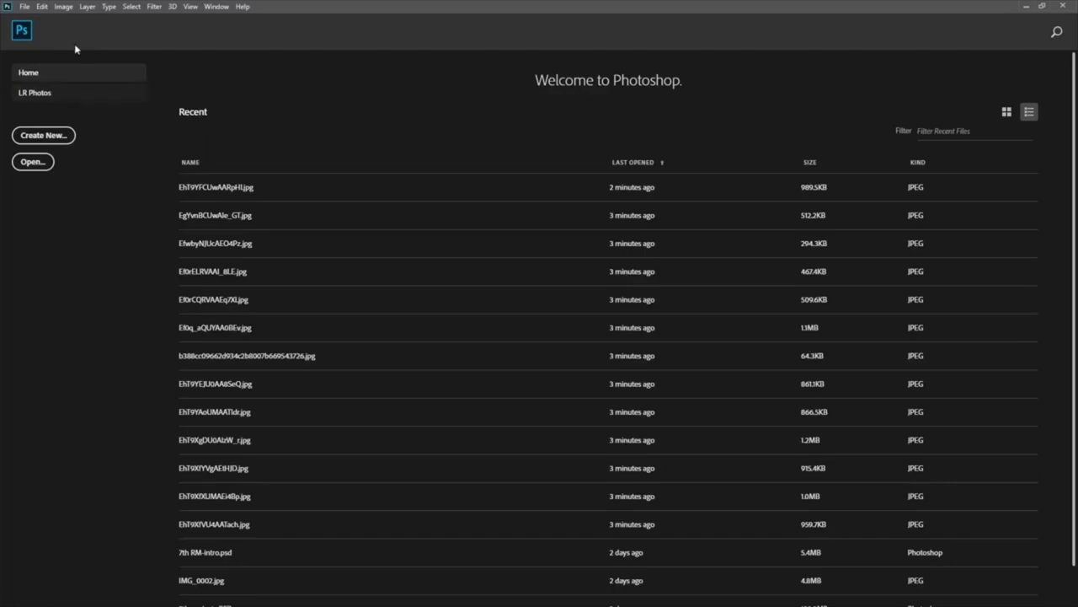
Set the ruler units to Millimeters in the Units & Rulers preferences
click(41, 6)
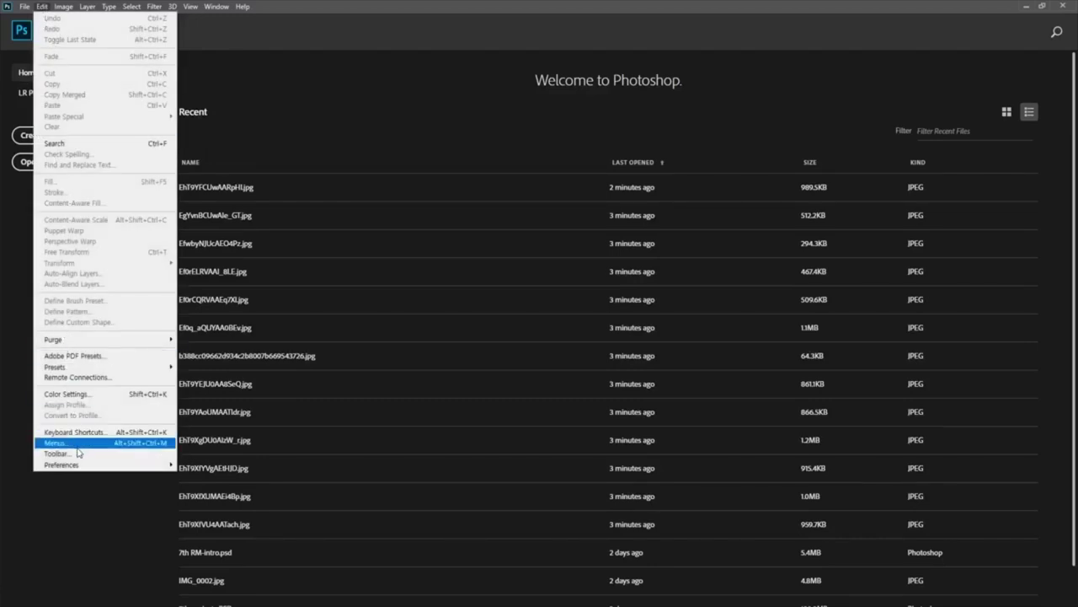
mouse_move(84, 469)
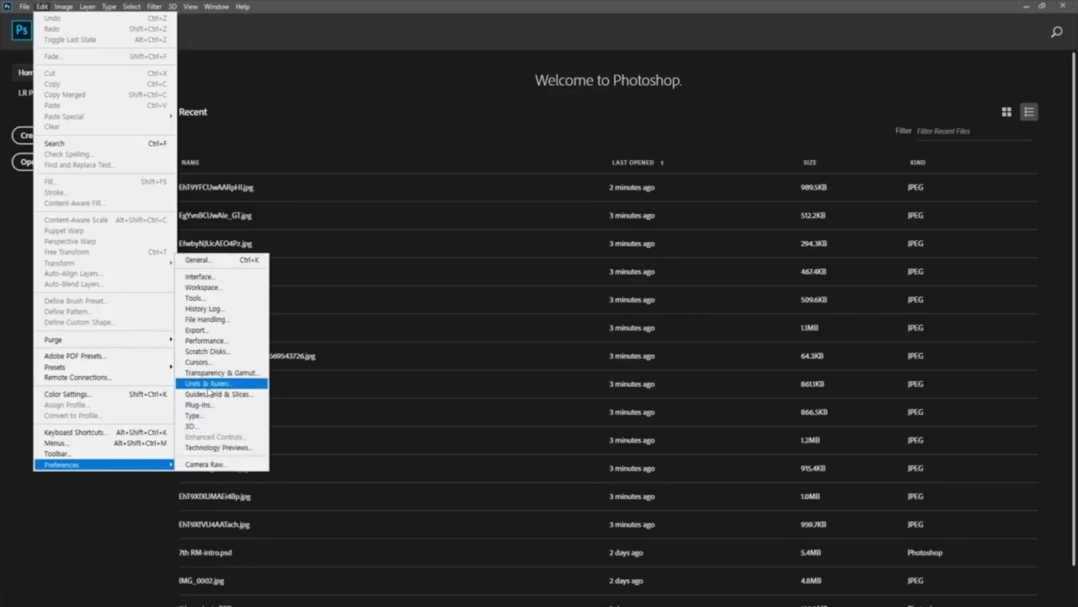
click(210, 384)
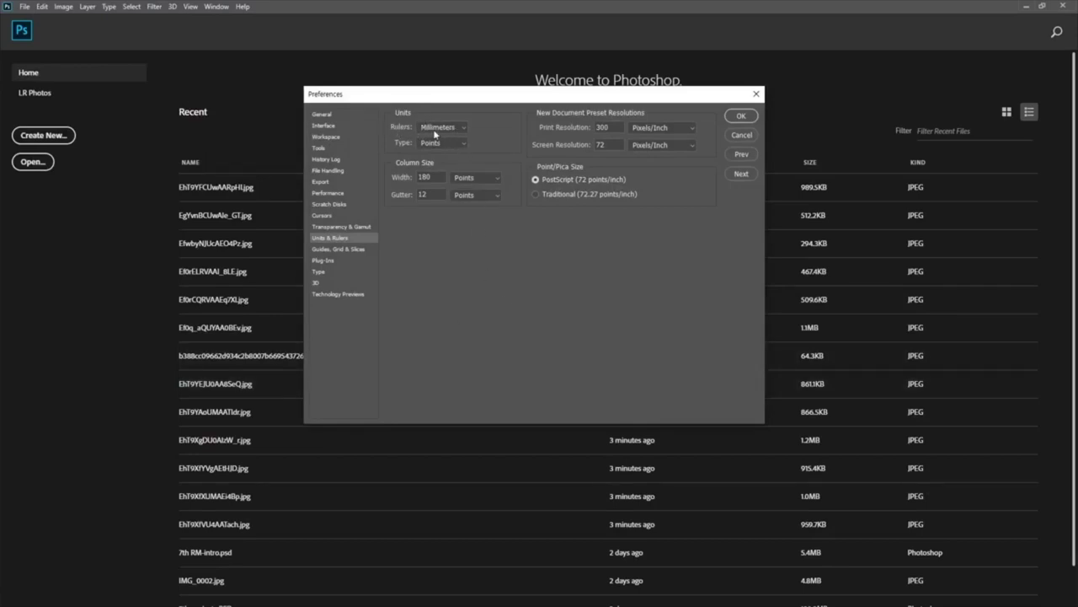
click(463, 126)
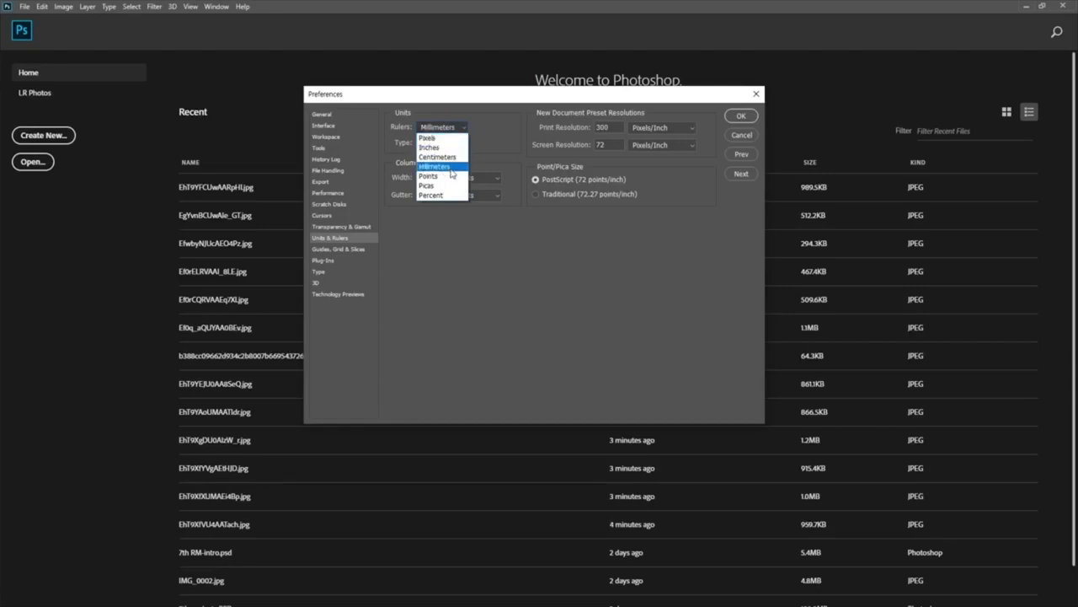
click(452, 169)
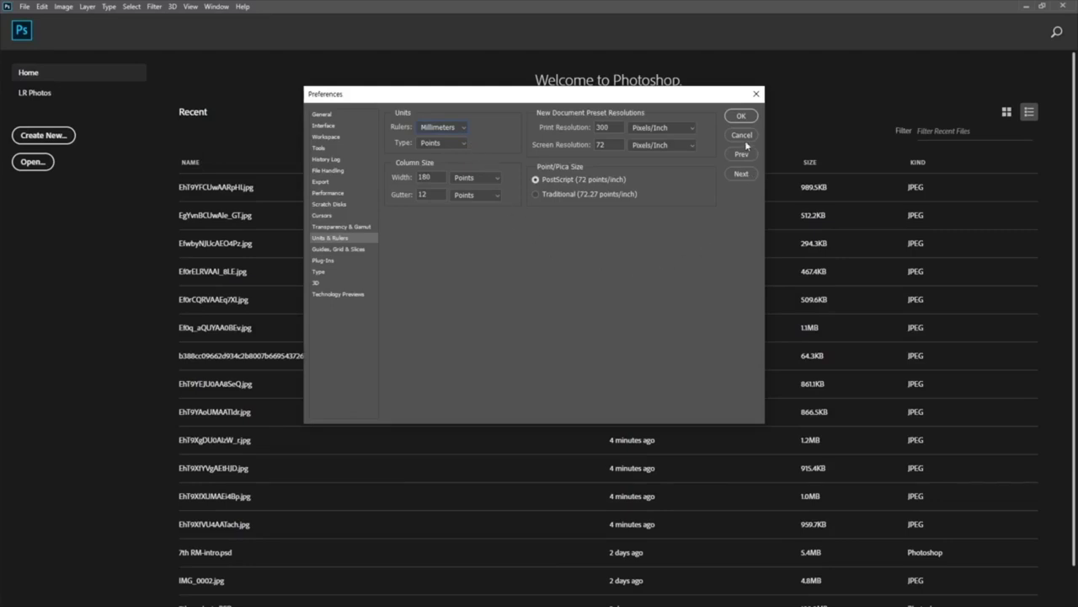
click(737, 118)
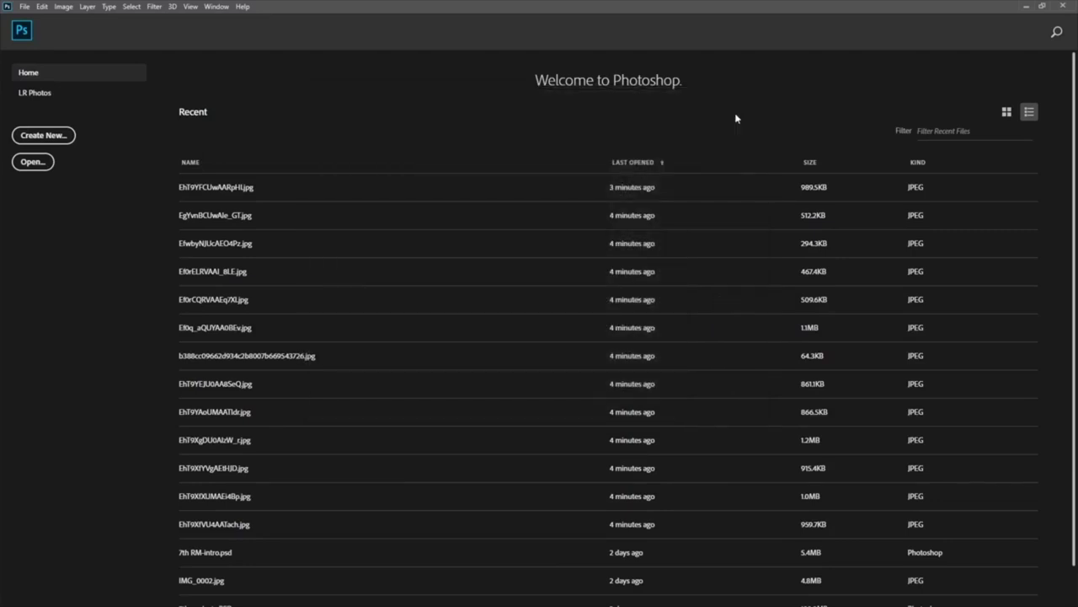
Open the image jimin from the Backup Plus (F:) drive
click(18, 9)
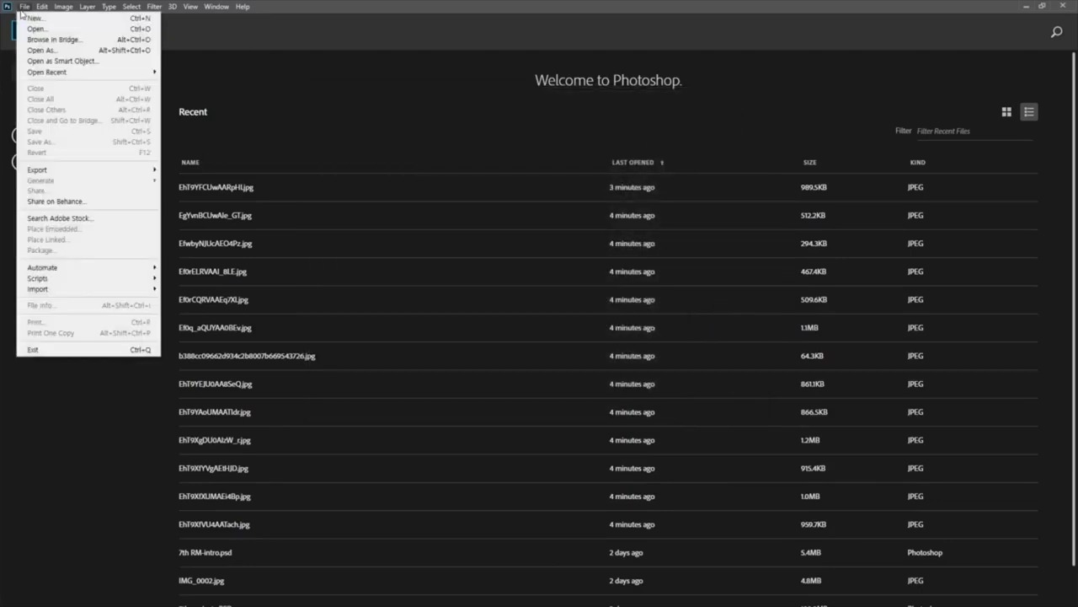
click(27, 32)
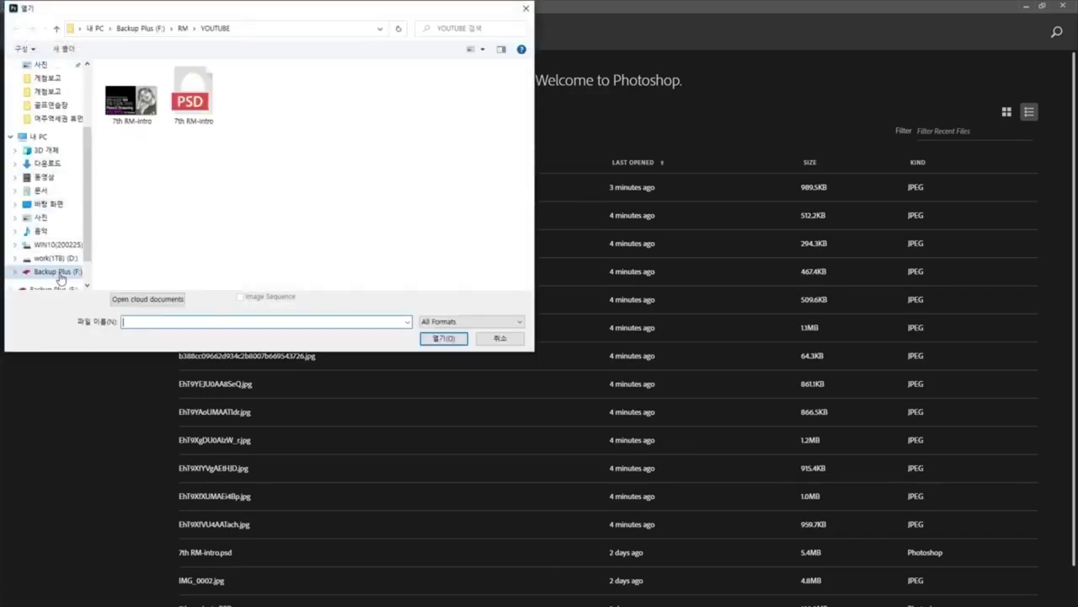
click(58, 272)
click(132, 246)
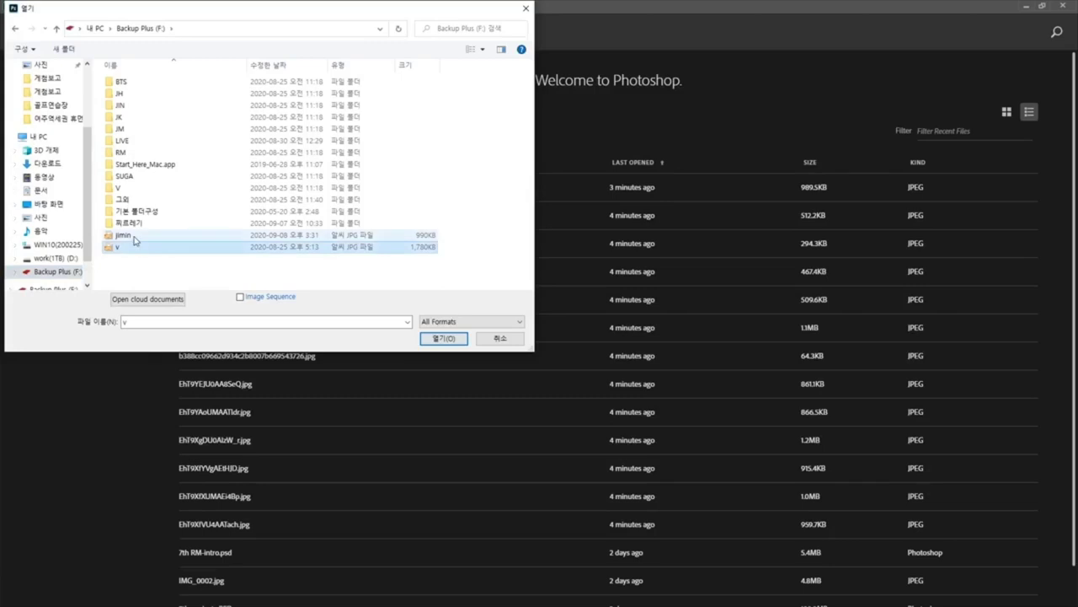
click(125, 235)
click(439, 339)
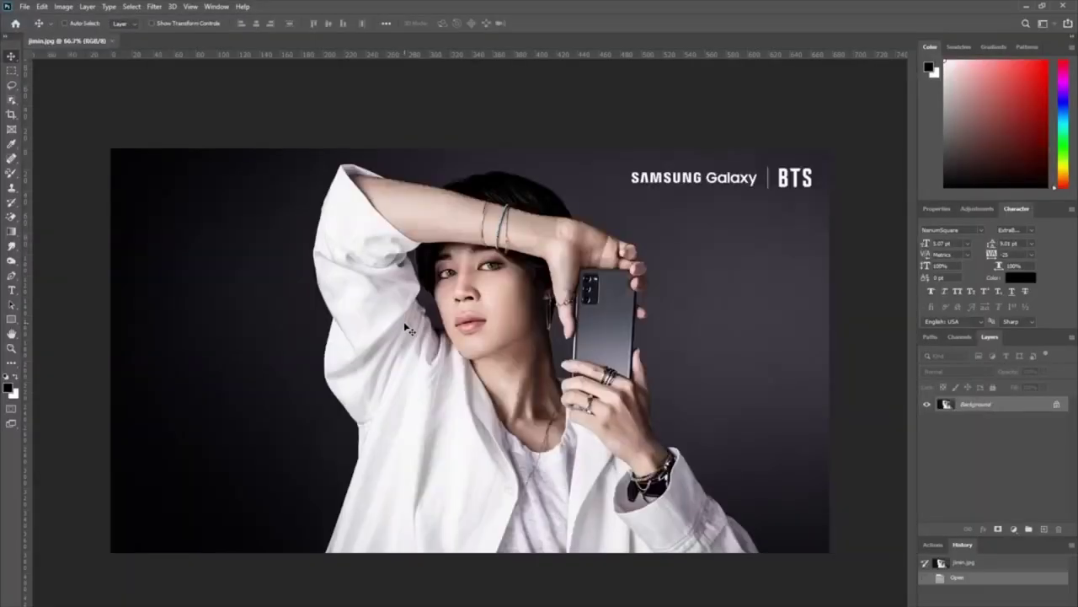
Cut a full-height rectangular area about 1026 px wide around the man, from his raised sleeve to just past the phone
click(12, 71)
drag(309, 149, 691, 559)
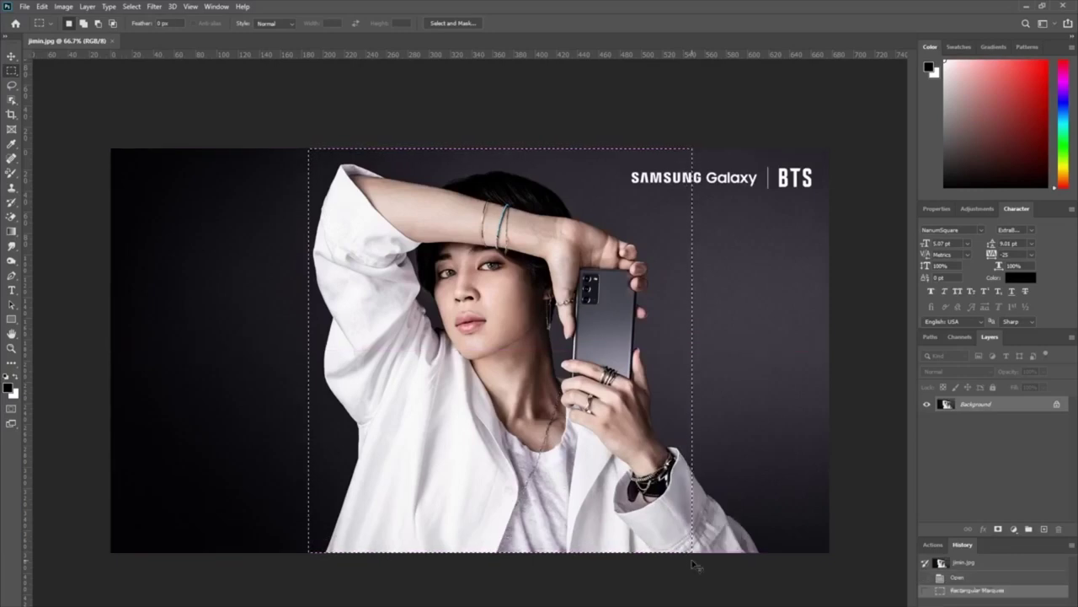
click(43, 6)
click(48, 73)
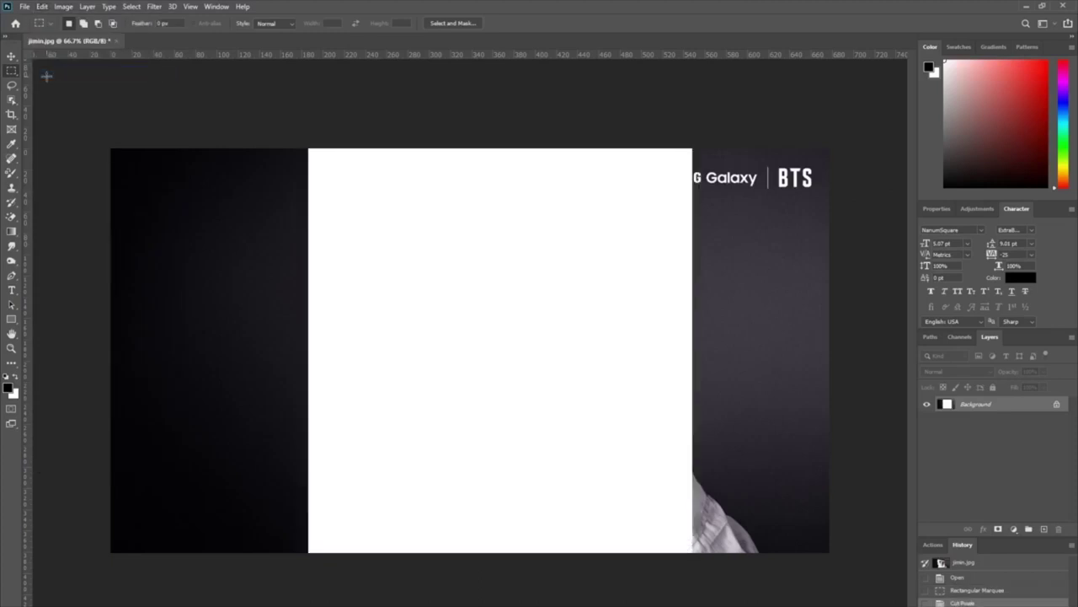
Create a new portrait document 210 mm wide and 297 mm high at 72 pixels/inch with a white background
click(25, 7)
click(32, 18)
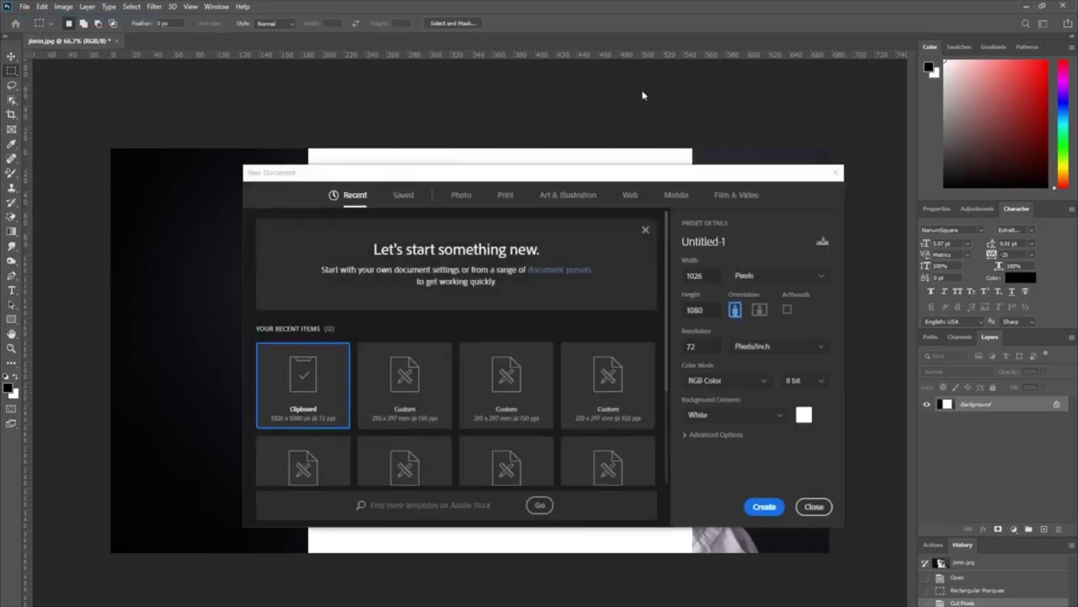
click(752, 278)
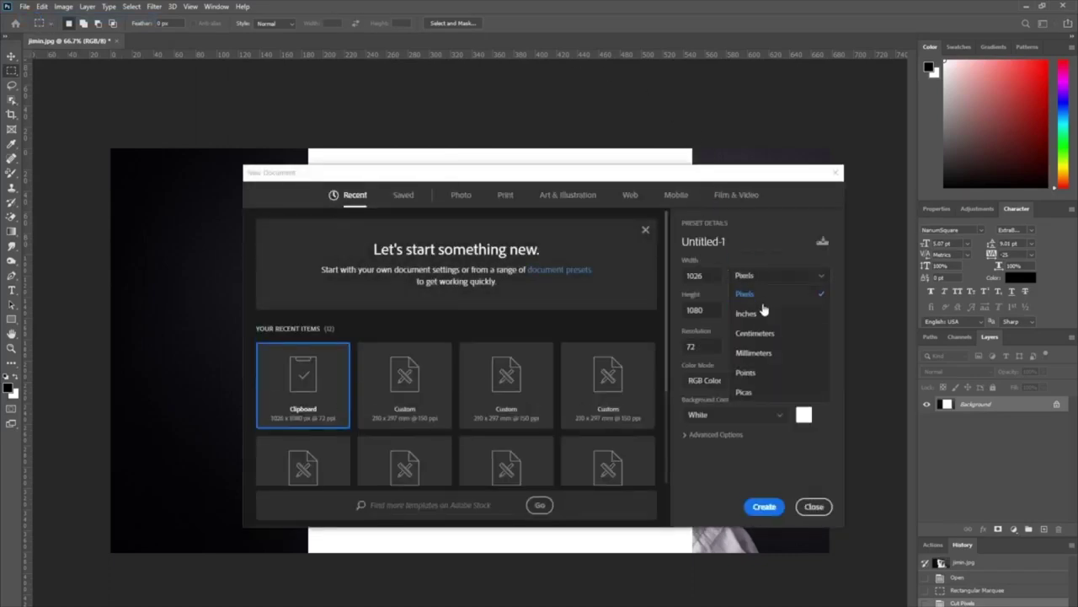
click(759, 353)
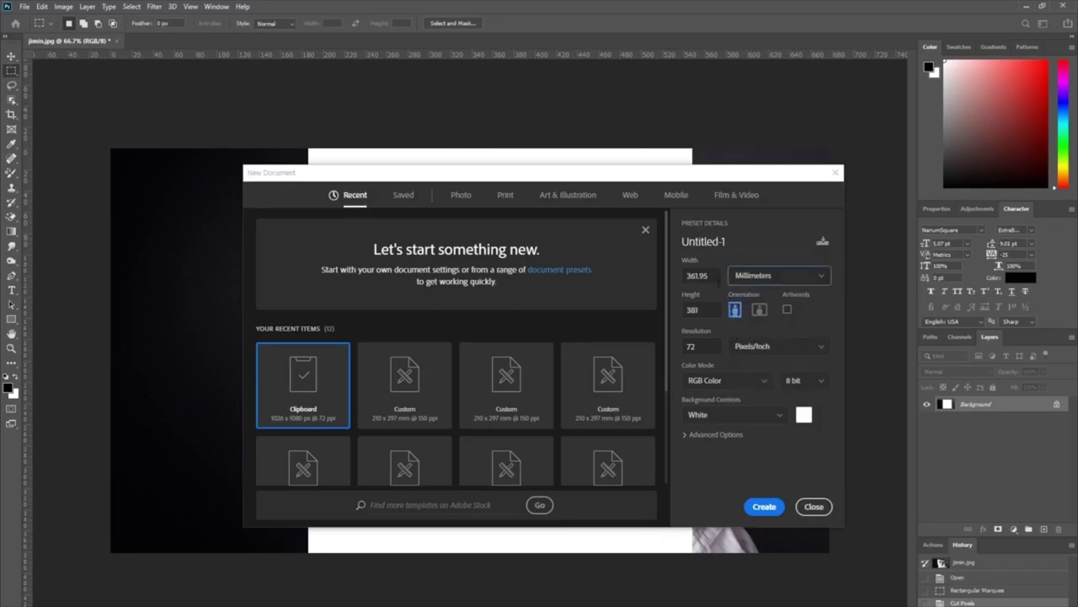
click(716, 280)
text(210)
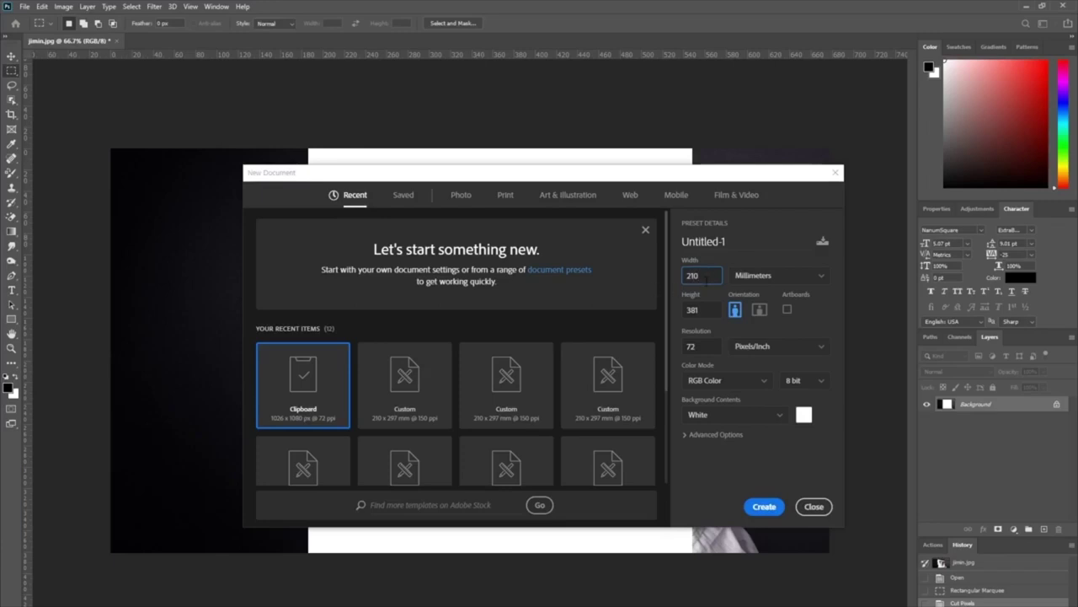
click(710, 309)
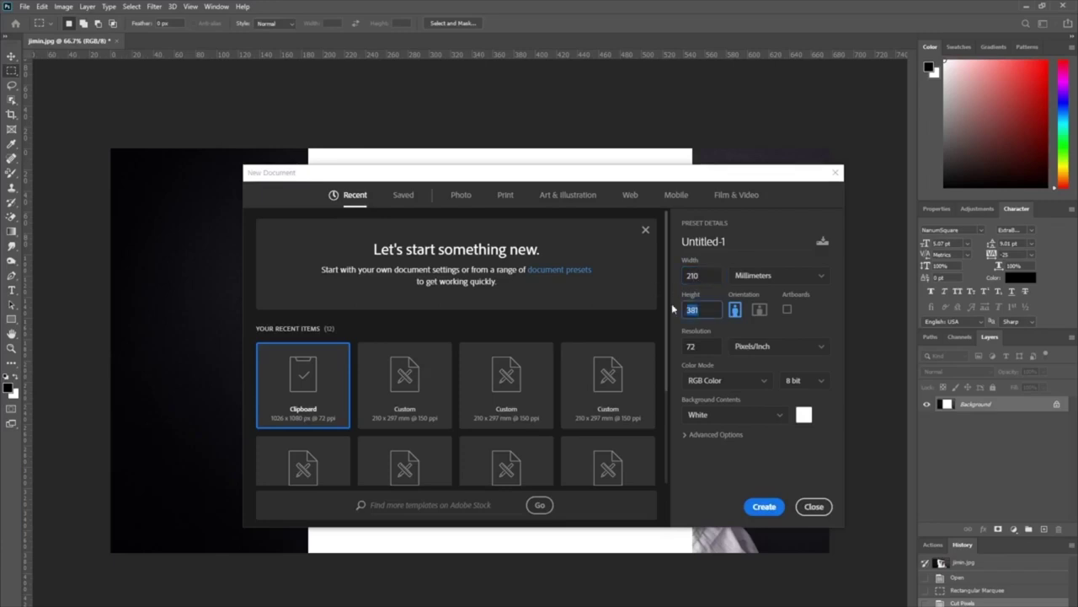
text(297)
click(768, 508)
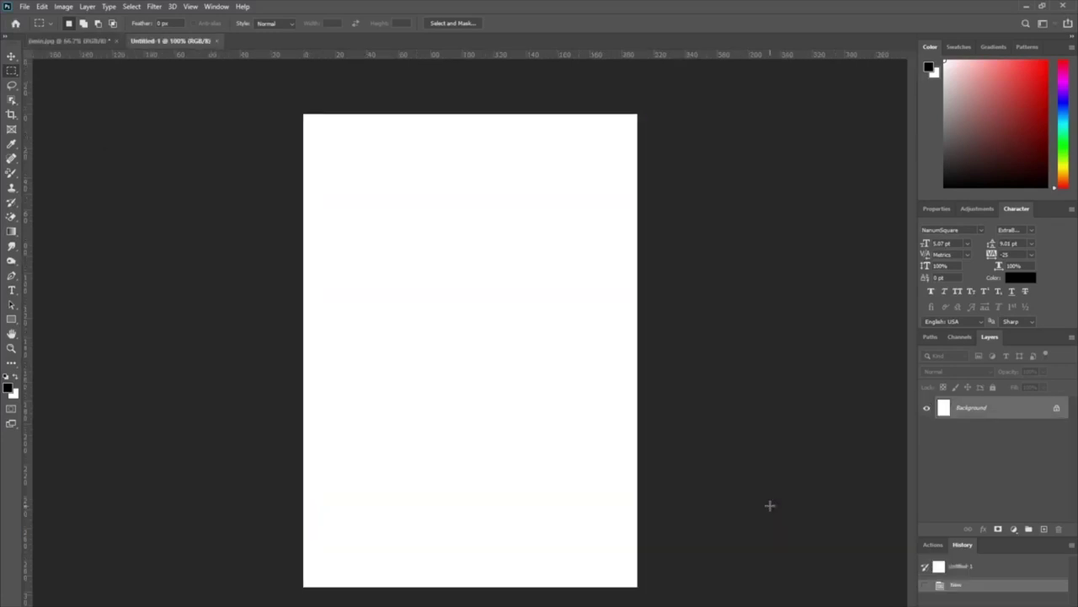
Paste the cut photo area into the new document and shift it left so the face and phone fit on the page
click(42, 7)
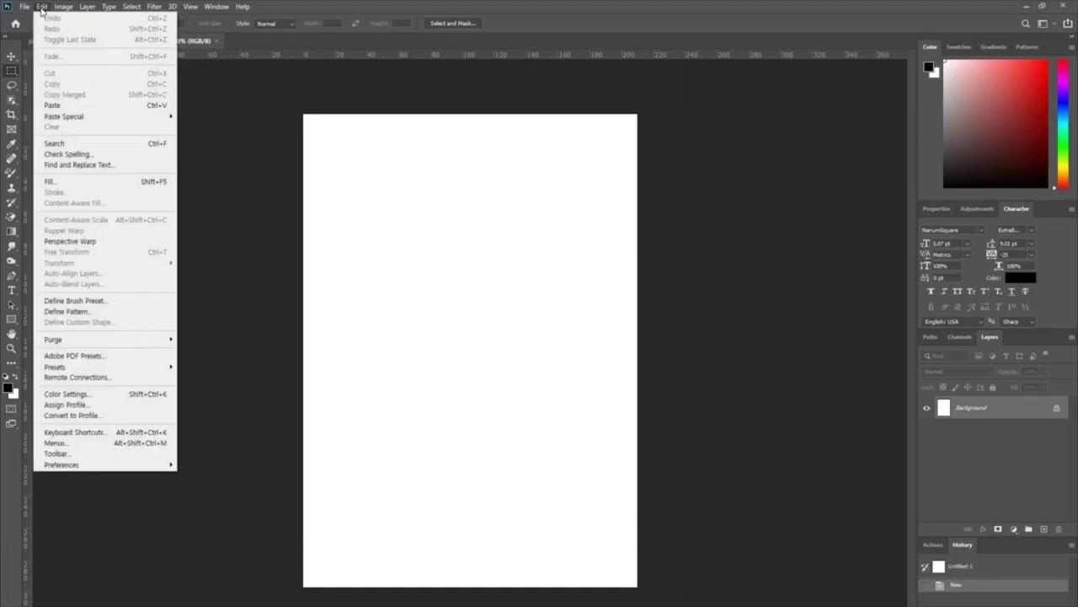
click(75, 107)
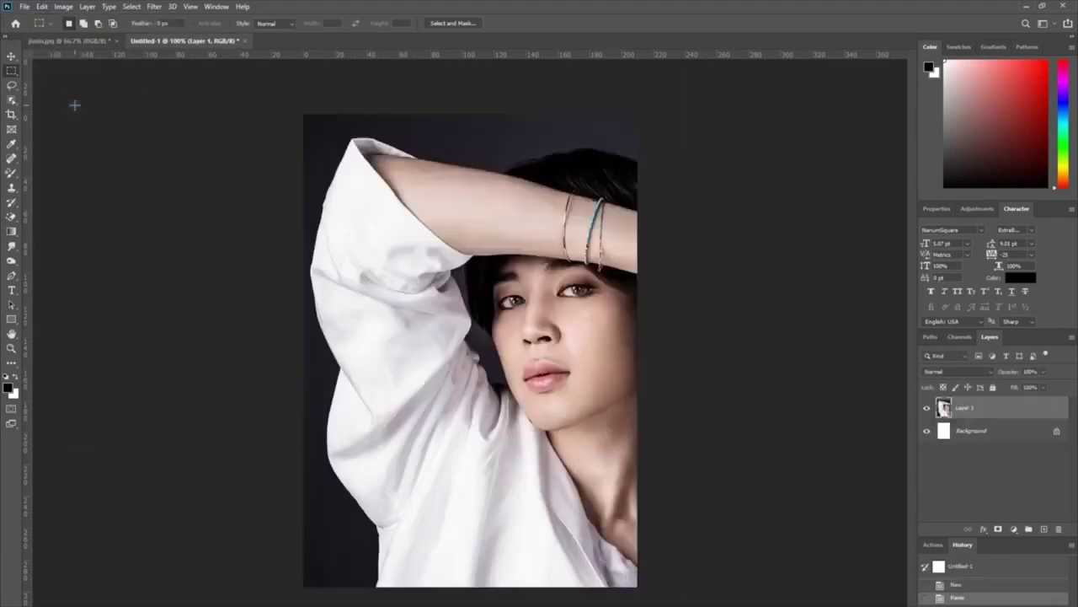
click(11, 57)
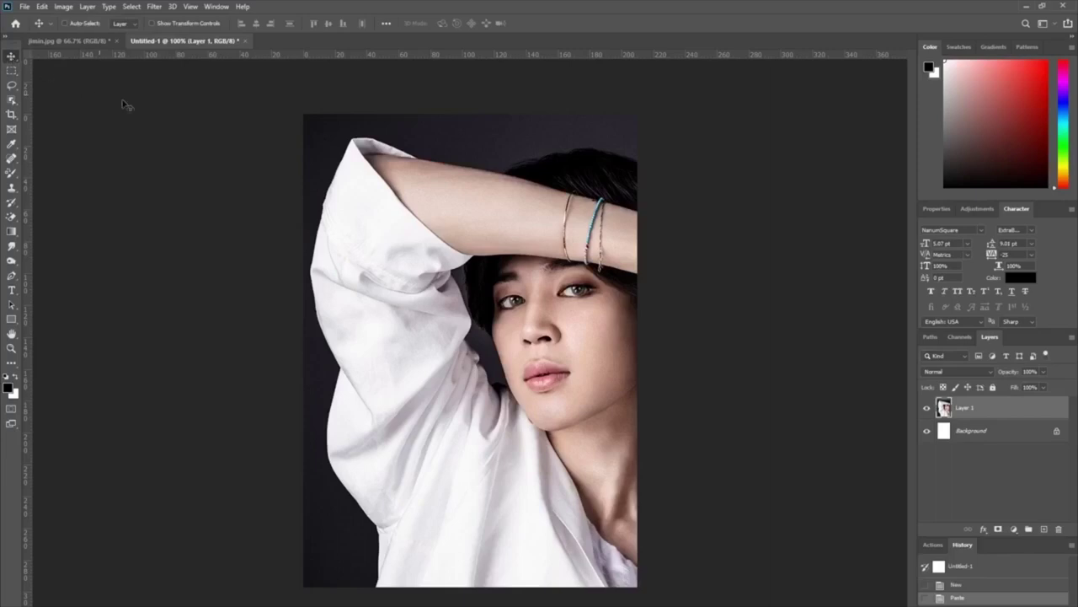
drag(579, 386, 462, 364)
drag(567, 433, 555, 431)
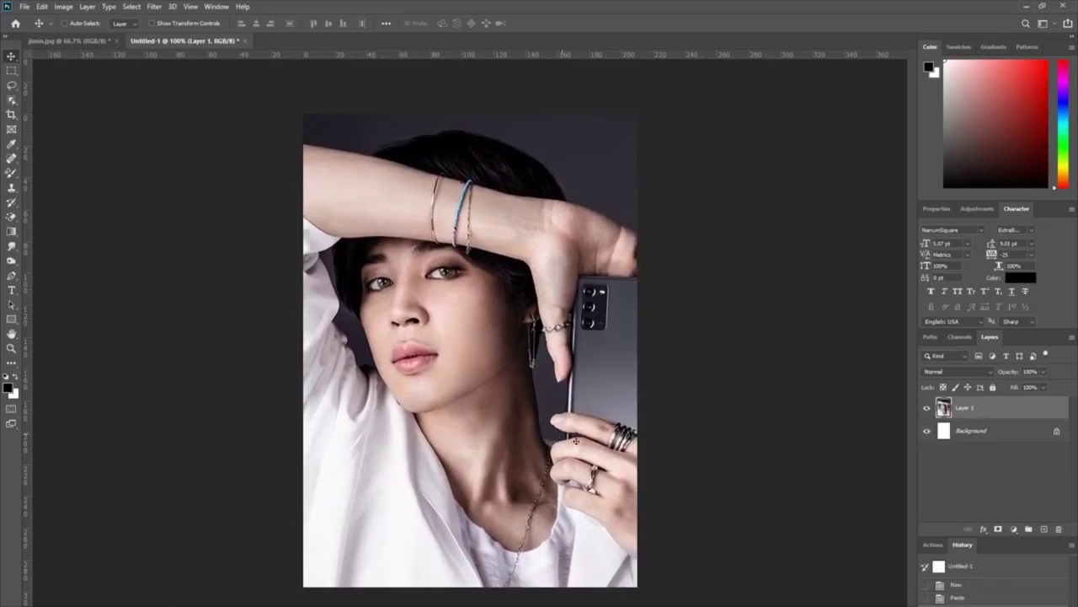
Turn the pasted photo black and white with a Hue/Saturation adjustment, setting Saturation to -100
click(70, 9)
mouse_move(90, 34)
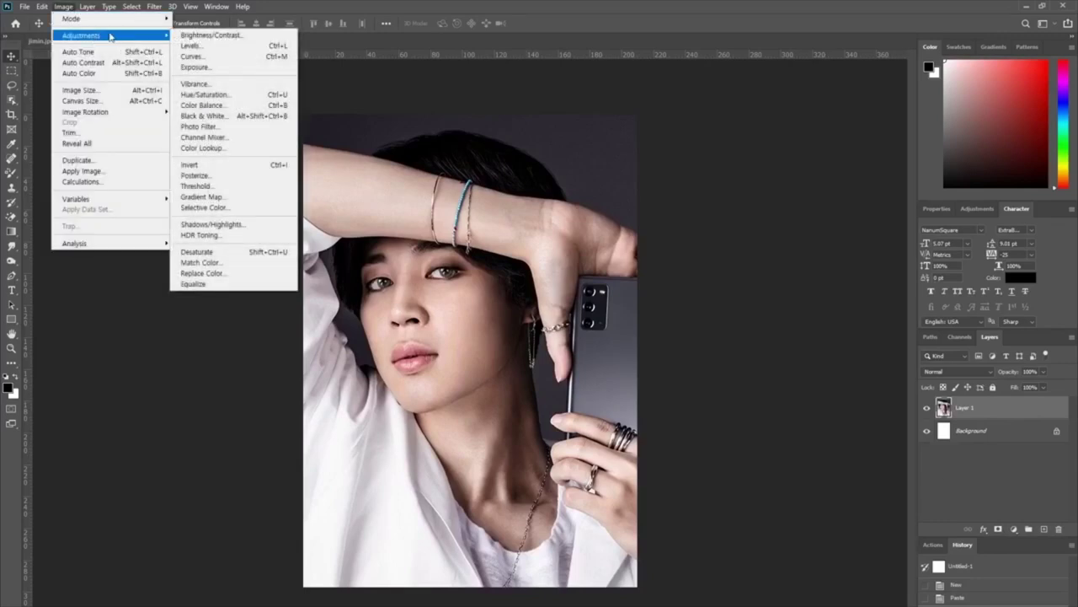
click(204, 98)
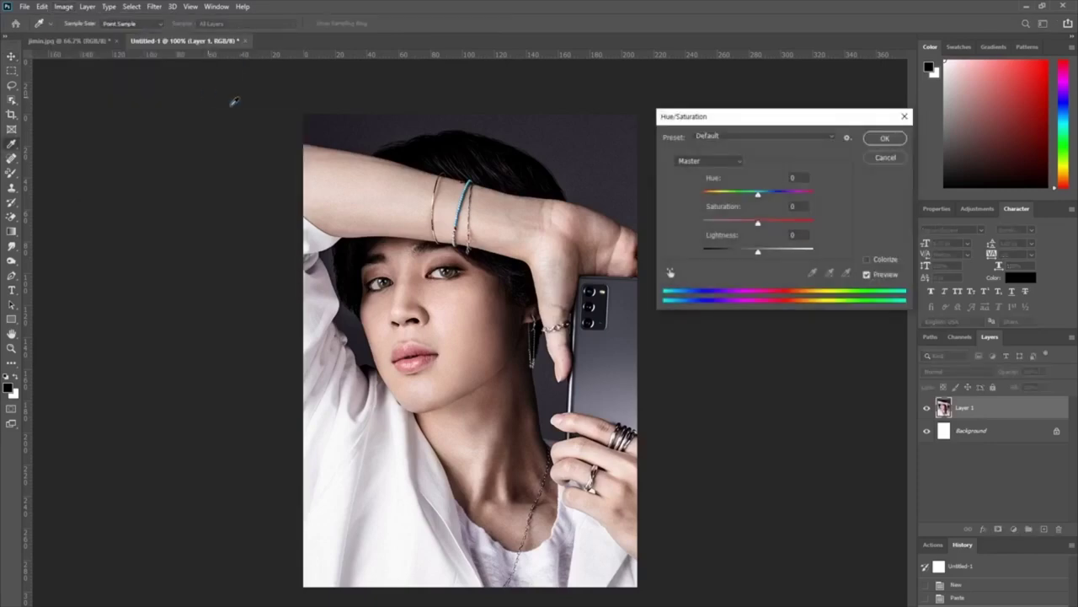
drag(759, 222, 665, 229)
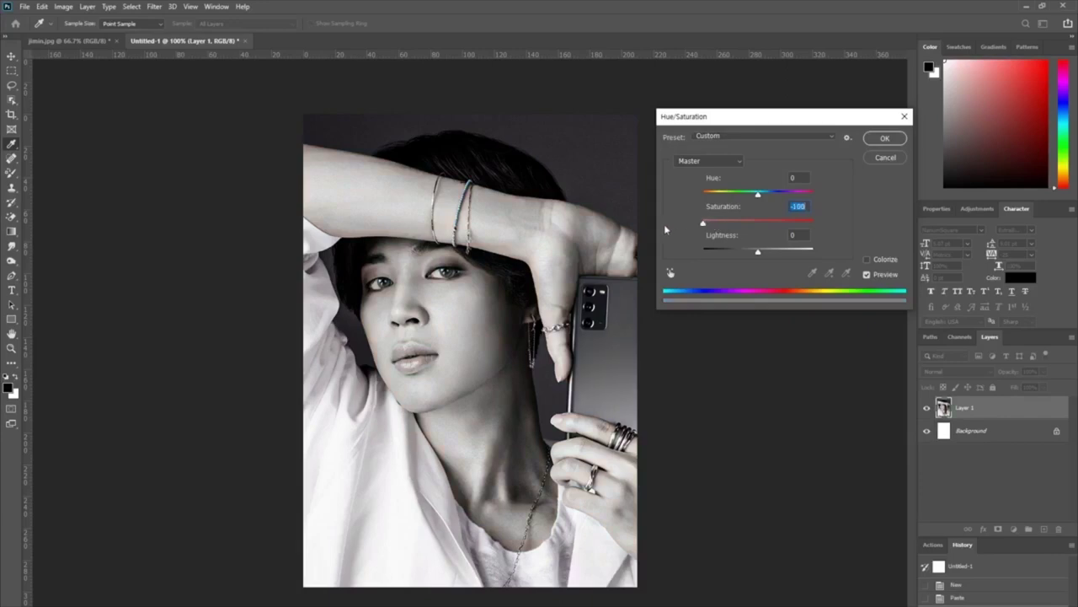
click(886, 143)
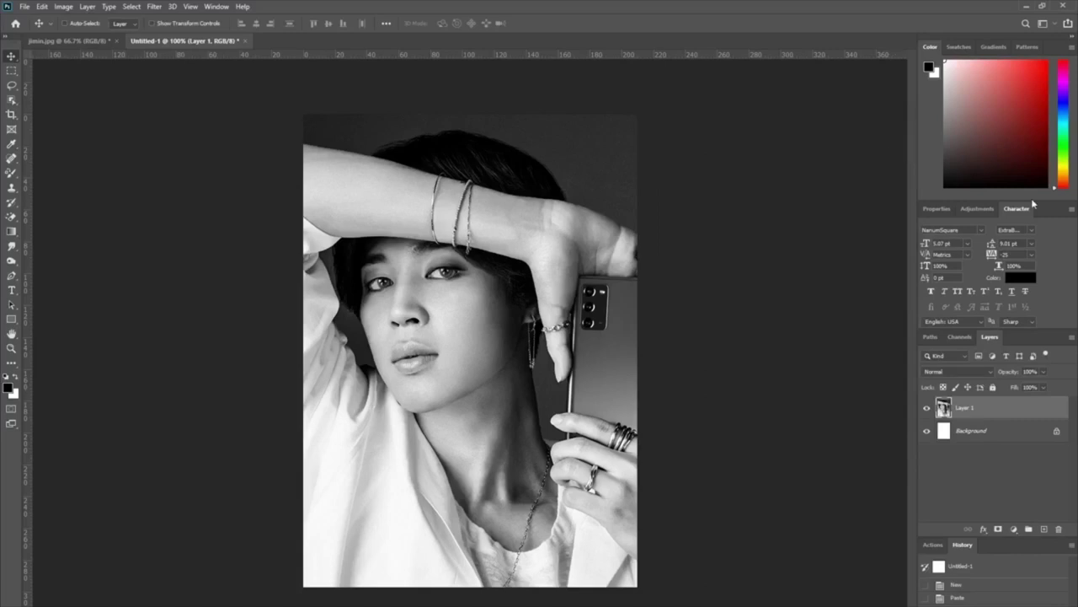
Add a new layer above the photo and make a single-row marquee selection about 20 mm below the page's top edge
click(1045, 528)
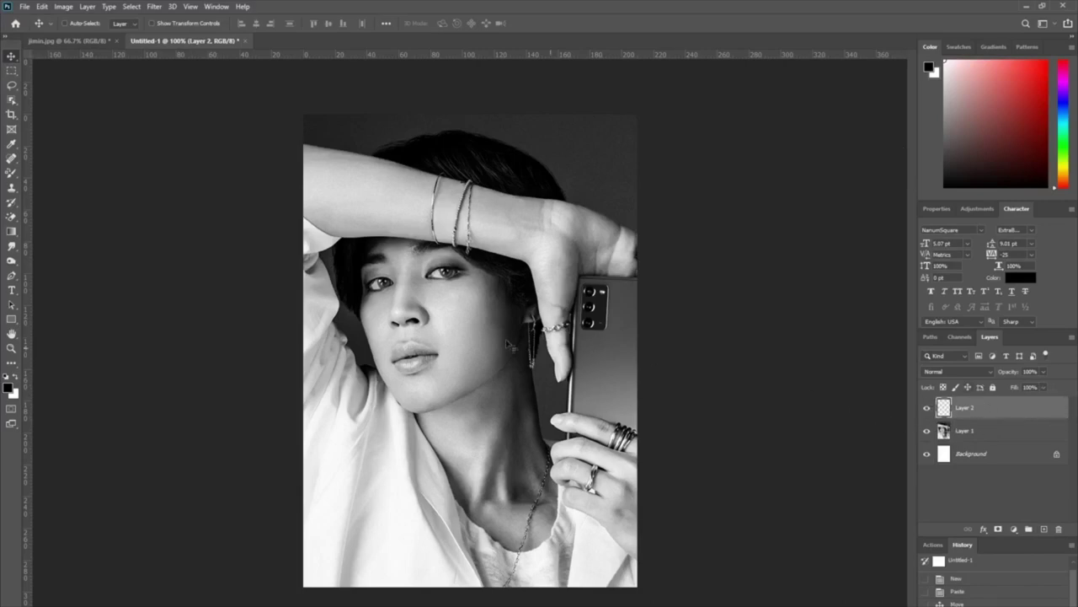
click(11, 71)
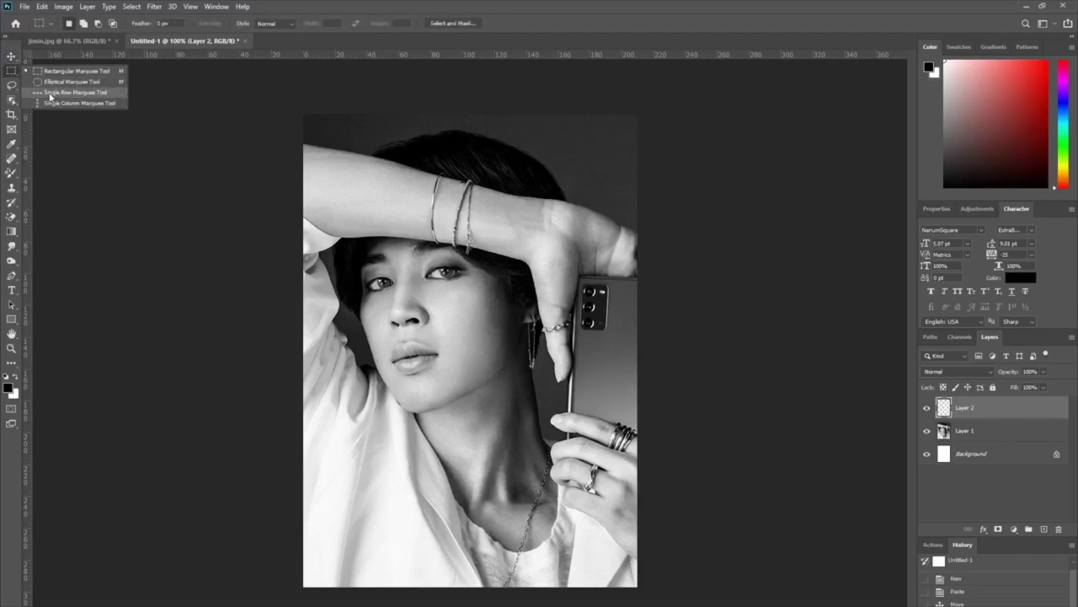
click(50, 97)
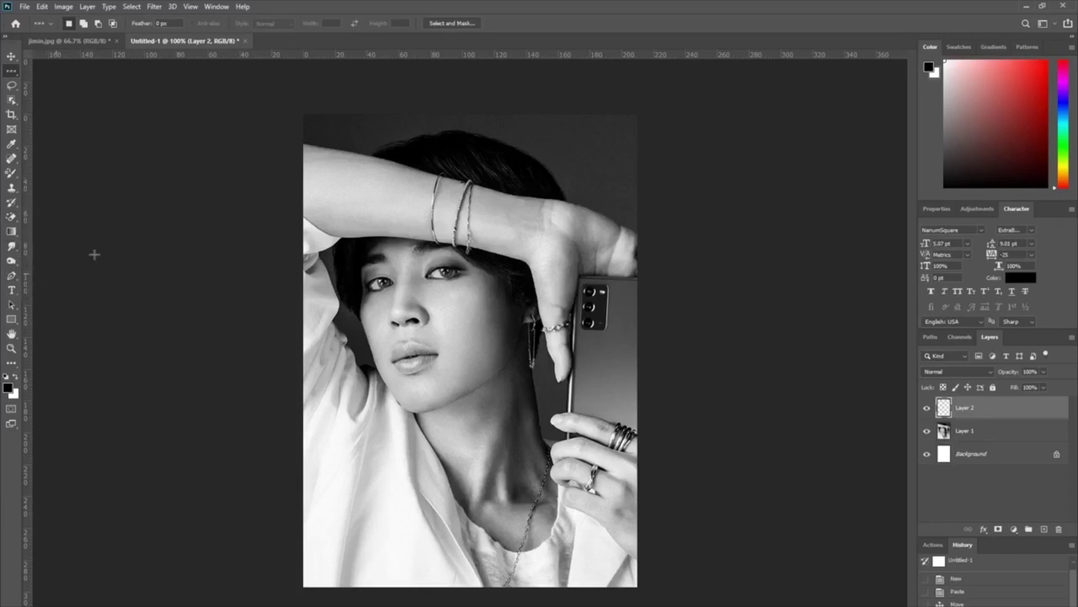
click(334, 145)
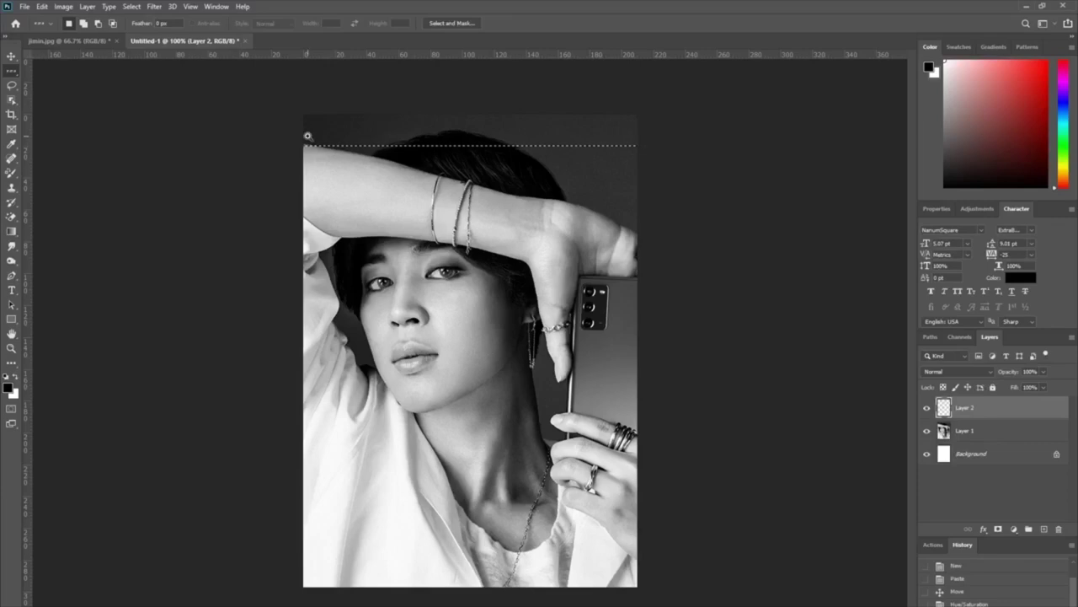
drag(301, 135, 385, 212)
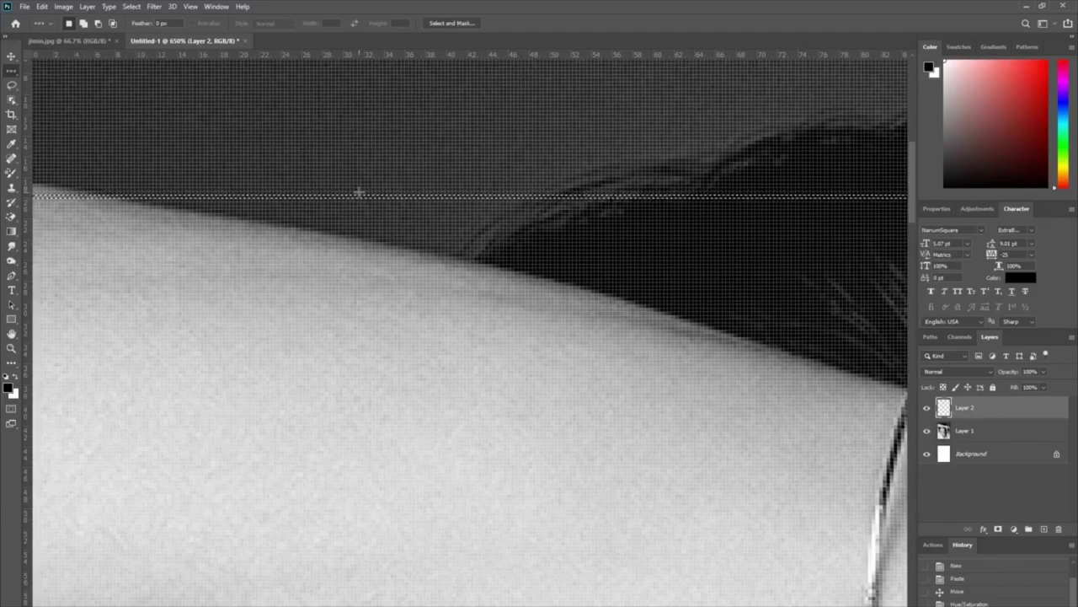
key(ctrl+0)
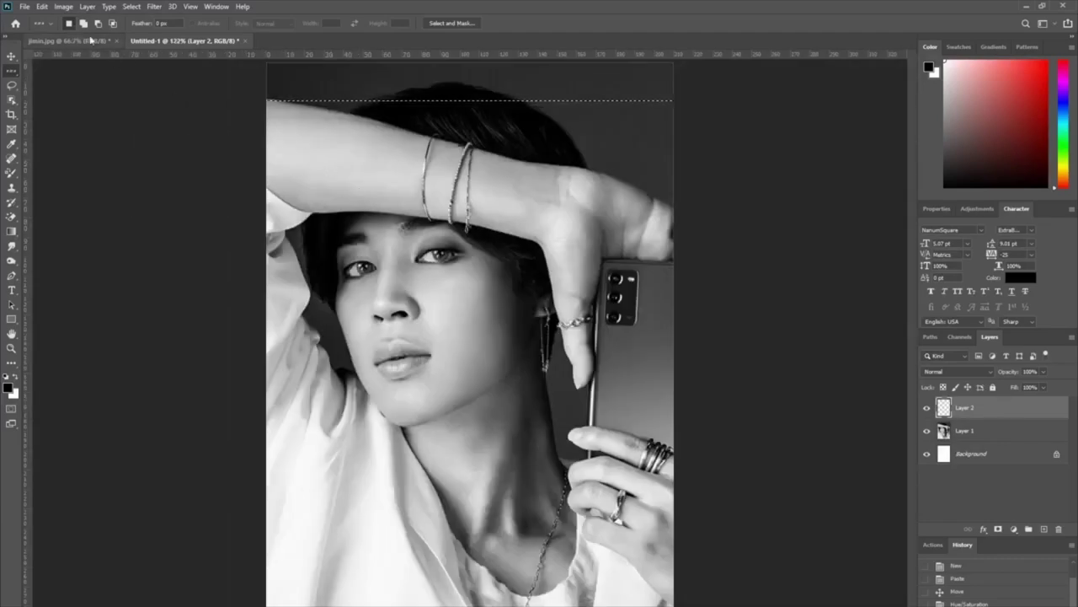
Set the foreground colour to pure red (R 255, G 0, B 0)
click(9, 387)
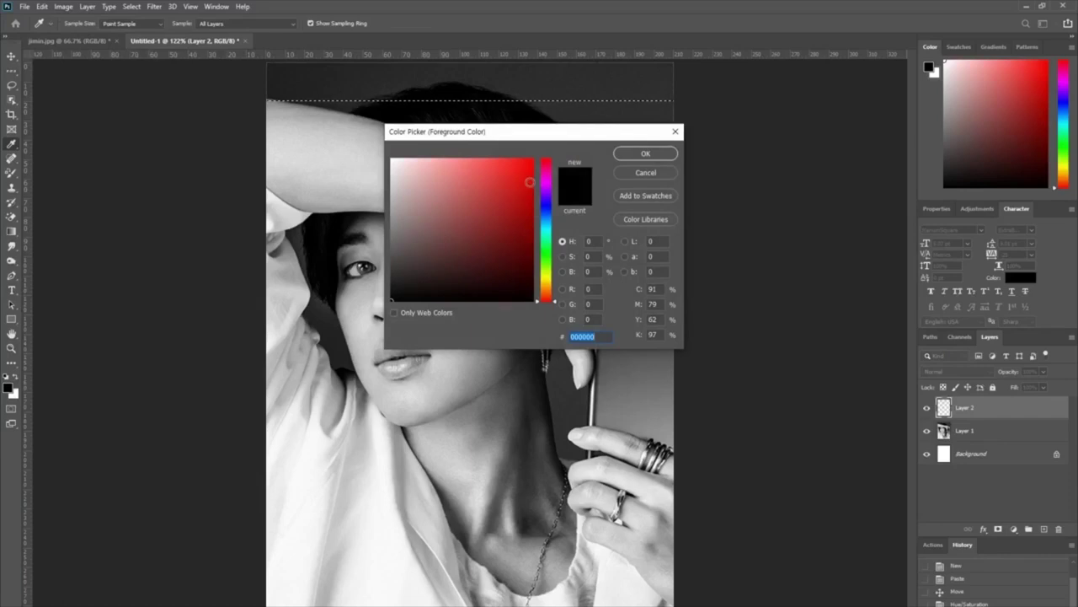
click(526, 174)
drag(539, 157, 555, 141)
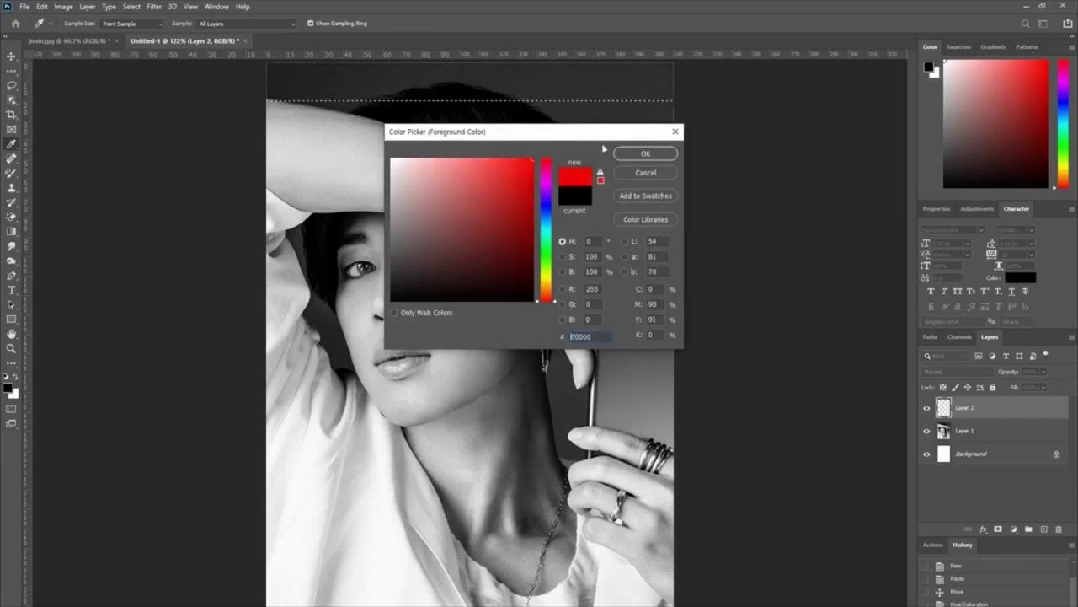
click(636, 154)
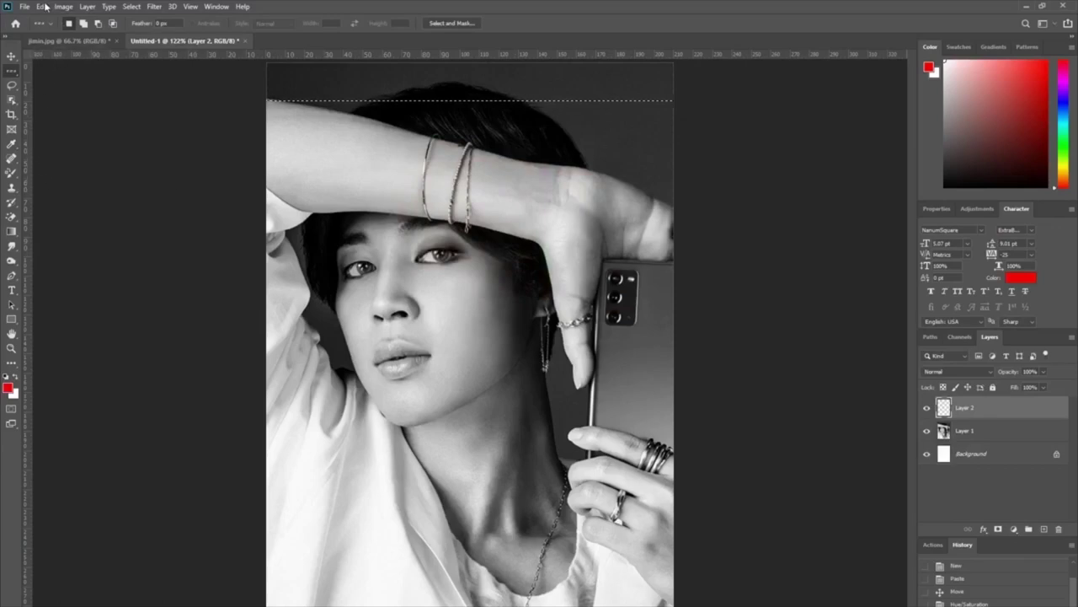
Fill the single-row selection with the foreground colour in Normal mode at 100% opacity and remove the selection
click(41, 6)
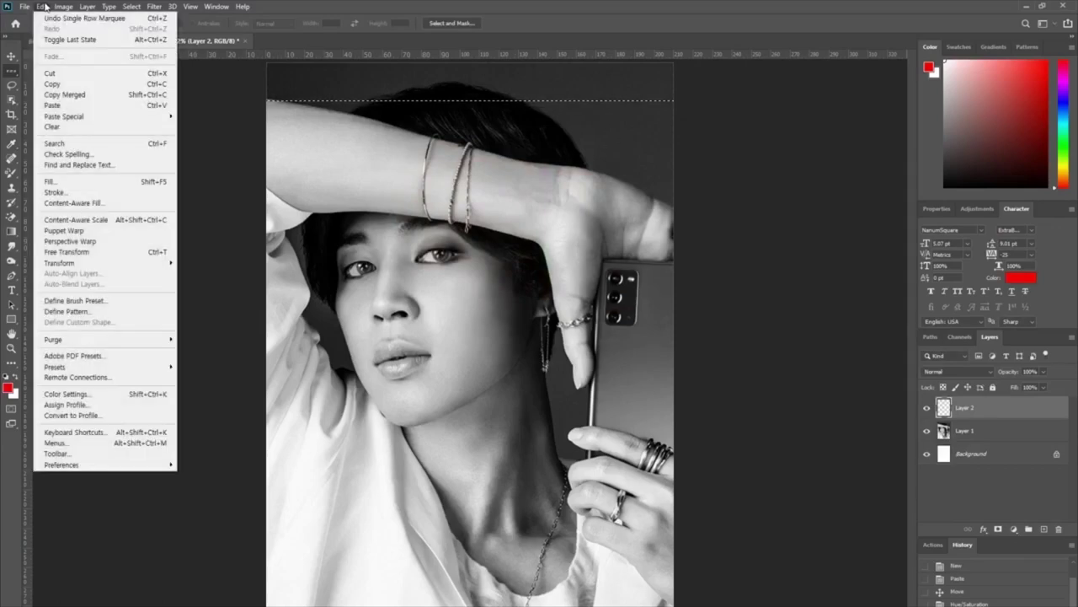
click(61, 187)
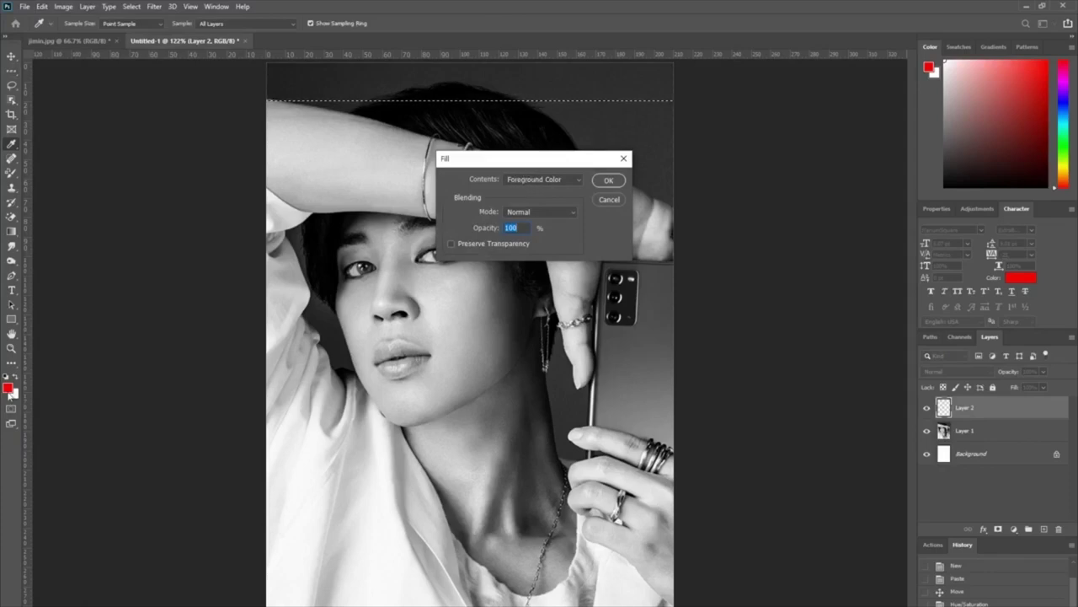
click(604, 182)
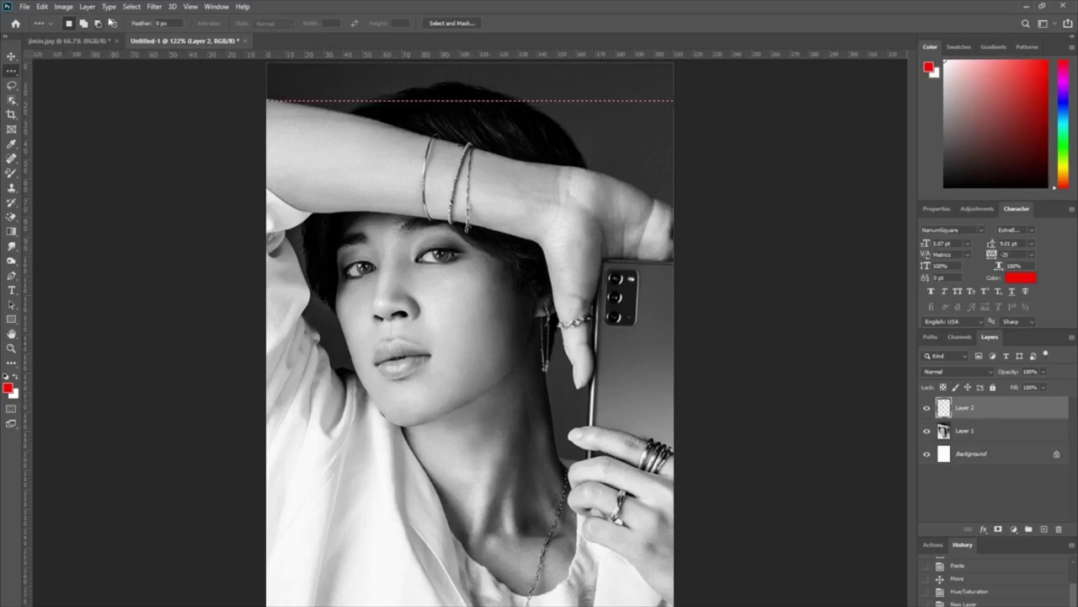
click(133, 7)
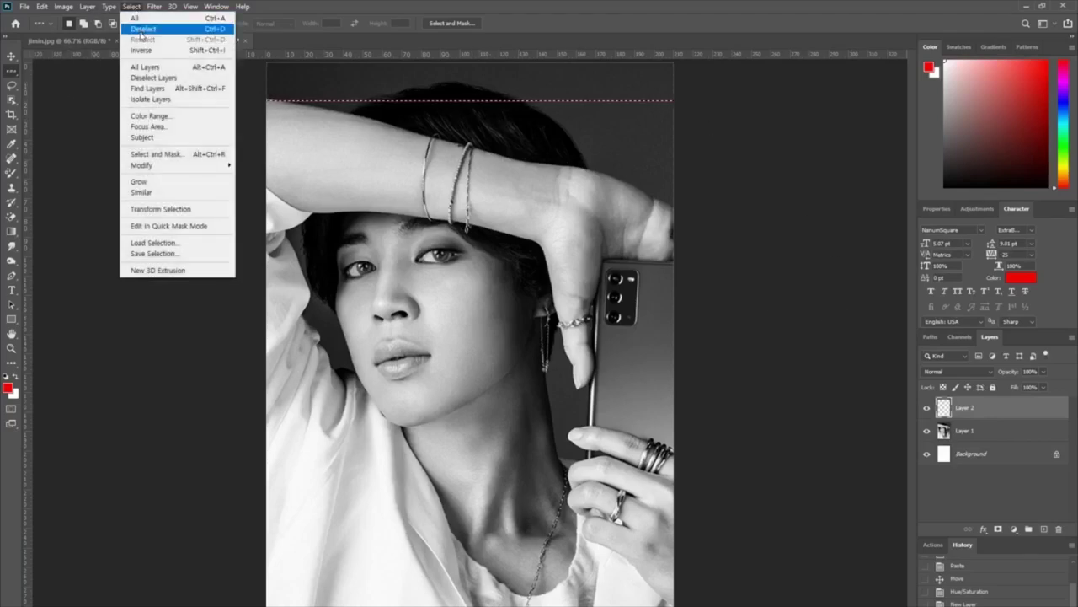
click(141, 32)
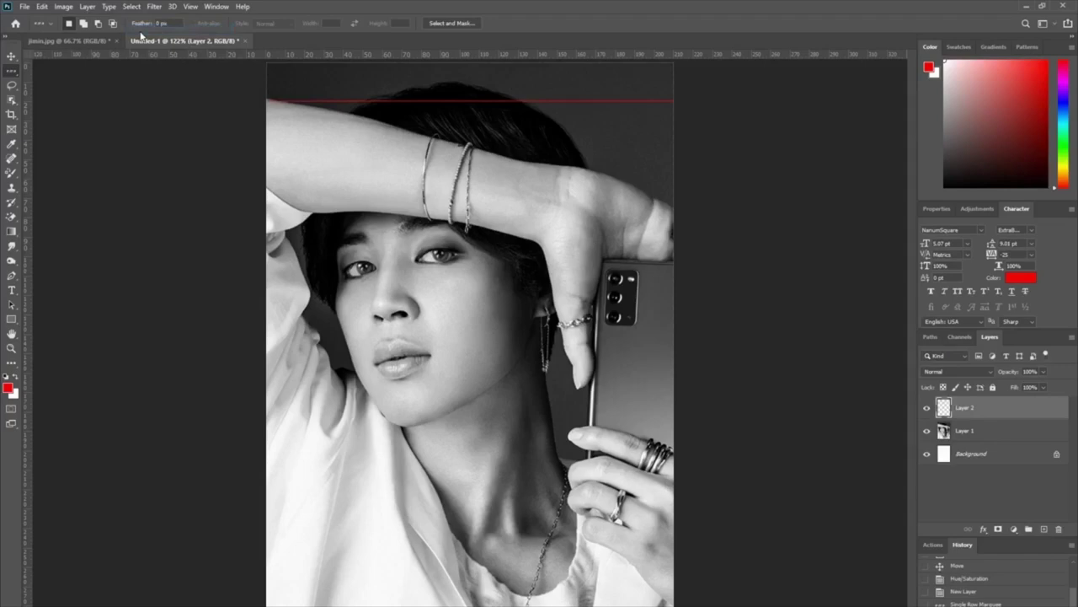
Duplicate the red line downward three times with the Move tool, spacing the copies about 20 mm apart
click(12, 56)
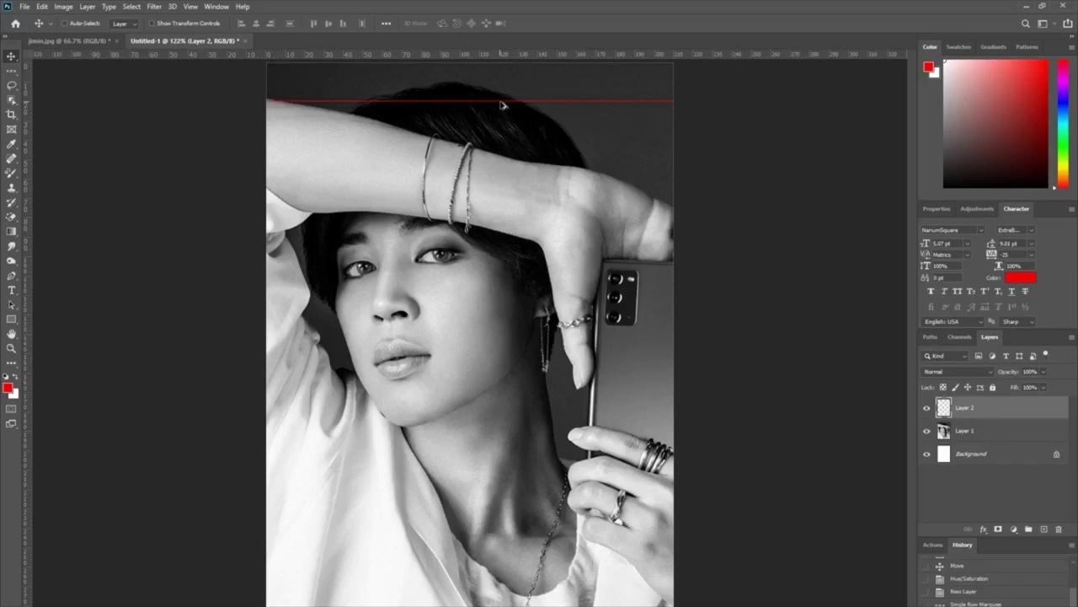
drag(501, 103, 502, 146)
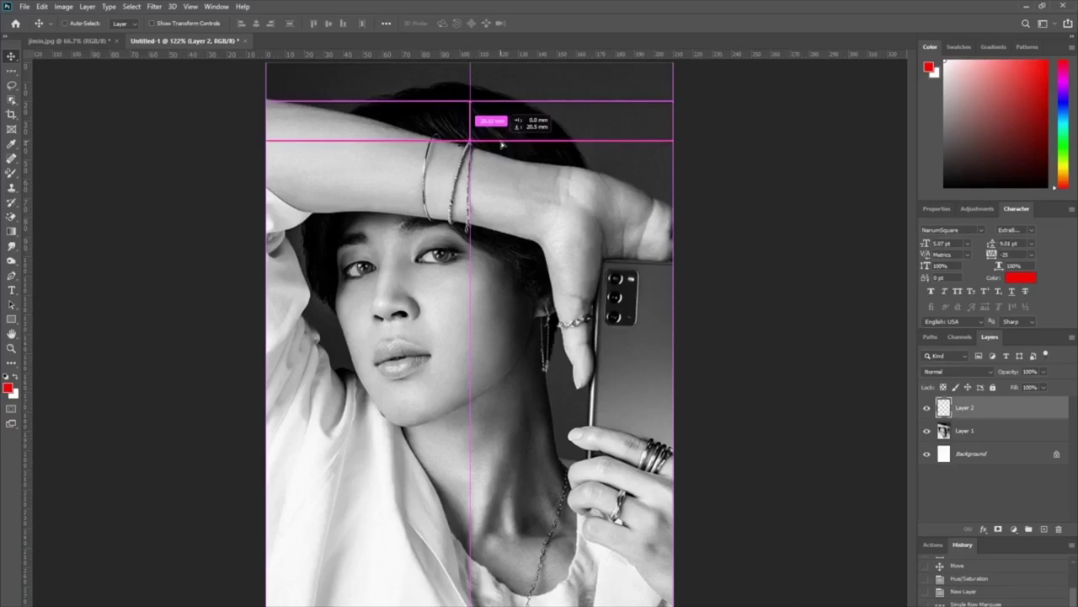
drag(502, 145, 506, 145)
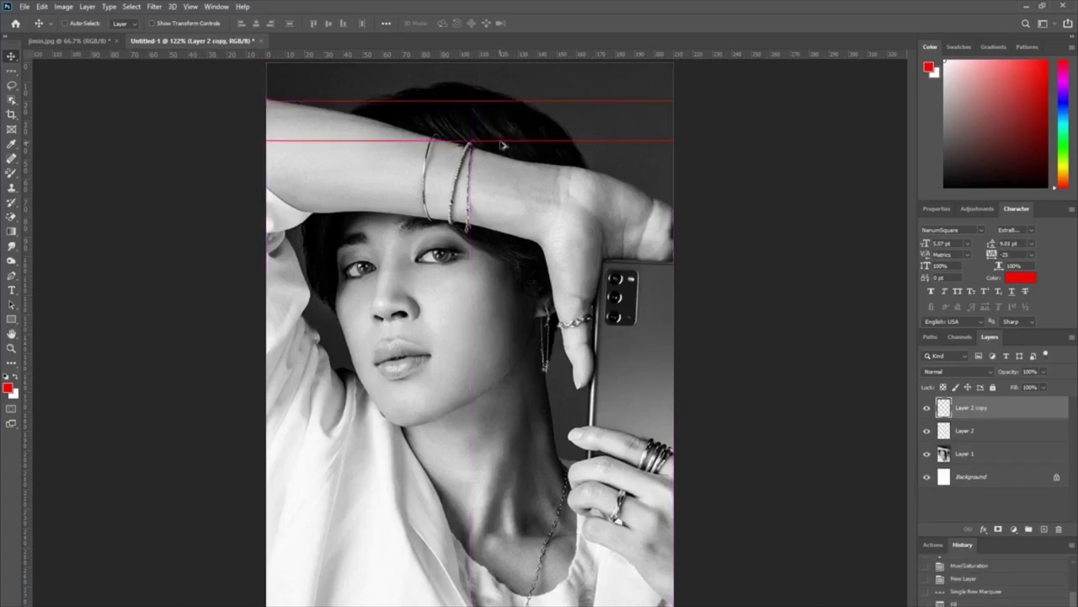
drag(501, 145, 512, 185)
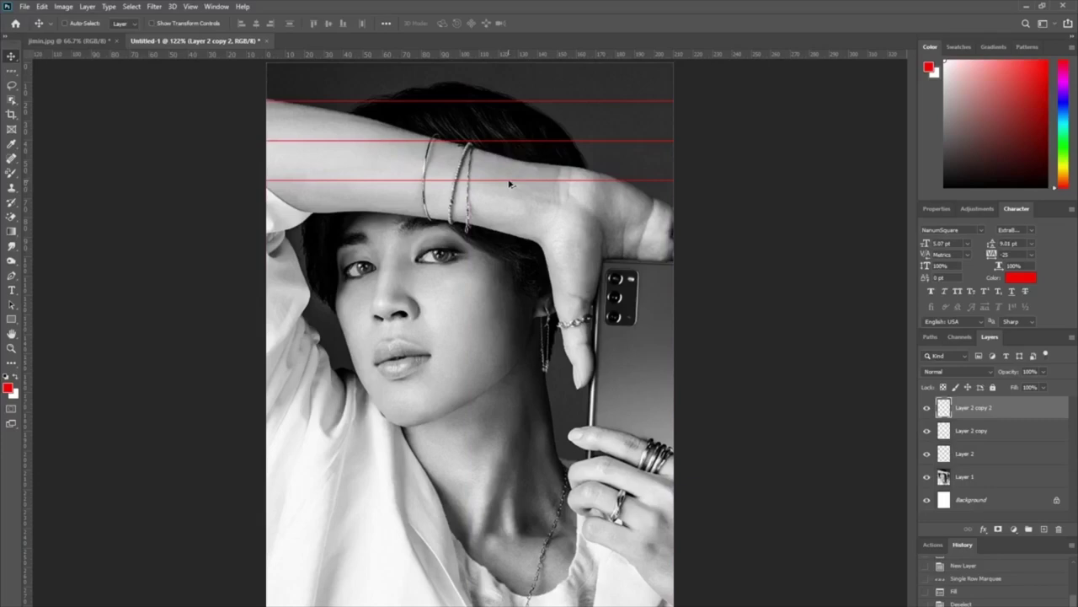
drag(508, 184, 512, 225)
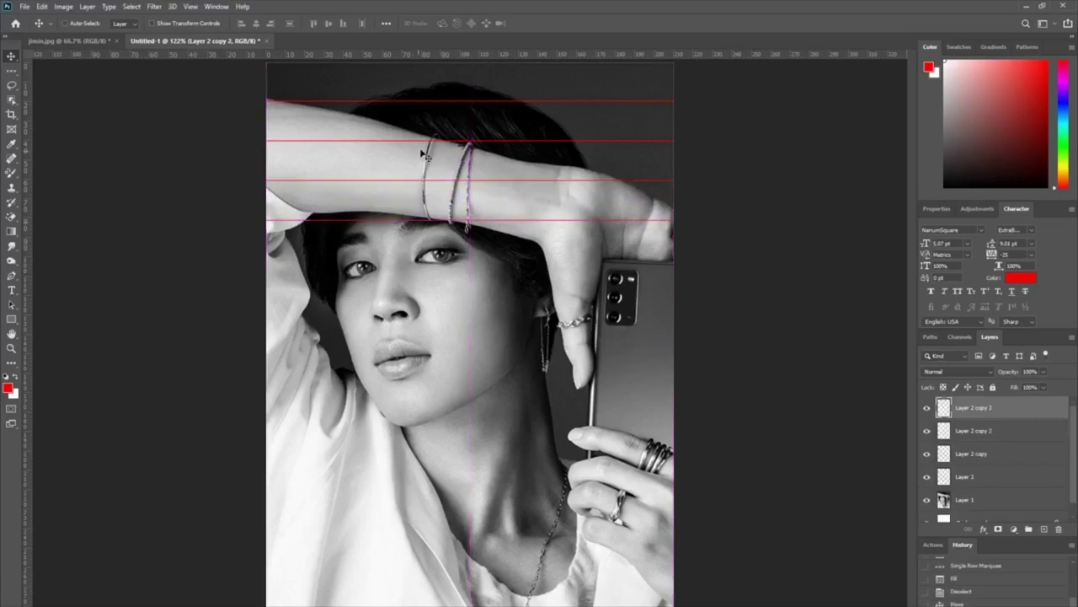
Check the Smart Guides display option and continue copying the red line about every 20 mm down the rest of the page
click(190, 6)
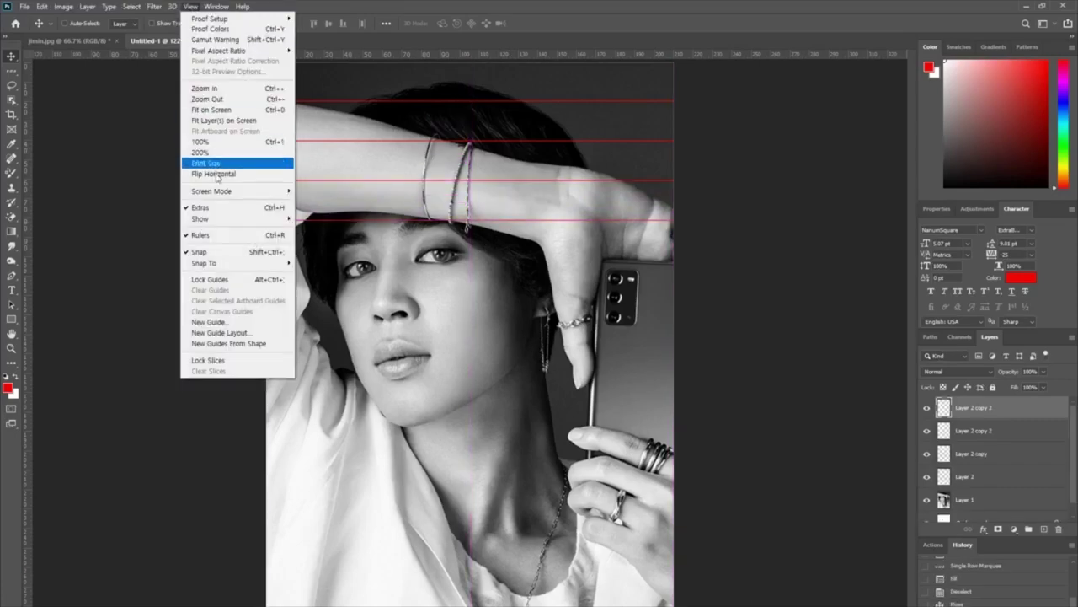
mouse_move(230, 222)
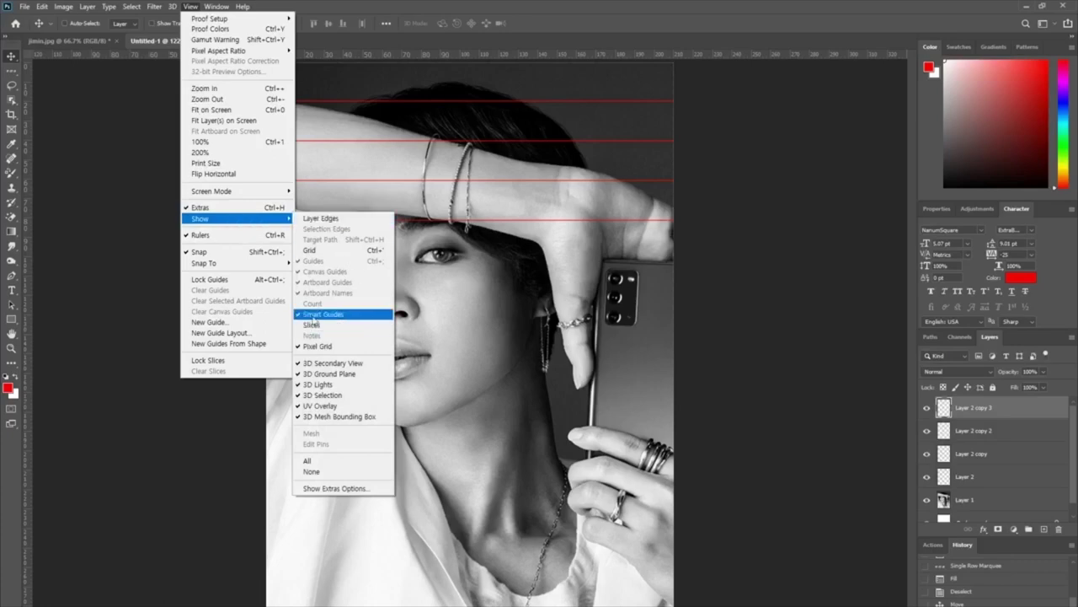
click(318, 315)
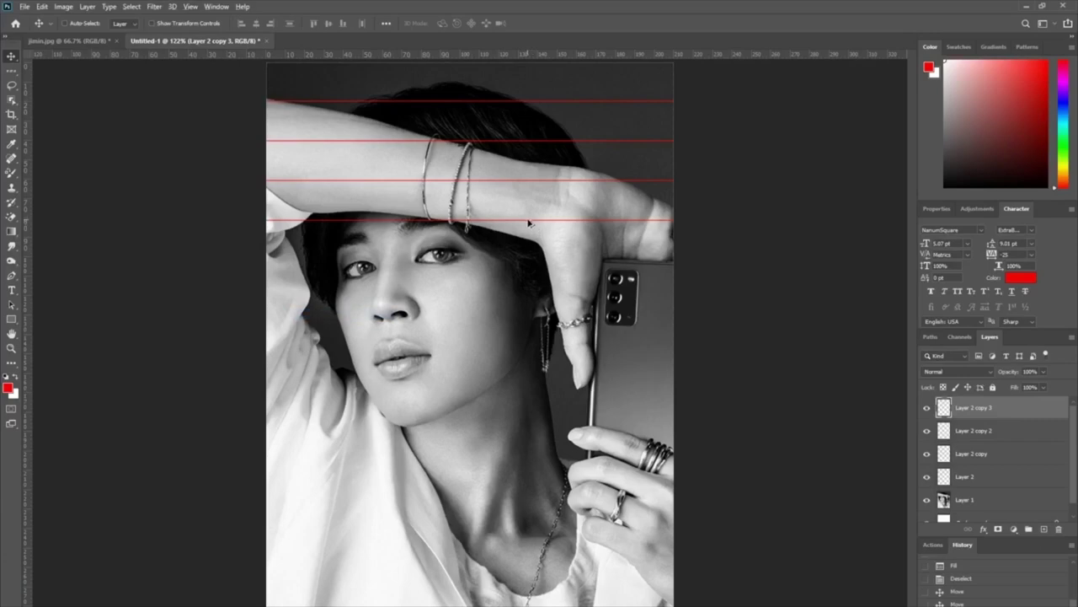
drag(529, 223, 505, 603)
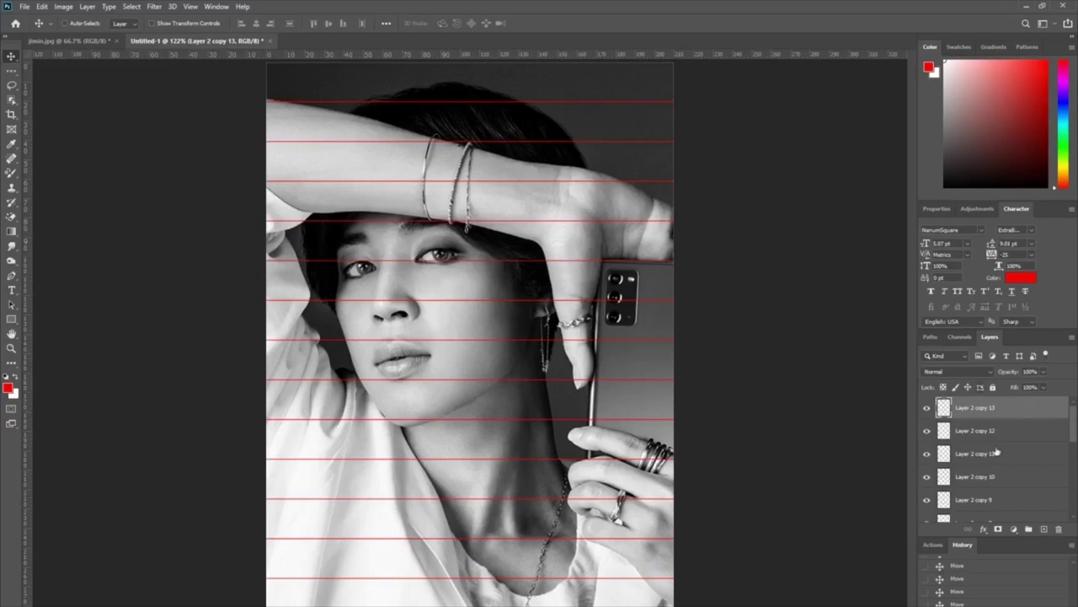
Select all the red line layers, from Layer 2 copy 13 down to Layer 2, and merge them into one layer
shift+click(1000, 479)
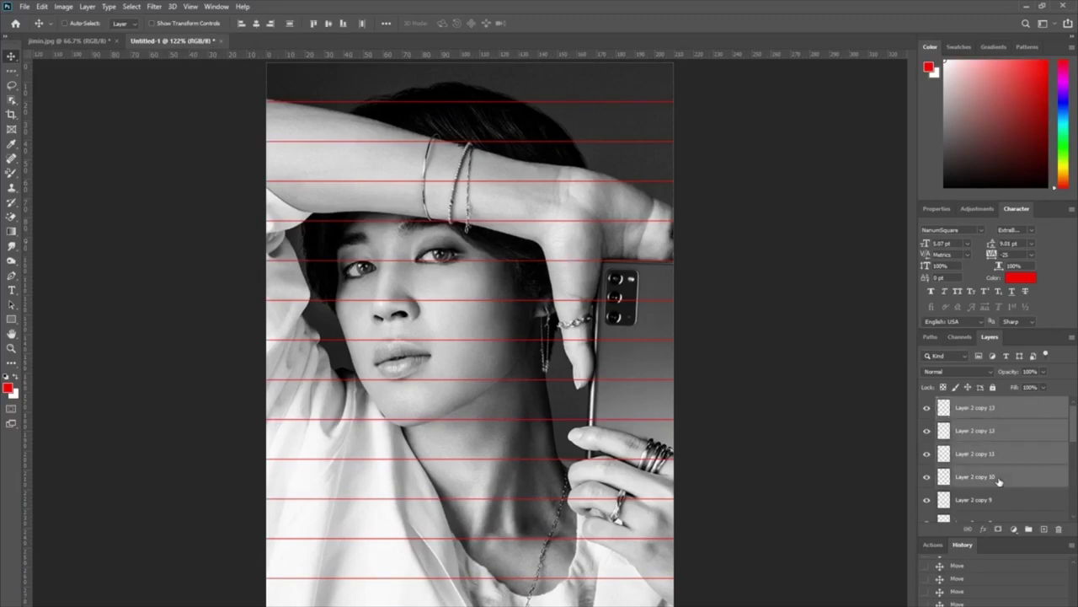
shift+click(996, 497)
scroll(995, 498, down, 2)
shift+click(996, 477)
shift+click(997, 500)
scroll(1073, 518, down, 1)
scroll(1073, 518, down, 3)
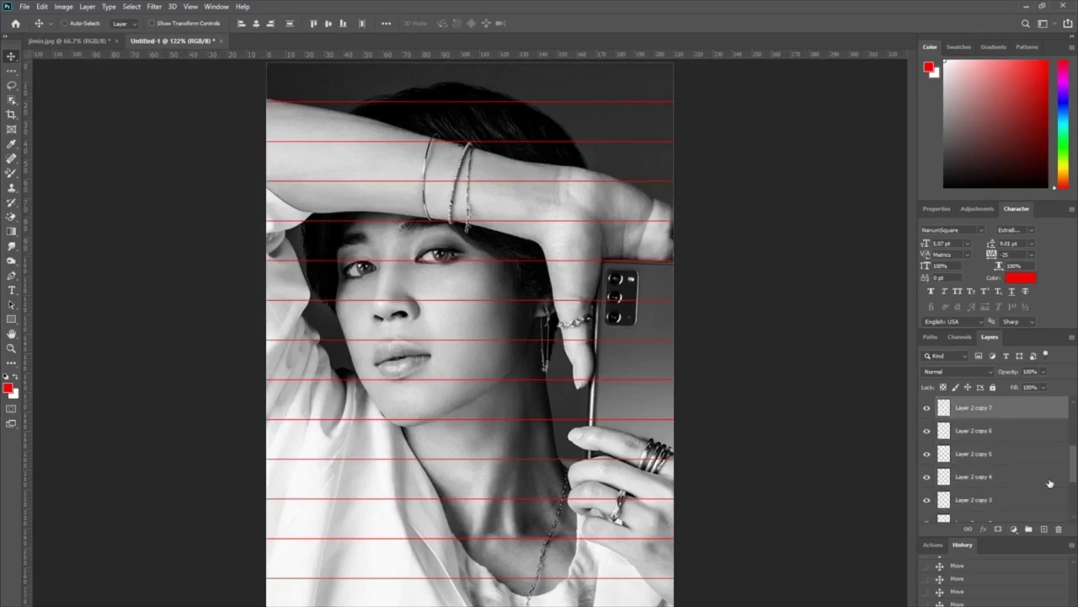
shift+click(1002, 433)
shift+click(1002, 474)
shift+click(1002, 502)
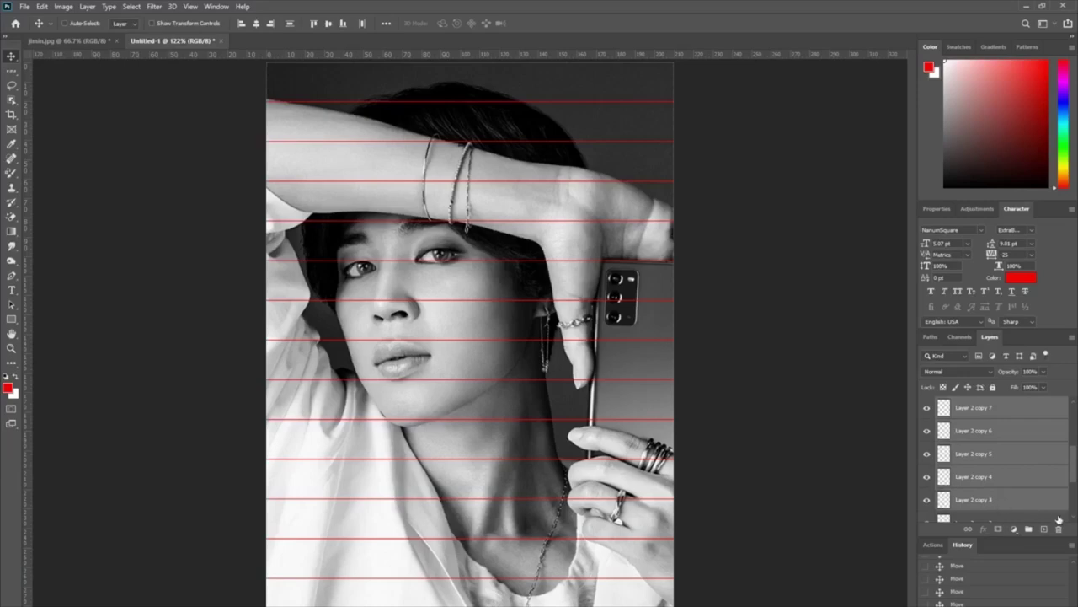
scroll(1074, 522, down, 3)
shift+click(995, 456)
shift+click(991, 474)
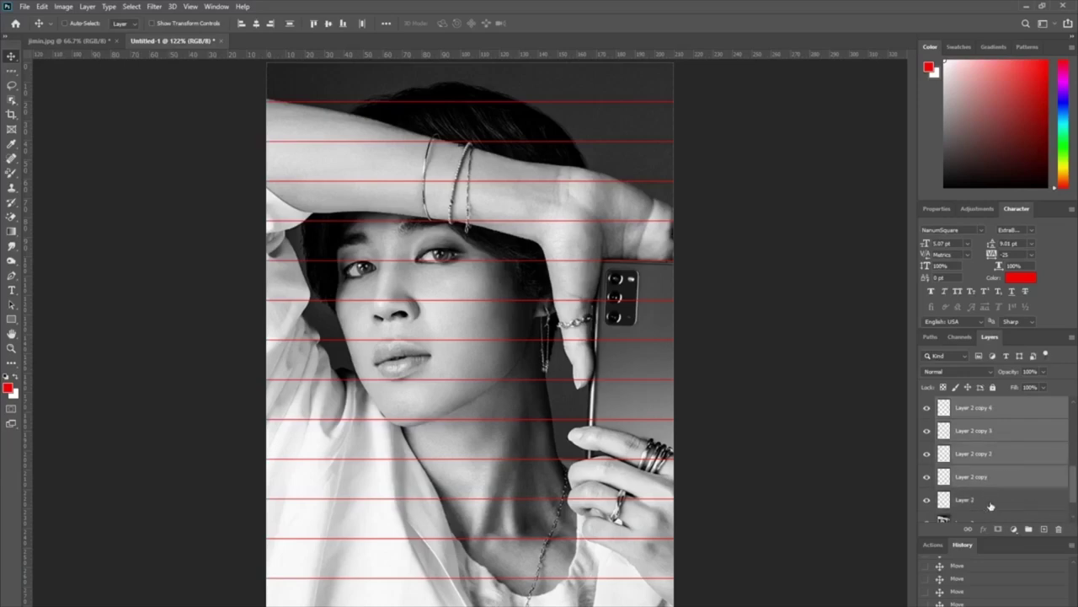
shift+click(991, 504)
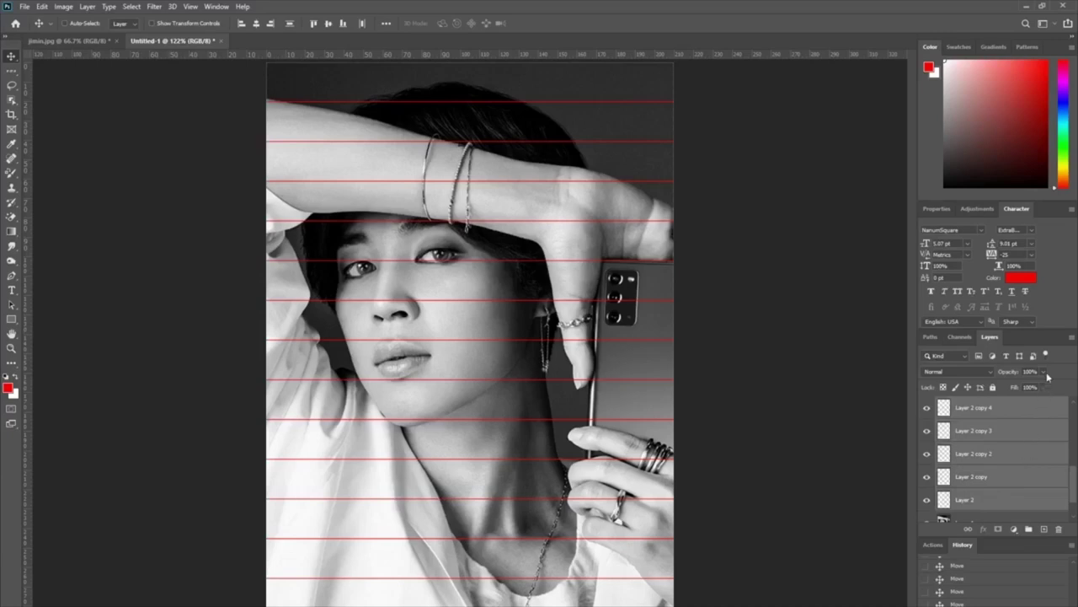
click(1072, 337)
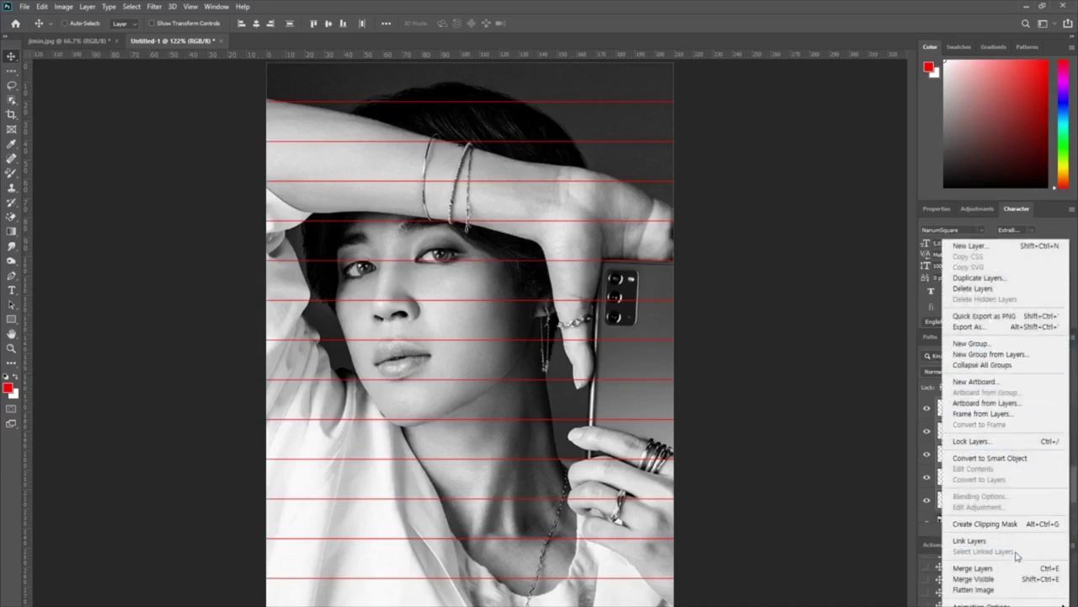
click(971, 570)
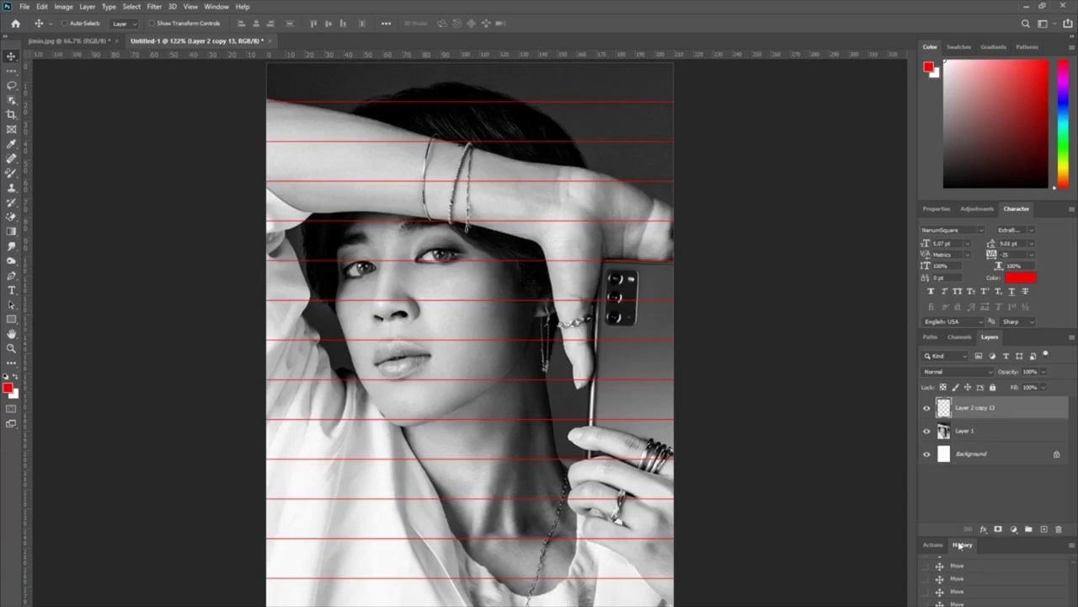
Hide and show the merged line layer once to check it, and duplicate the layer
click(928, 408)
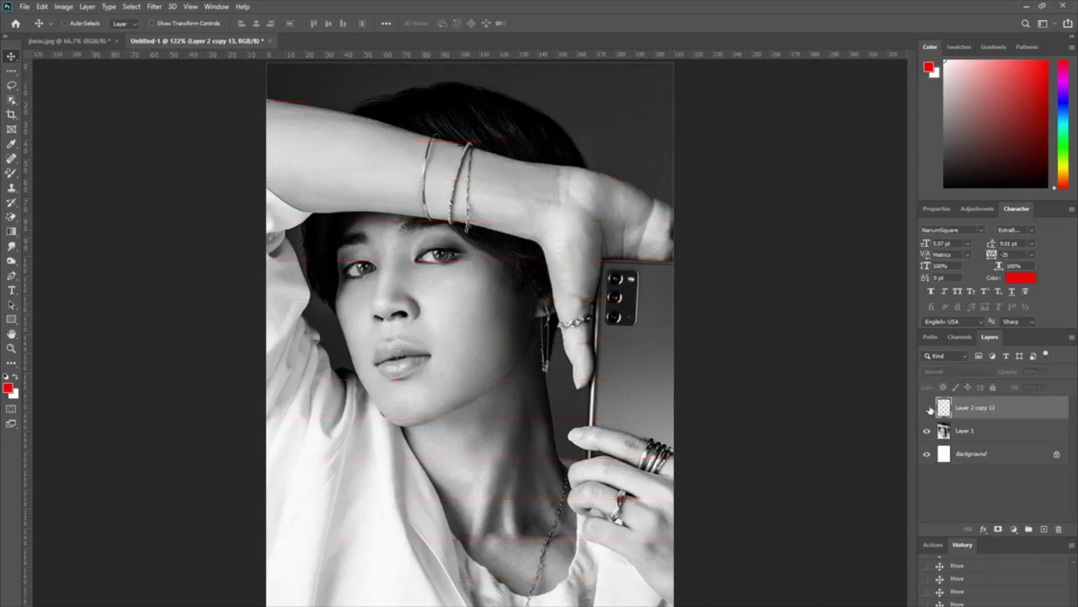
click(929, 409)
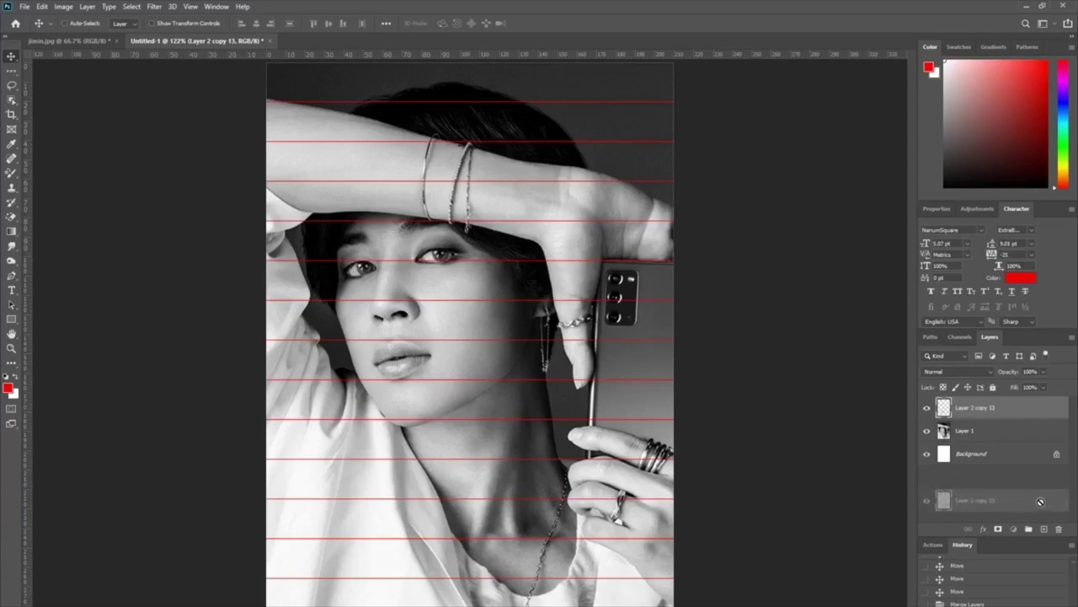
key(ctrl+j)
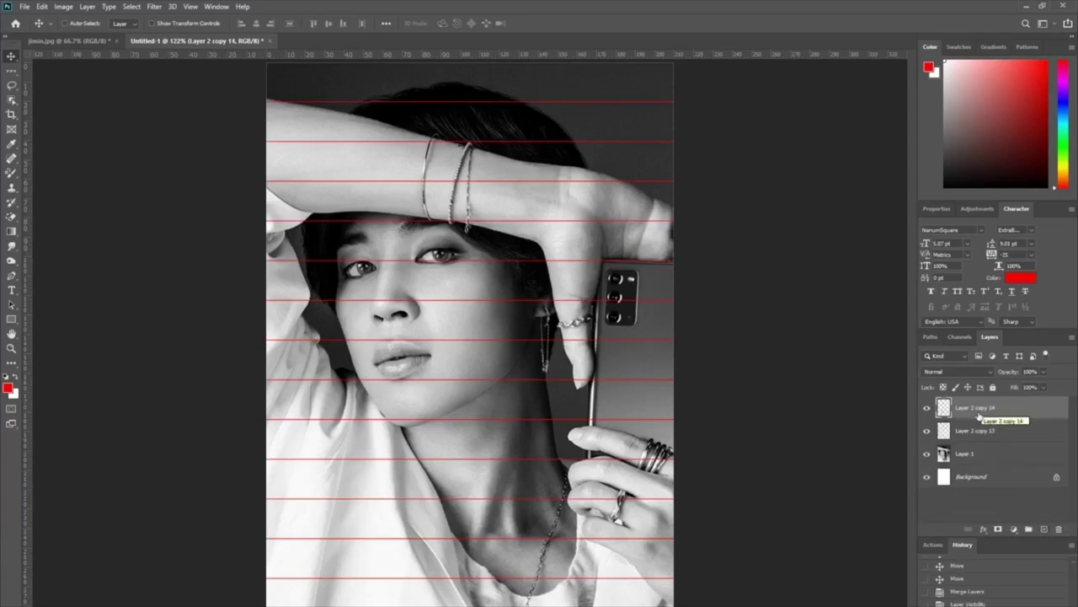
Free-transform the duplicated lines: rotate them -90° into vertical lines and stretch them to the page's top and bottom edges
click(41, 7)
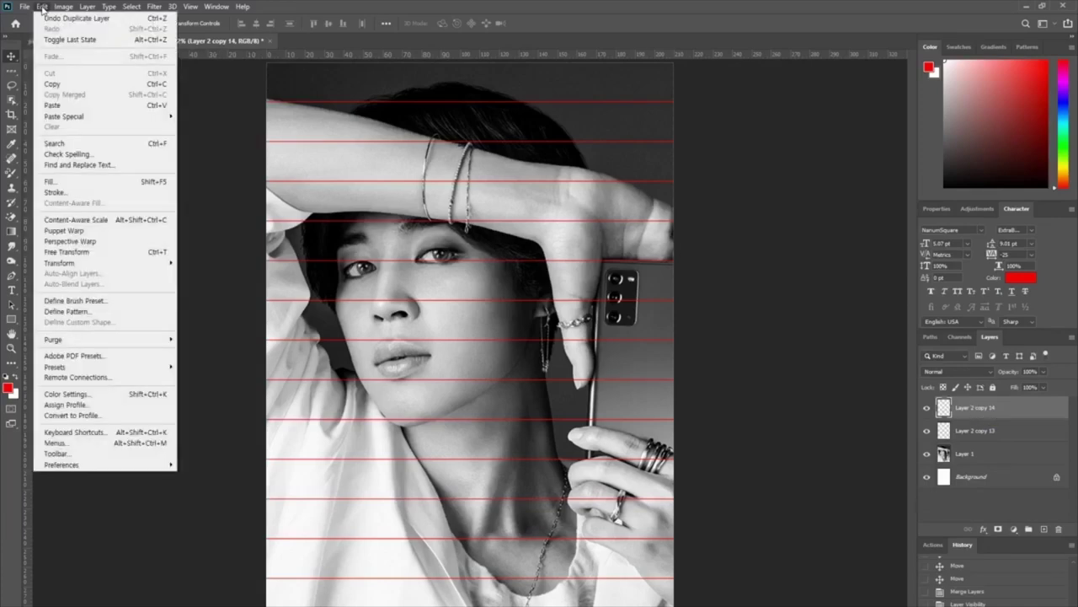
click(57, 253)
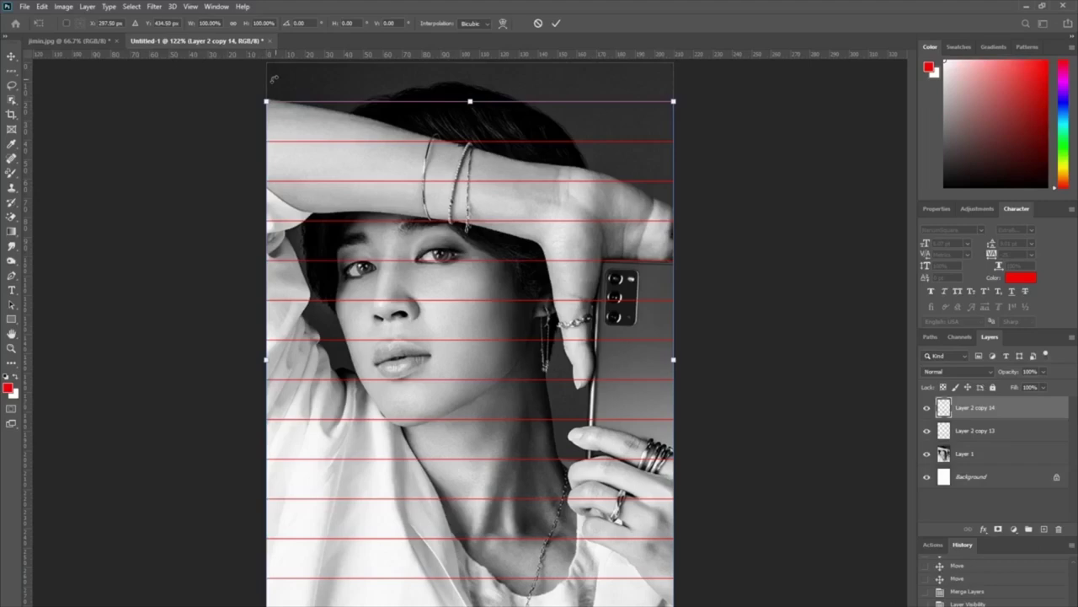
drag(274, 78, 148, 548)
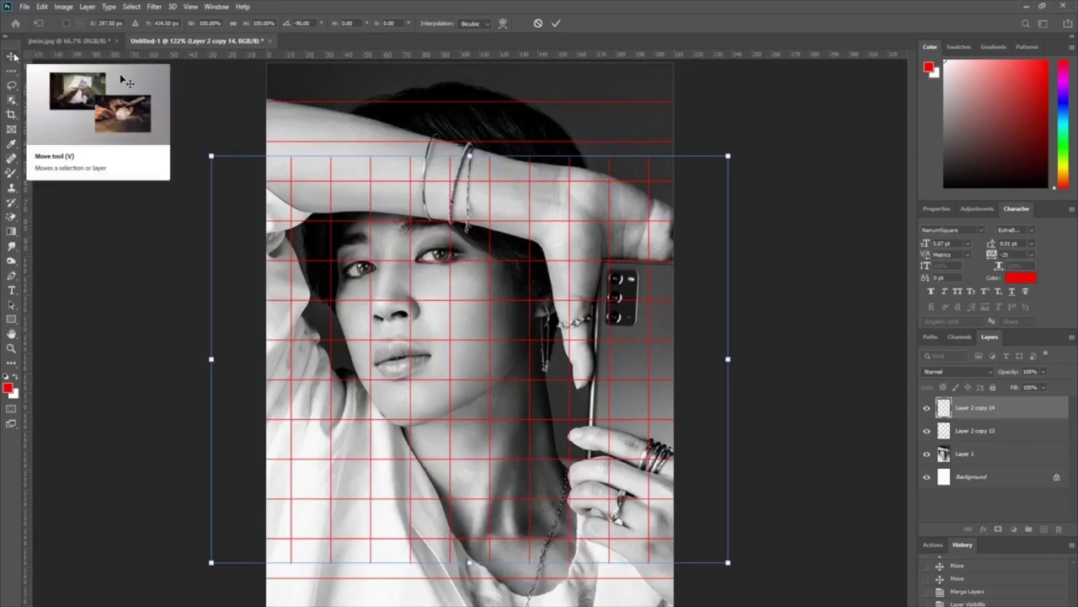
drag(469, 155, 470, 63)
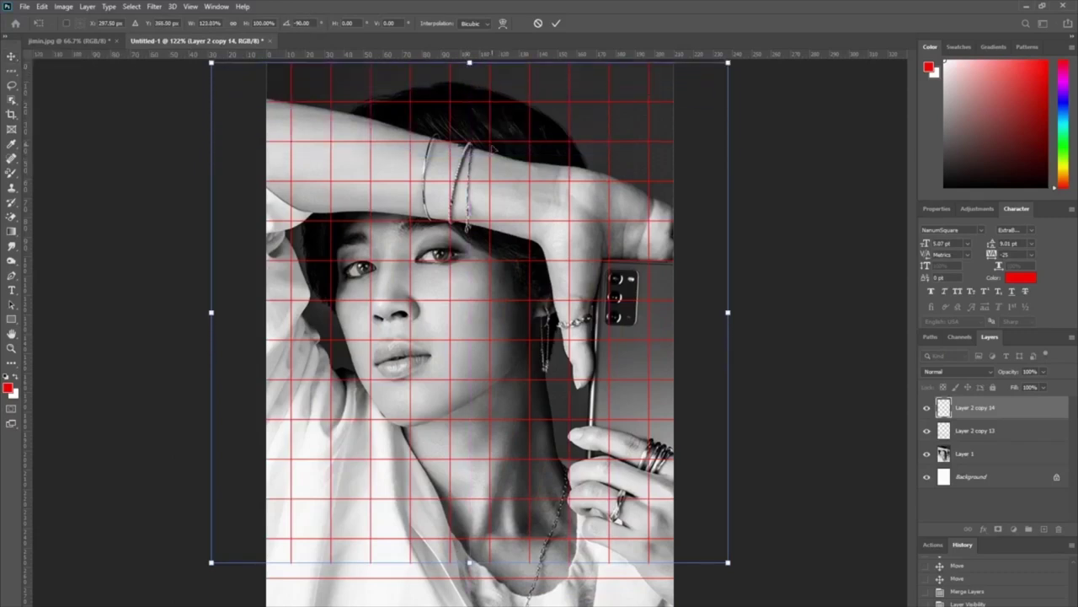
drag(469, 562, 469, 606)
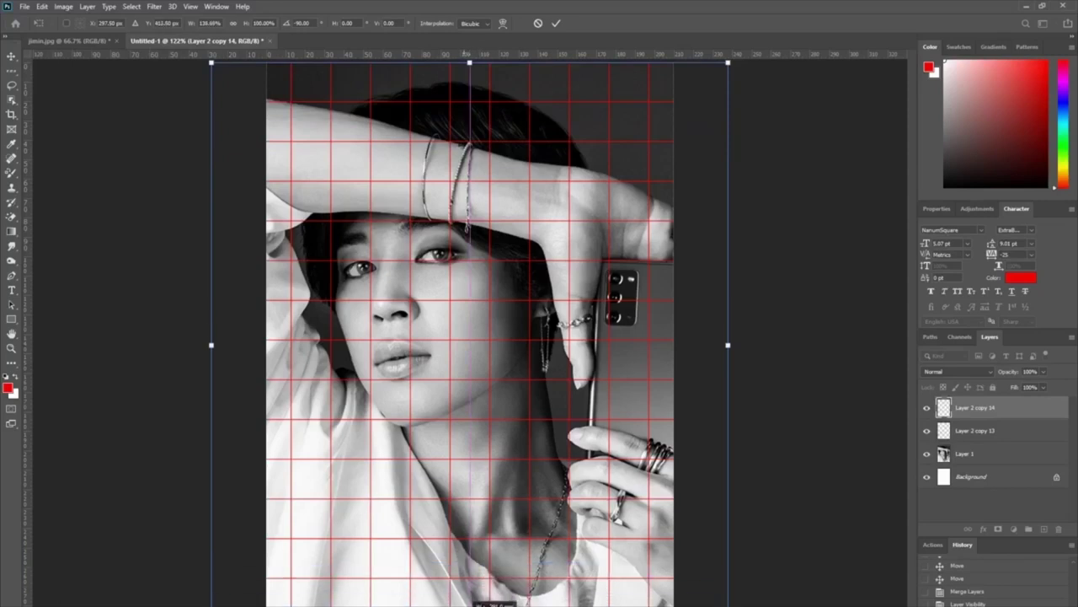
click(13, 58)
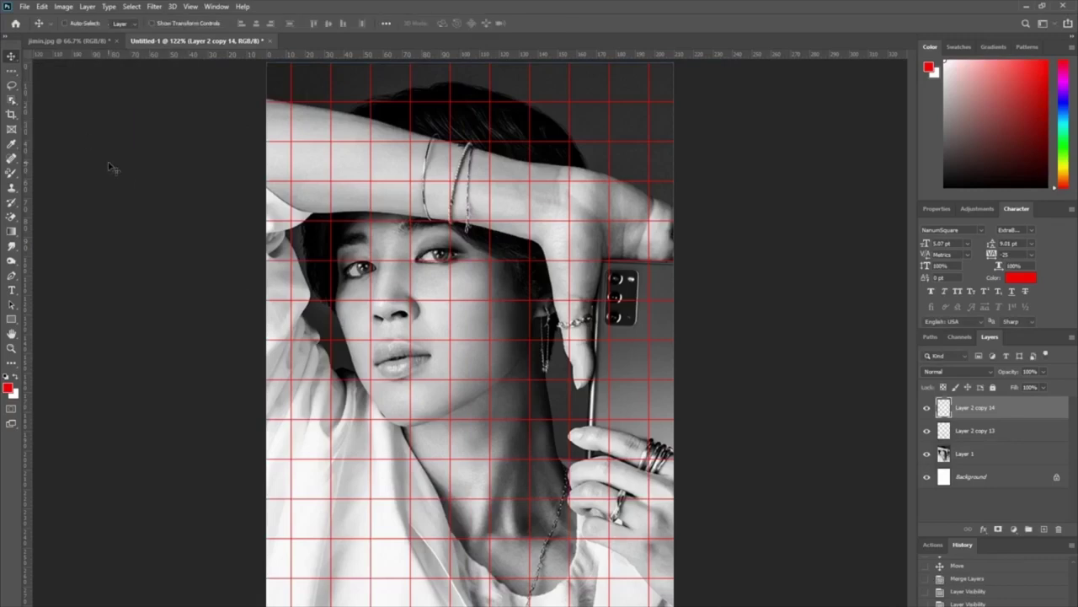
Choose the Canon-MF620C-UFRII_LT printer in the print settings and leave them without printing
click(27, 7)
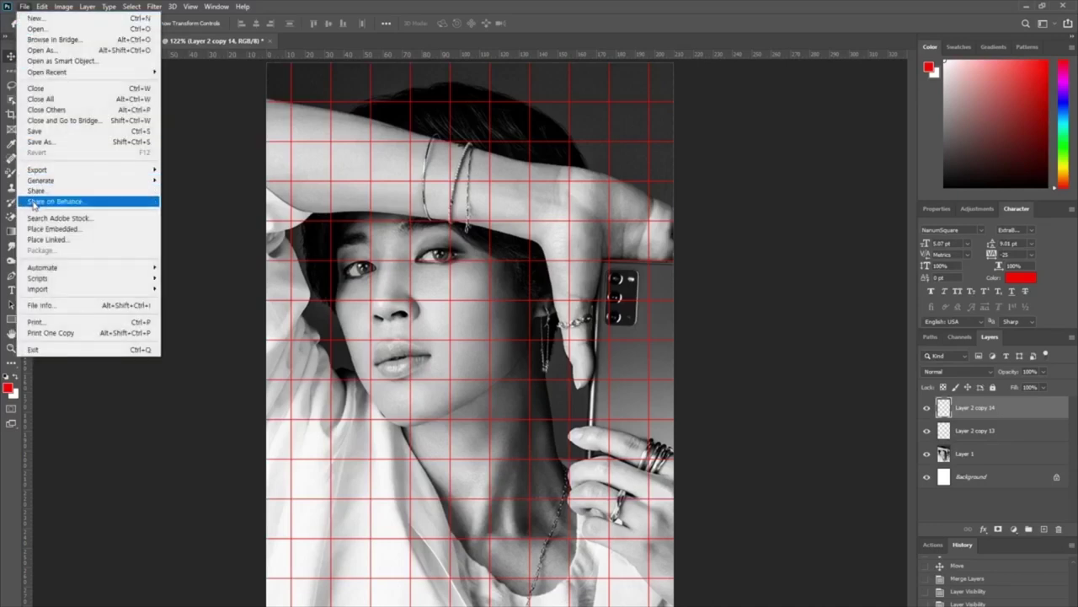
click(49, 322)
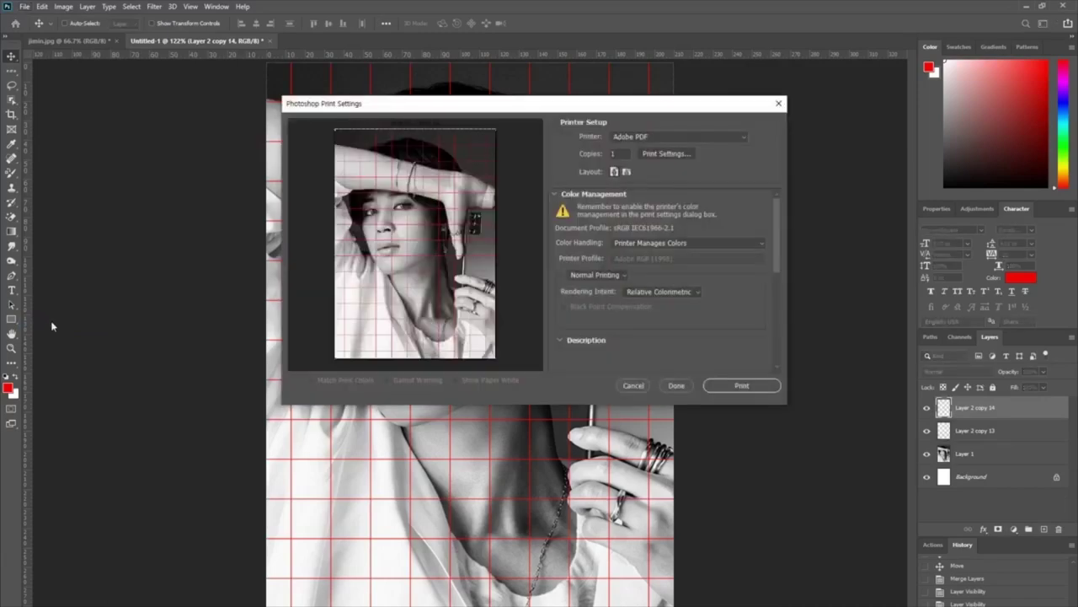
click(695, 138)
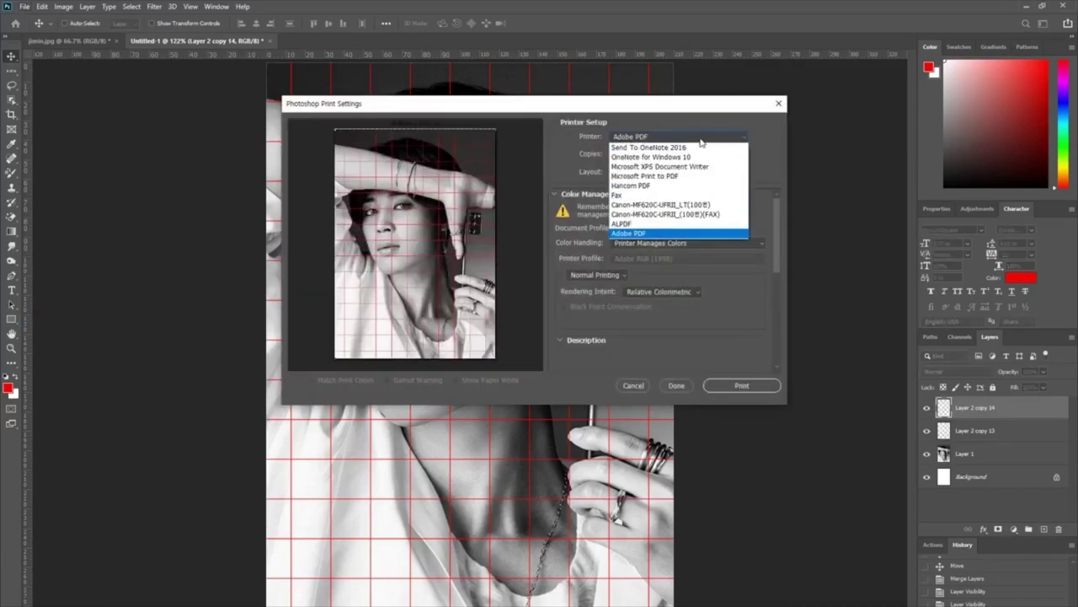
click(709, 208)
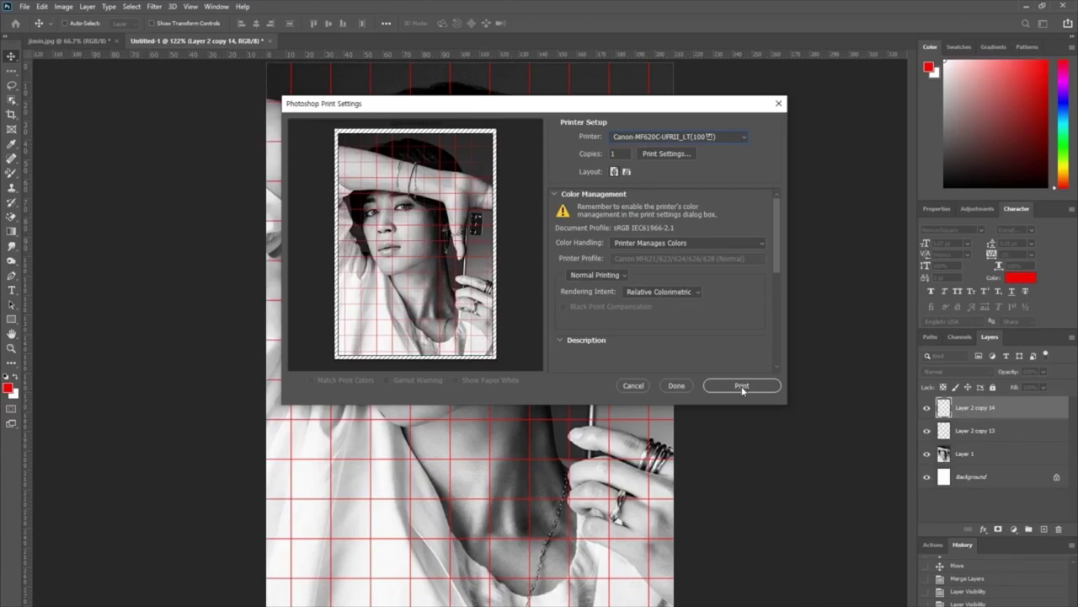
click(634, 386)
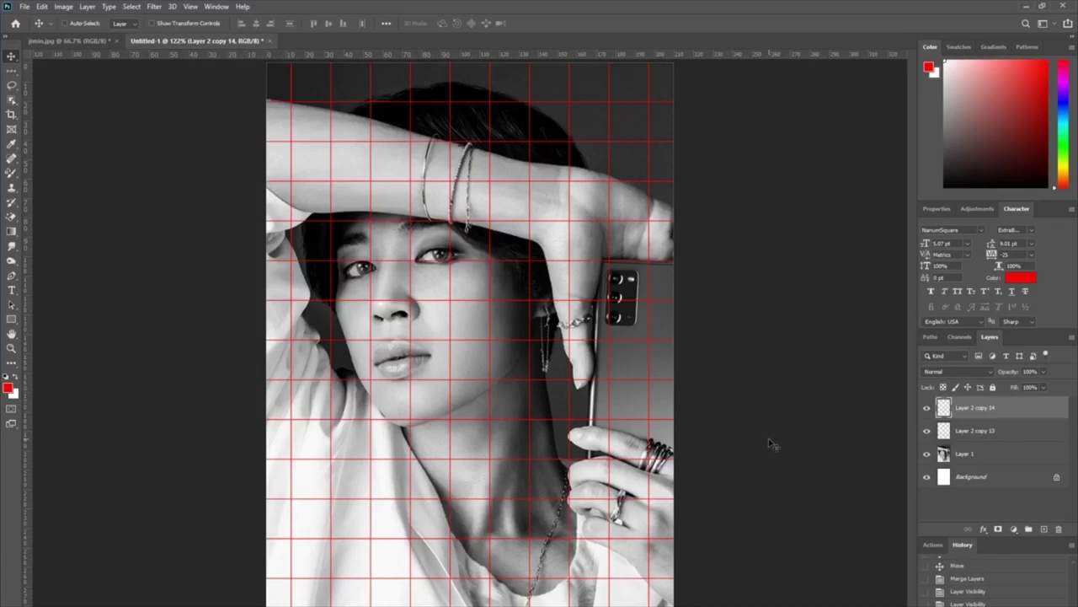
Save a copy of the gridded portrait as a JPEG named JIMIN-grid on the Backup Plus (F:) drive
click(23, 8)
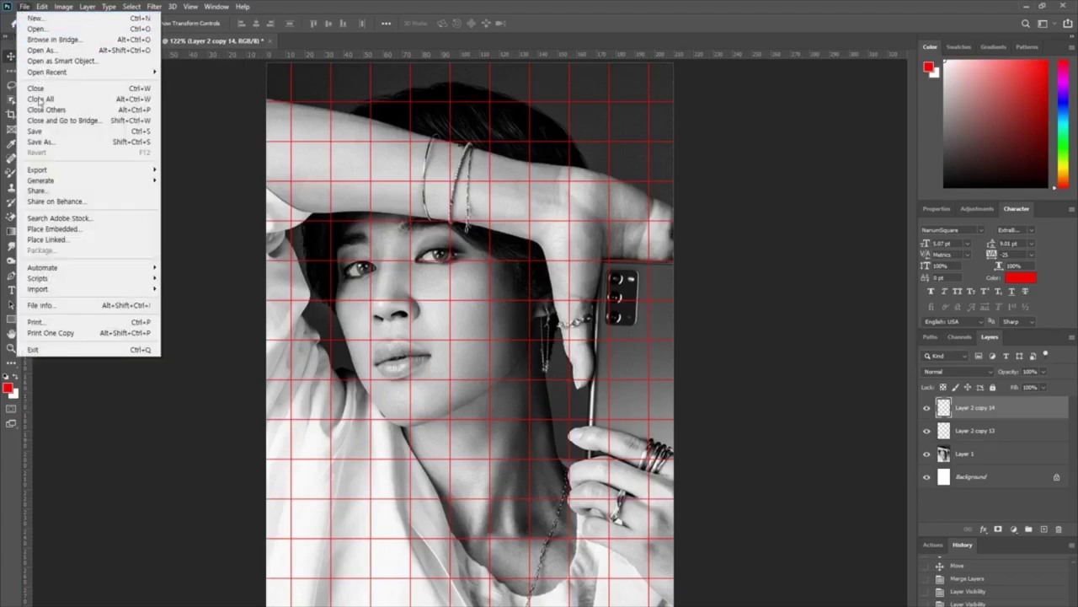
click(35, 141)
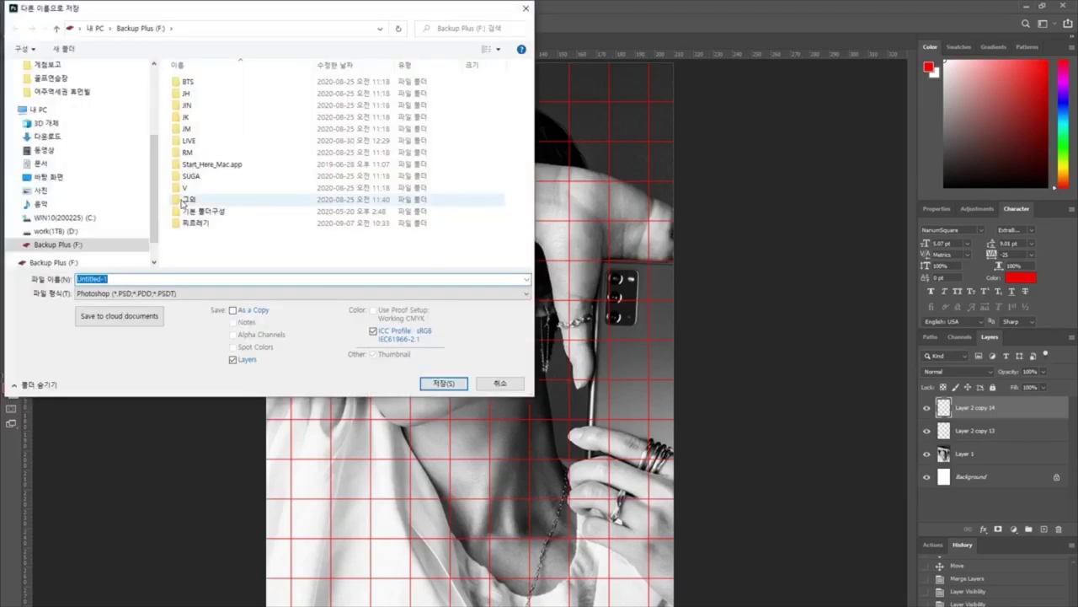
text(J)
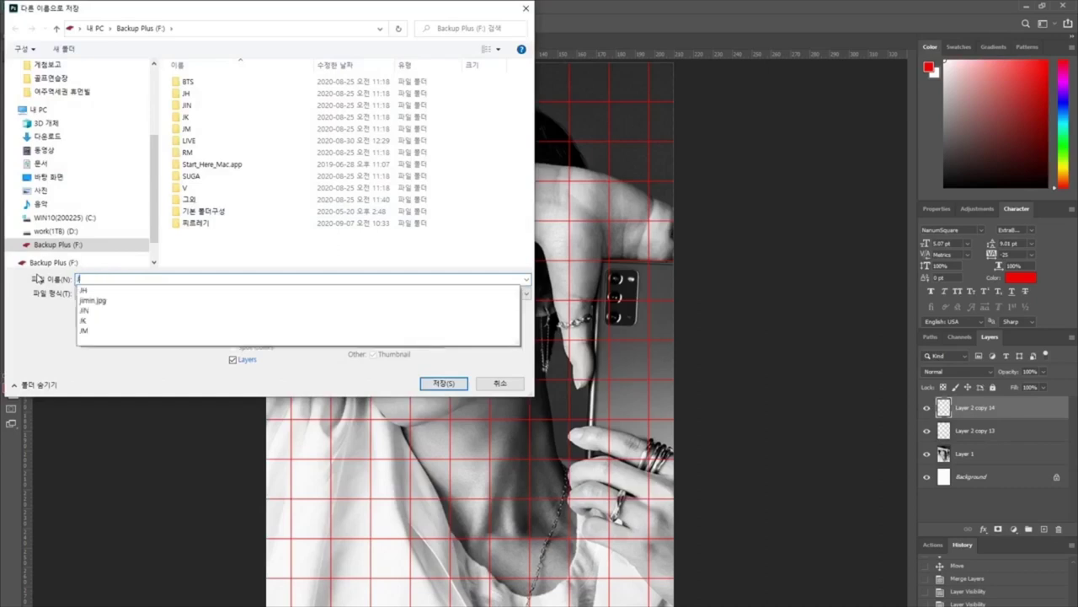
text(IMIN-grid)
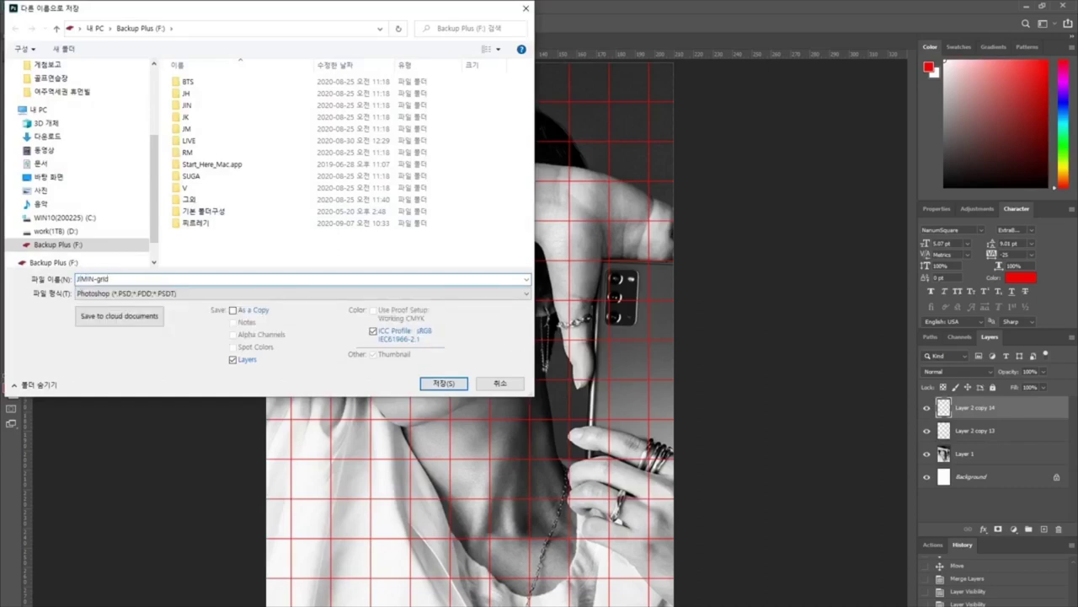
click(227, 293)
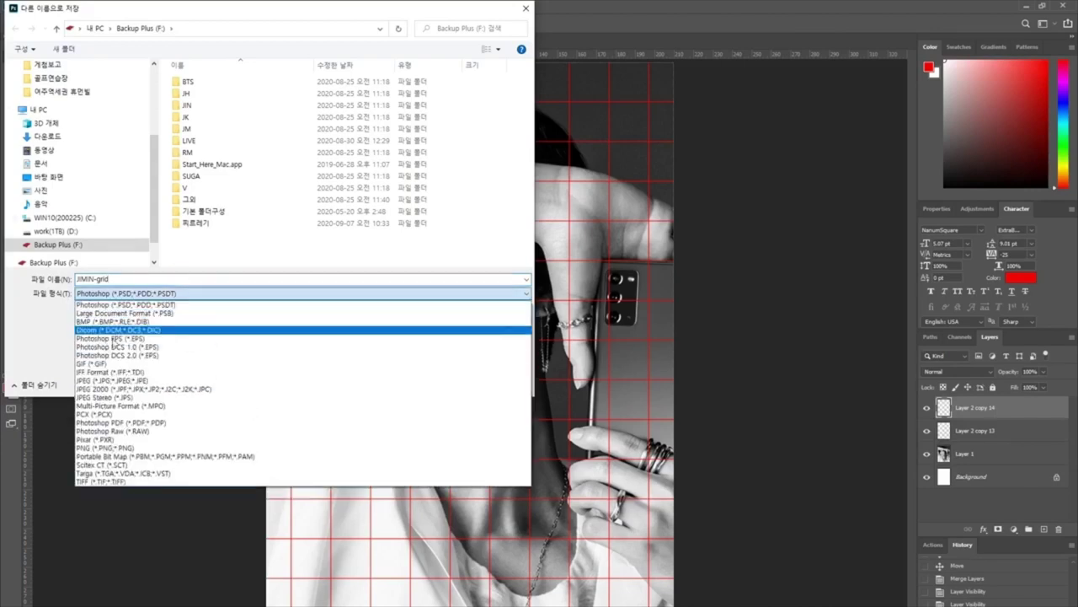
click(227, 375)
click(444, 384)
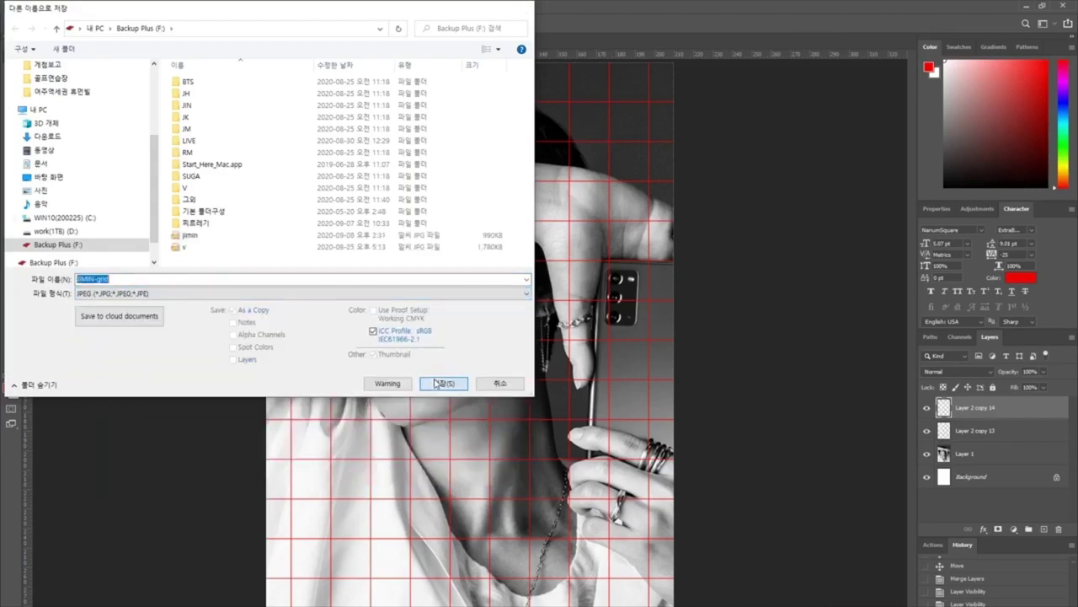
click(601, 171)
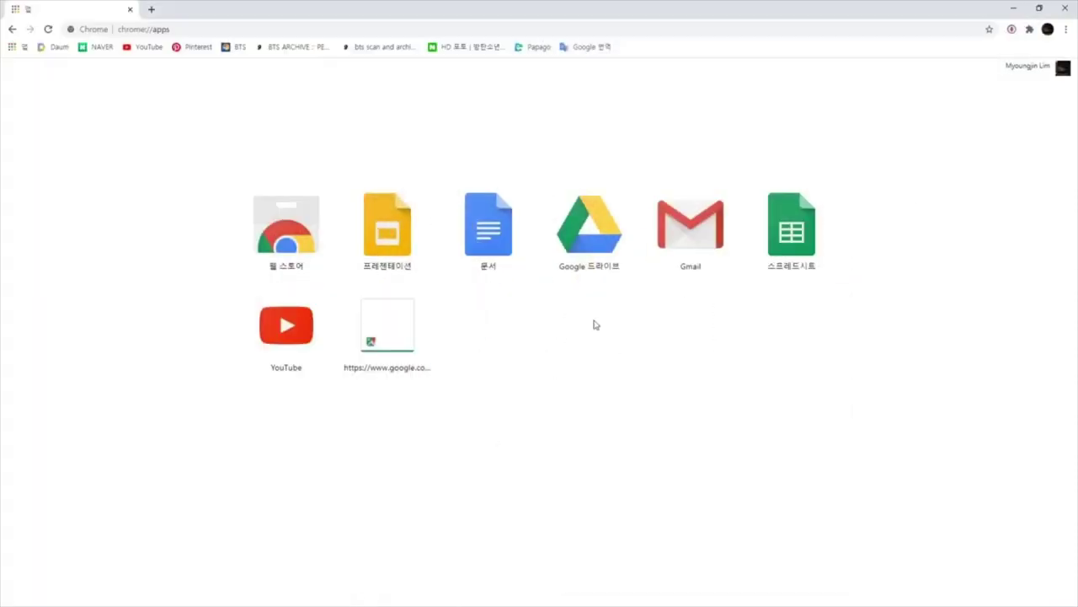
Switch to Google Drive in Chrome, upload the JIMIN-grid image from Backup Plus (F:) to My Drive, and return to Photoshop
click(606, 240)
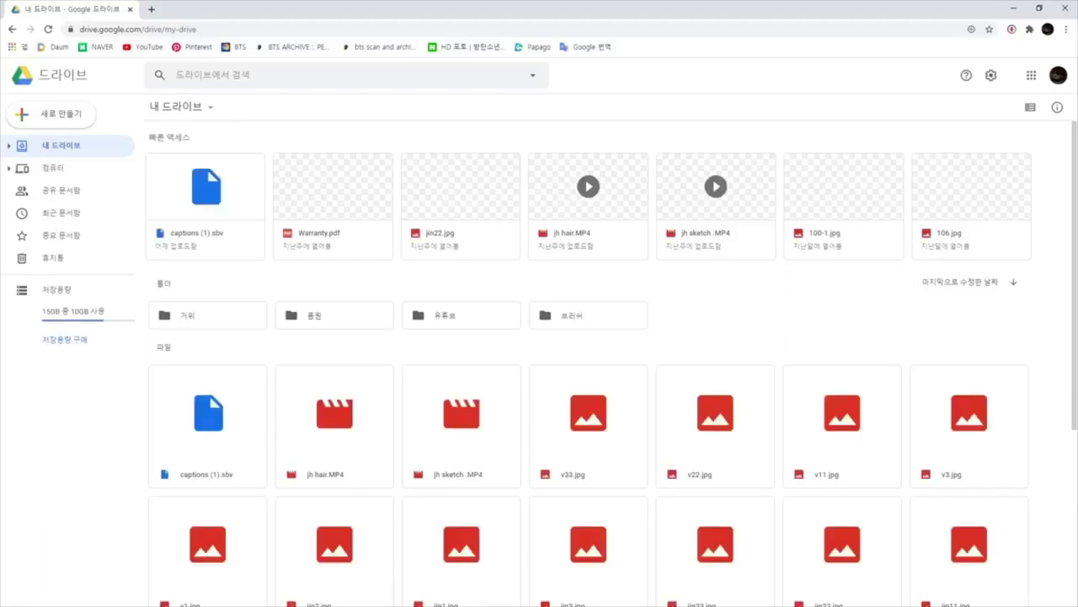
key(alt+Tab)
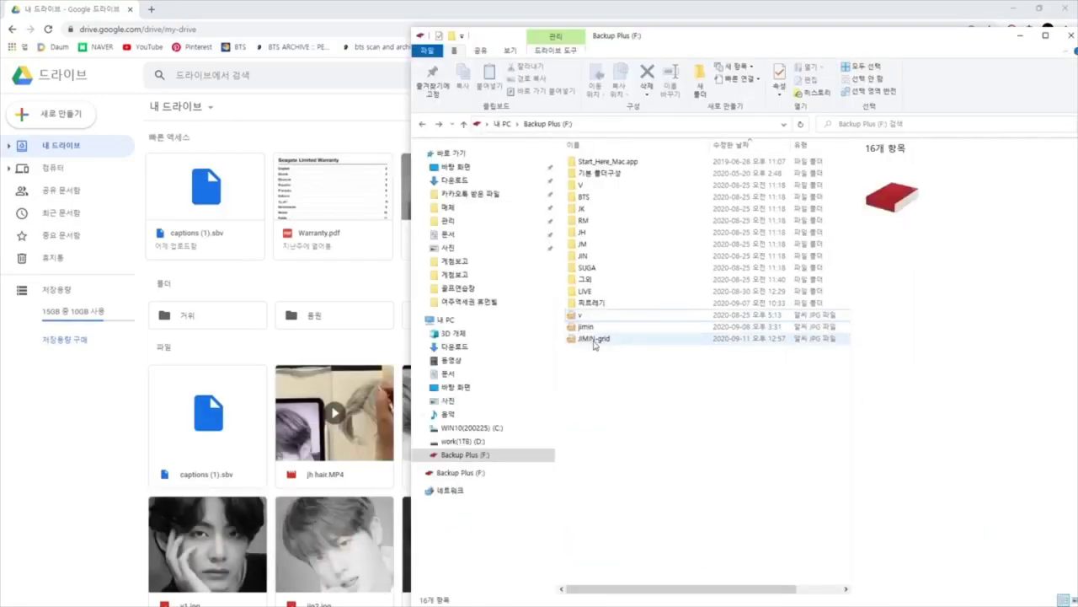
drag(594, 338, 266, 356)
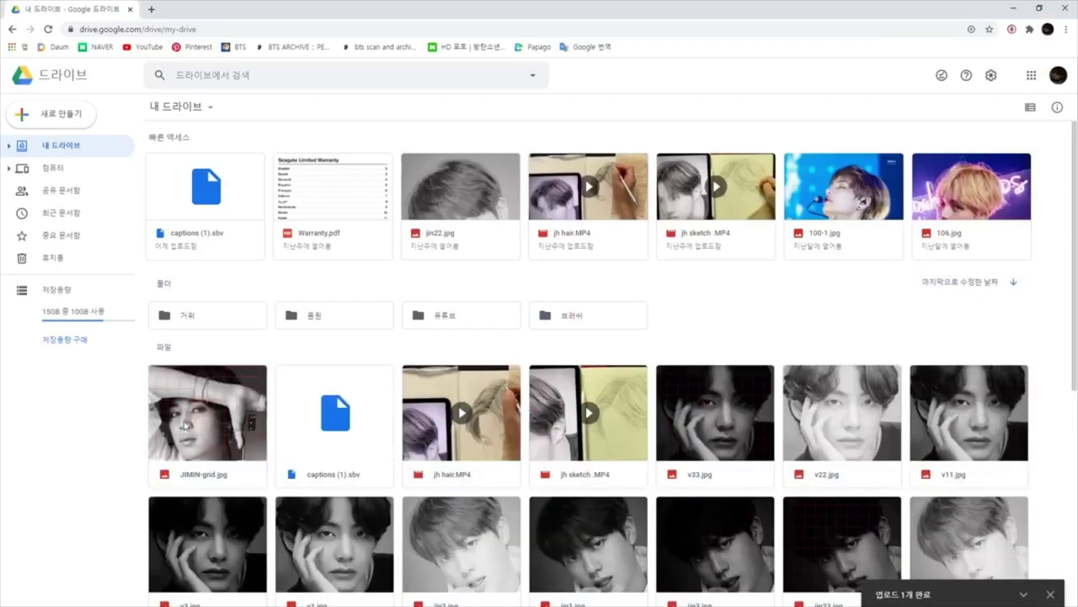
click(1015, 9)
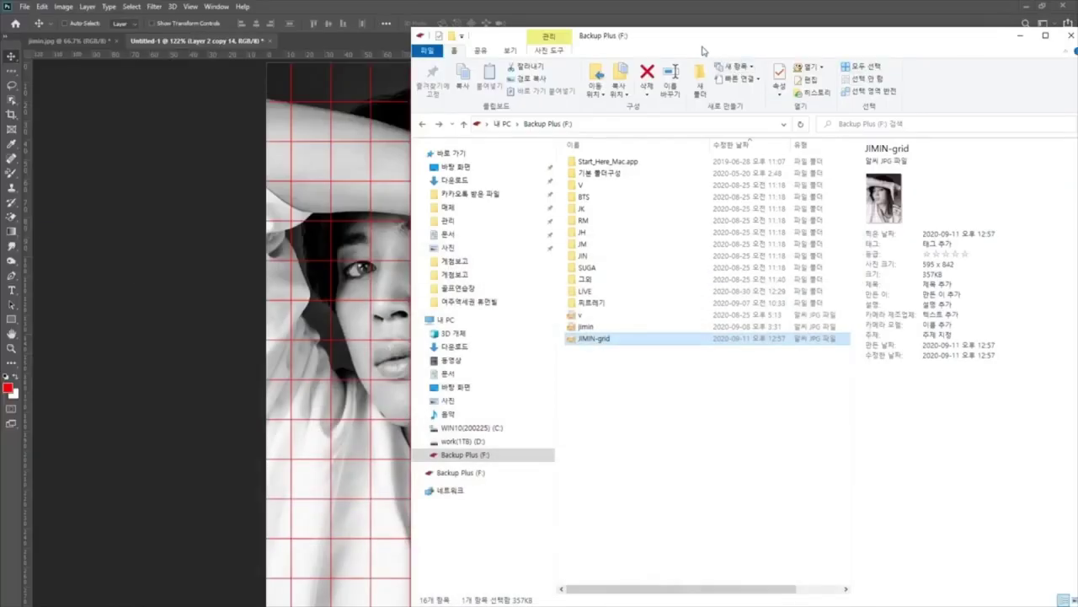
click(727, 5)
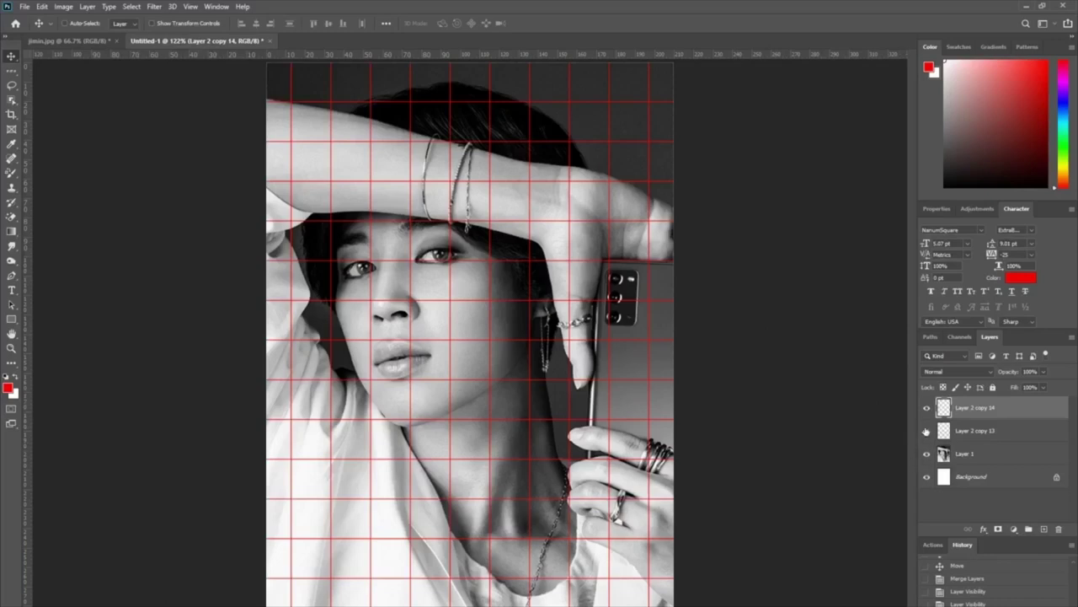
Hide the portrait on Layer 1 and delete that layer from the grid document
click(927, 454)
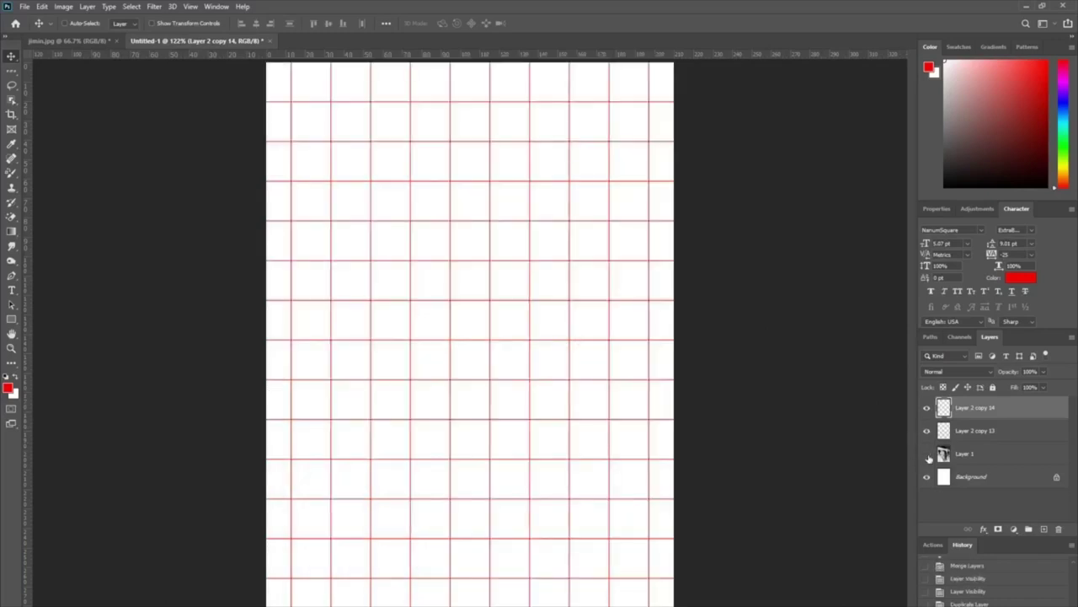
click(1006, 456)
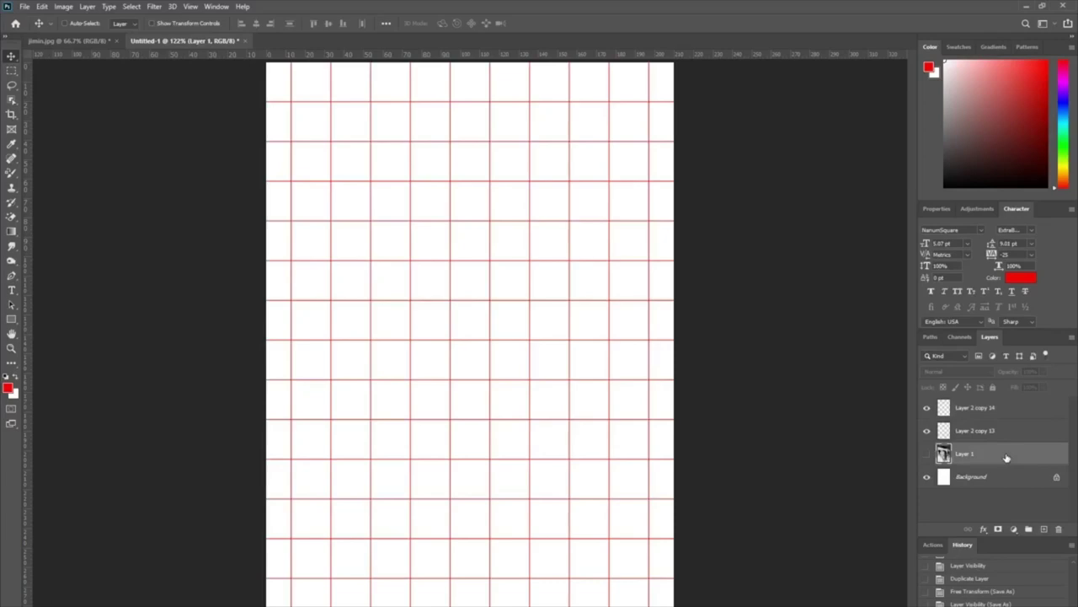
click(928, 455)
drag(1009, 453, 1059, 529)
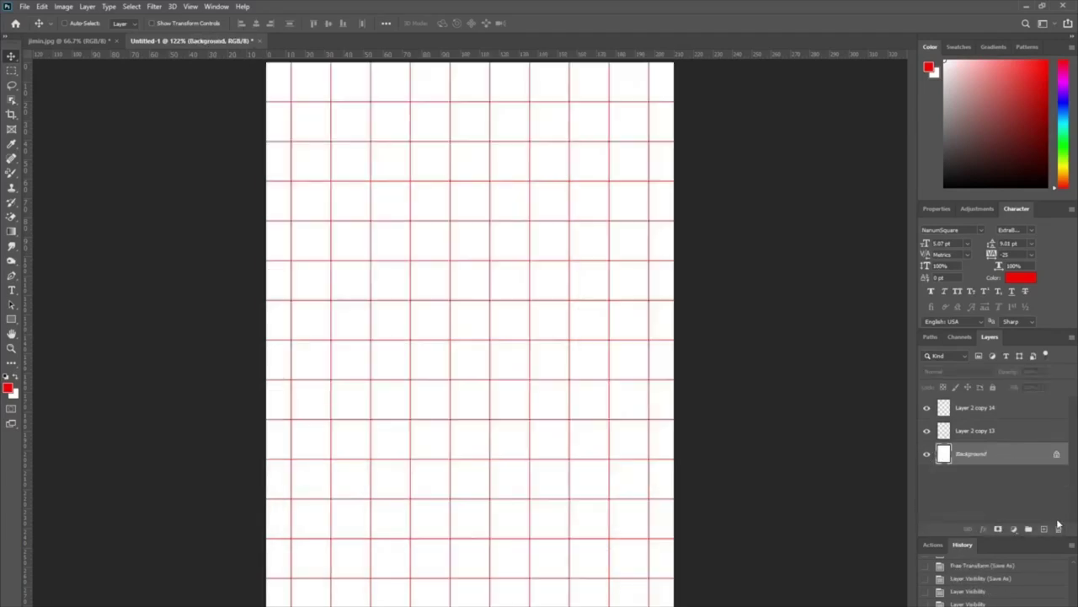
Merge the horizontal and vertical line layers, Layer 2 copy 14 and Layer 2 copy 13, into one layer
click(984, 418)
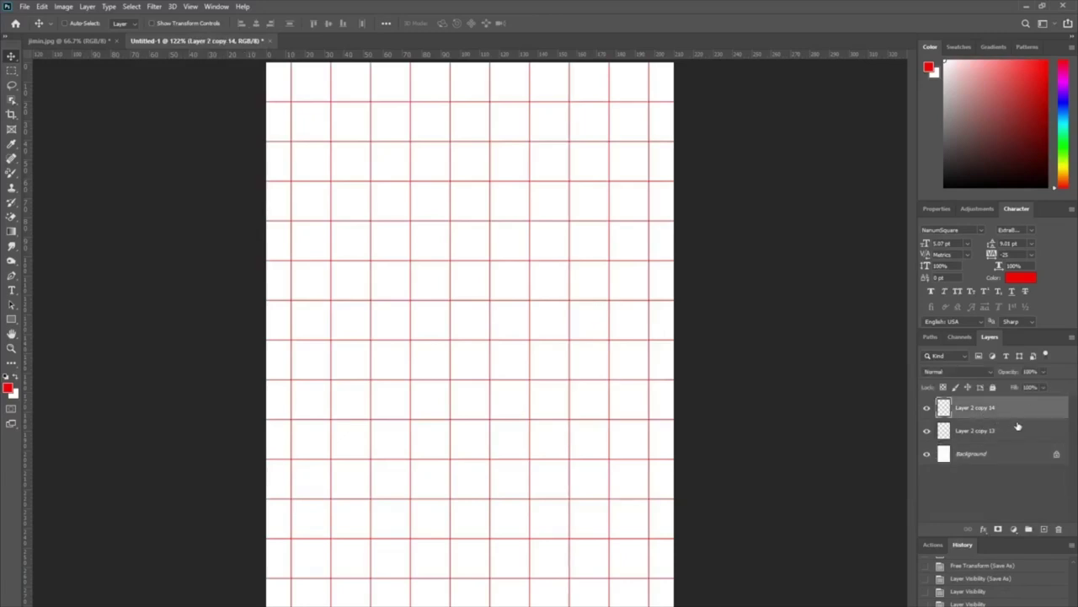
shift+click(1015, 430)
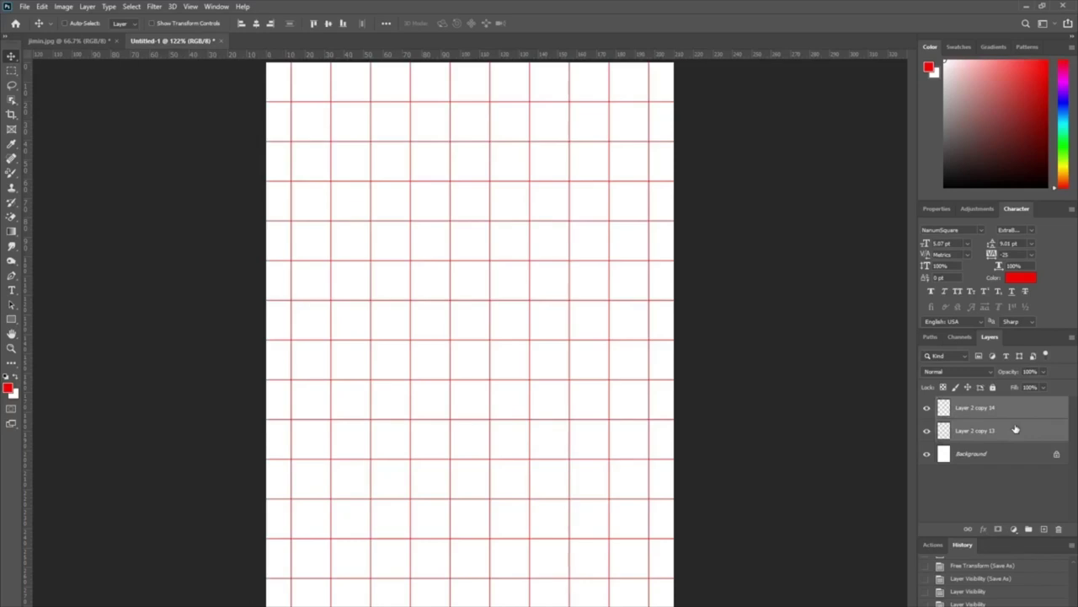
right_click(1015, 429)
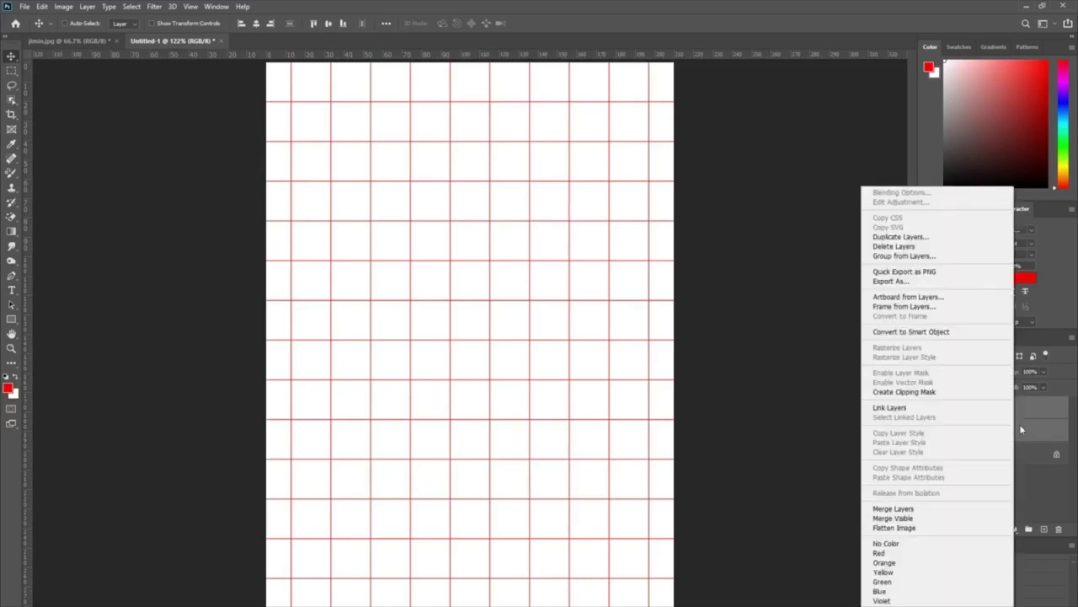
click(923, 509)
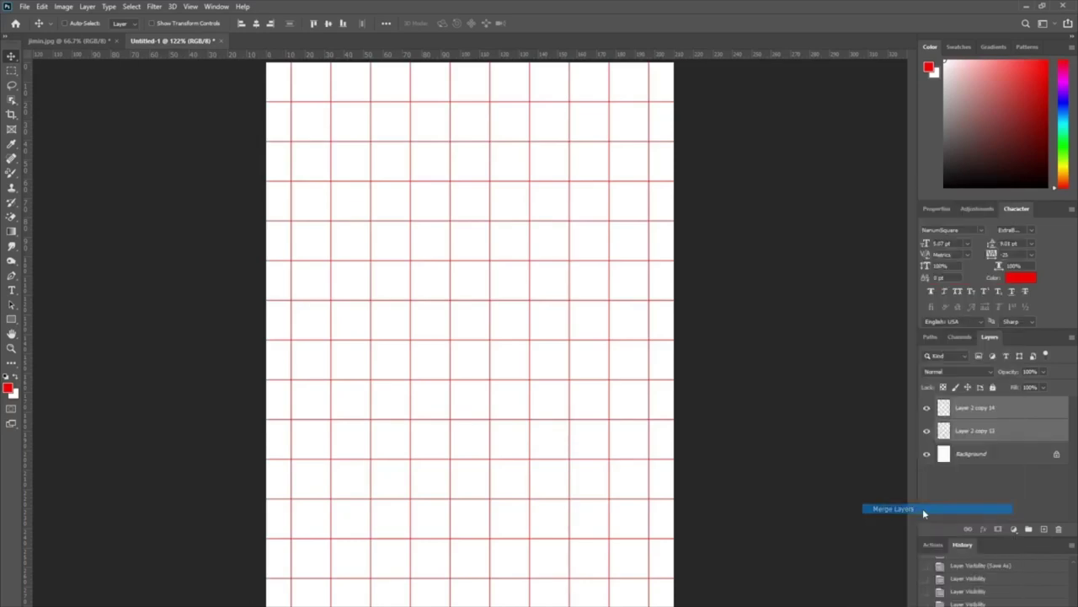
Save the grid document in Photoshop format under the name grid on the Backup Plus (F:) drive
click(24, 7)
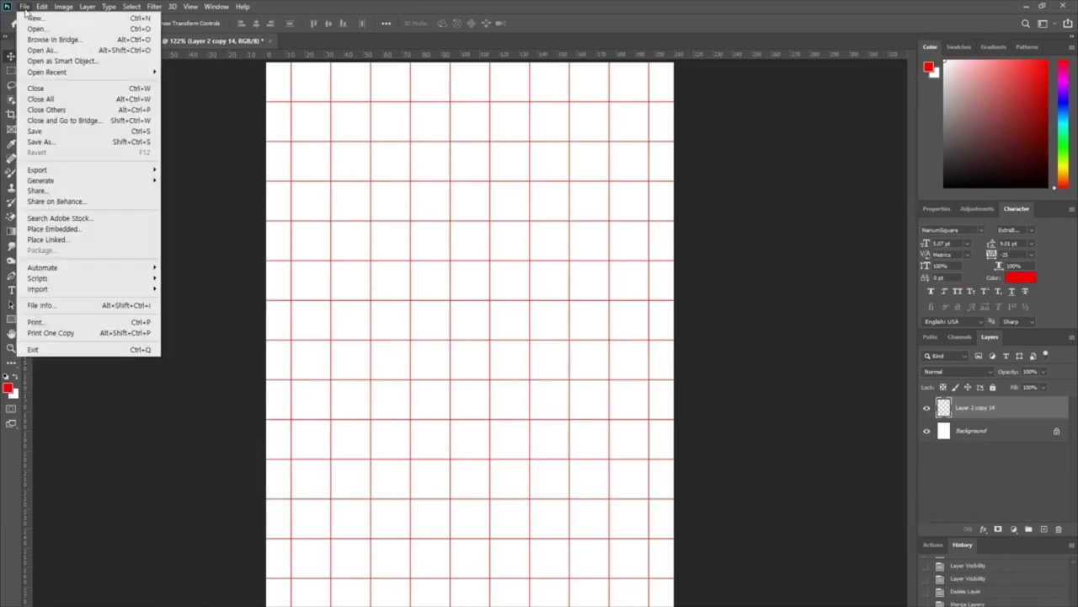
click(42, 143)
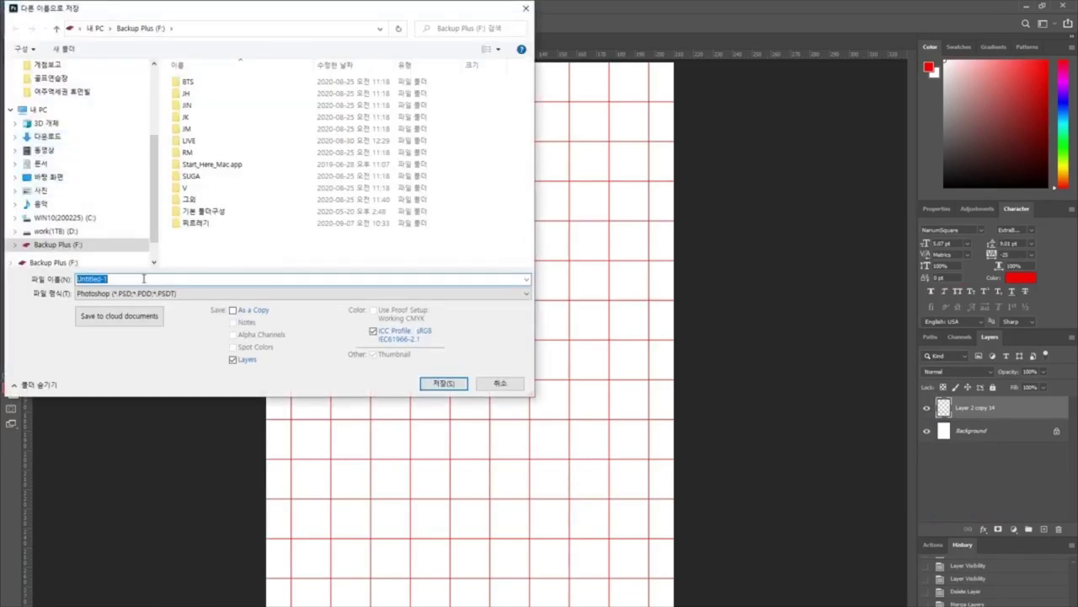
click(141, 293)
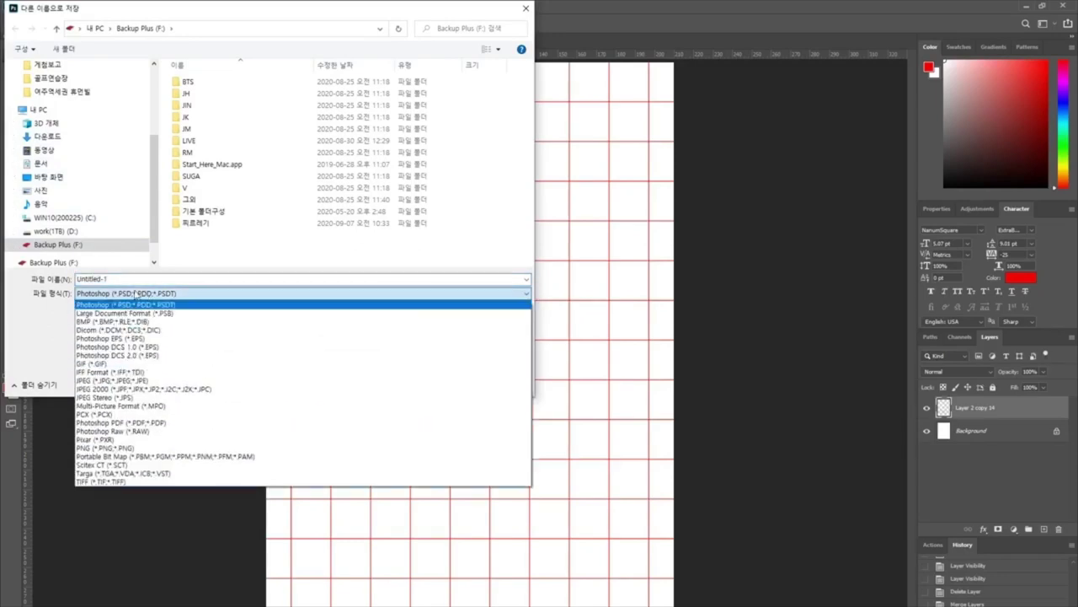
click(135, 293)
key(shift+Tab)
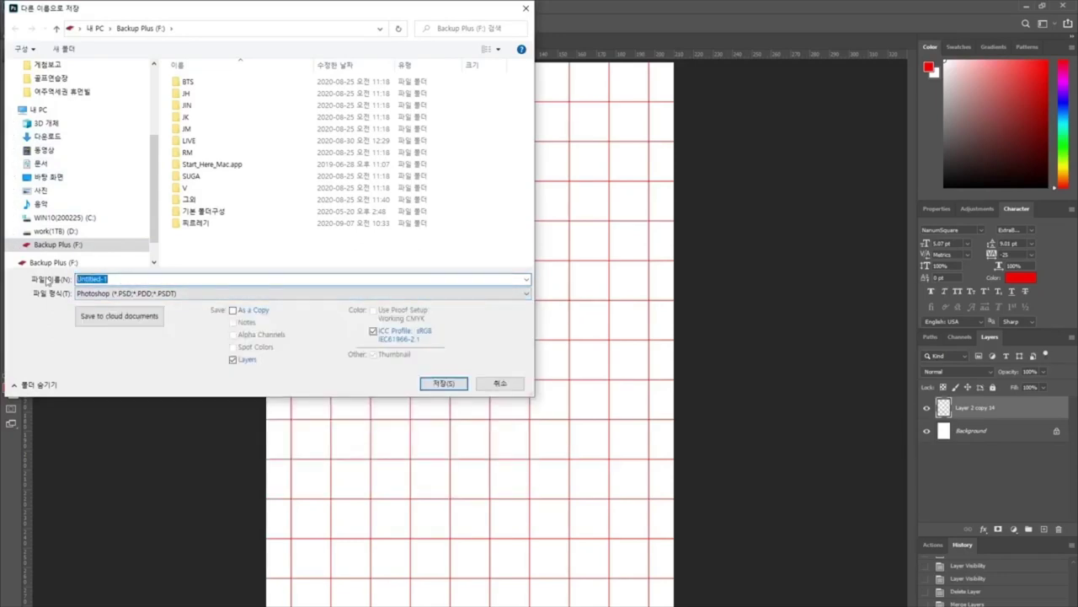
text(grid)
click(442, 383)
click(672, 193)
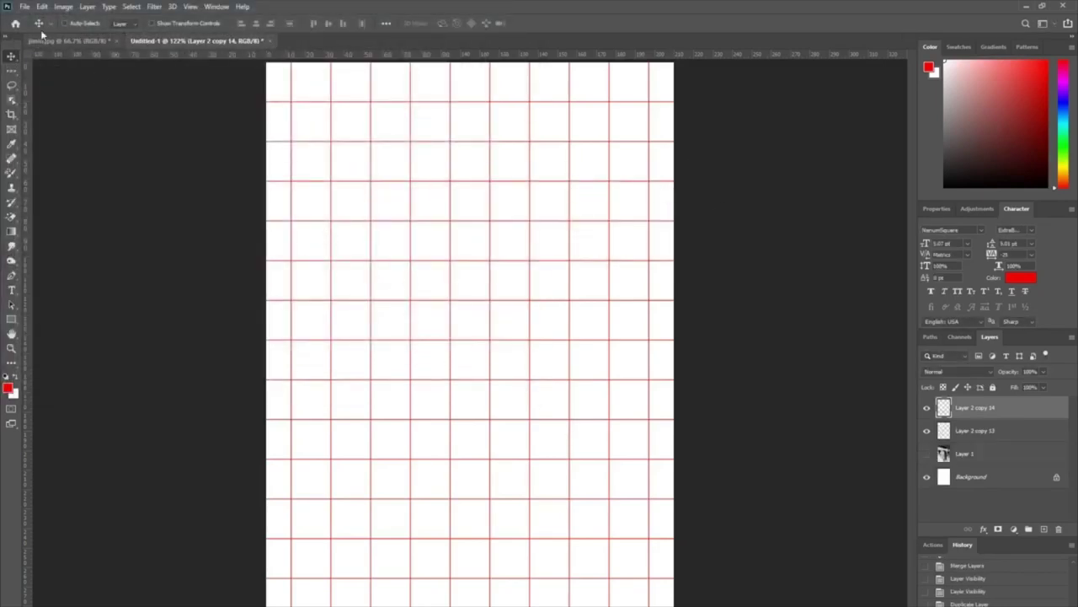
Preview the grid-only page in the print settings and leave without printing
click(26, 7)
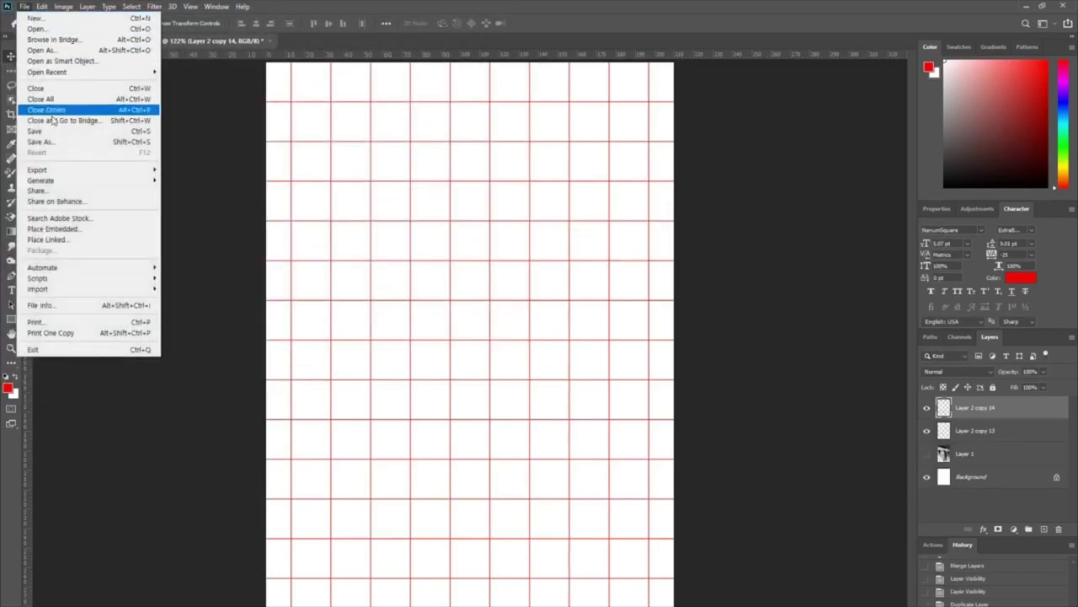
click(45, 324)
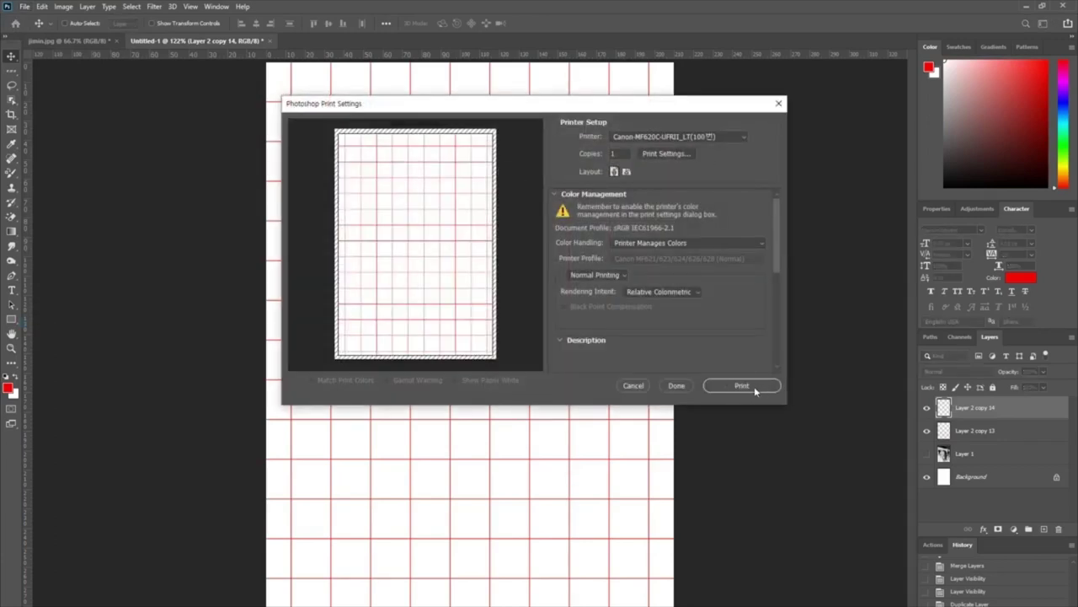
click(633, 386)
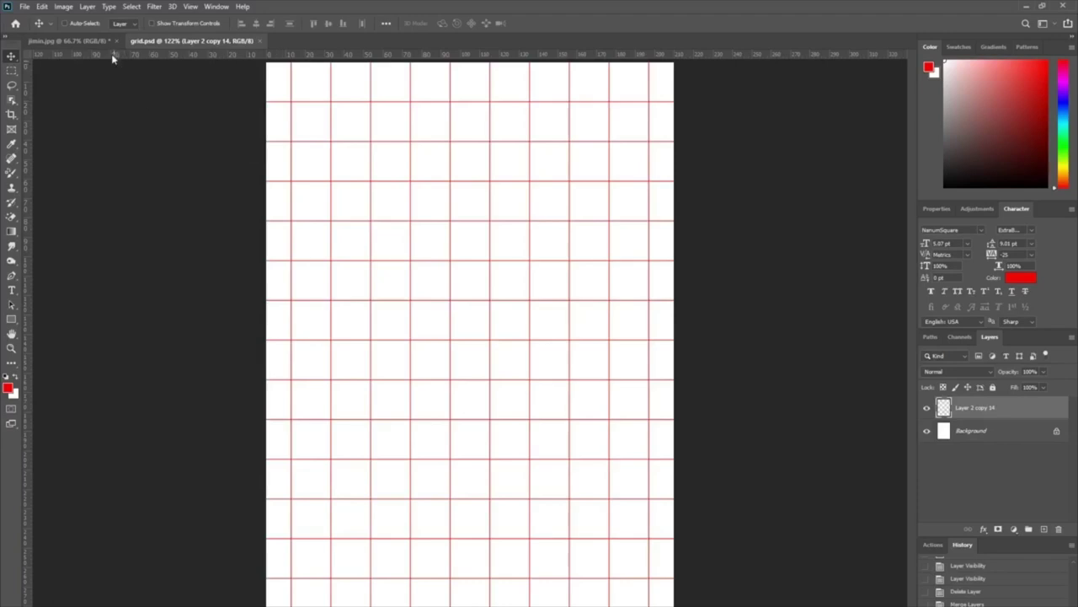
Open the v.jpg photo from the Backup Plus (F:) drive
click(24, 7)
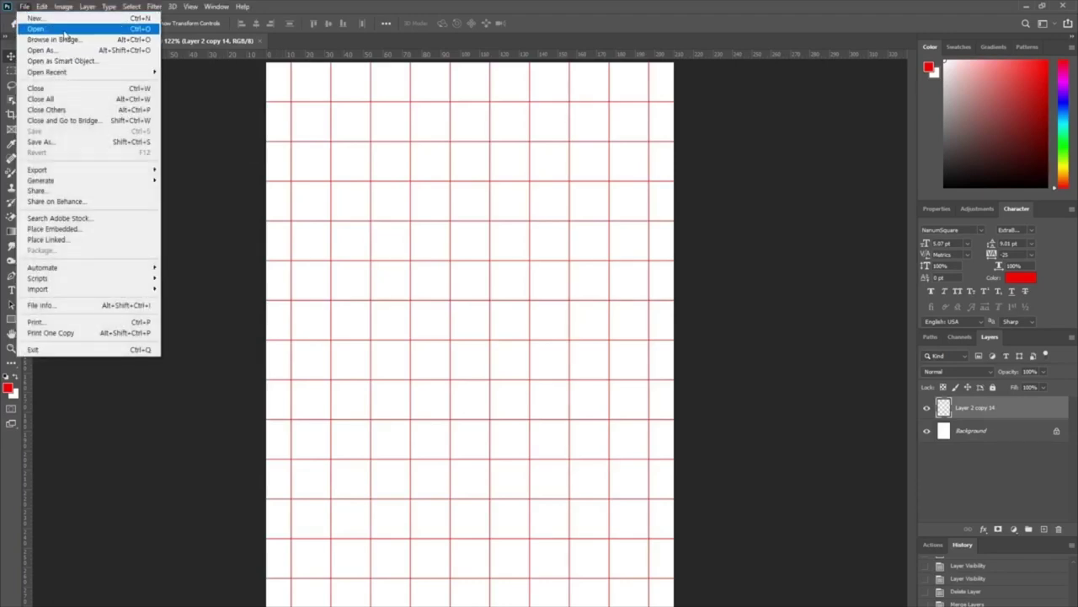
click(116, 30)
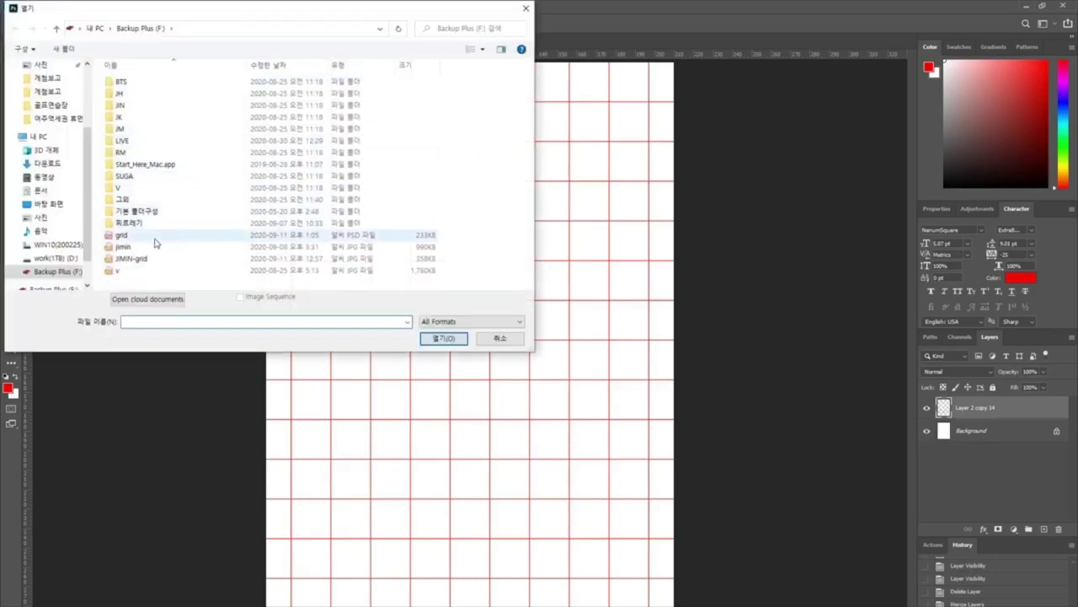
click(201, 271)
click(442, 338)
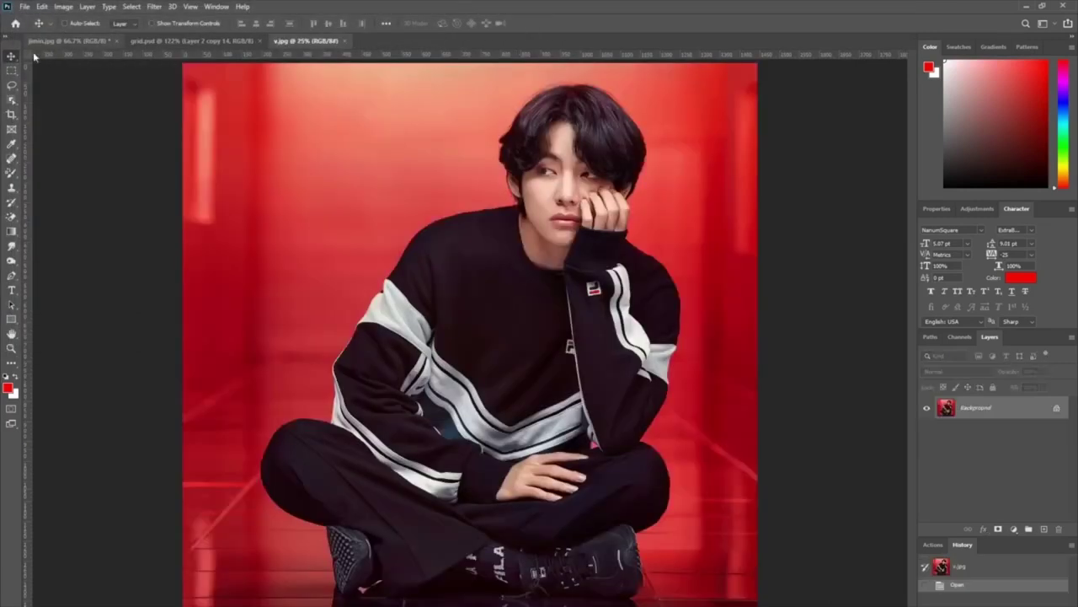
Select a rectangle around the man's head and upper body in v.jpg and cut it out
click(12, 70)
drag(401, 61, 721, 372)
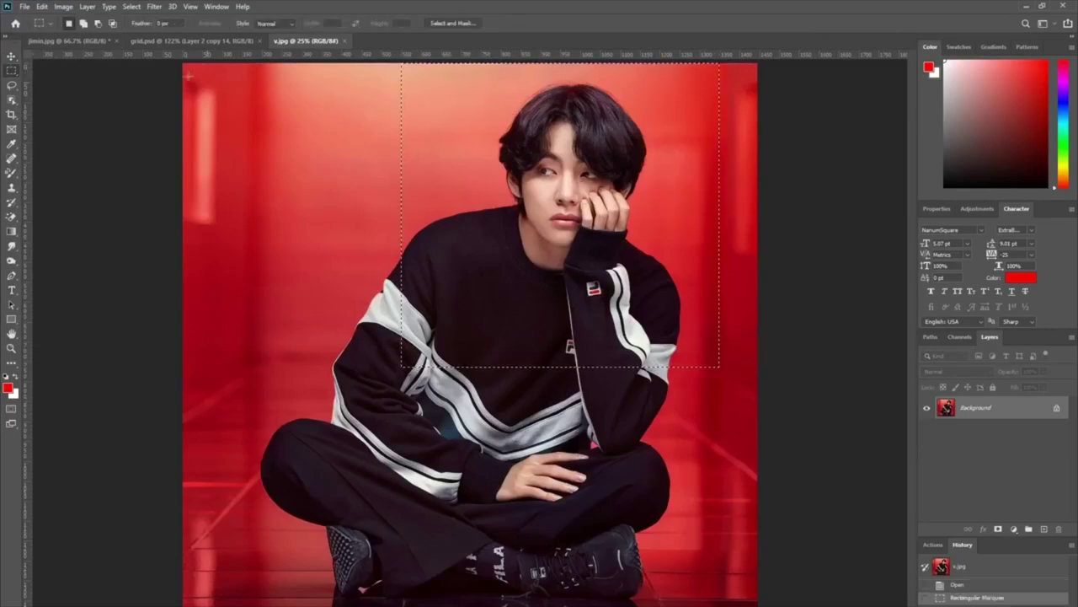
click(42, 7)
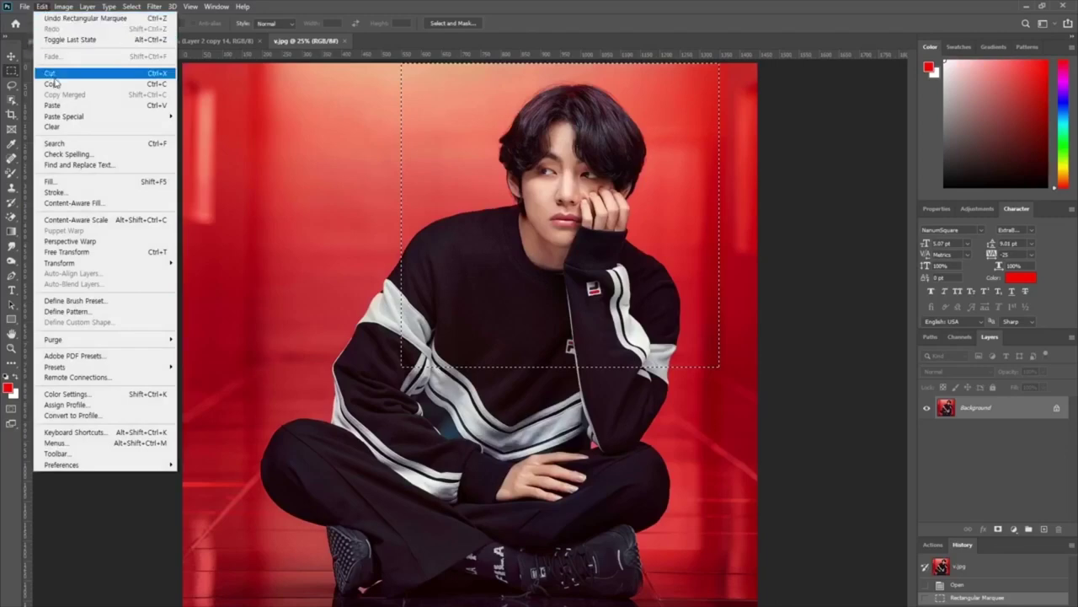
click(150, 73)
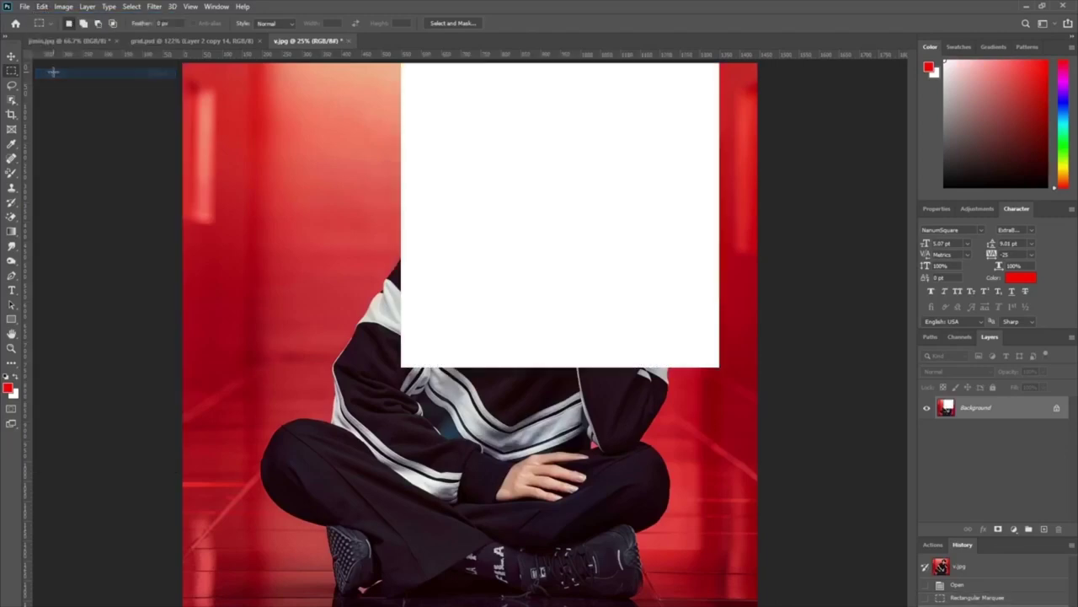
Return to grid.psd, rename the merged line layer to grid, and deselect it
click(160, 41)
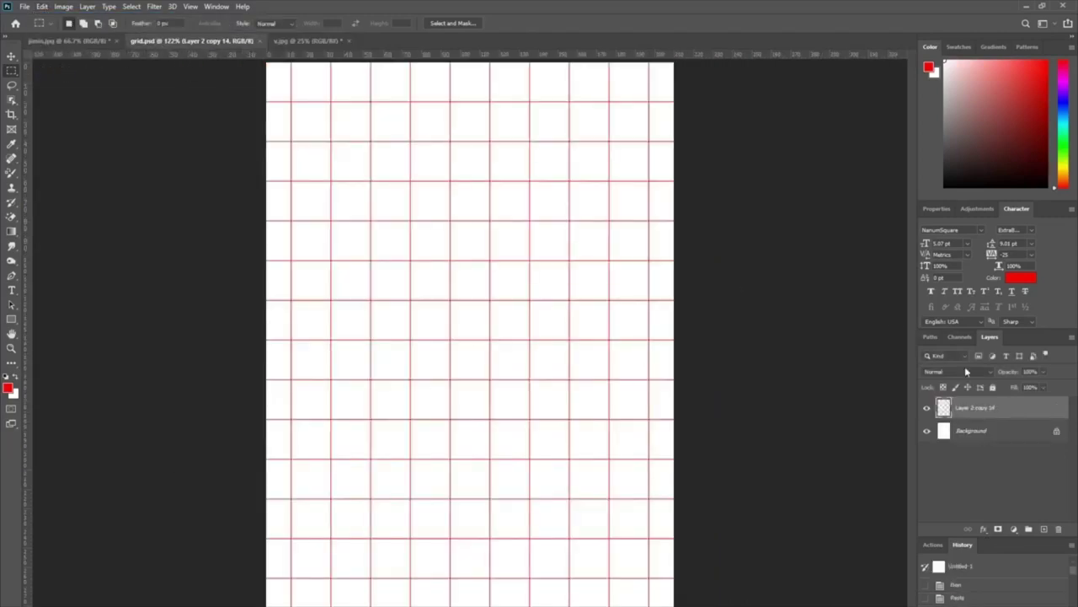
double_click(978, 408)
text(grid)
click(971, 457)
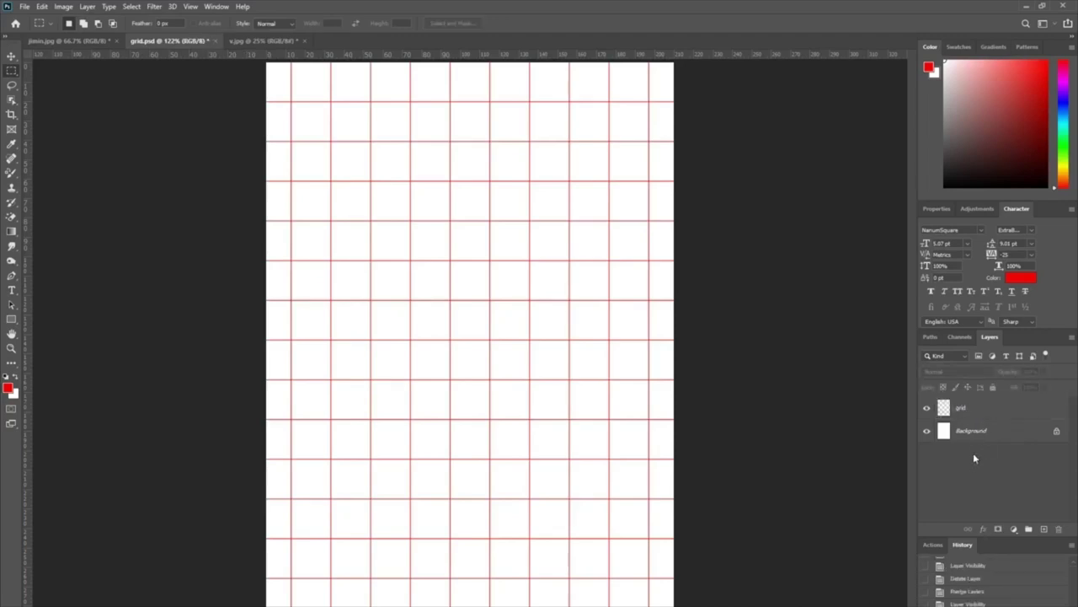
Paste the cut-out portrait onto a new layer between the grid and Background layers
click(970, 407)
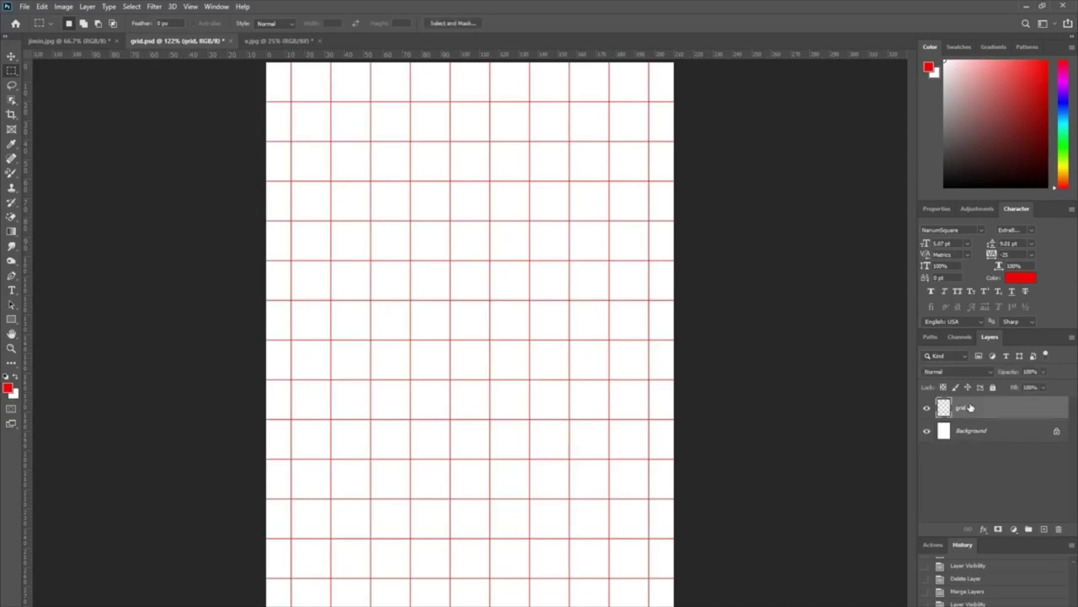
click(969, 433)
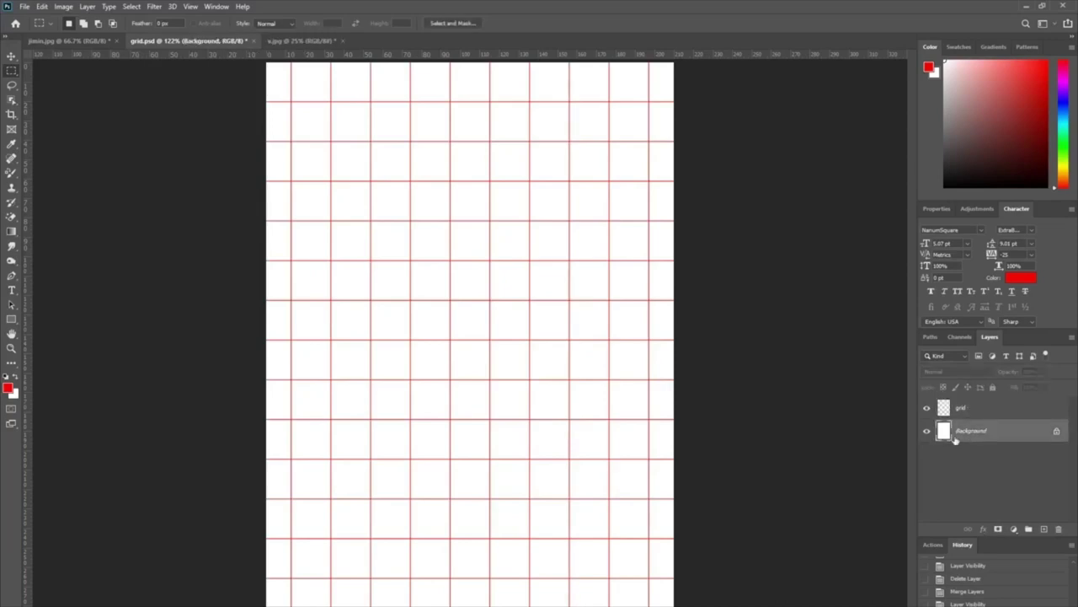
click(41, 7)
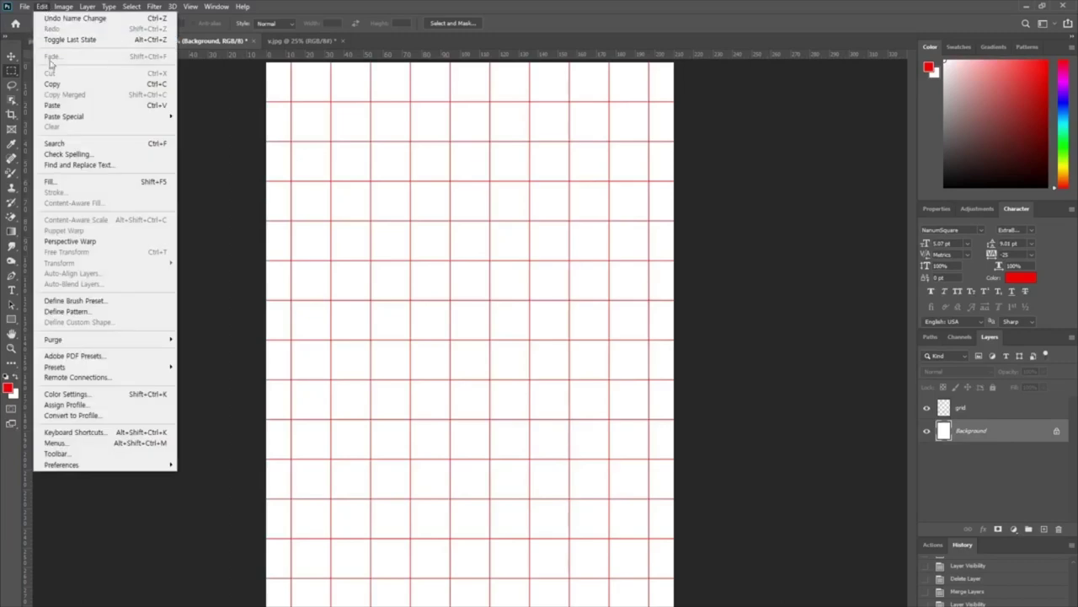
click(57, 105)
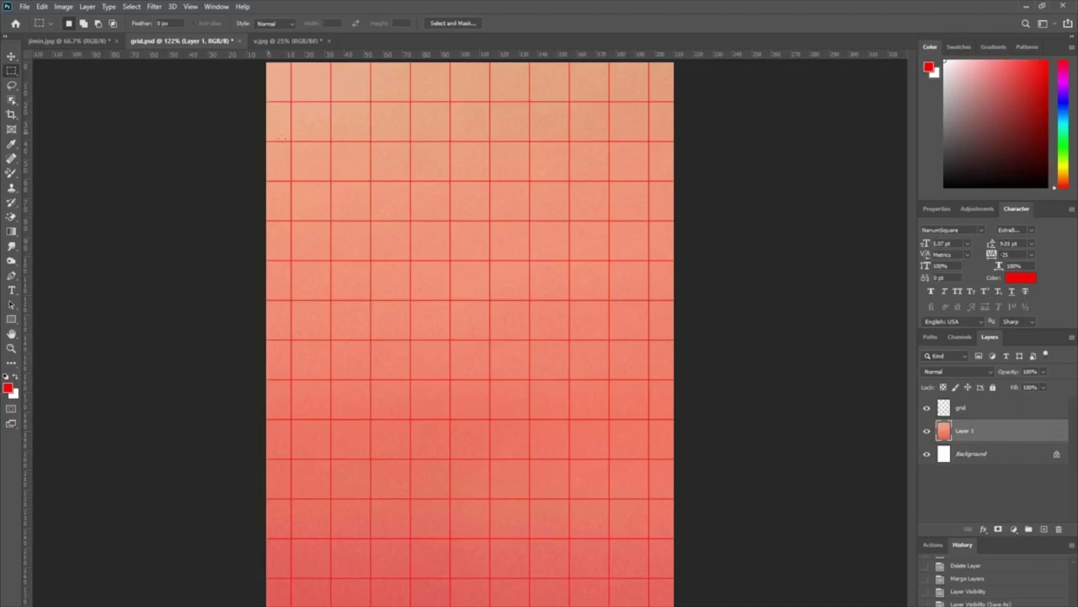
Move the pasted portrait so the man's face lies under the grid within the page
click(11, 56)
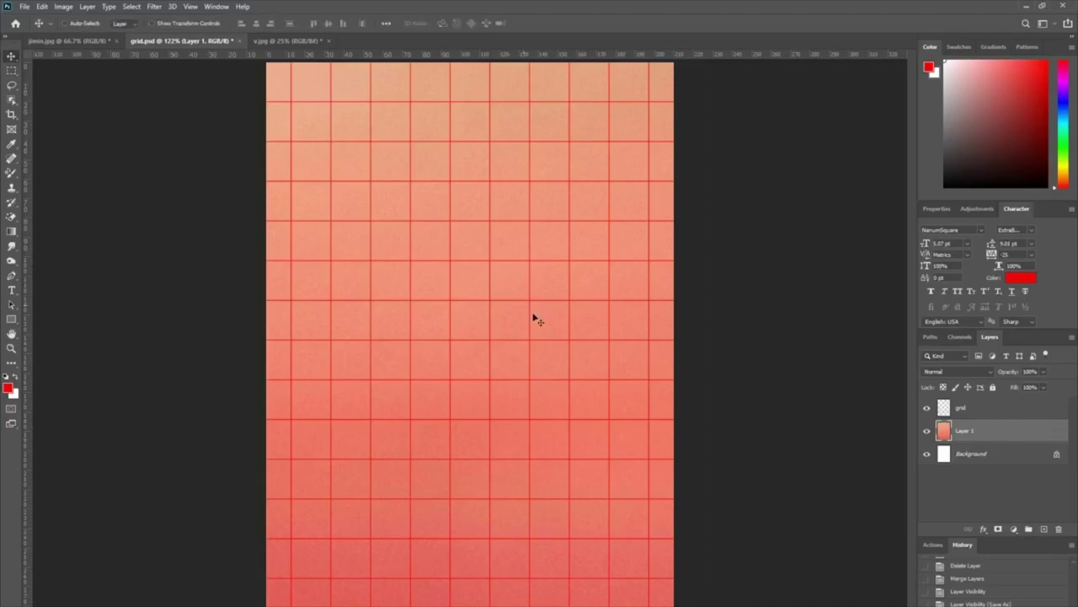
drag(596, 371, 34, 177)
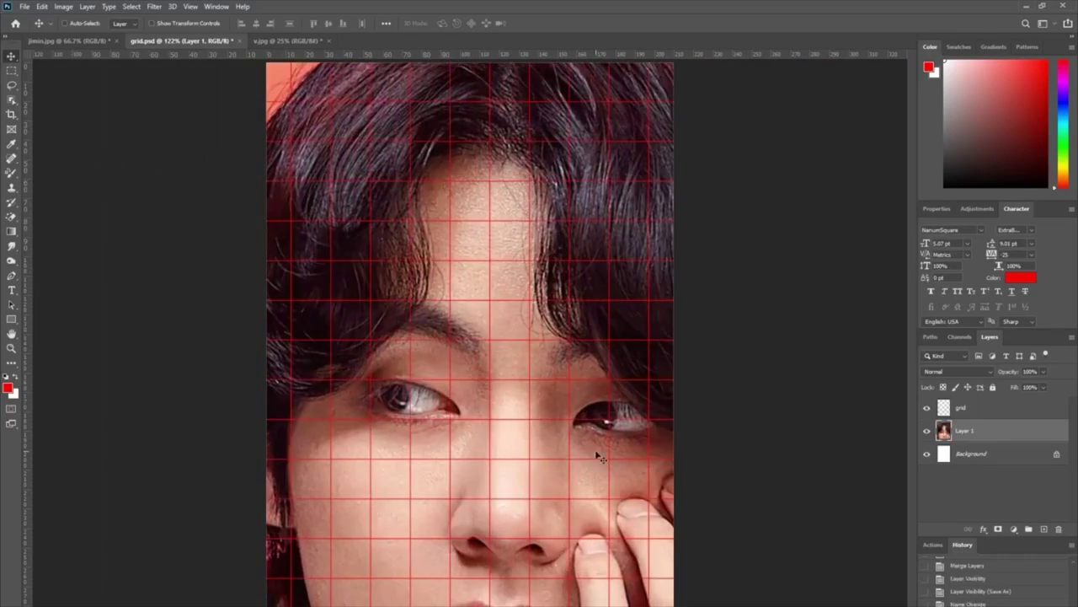
drag(601, 450, 561, 304)
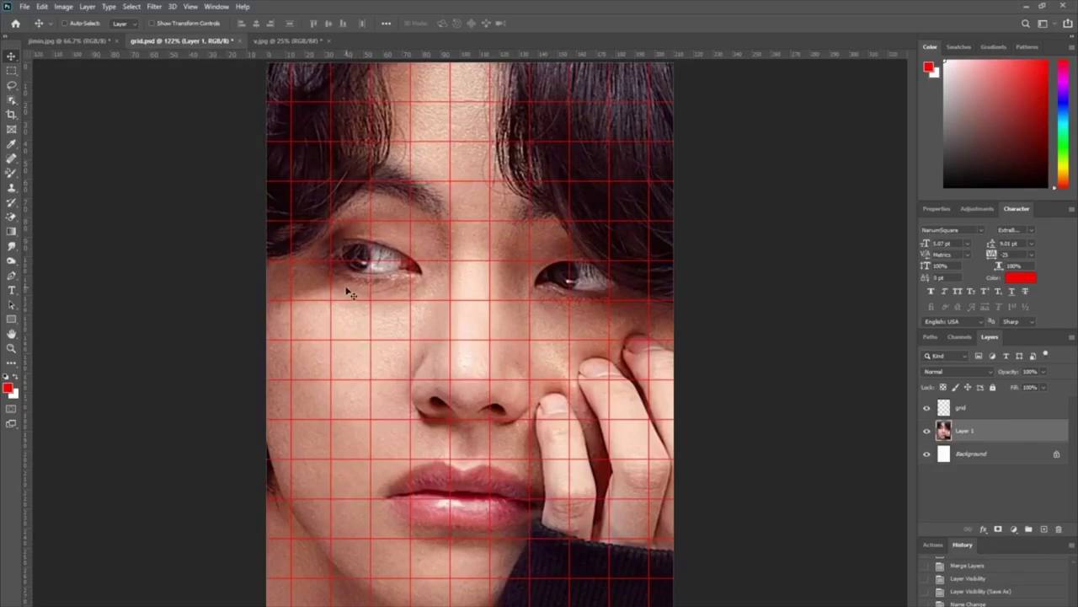
Scale the portrait layer proportionally to 60% with Free Transform and shift it upward until the hair meets the page's upper edge
click(44, 7)
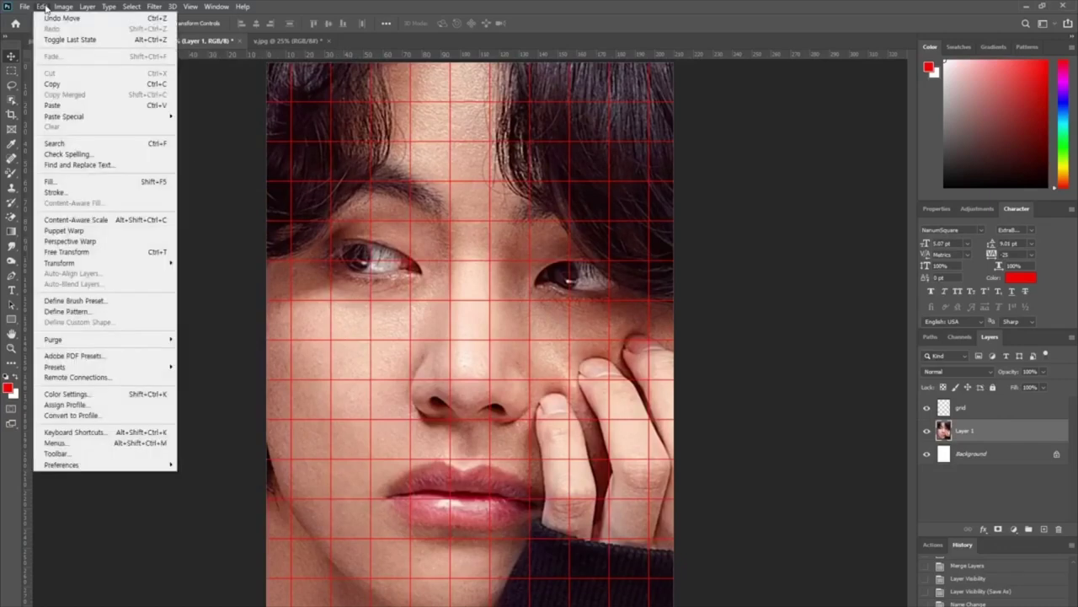
click(77, 256)
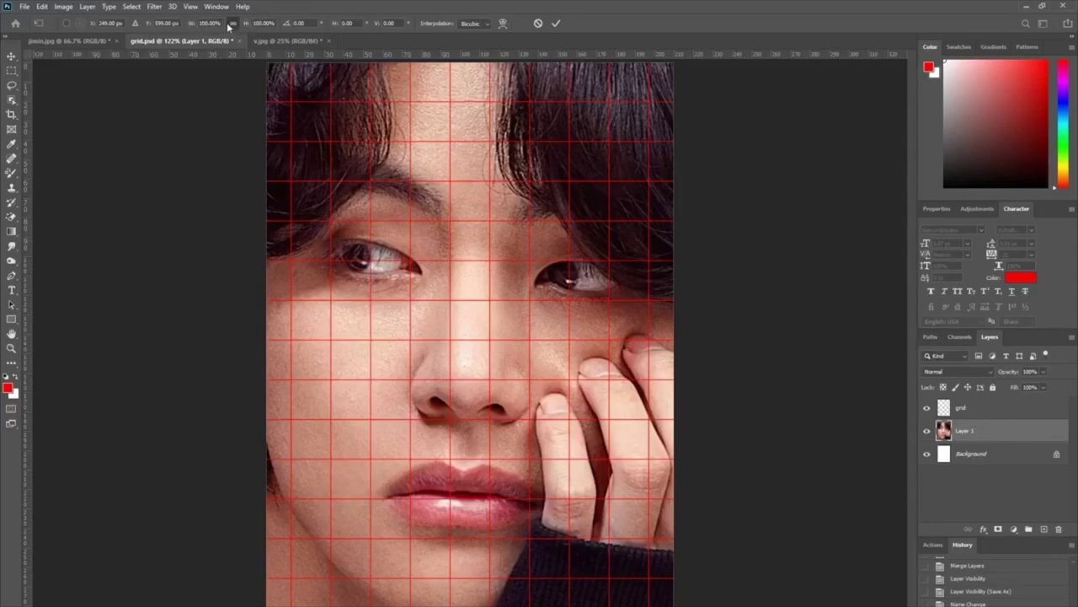
click(234, 24)
click(215, 24)
text(60)
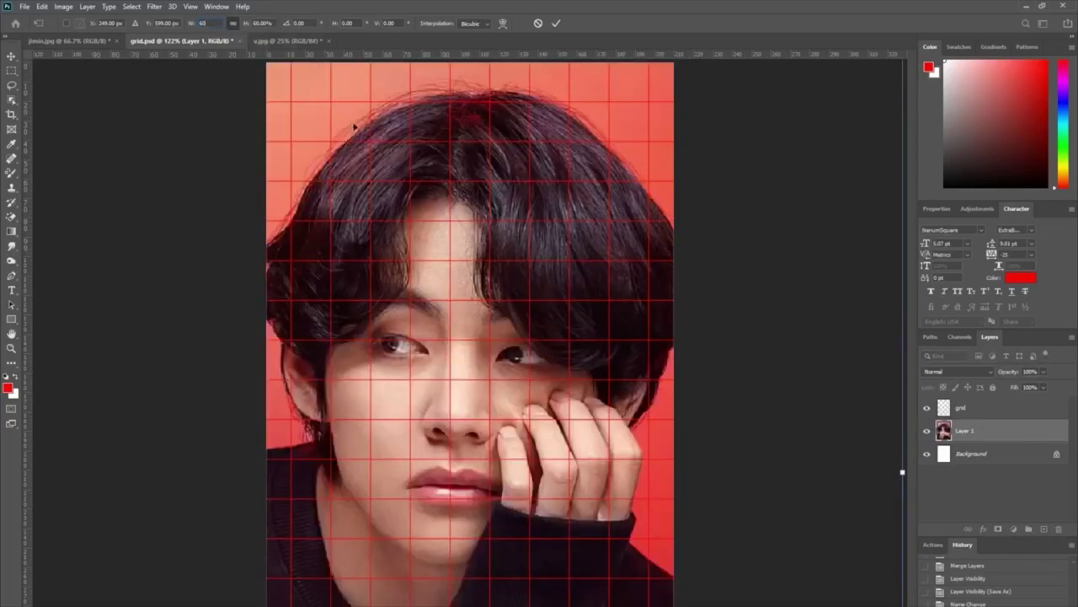
click(11, 55)
drag(619, 398, 623, 358)
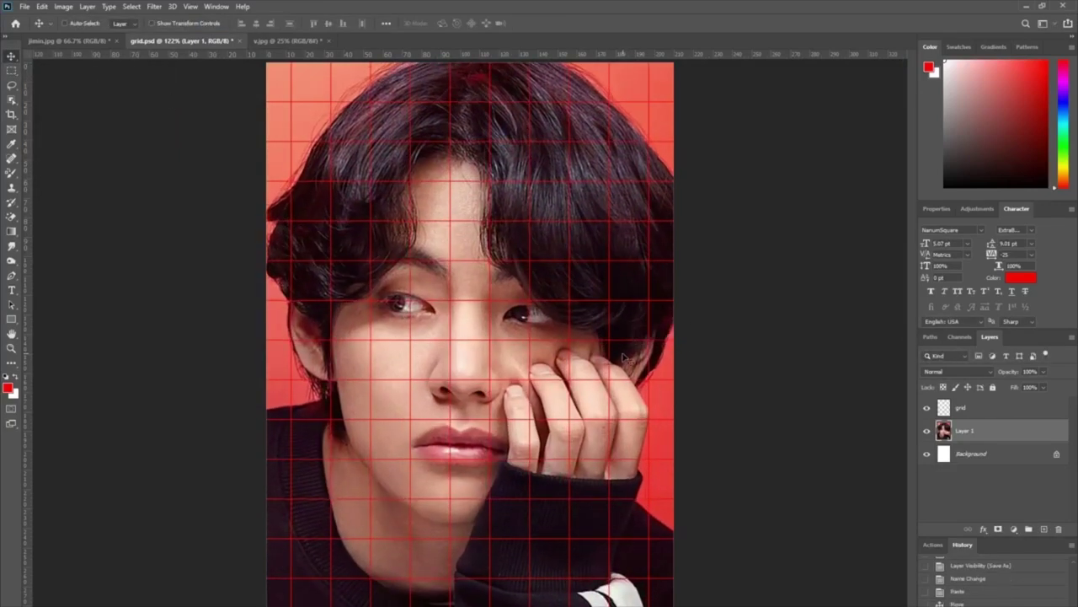
Scale the portrait layer again to 80% and reposition it so the whole head fits on the page
click(42, 8)
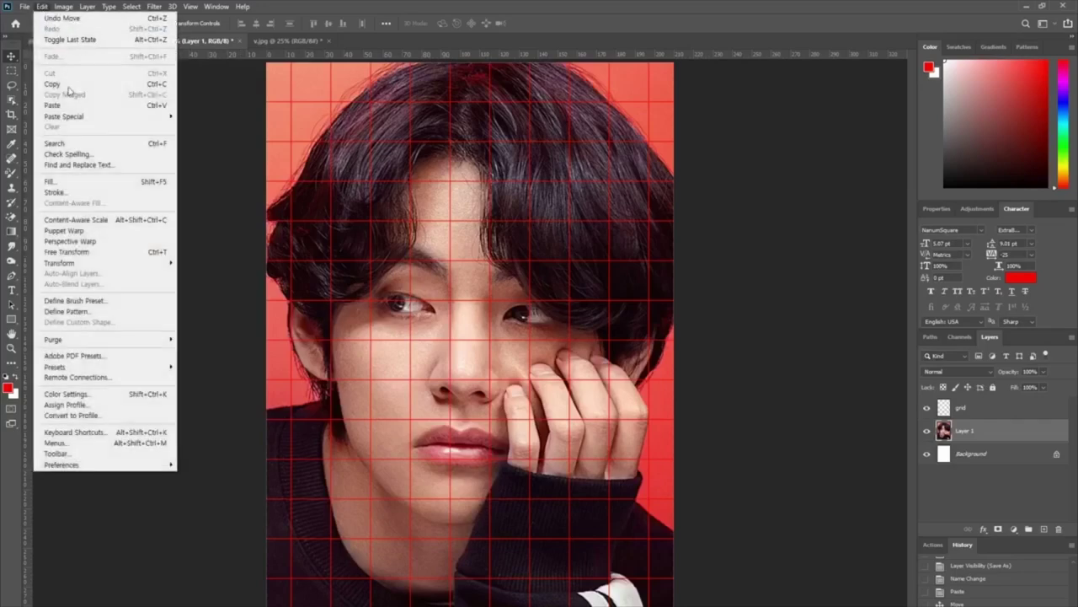
click(69, 252)
click(209, 23)
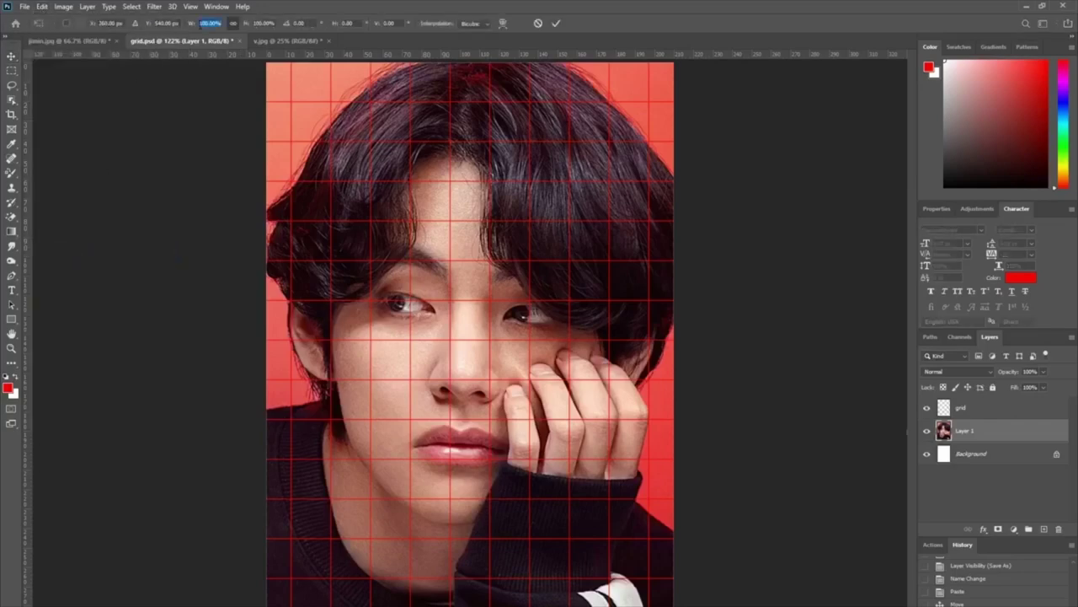
text(80)
key(Return)
drag(524, 243, 517, 217)
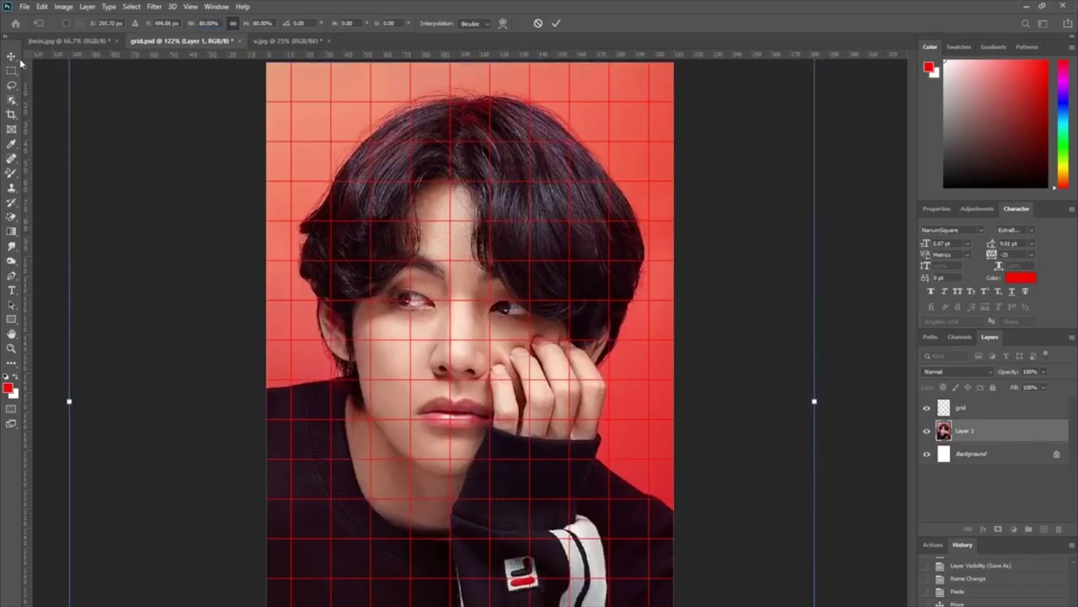
key(Return)
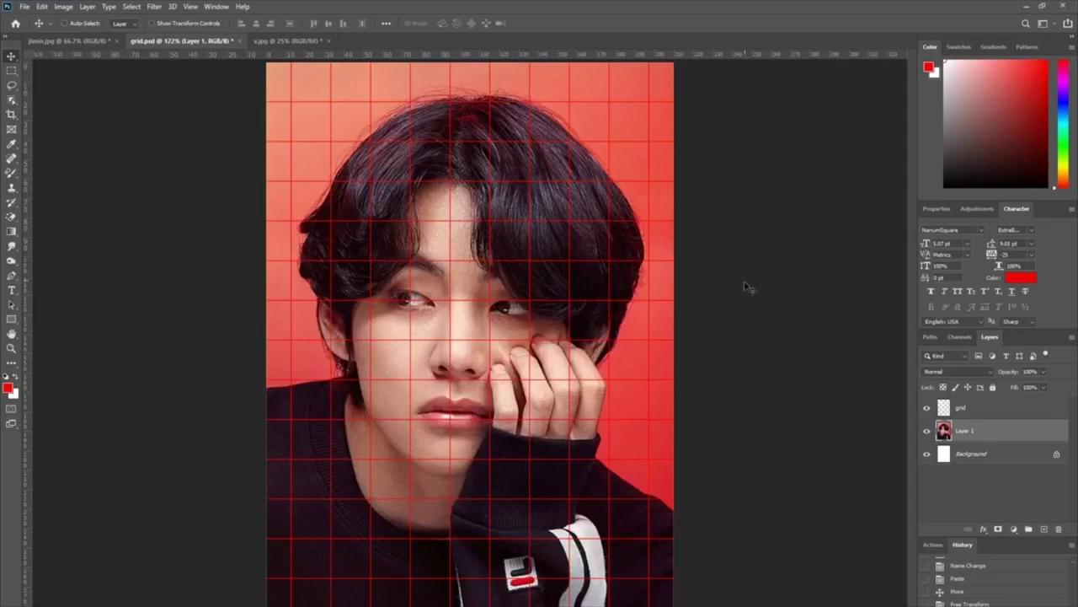
Turn the portrait on Layer 1 black and white with Hue/Saturation, setting the saturation to -100
click(976, 409)
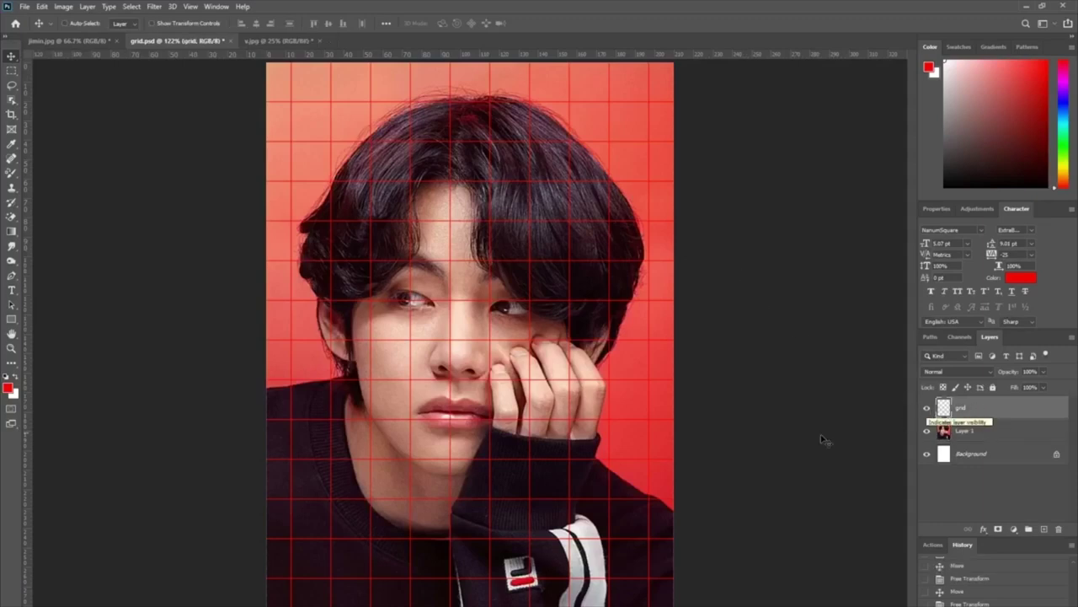
click(986, 428)
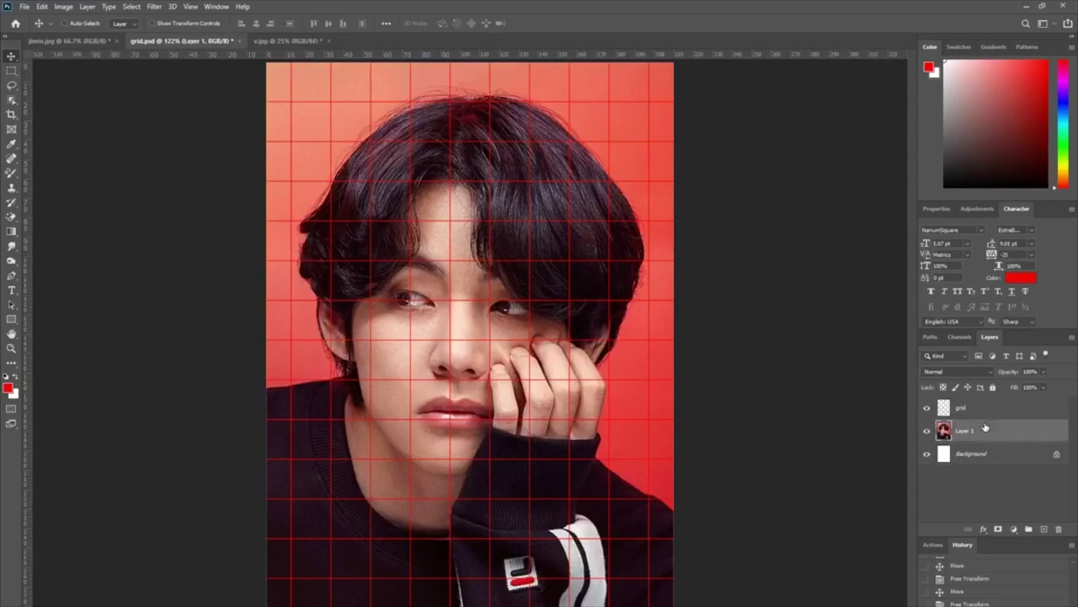
click(57, 8)
mouse_move(81, 36)
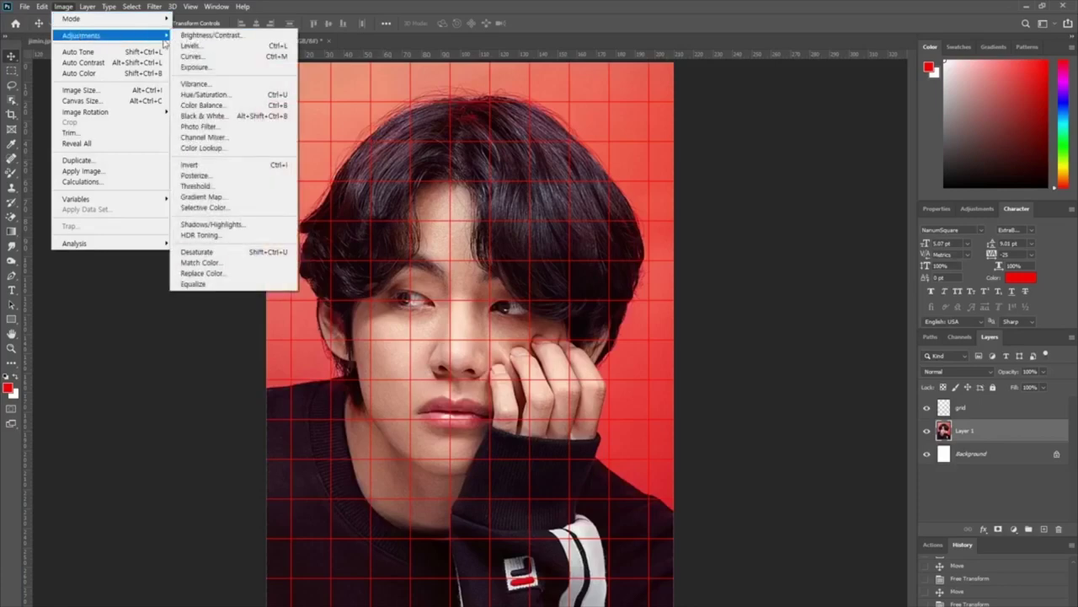
click(199, 97)
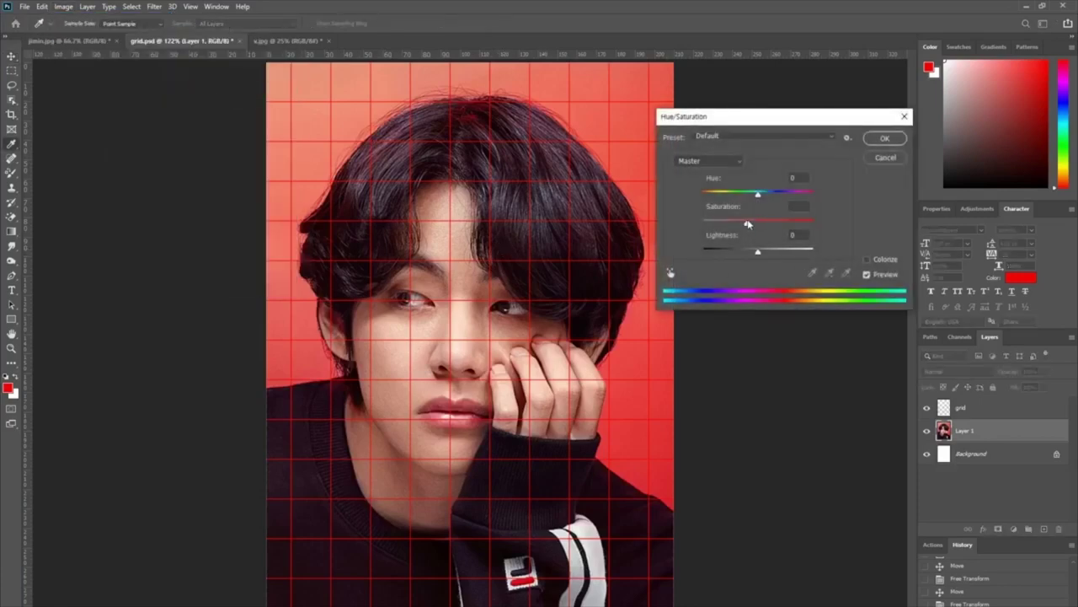
drag(748, 223, 700, 224)
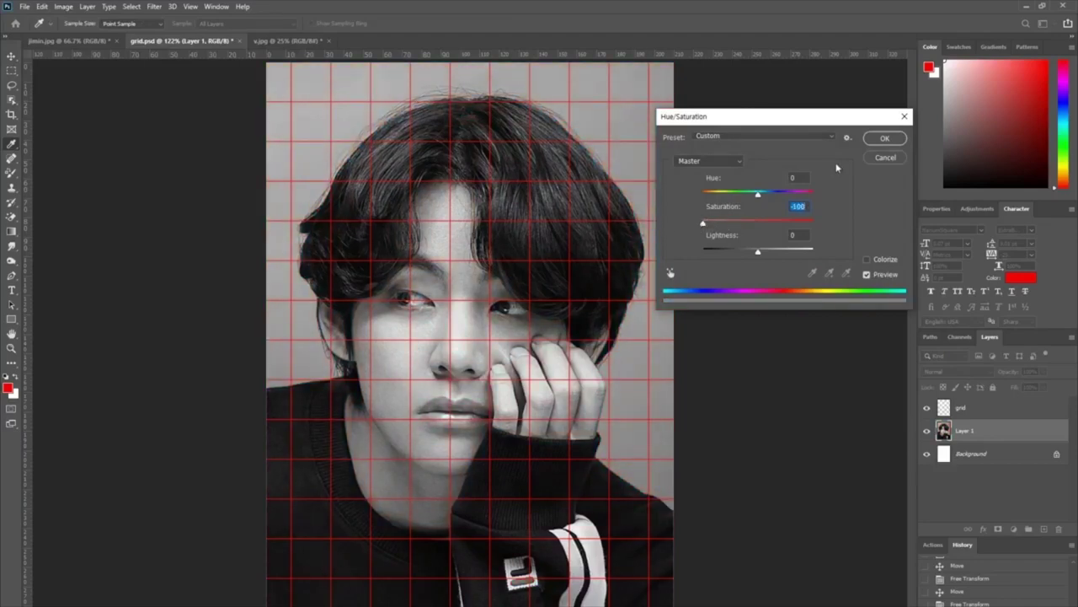
click(876, 141)
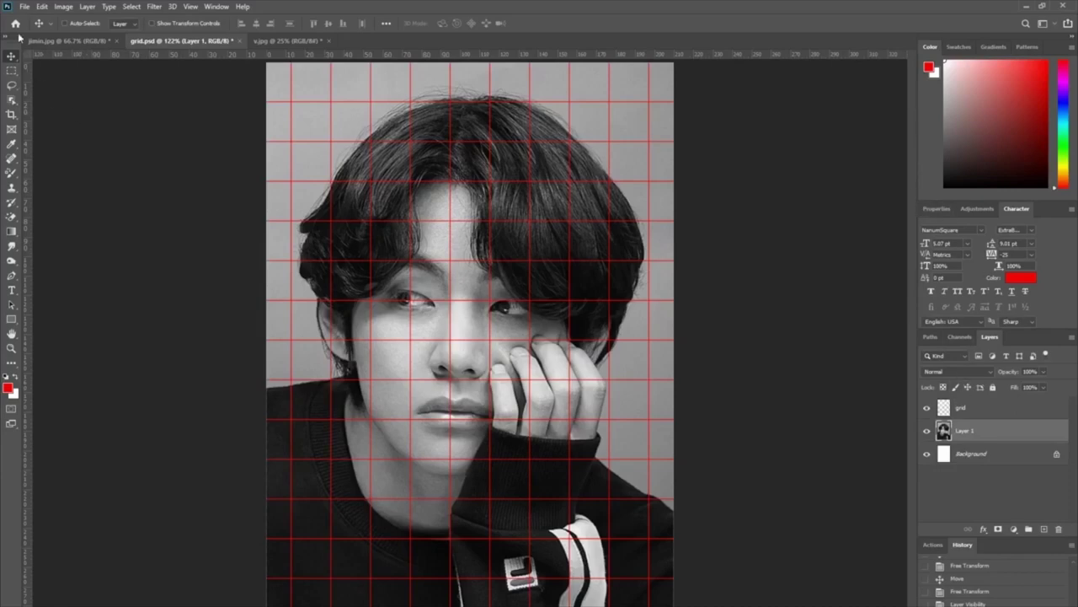
Preview the black-and-white portrait with its grid in the print settings and leave without printing
click(24, 7)
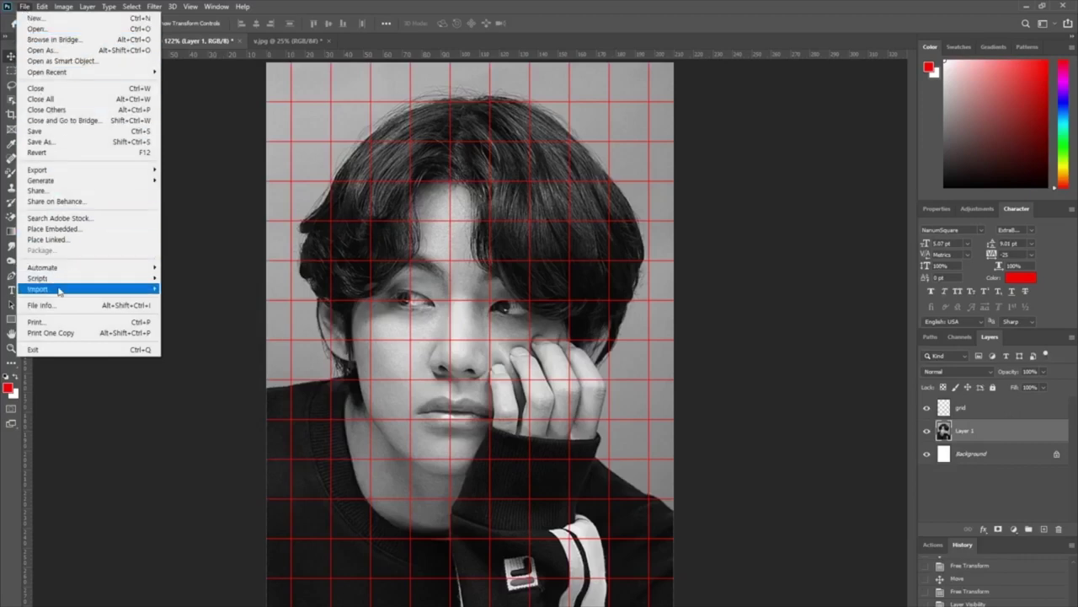
click(60, 321)
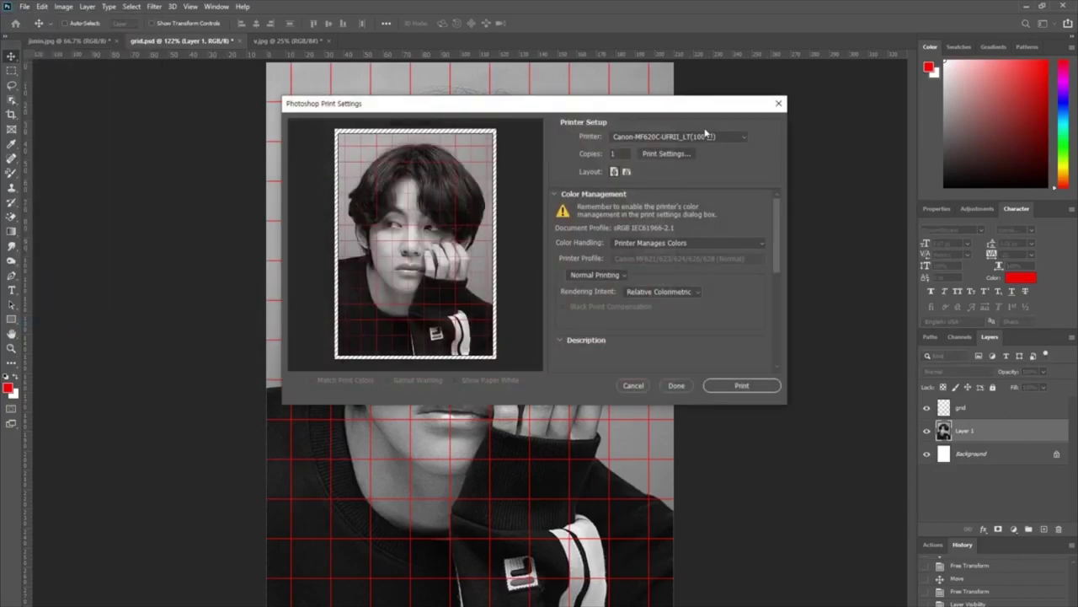
click(632, 386)
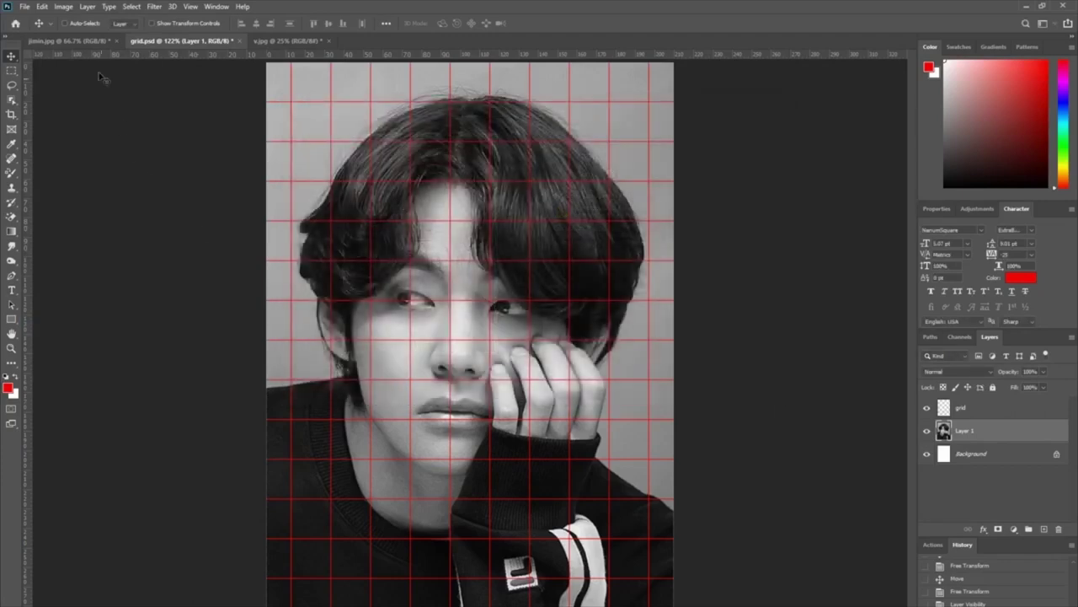
Save the gridded portrait as a JPEG named v-grid on the Backup Plus (F:) drive, accepting the JPEG options
click(22, 7)
click(40, 142)
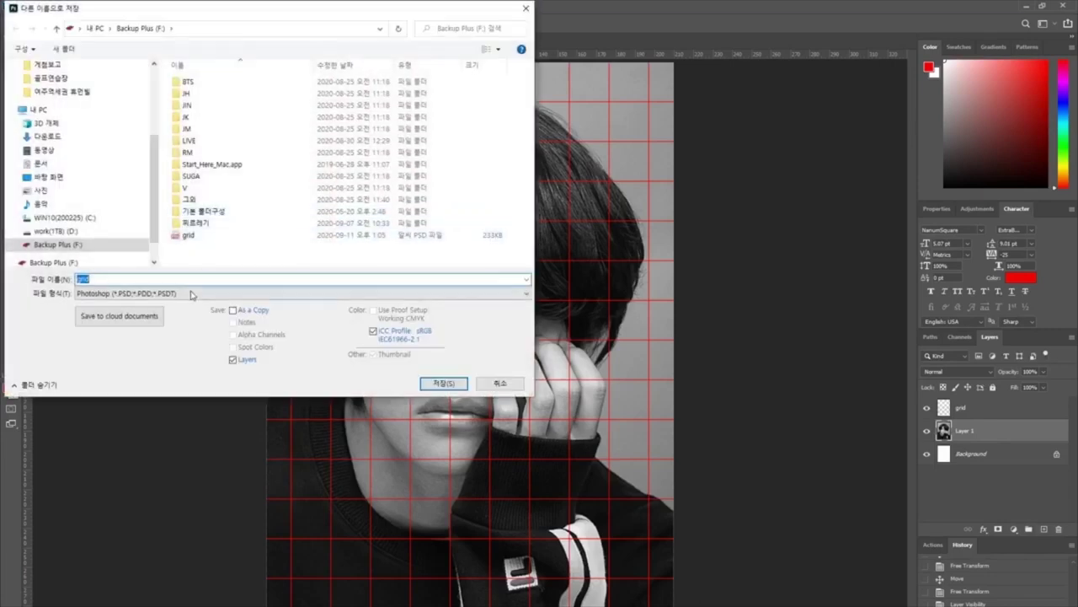
click(190, 294)
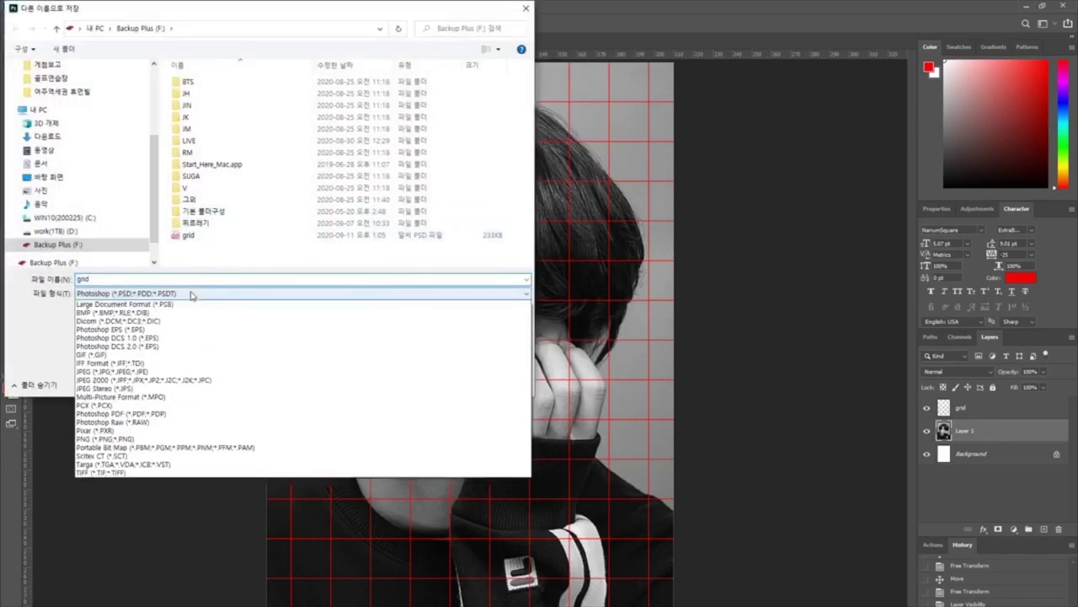
click(118, 385)
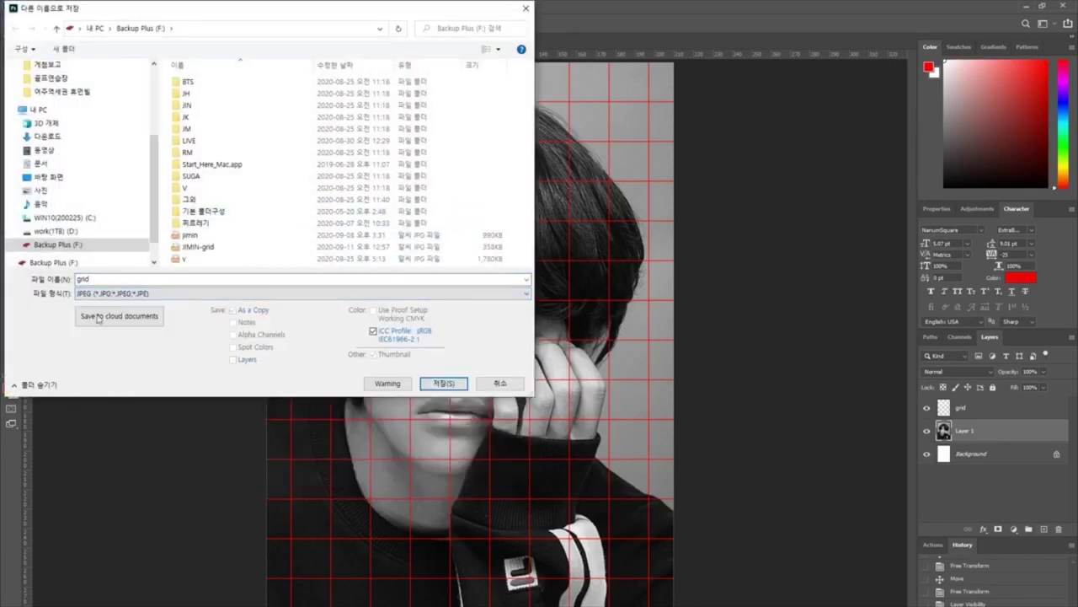
click(77, 279)
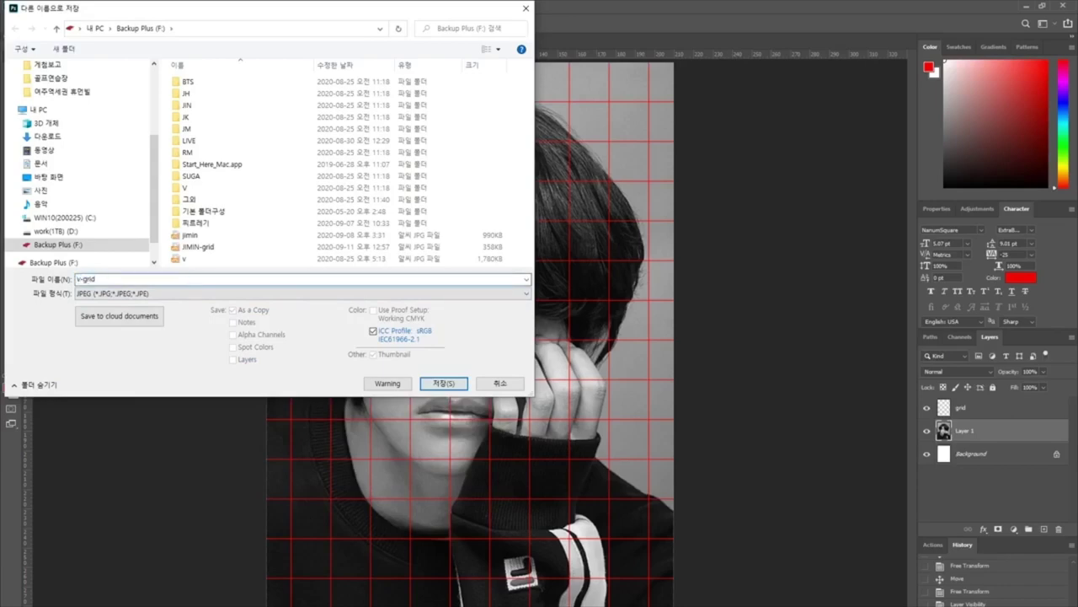
click(443, 382)
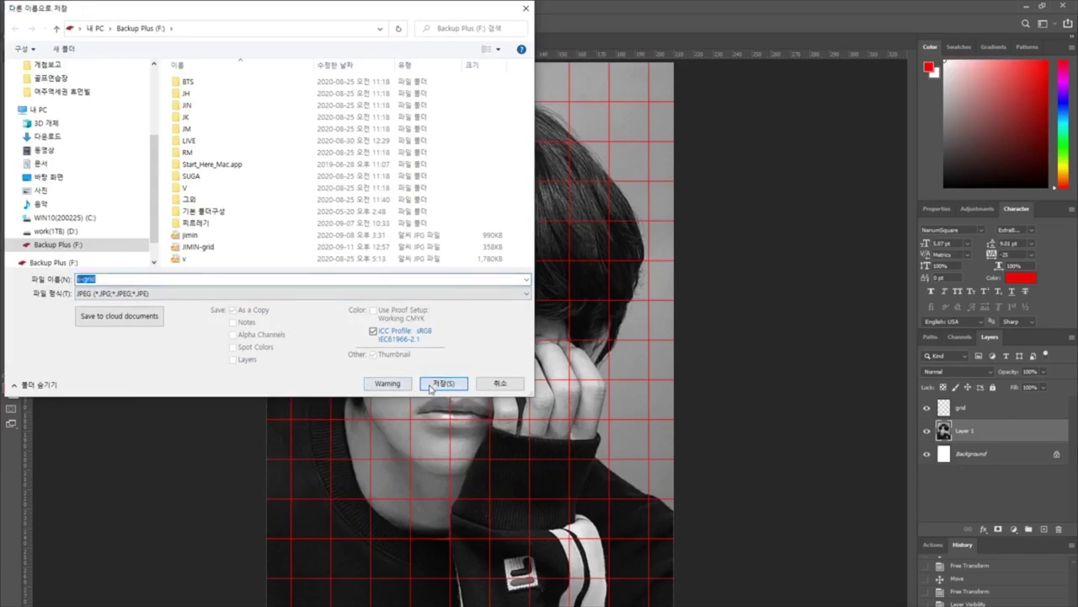
click(589, 172)
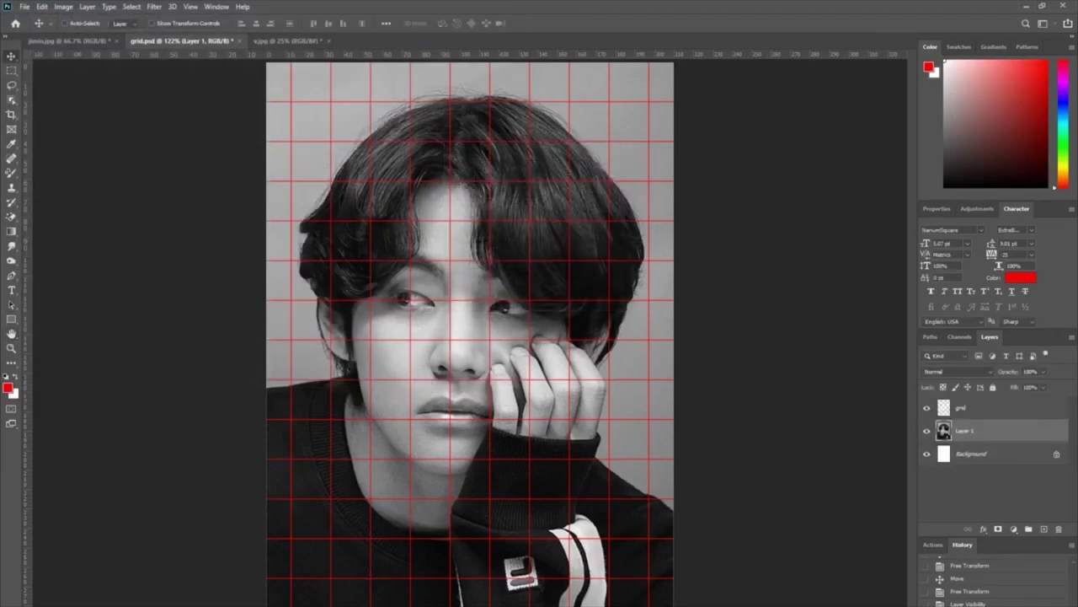
Switch to File Explorer and check the saved v-grid, JIMIN-grid and grid files on the Backup Plus (F:) drive
key(alt+Tab)
click(605, 362)
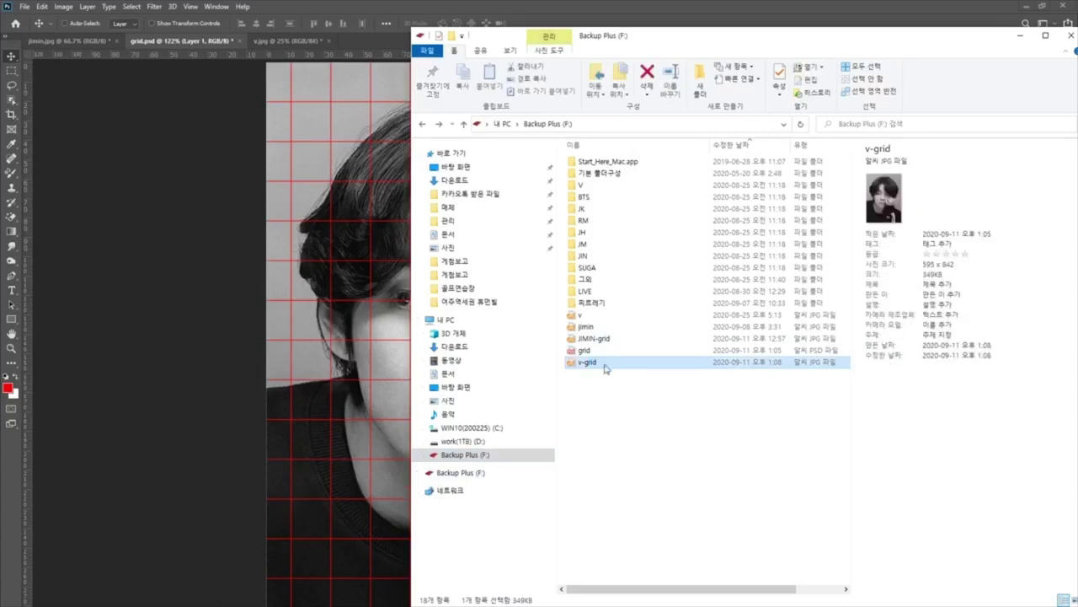
click(605, 339)
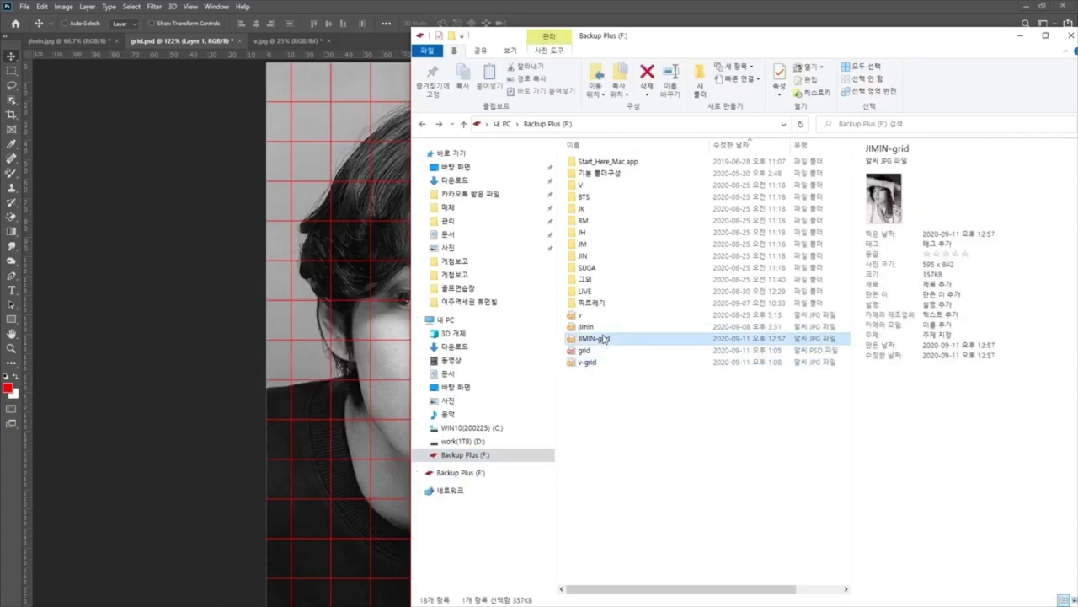
click(590, 350)
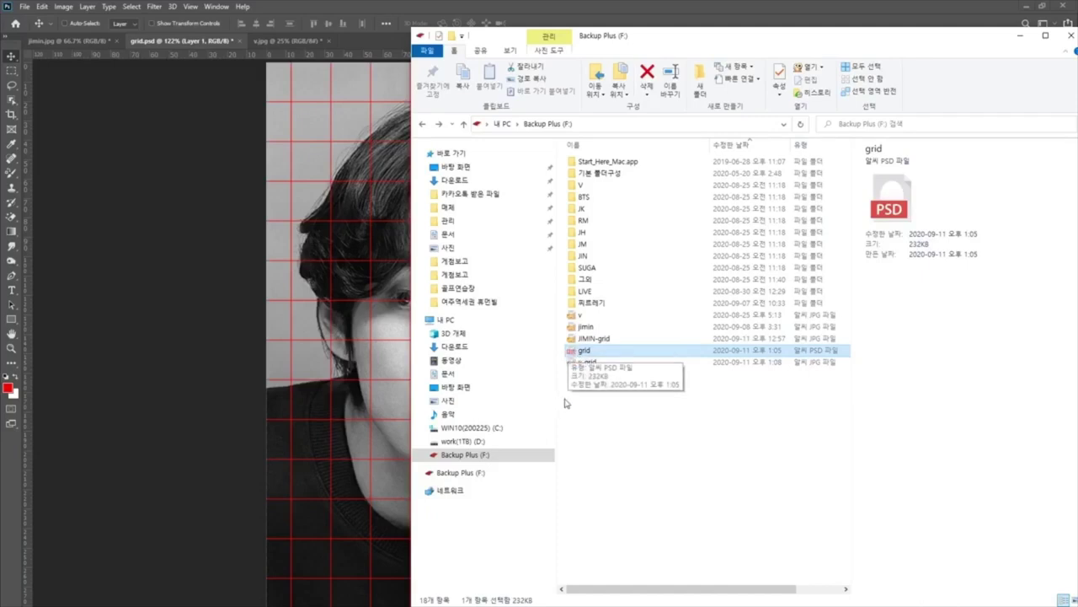
click(598, 445)
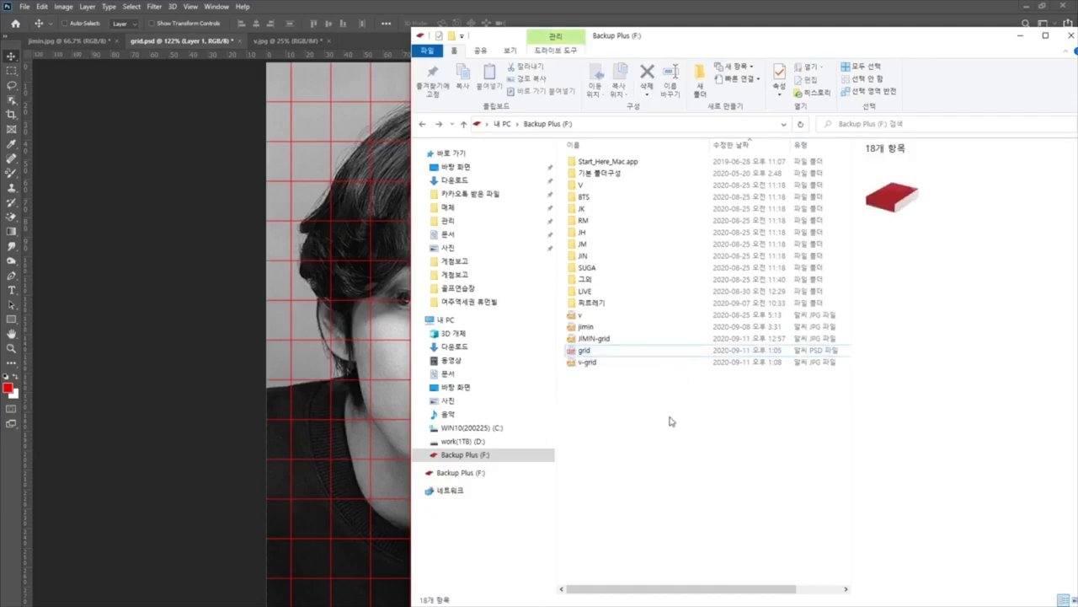
click(219, 504)
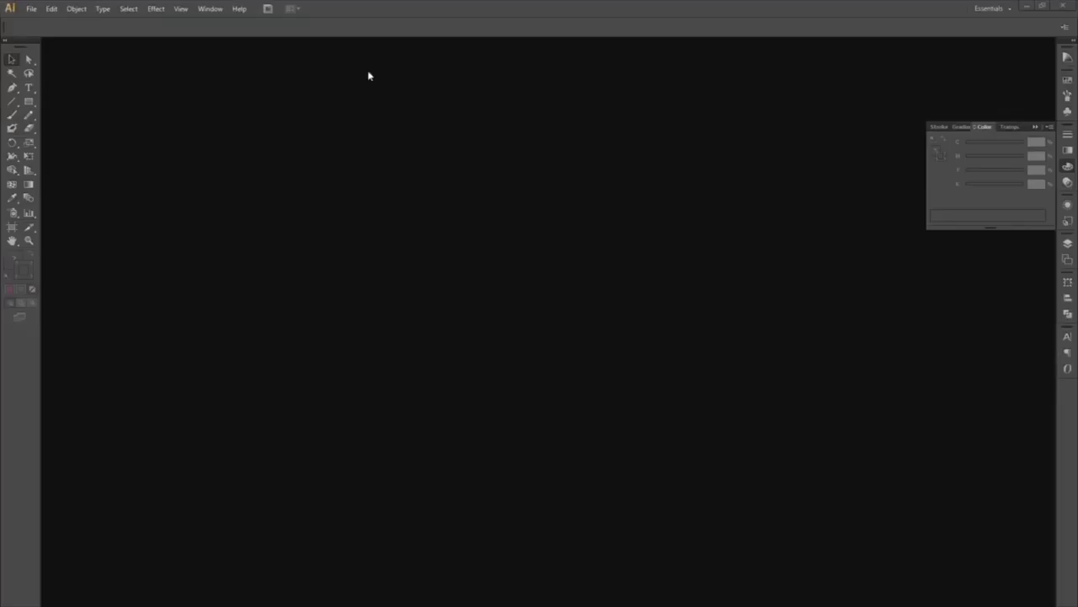
Set the general measurement units to millimeters in the Units preferences
click(51, 8)
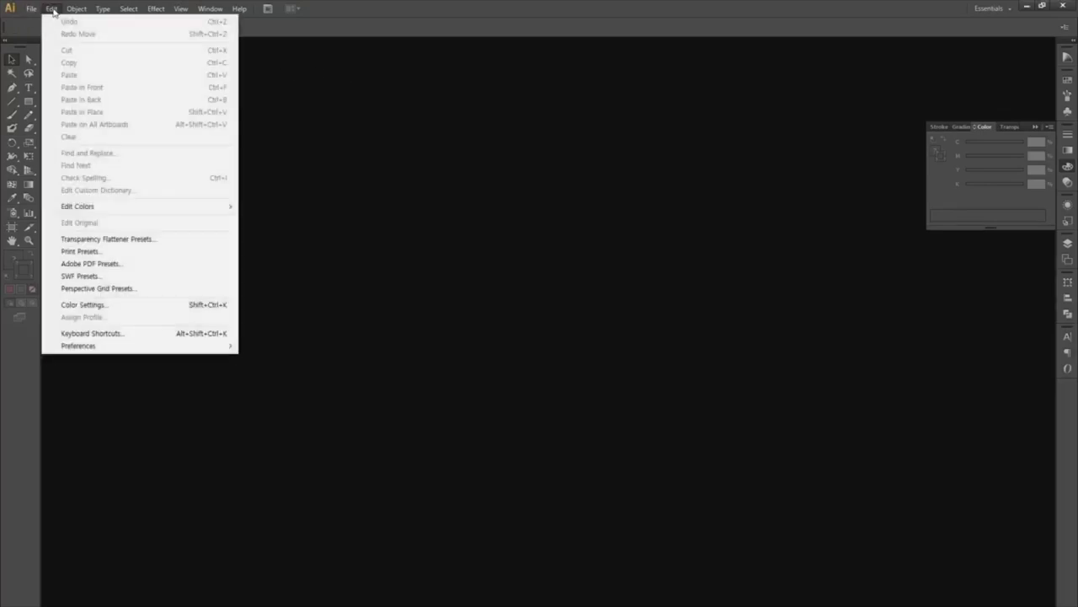
mouse_move(143, 348)
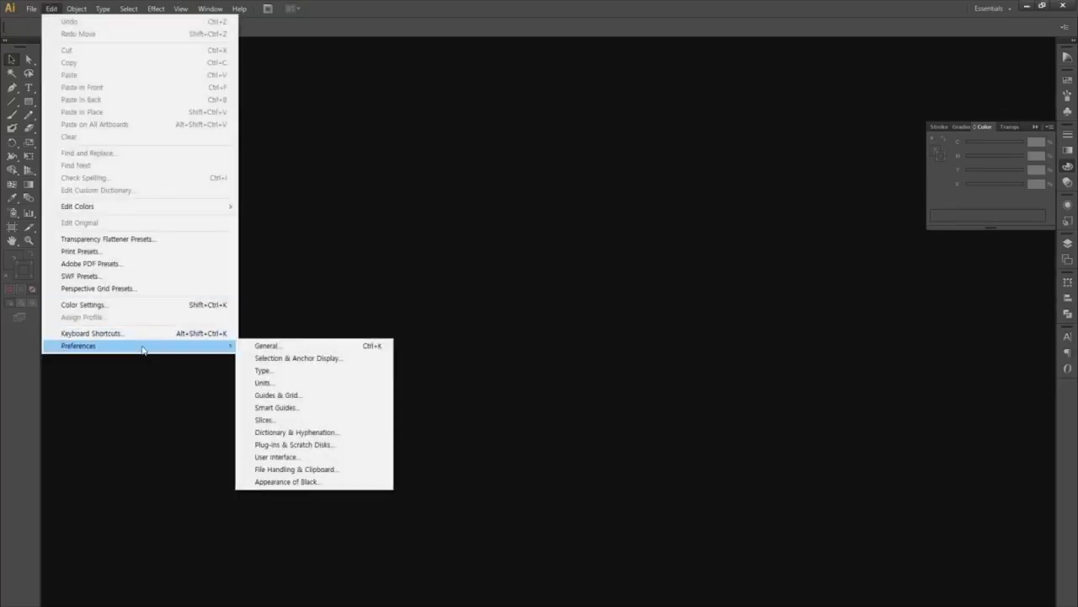
click(261, 383)
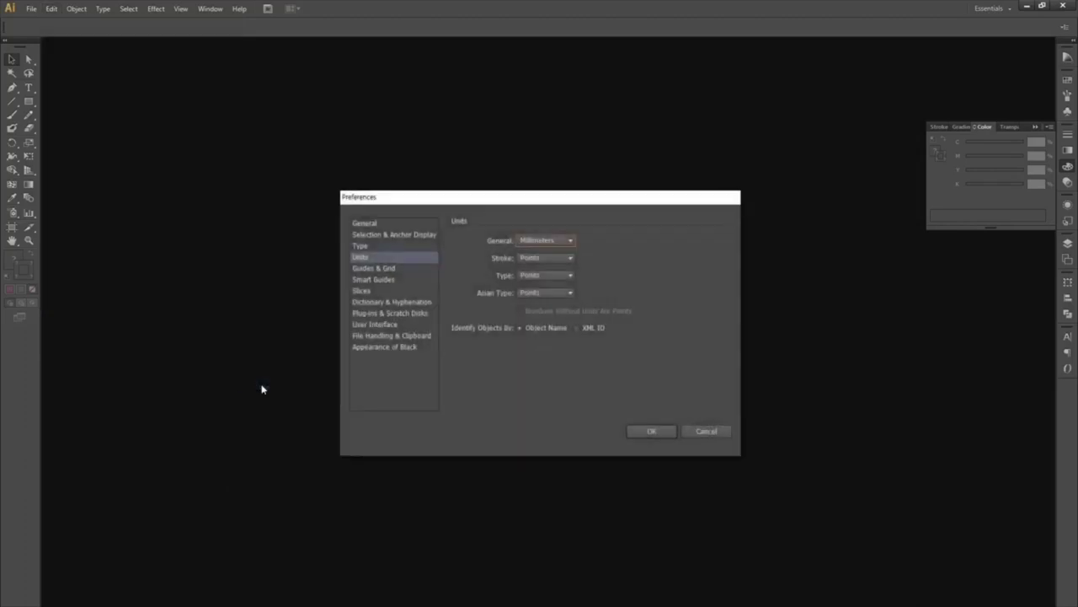
click(572, 240)
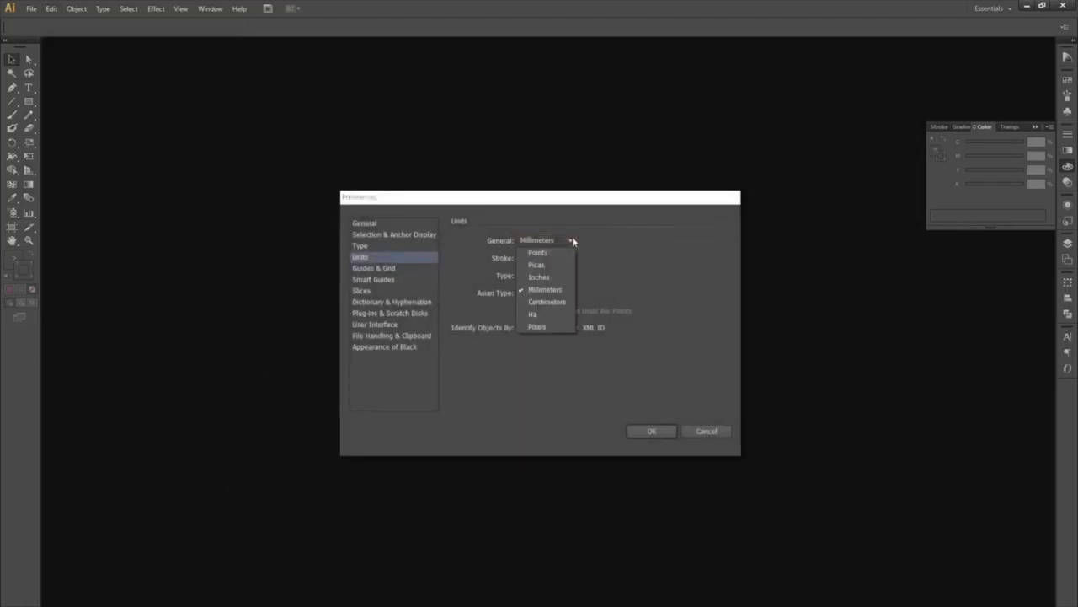
click(544, 290)
click(657, 432)
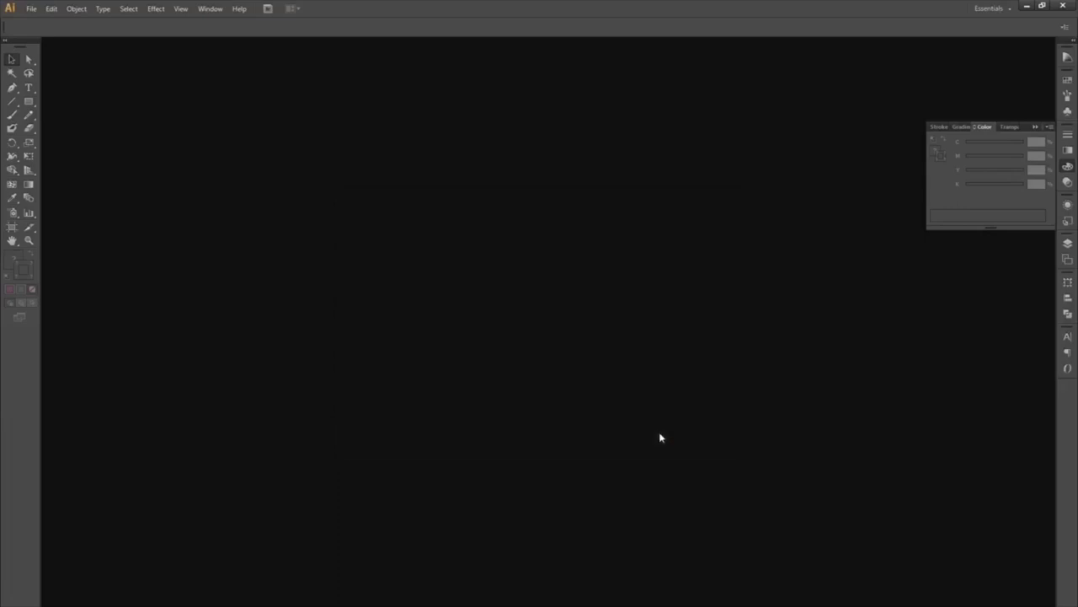
Create a new A4 portrait document with one artboard, using the RGB color mode
click(32, 8)
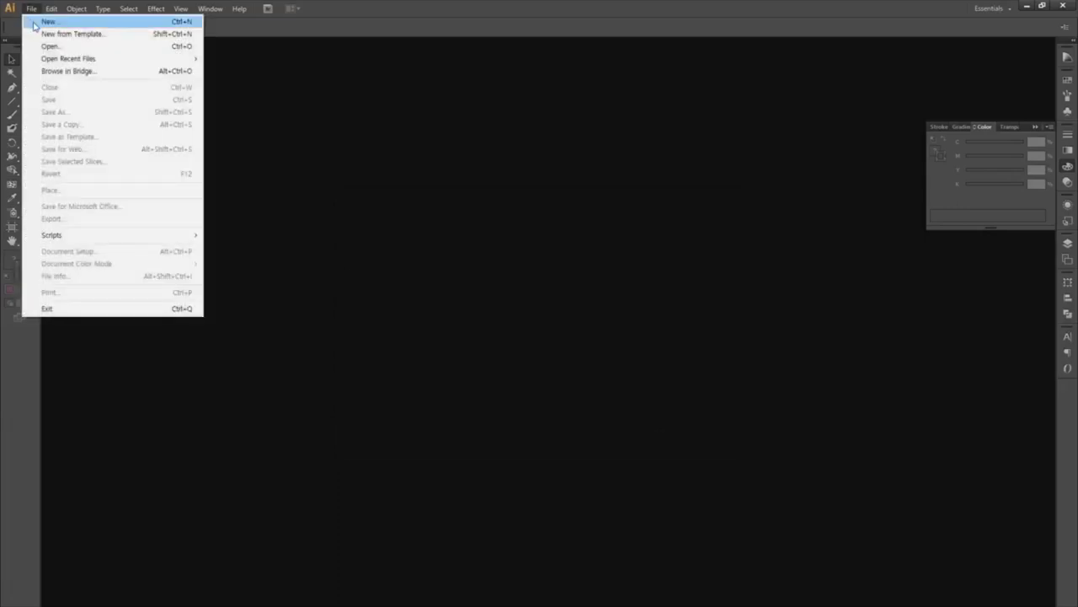
click(33, 26)
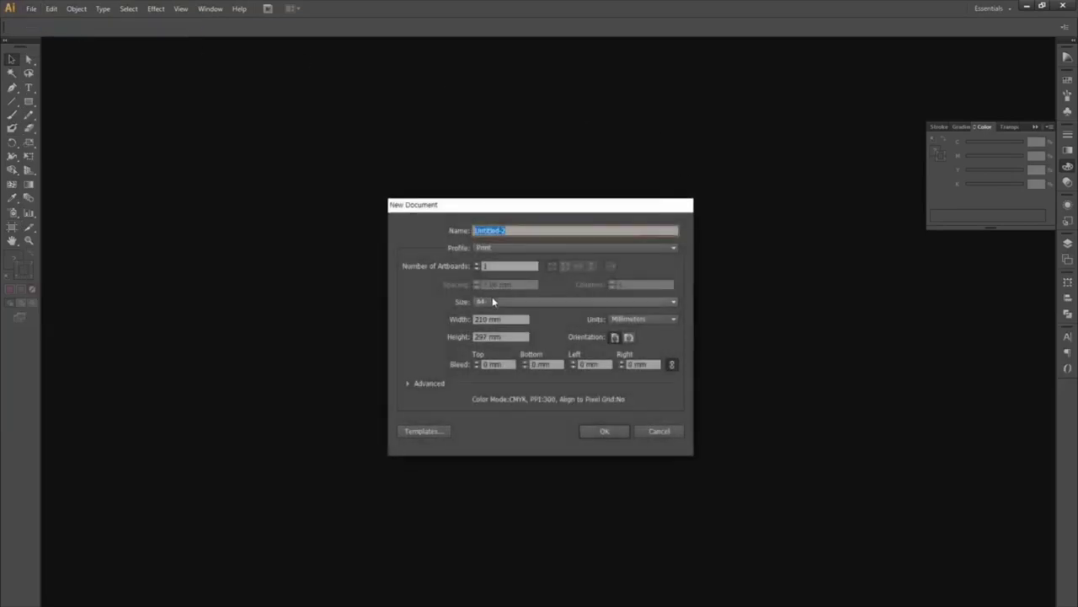
click(493, 301)
click(493, 301)
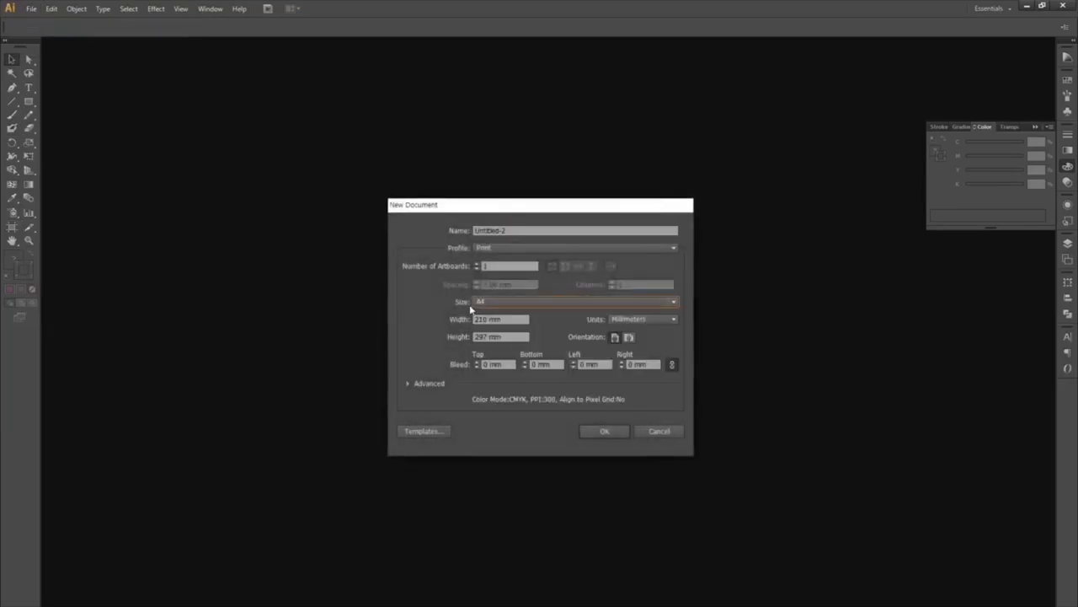
click(404, 382)
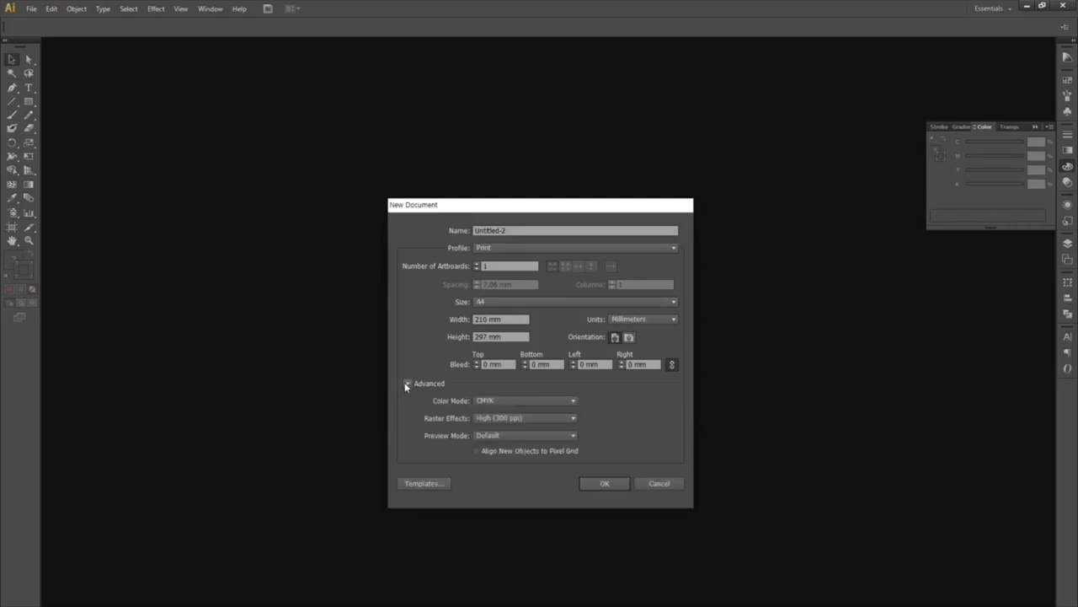
click(504, 401)
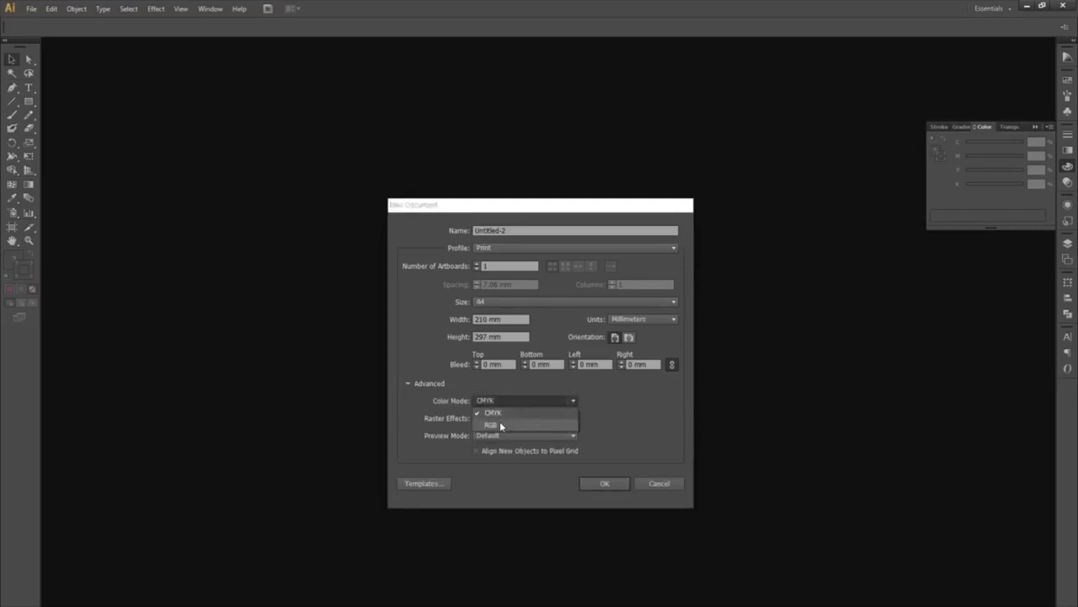
click(497, 426)
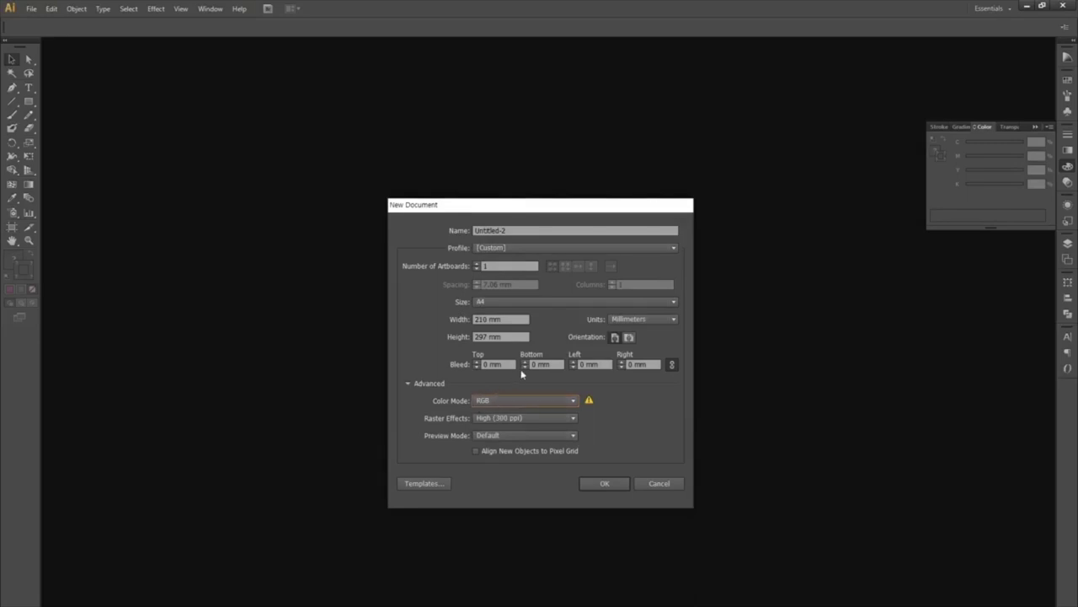
click(605, 480)
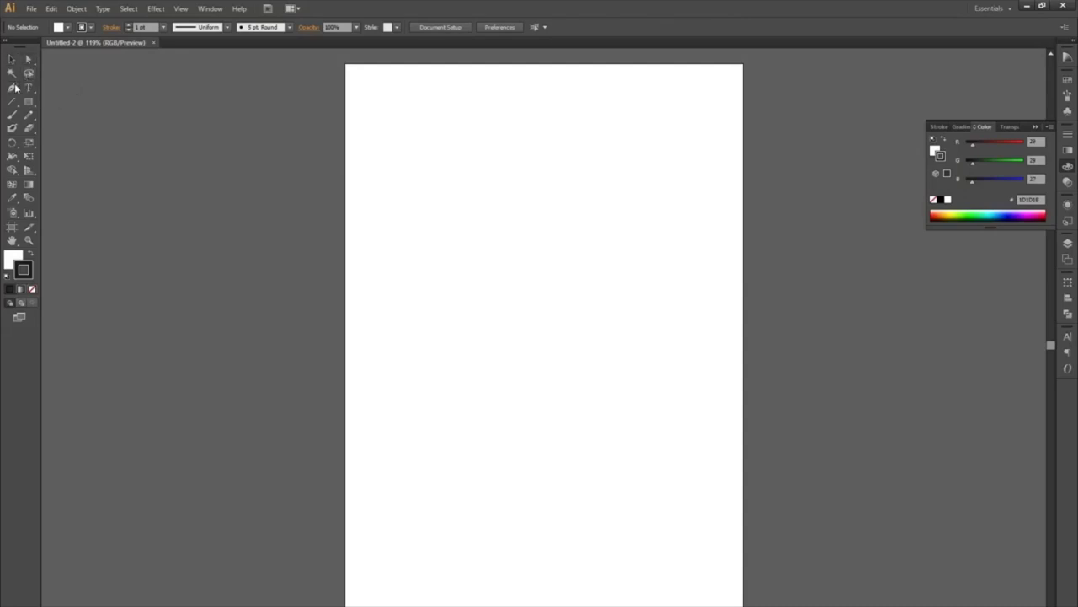
Draw a 297 mm vertical line along the artboard's left edge with the Pen tool and raise its stroke's red value to 255
click(18, 86)
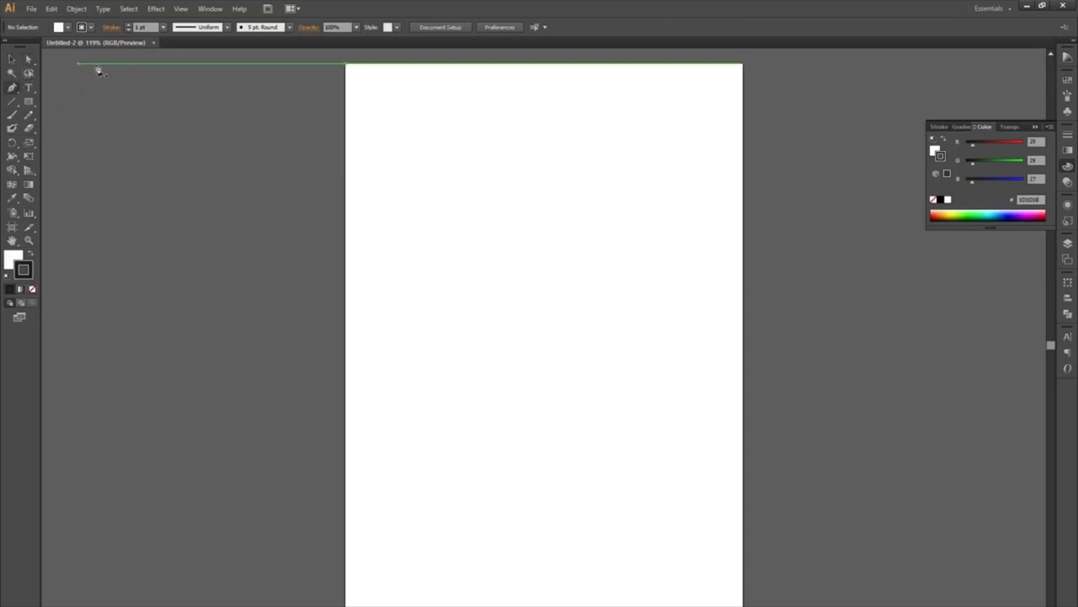
click(346, 64)
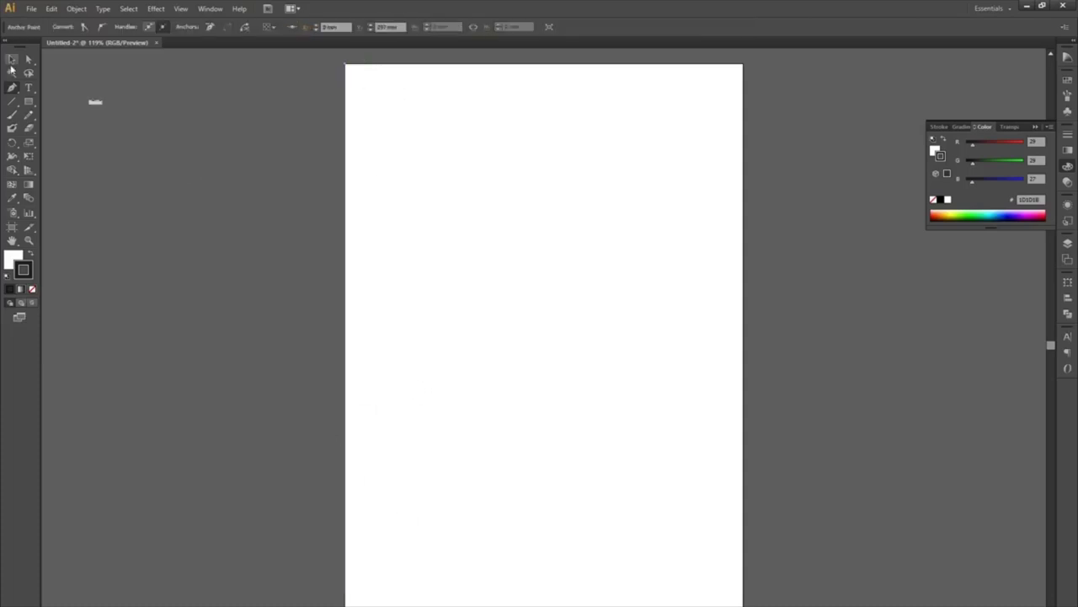
click(12, 59)
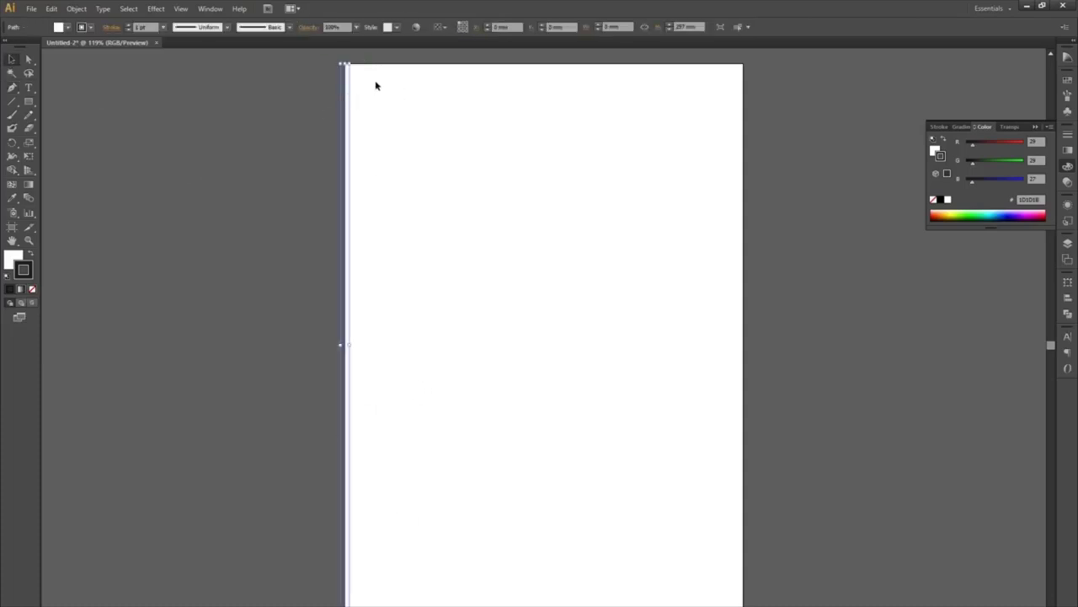
drag(998, 141, 1051, 146)
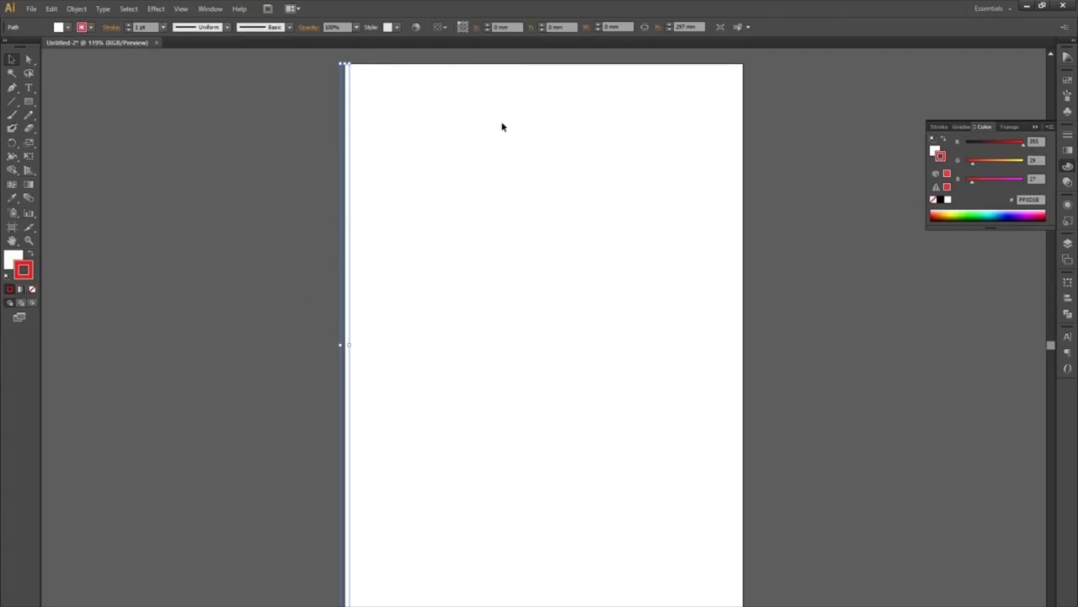
Set the line's reference point and place the red line at an X position of 20 mm
click(465, 30)
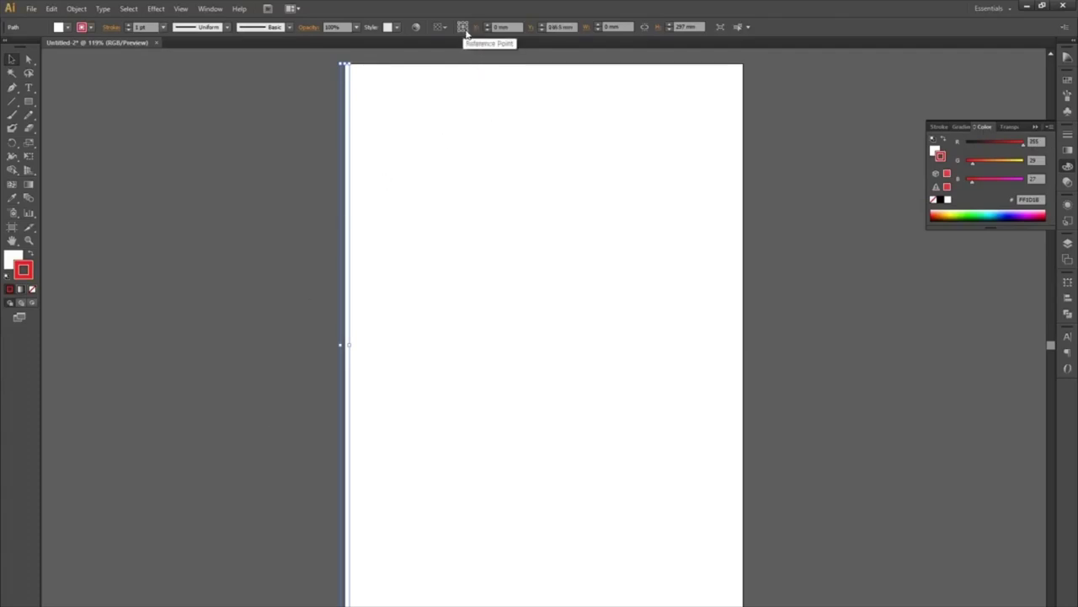
click(461, 25)
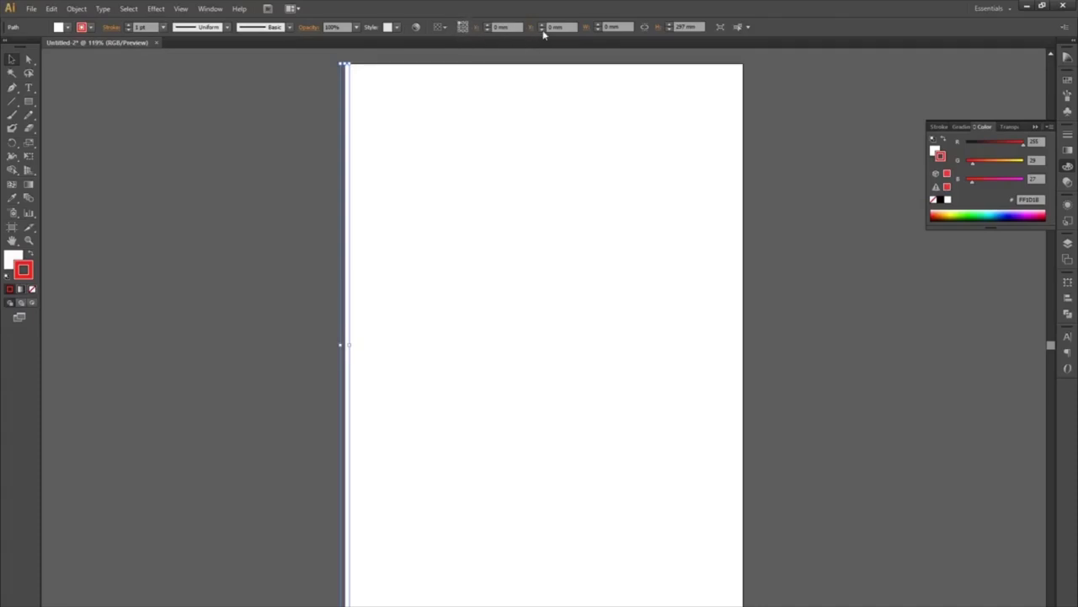
click(500, 26)
text(20)
key(Return)
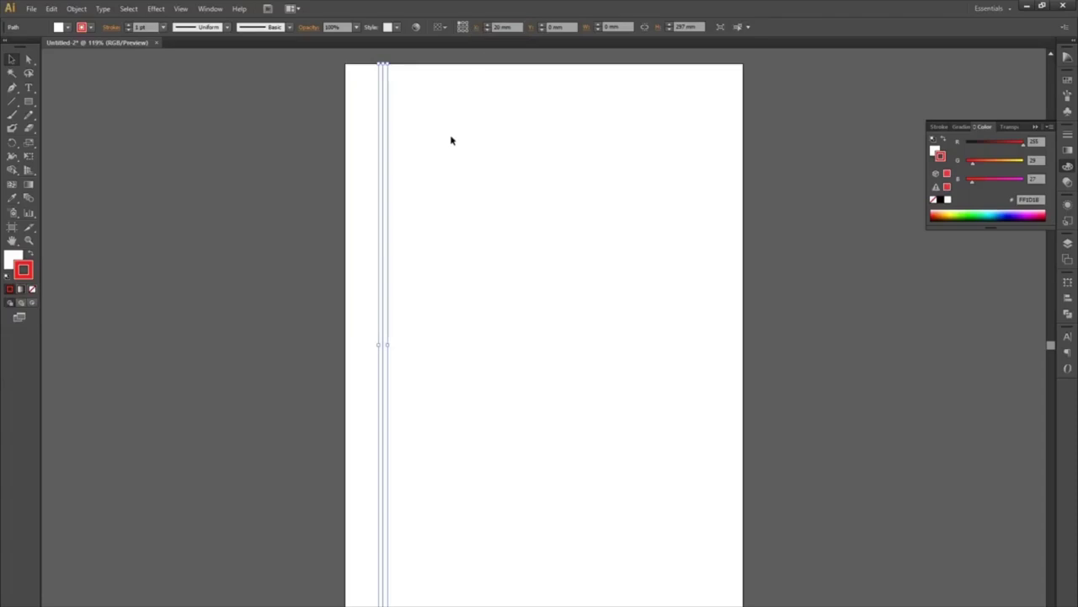
click(450, 140)
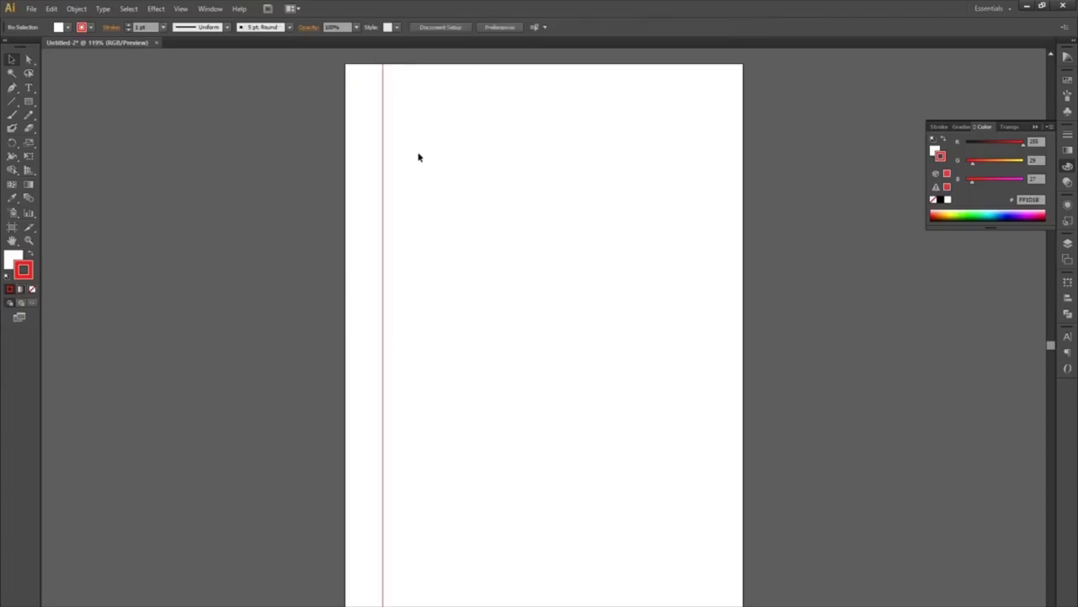
Copy the red vertical line at 20 mm to the clipboard
click(384, 125)
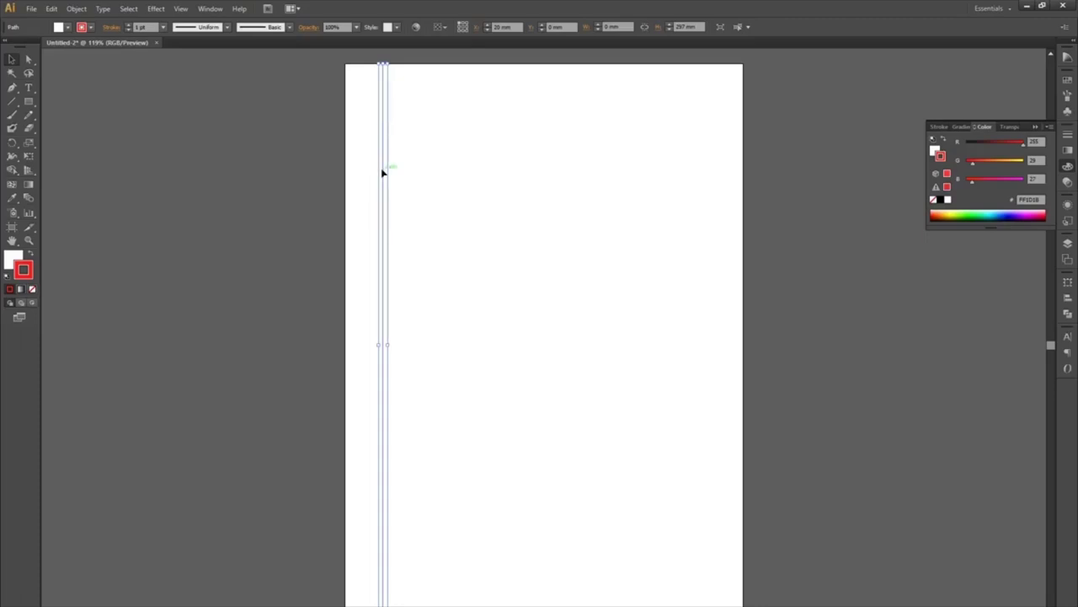
click(72, 9)
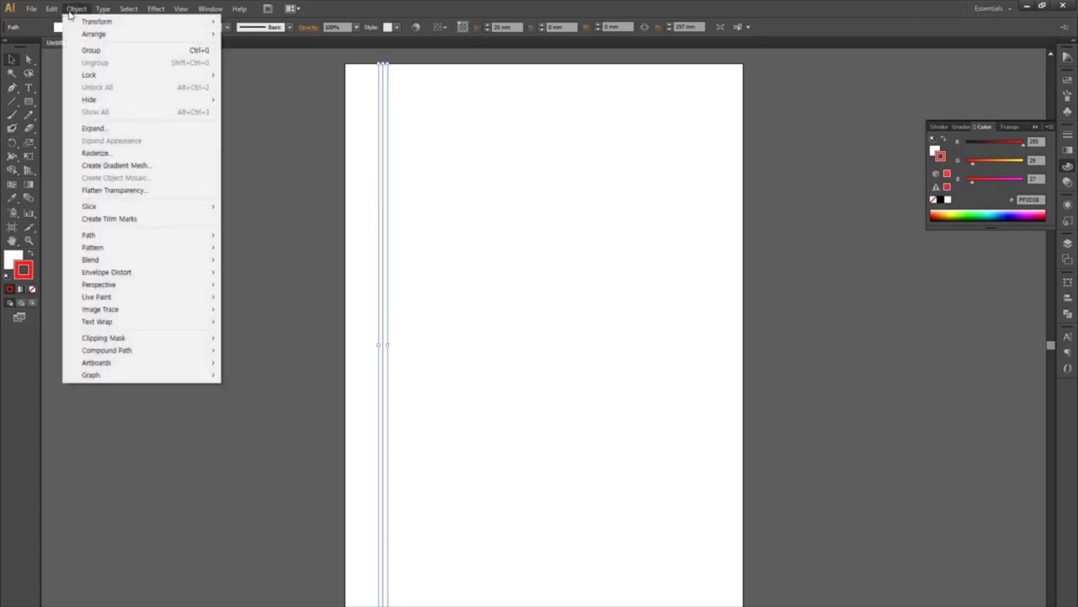
click(344, 101)
click(384, 75)
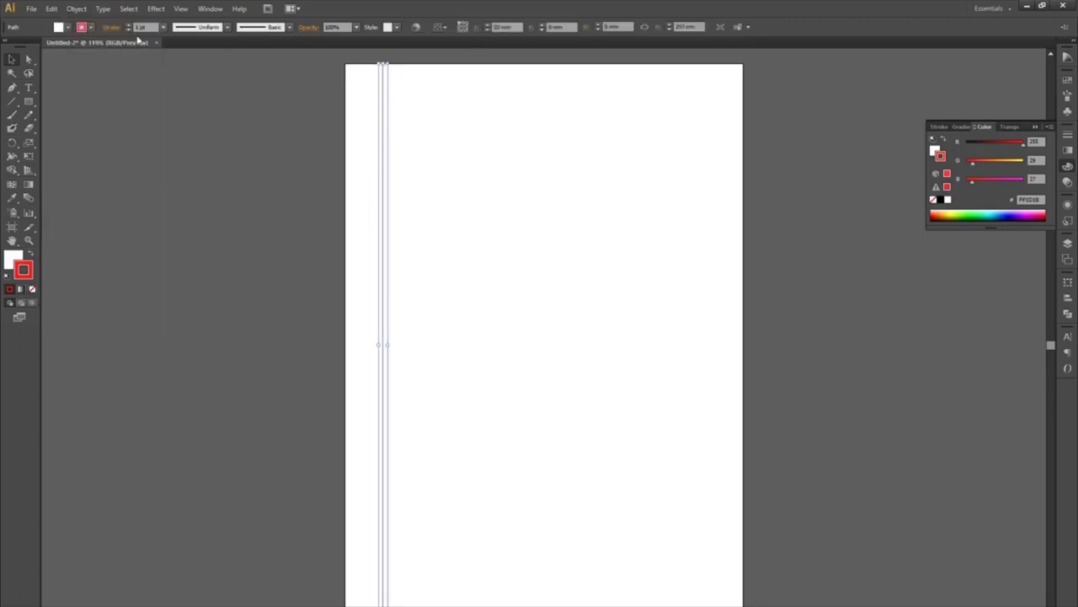
click(55, 11)
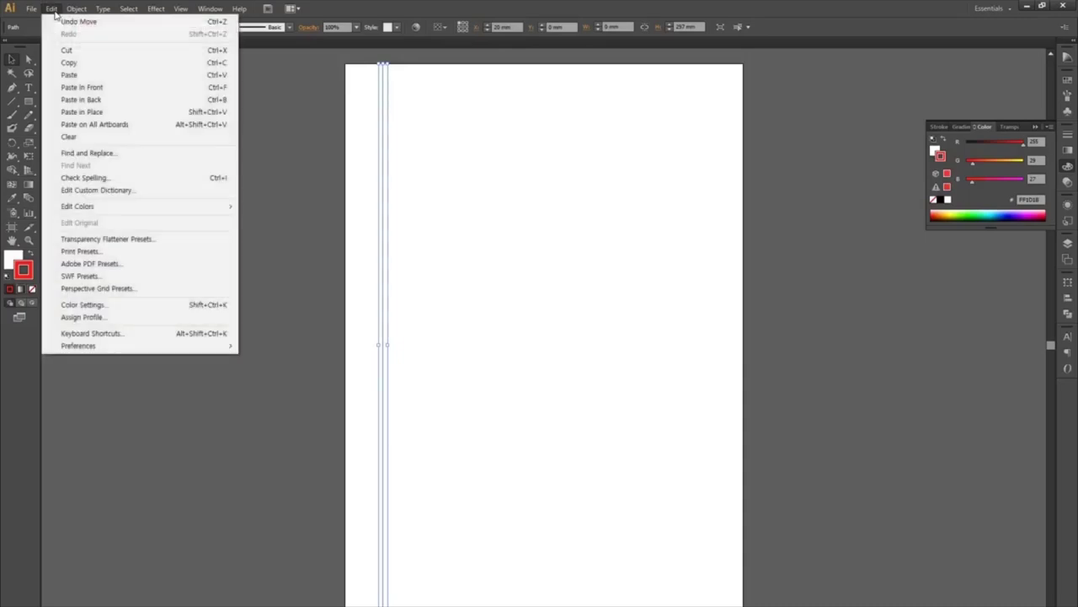
click(67, 65)
click(51, 8)
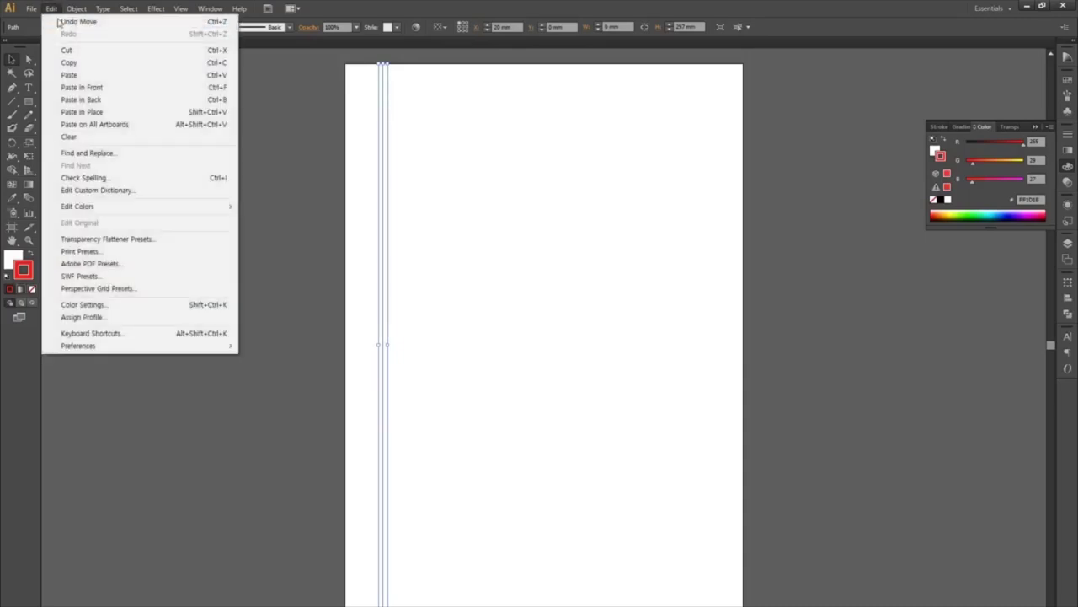
click(76, 76)
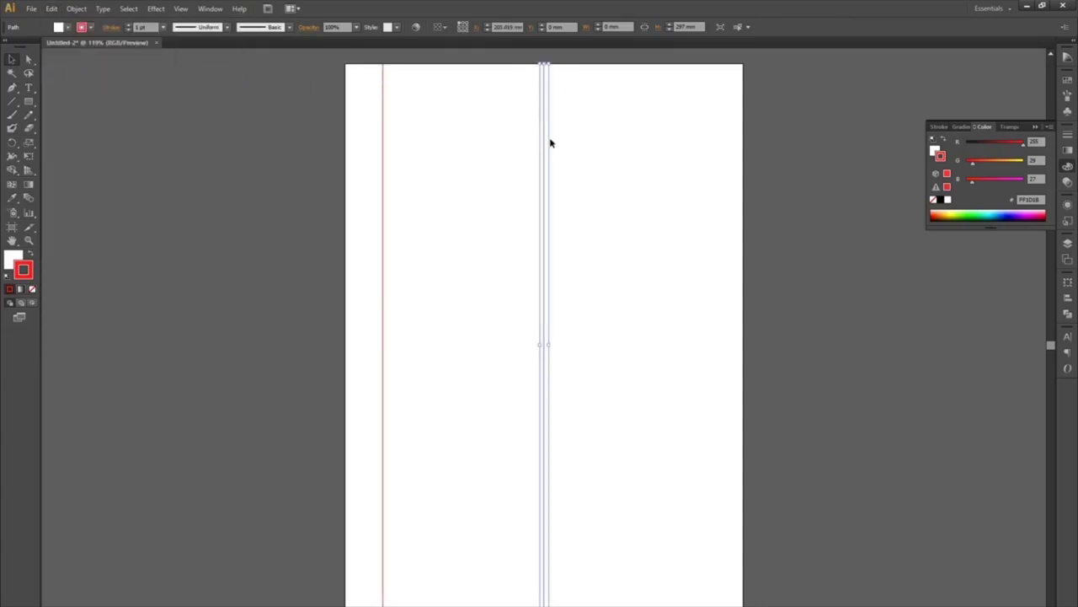
key(Delete)
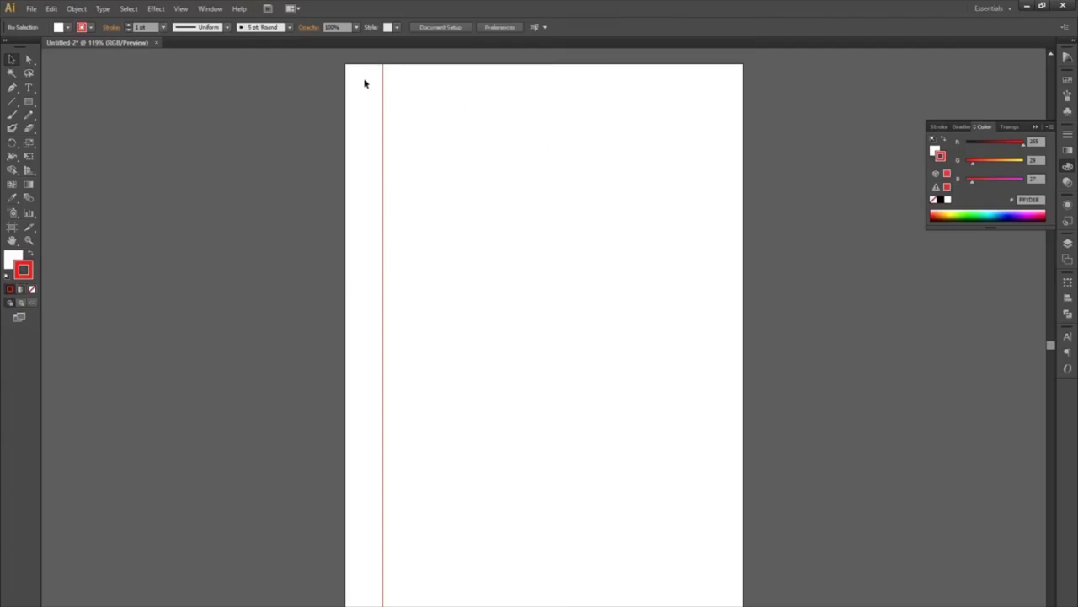
Paste the copied red line in front of the original and set the copy's X position to 40 mm
click(383, 97)
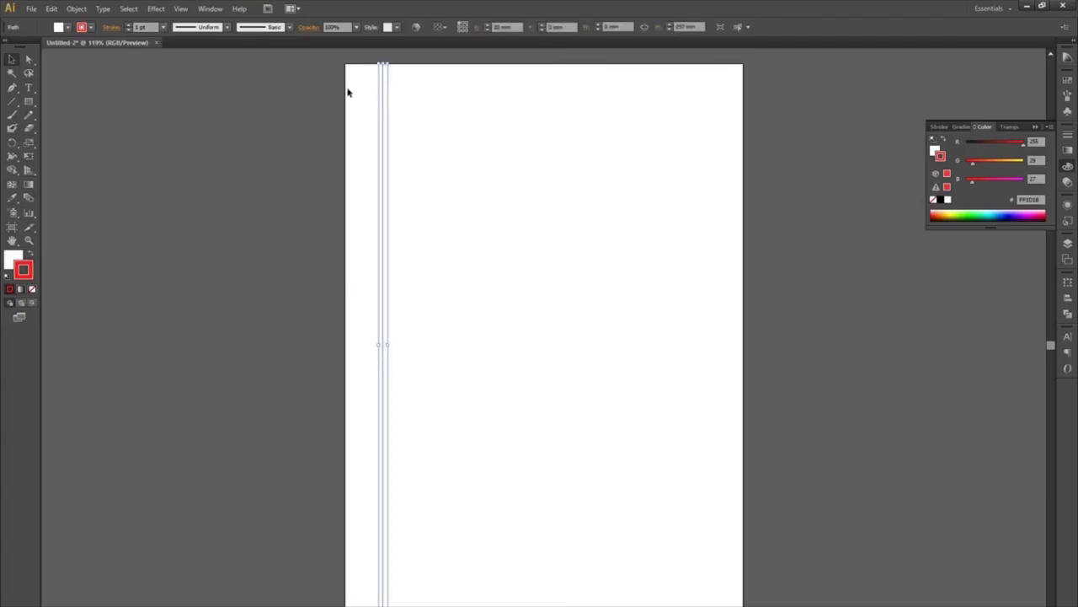
click(52, 9)
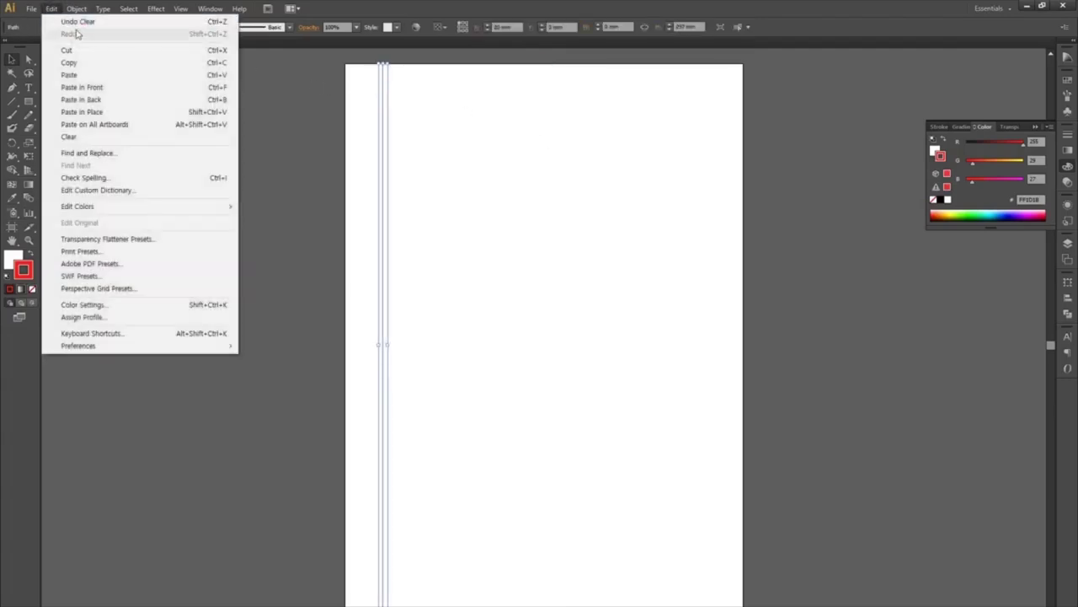
click(84, 89)
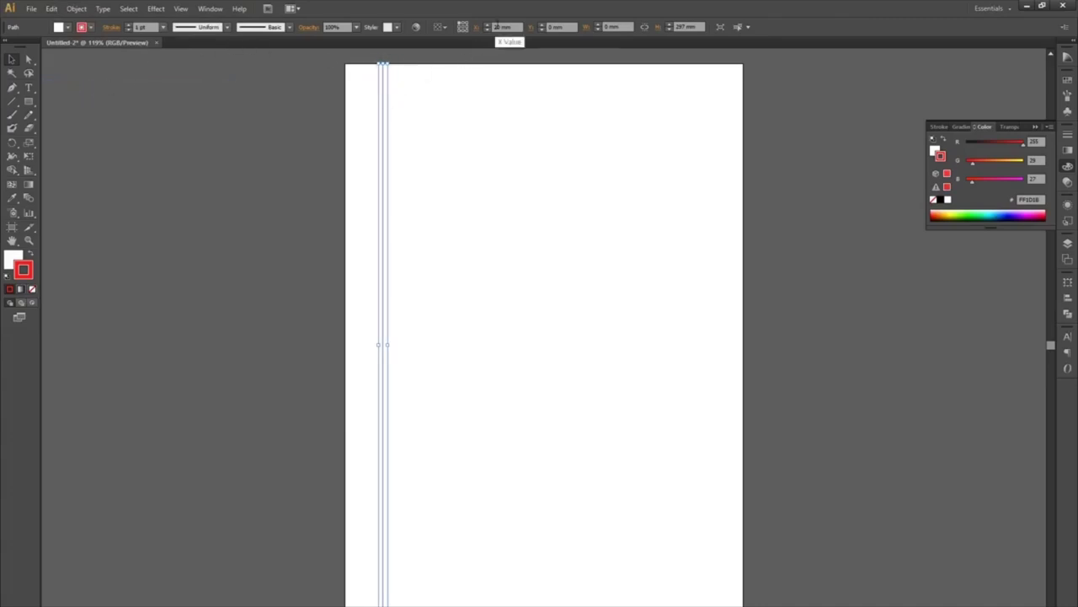
text(4mm)
key(Return)
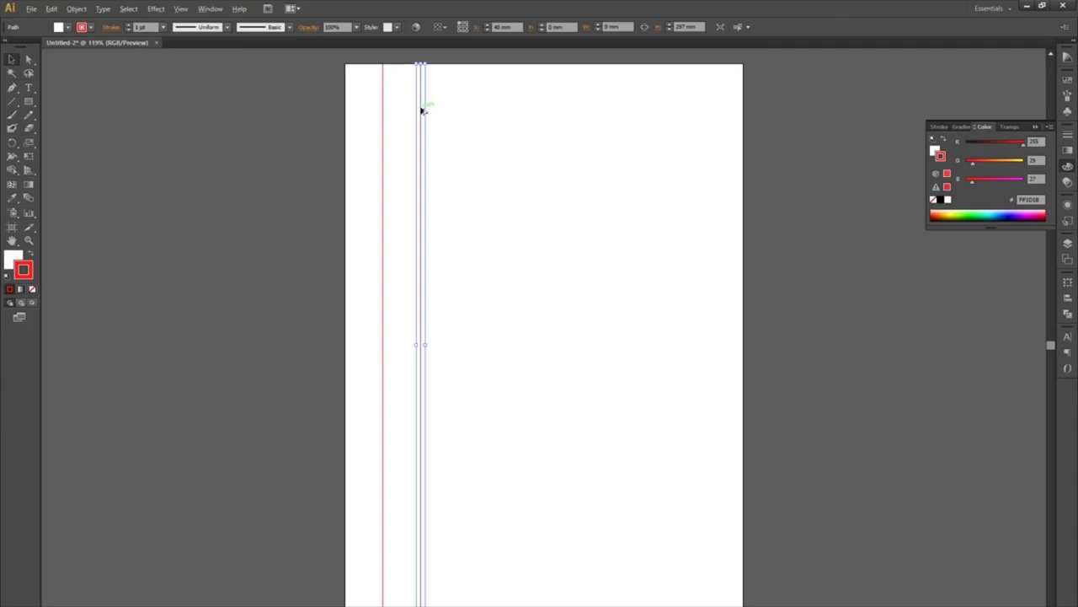
Duplicate the 40 mm vertical line toward the right, placing the copy at an X position of 60 mm
key(alt)
key(alt)
drag(421, 110, 460, 120)
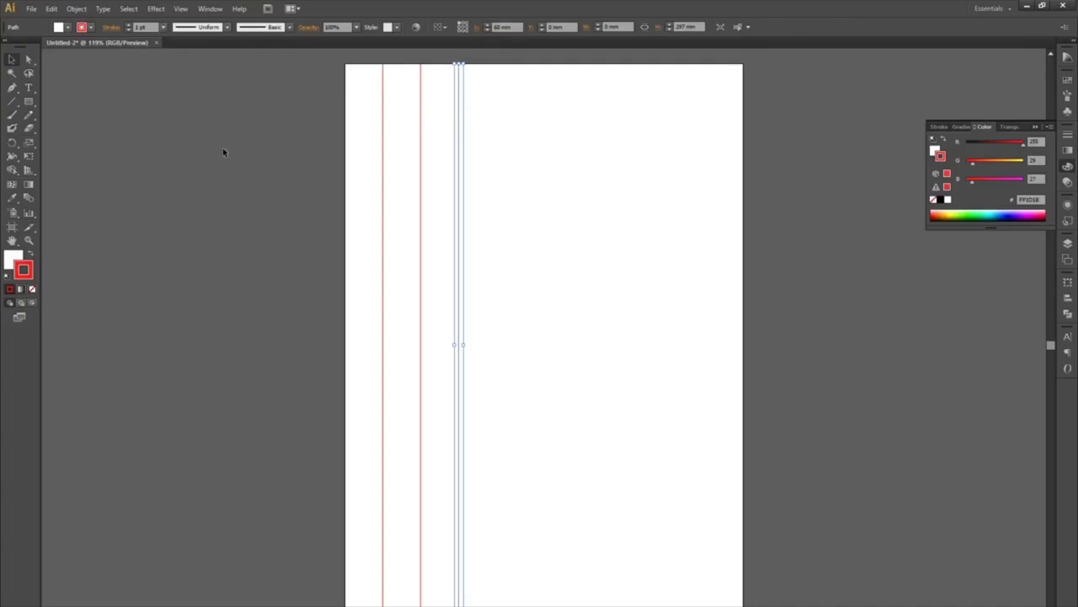
Make a copy of the 60 mm line with the Move command, offset 20 mm horizontally
double_click(11, 61)
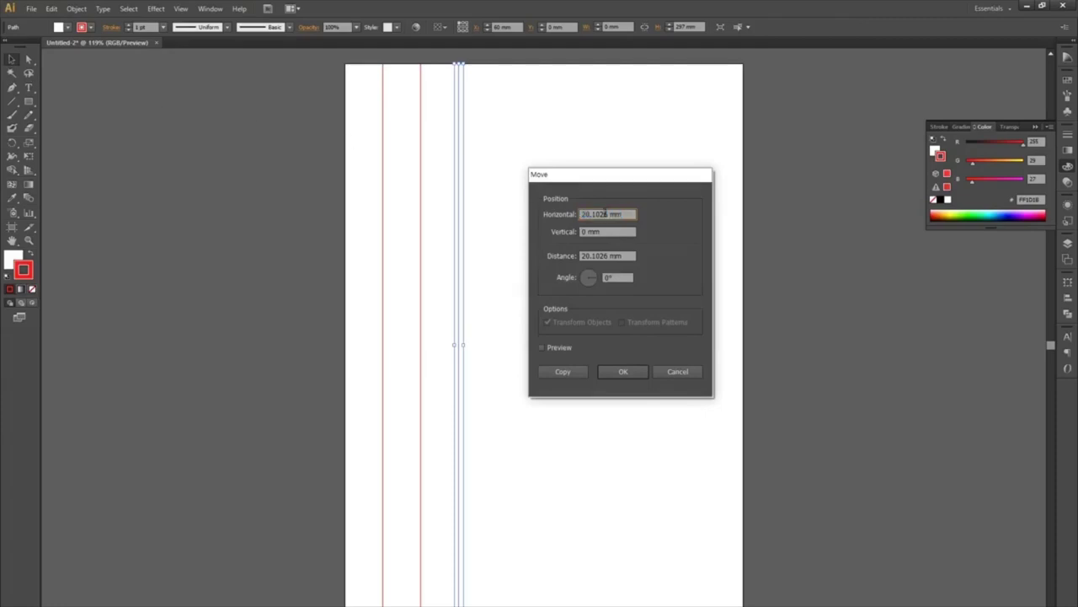
text(20)
click(578, 371)
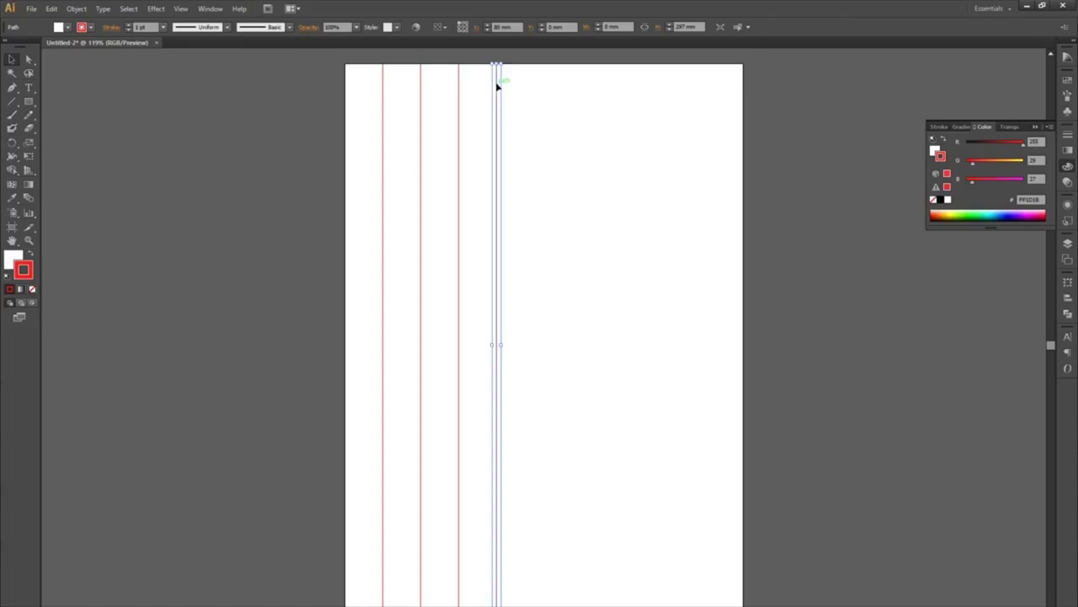
Repeat the 20 mm copy transformation six times to fill the artboard with vertical lines up to X 200 mm
click(674, 216)
key(ctrl+d)
key(ctrl+d)
key(ctrl+d)
key(ctrl+d)
key(ctrl+d)
key(ctrl+d)
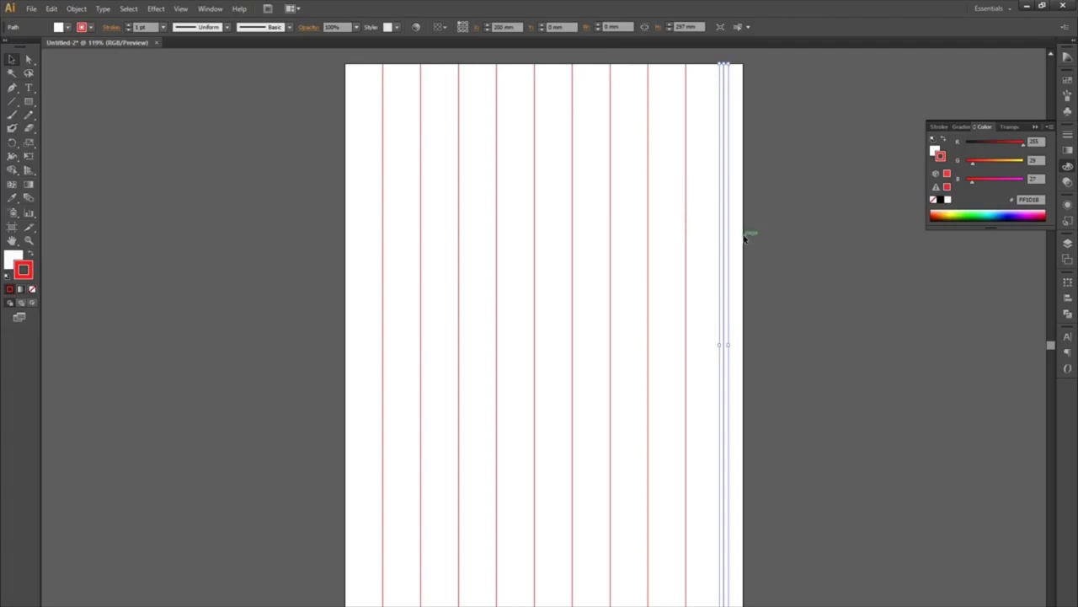
Select all the vertical lines on the artboard and set their stroke weight to 0.25 pt
click(787, 219)
drag(787, 219, 298, 401)
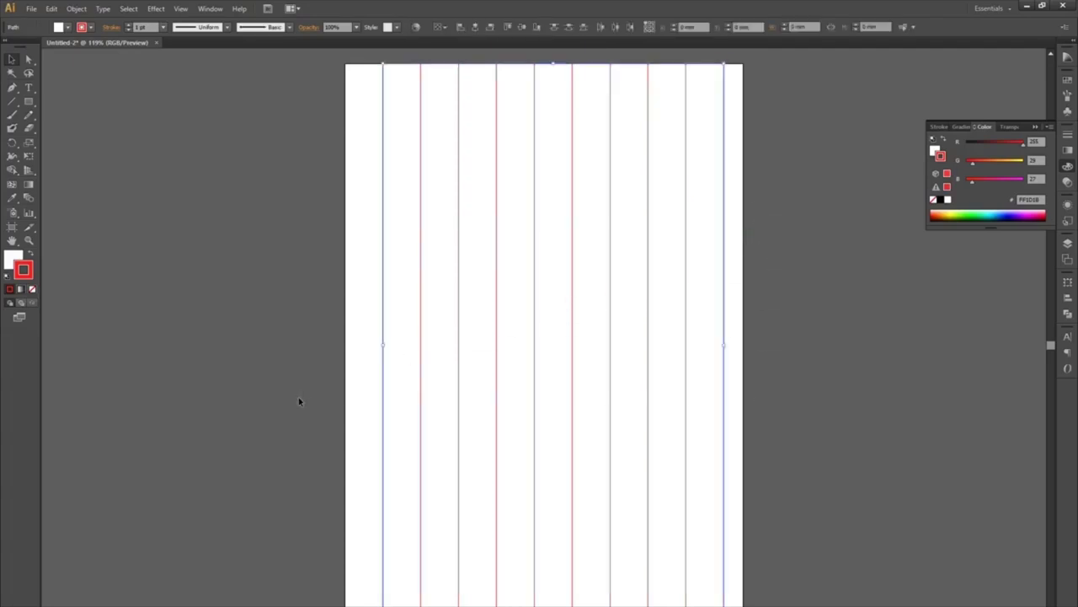
drag(325, 62, 766, 596)
click(165, 27)
click(177, 39)
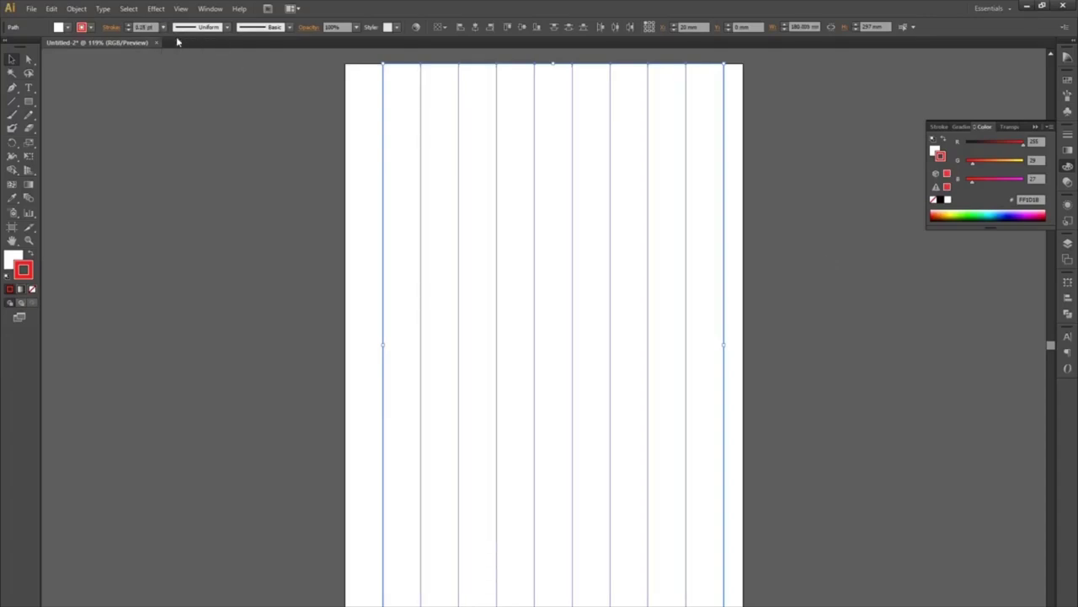
click(238, 127)
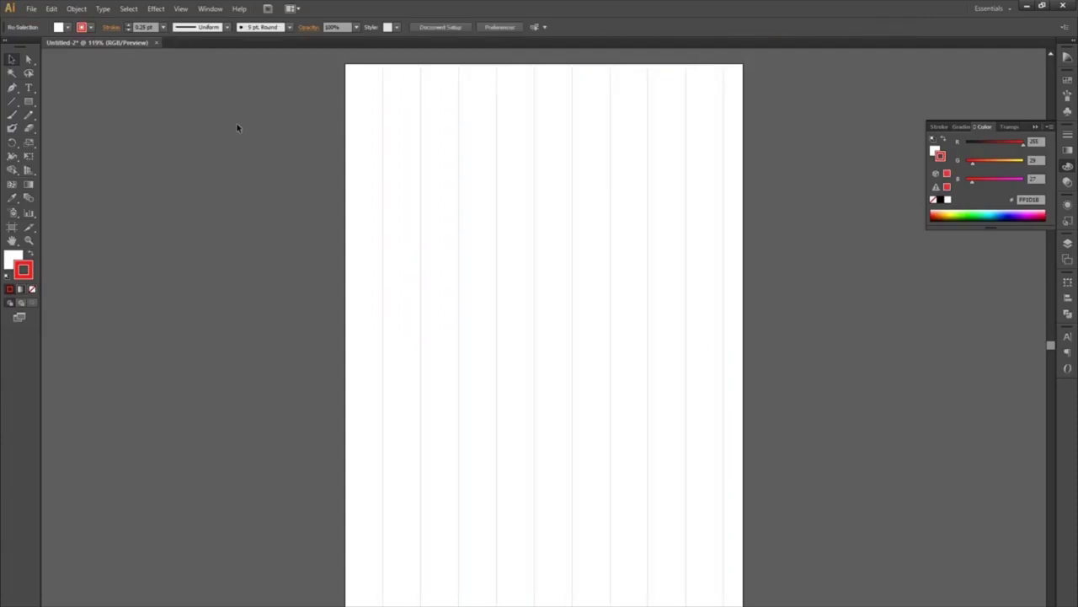
Draw a horizontal line about 210 mm long across the artboard near its upper edge with the Pen tool
click(12, 87)
click(347, 82)
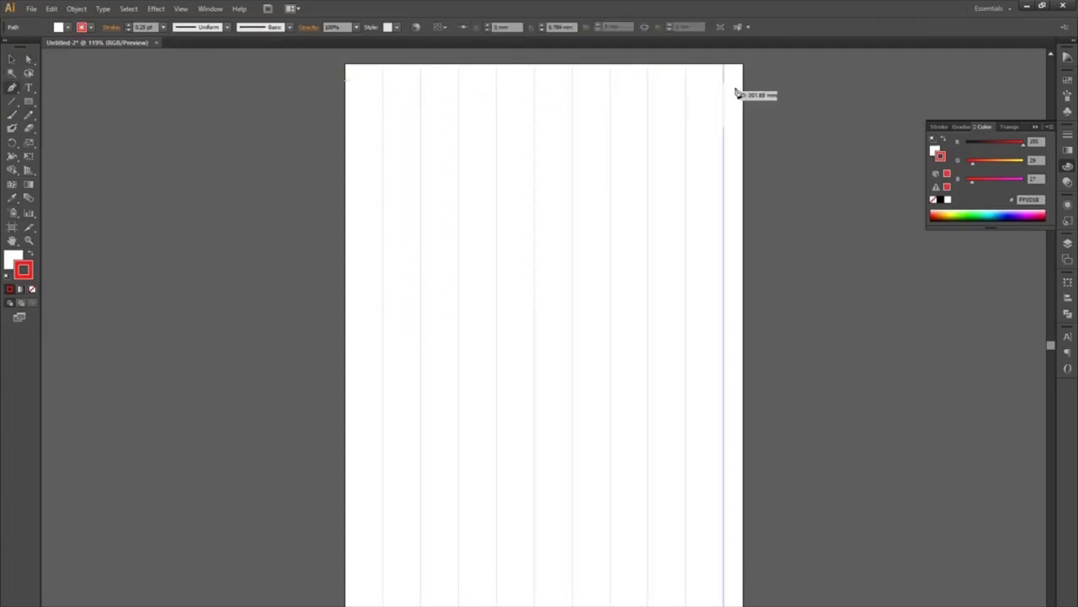
click(745, 80)
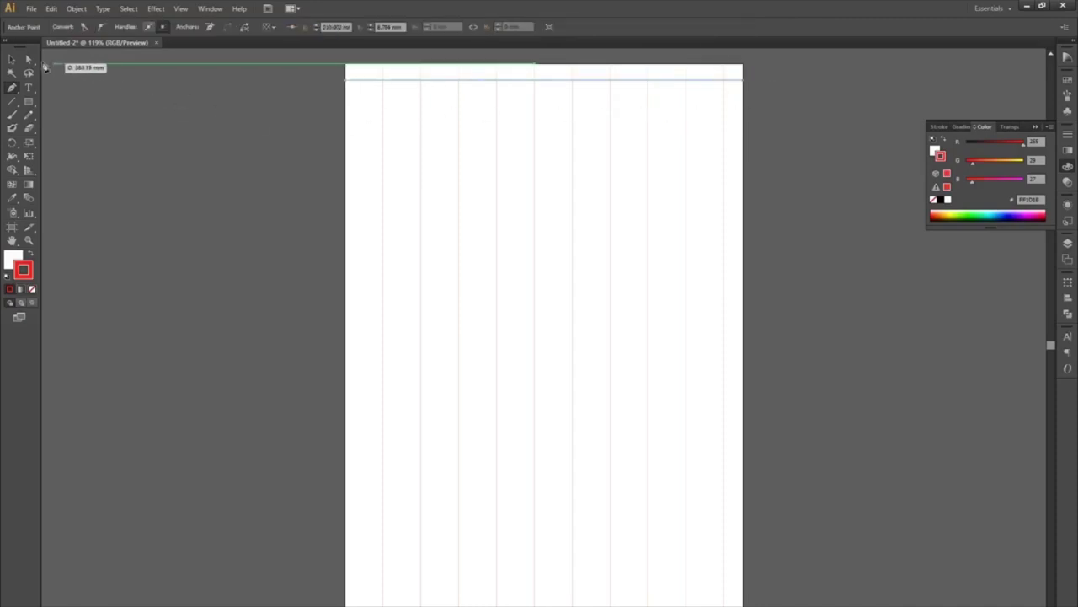
click(11, 61)
click(363, 82)
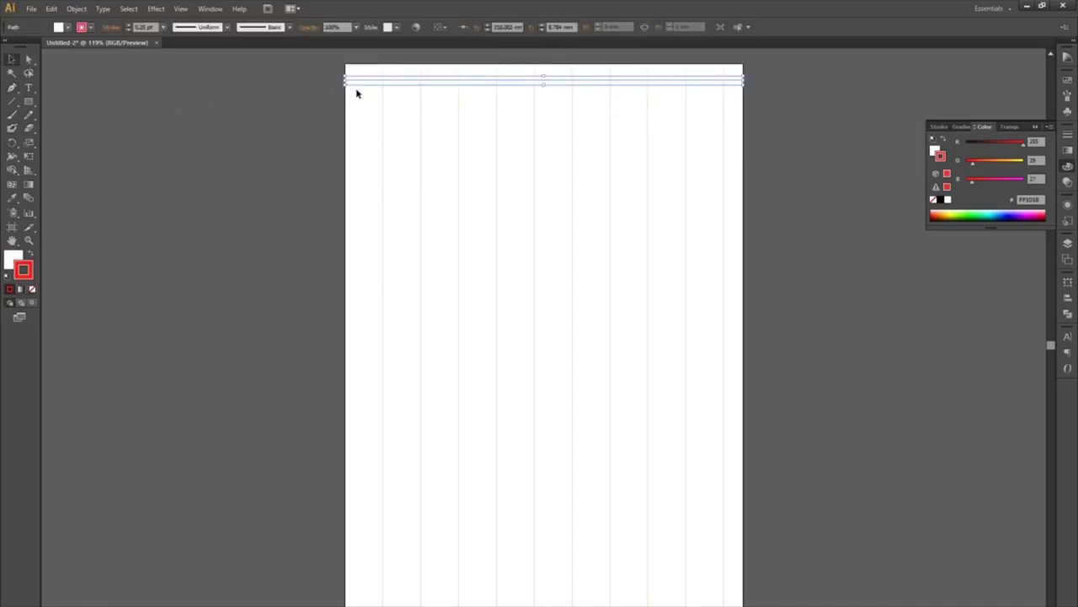
click(356, 87)
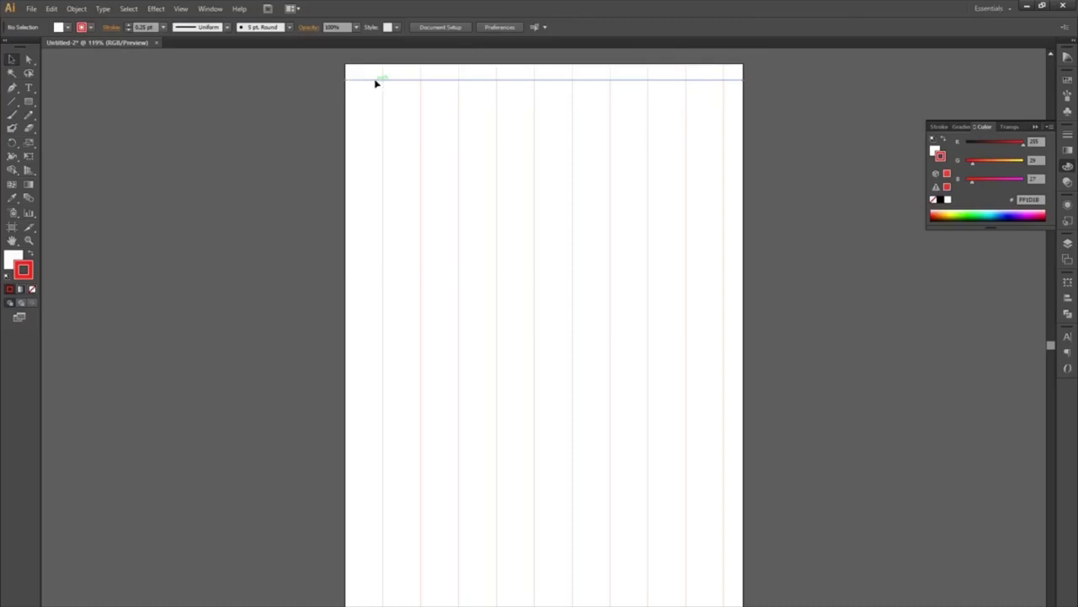
Set the horizontal line's Y position to 20 mm
click(374, 81)
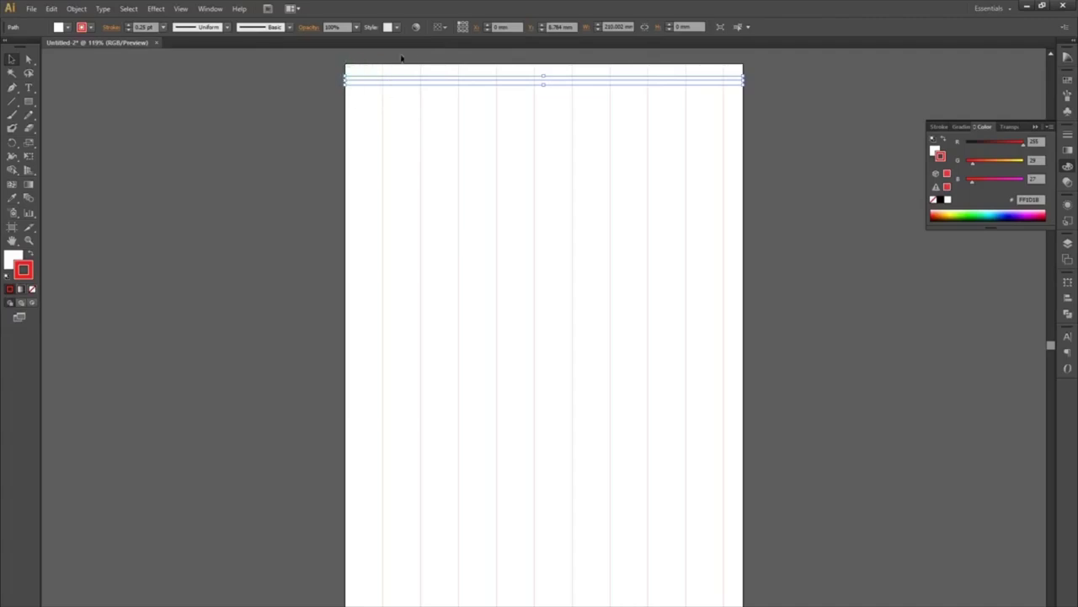
click(560, 27)
text(20)
key(Return)
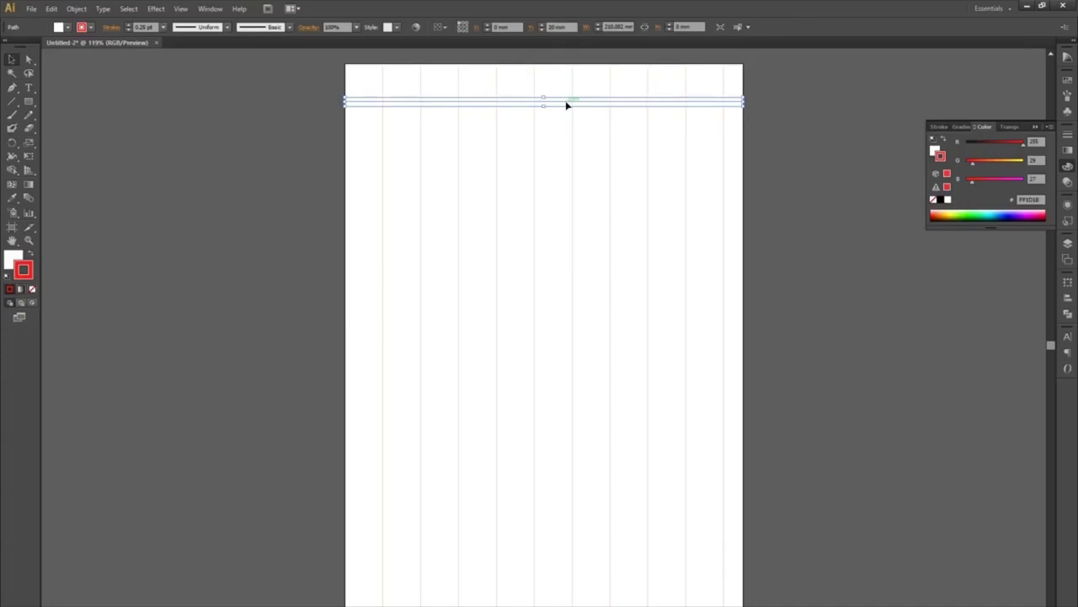
Copy the horizontal line, paste it in front, and set the copy's Y position to 40 mm
click(13, 61)
click(51, 8)
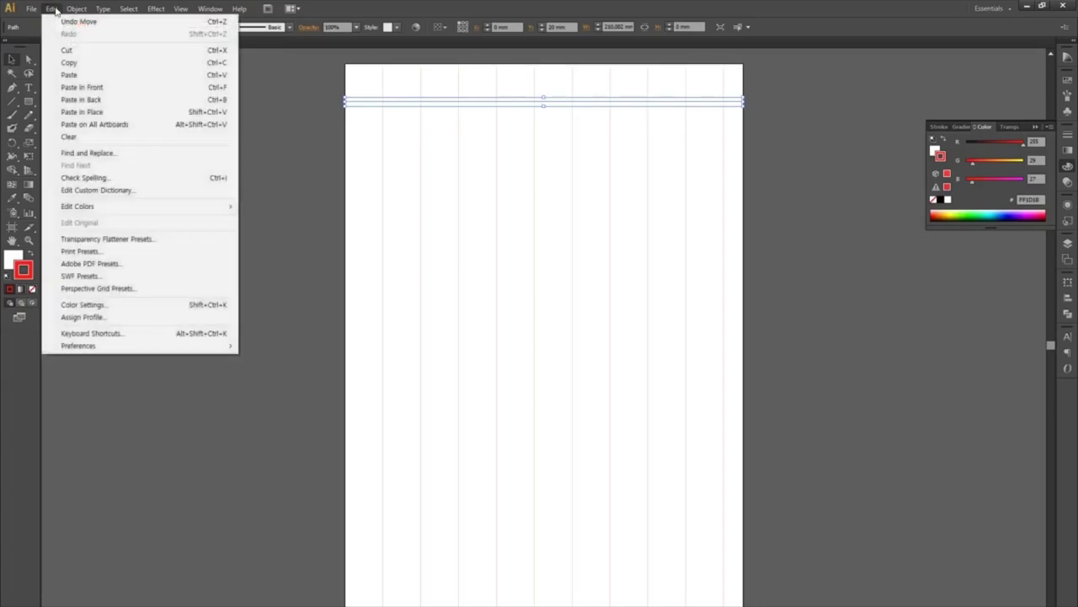
click(71, 62)
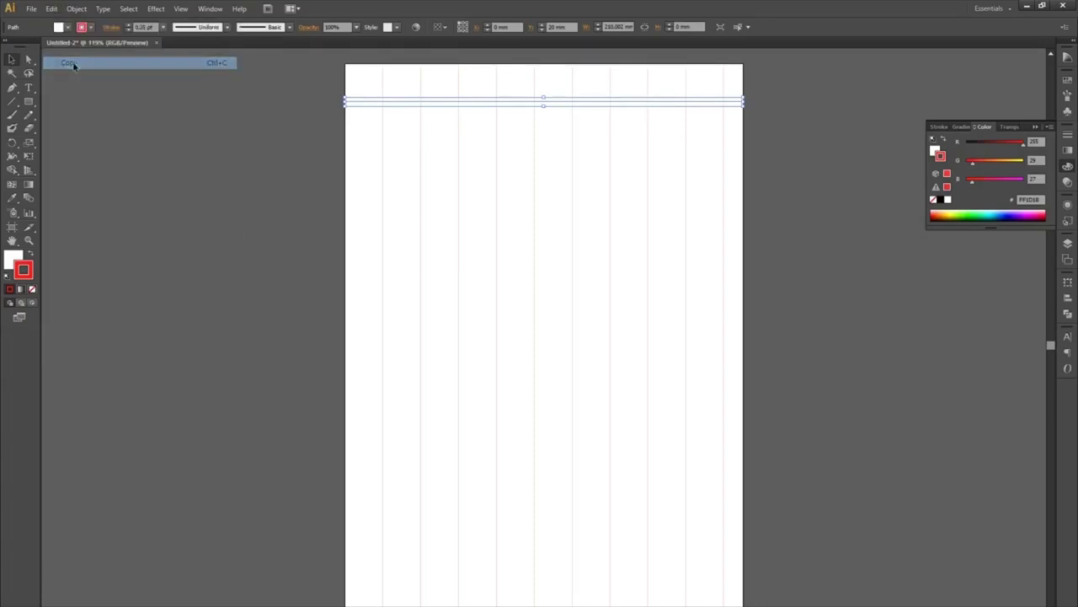
click(50, 9)
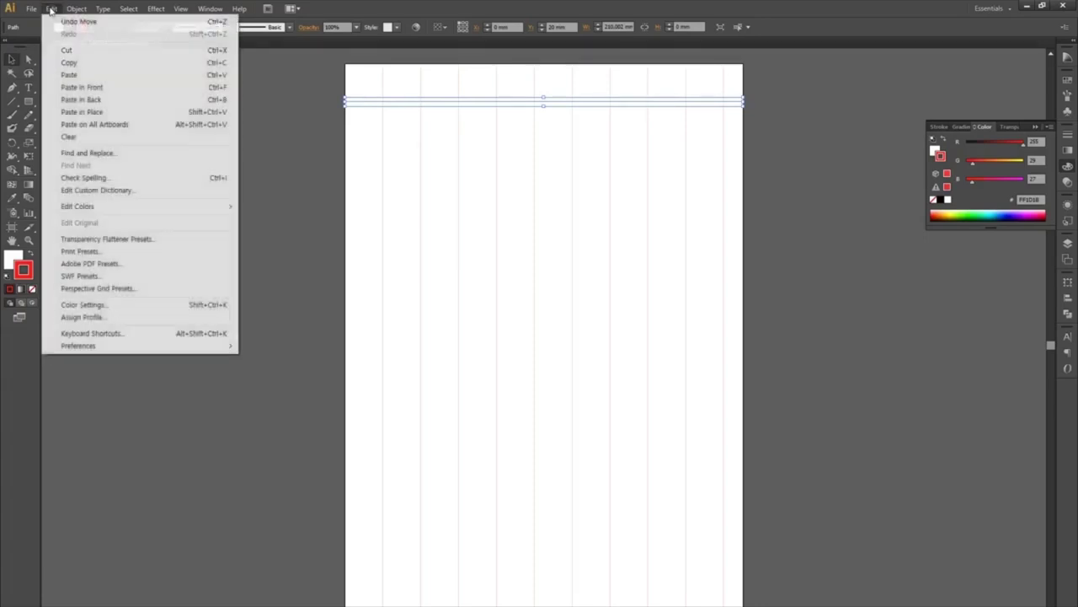
click(84, 87)
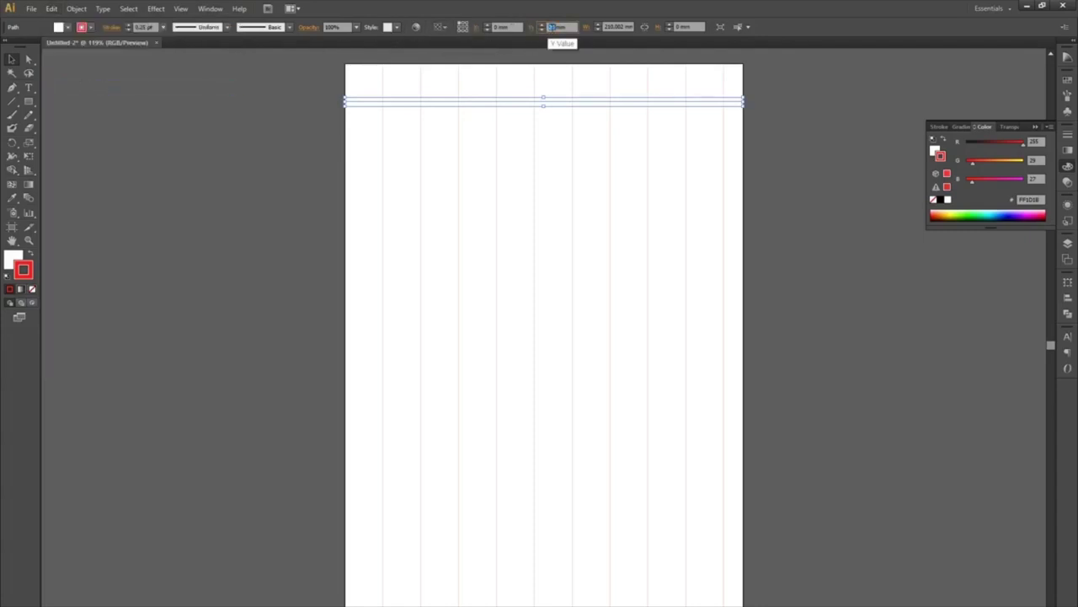
key(Return)
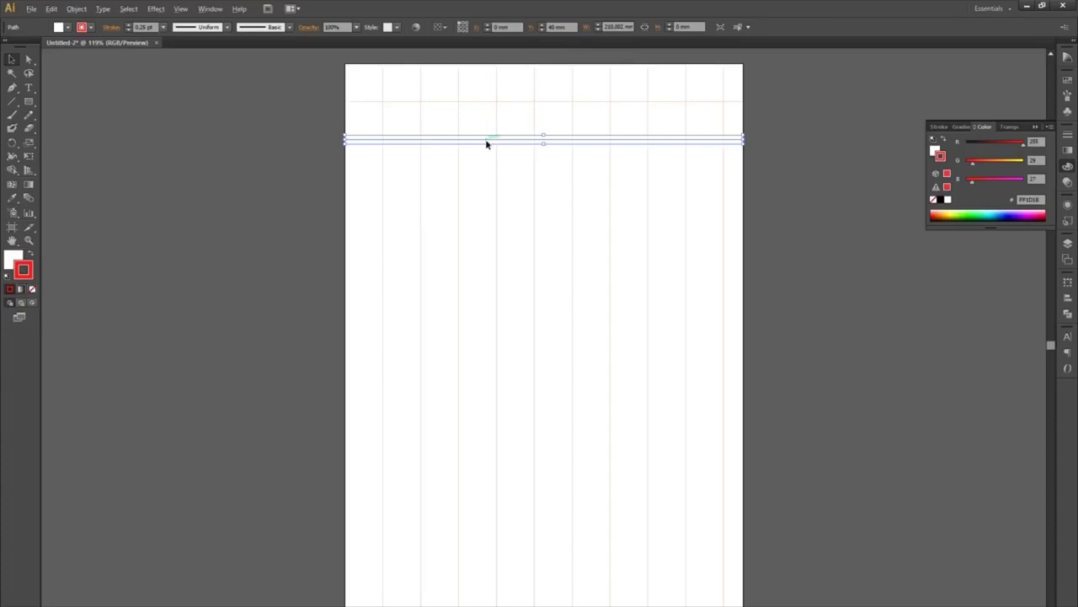
Duplicate the 40 mm horizontal line downward and set the copy's Y position to 60 mm
drag(486, 144, 499, 185)
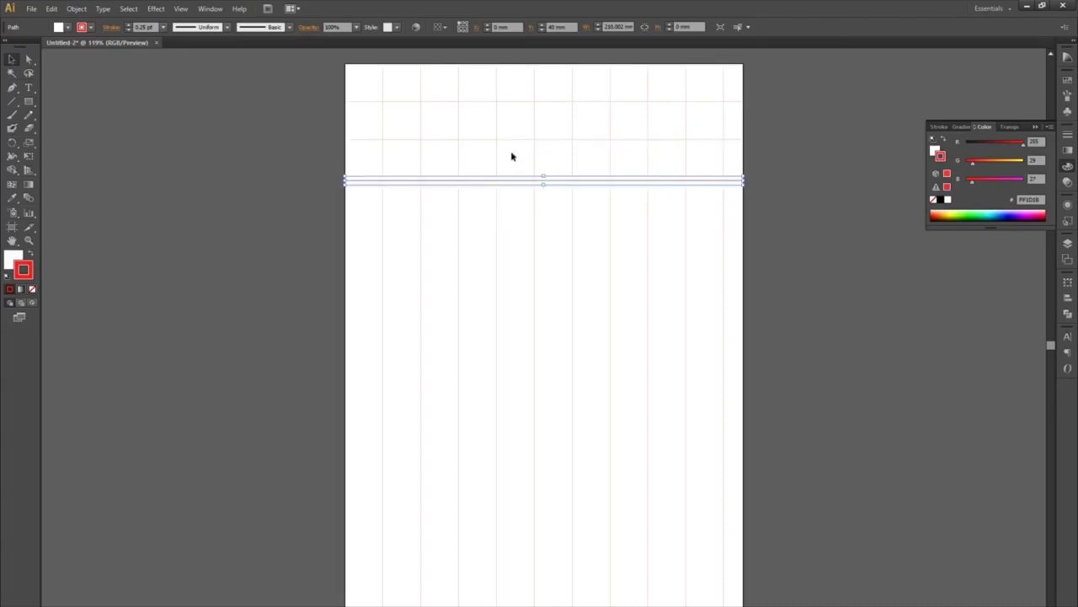
double_click(552, 27)
text(0mm)
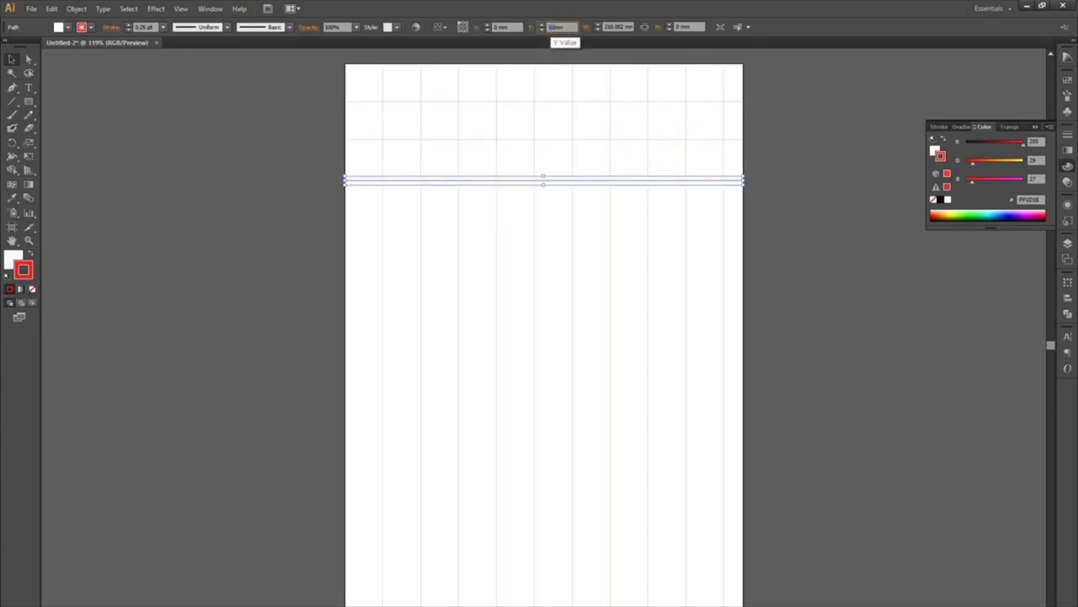
key(Return)
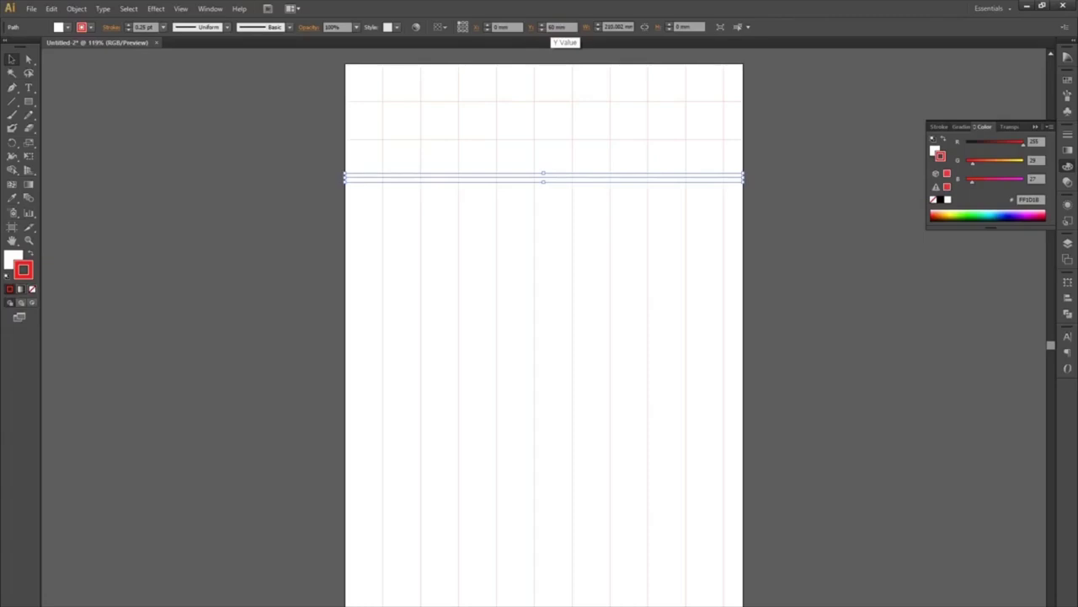
Make a copy of the 60 mm horizontal line with the Move command, offset 20 mm vertically
double_click(13, 59)
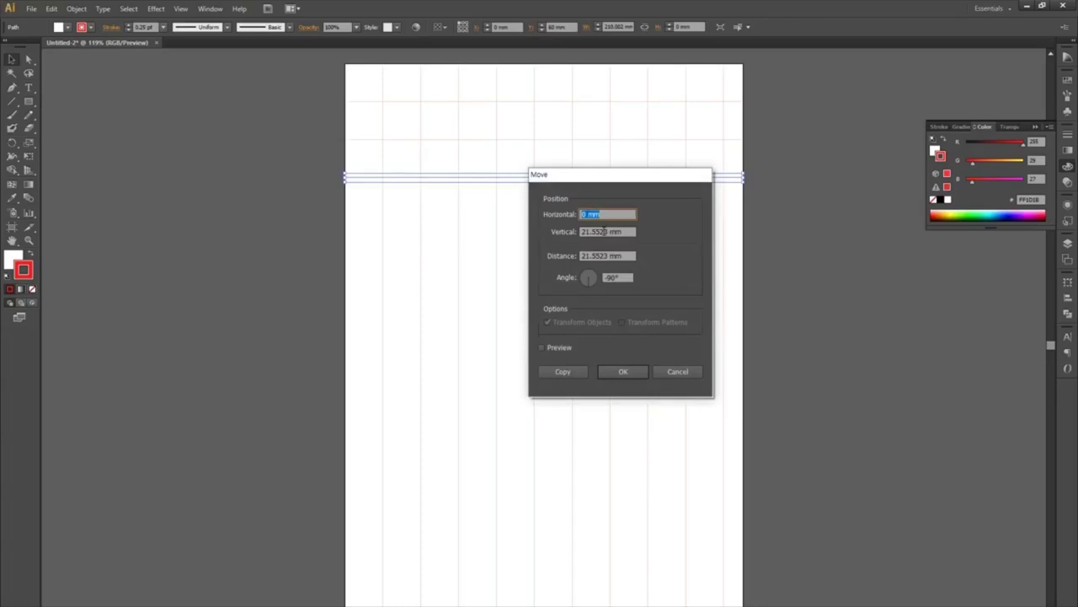
double_click(604, 232)
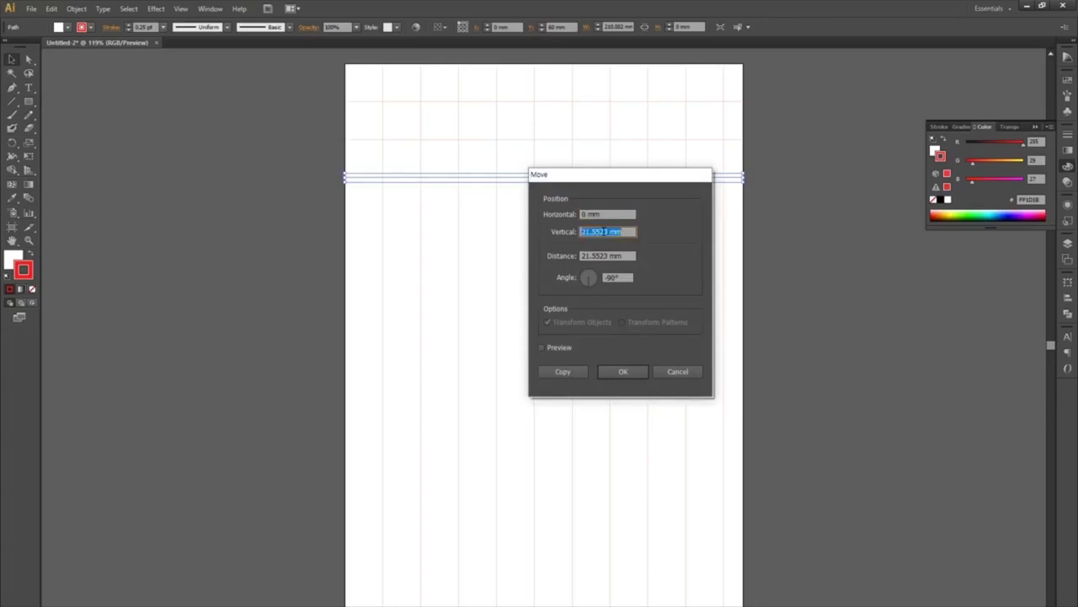
text(21)
text(0)
click(563, 372)
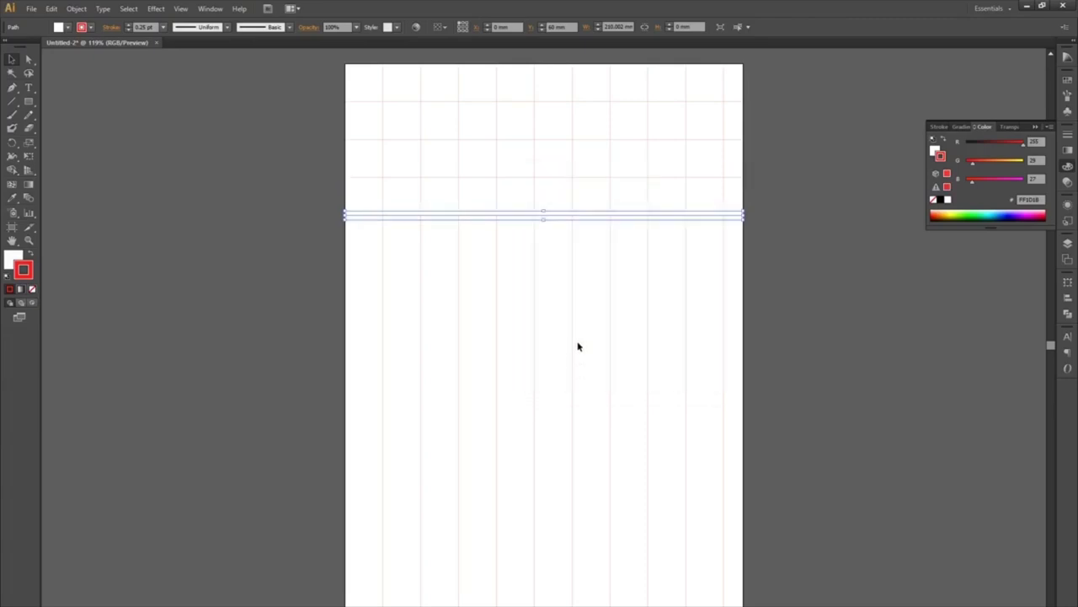
Repeat the 20 mm vertical copy transformation until horizontal lines fill the artboard down to Y 280 mm
key(ctrl+h)
key(shift+Down)
key(shift+Down)
key(ctrl+d)
key(ctrl+d)
key(ctrl+d)
key(ctrl+d)
key(ctrl+d)
key(ctrl+d)
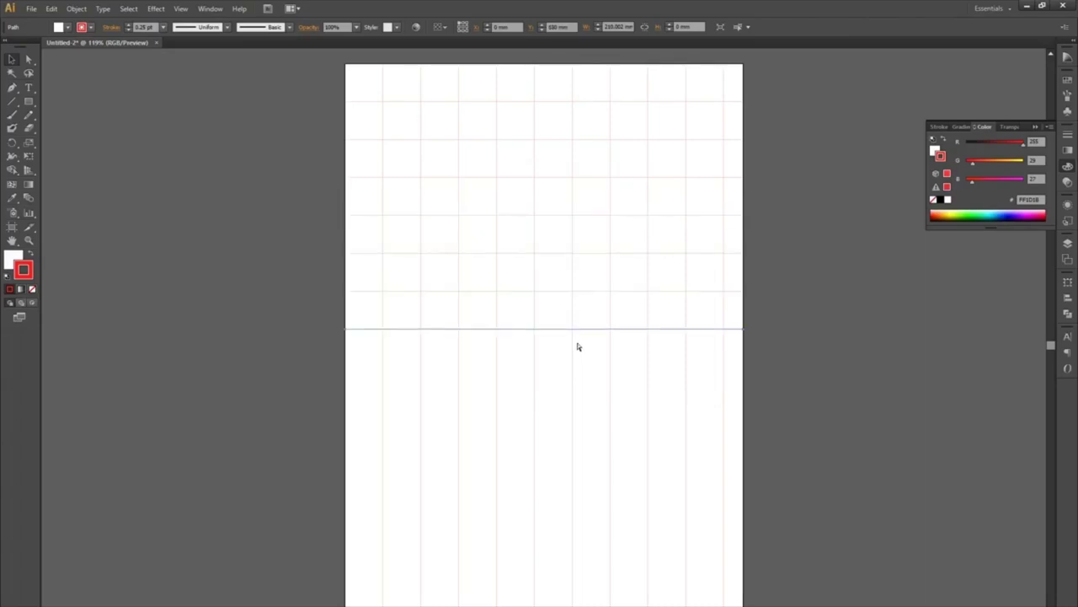
key(ctrl+d)
key(ctrl+d)
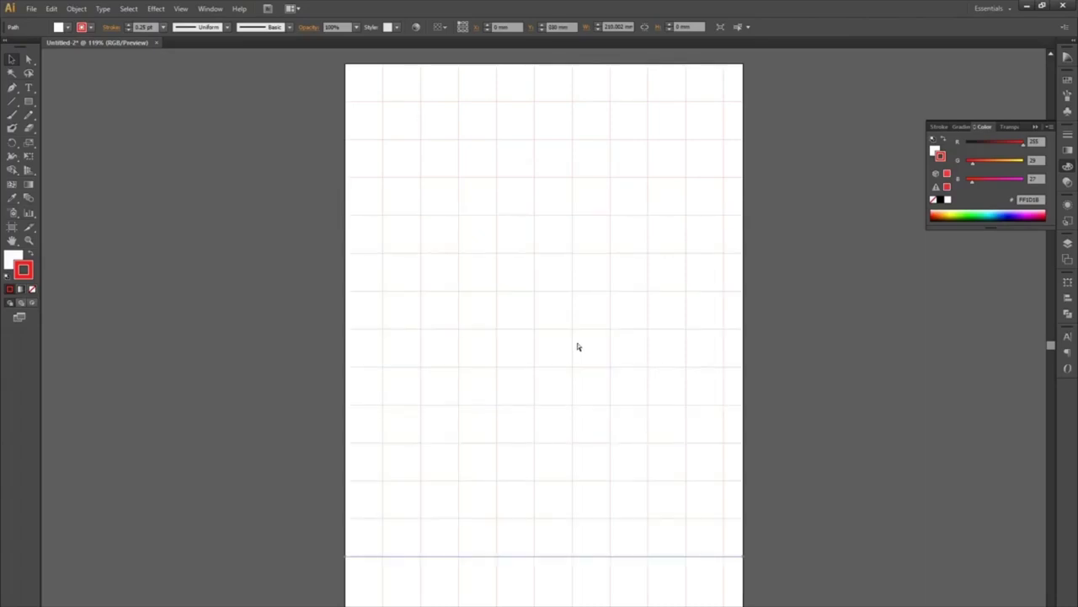
key(ctrl+h)
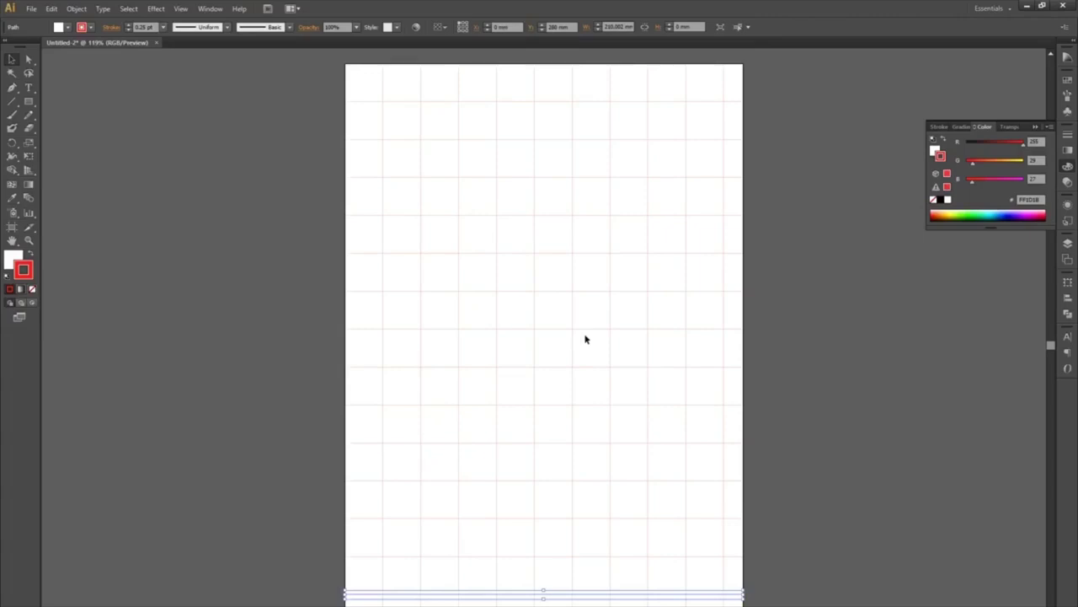
Select all the vertical and horizontal grid lines and group them into one object
click(790, 194)
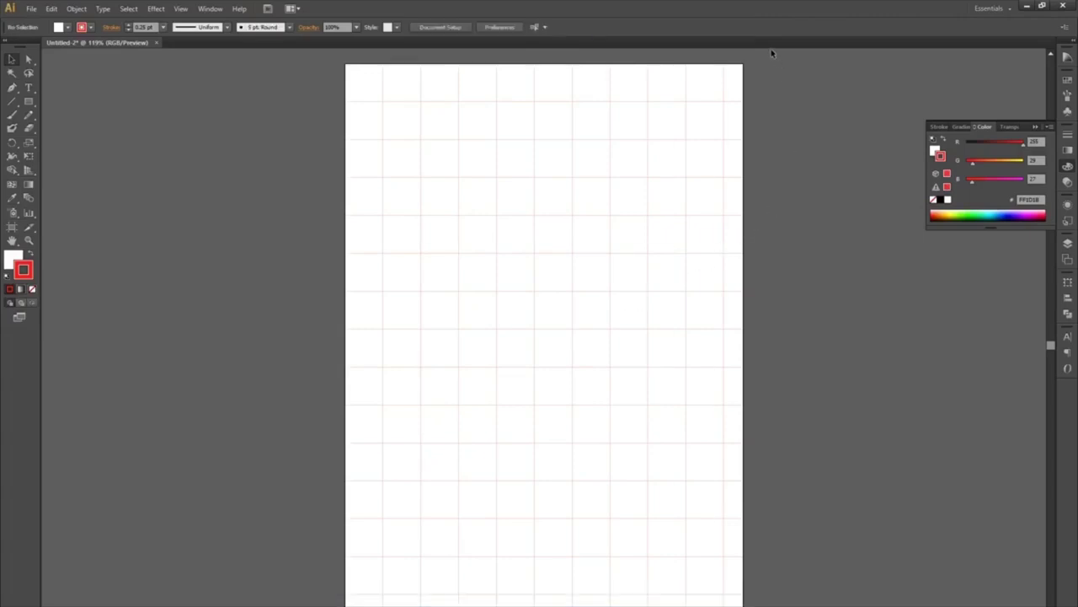
drag(761, 64, 345, 556)
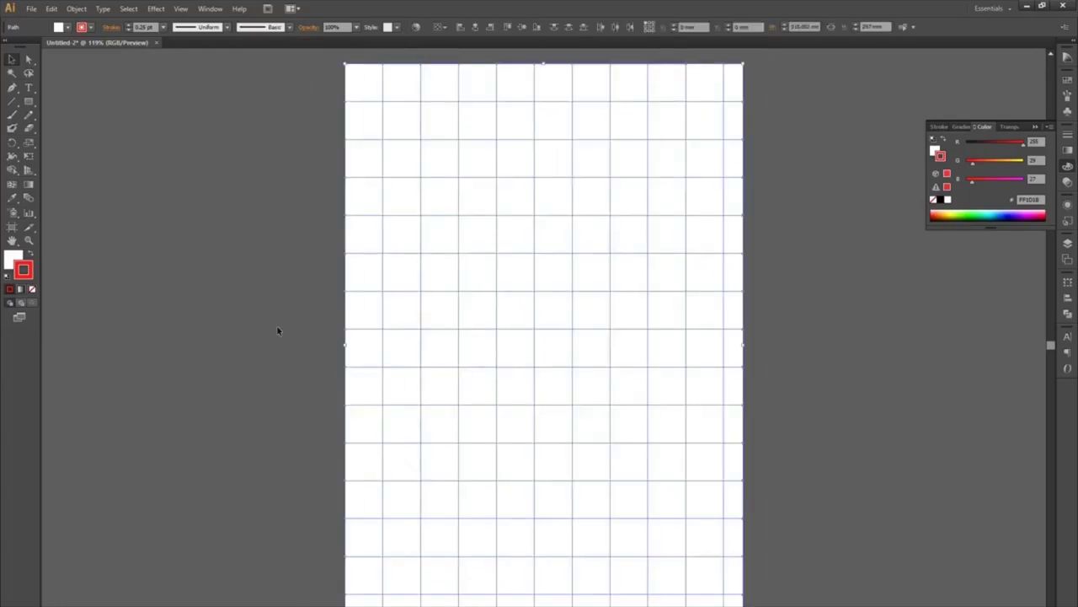
click(77, 9)
click(92, 51)
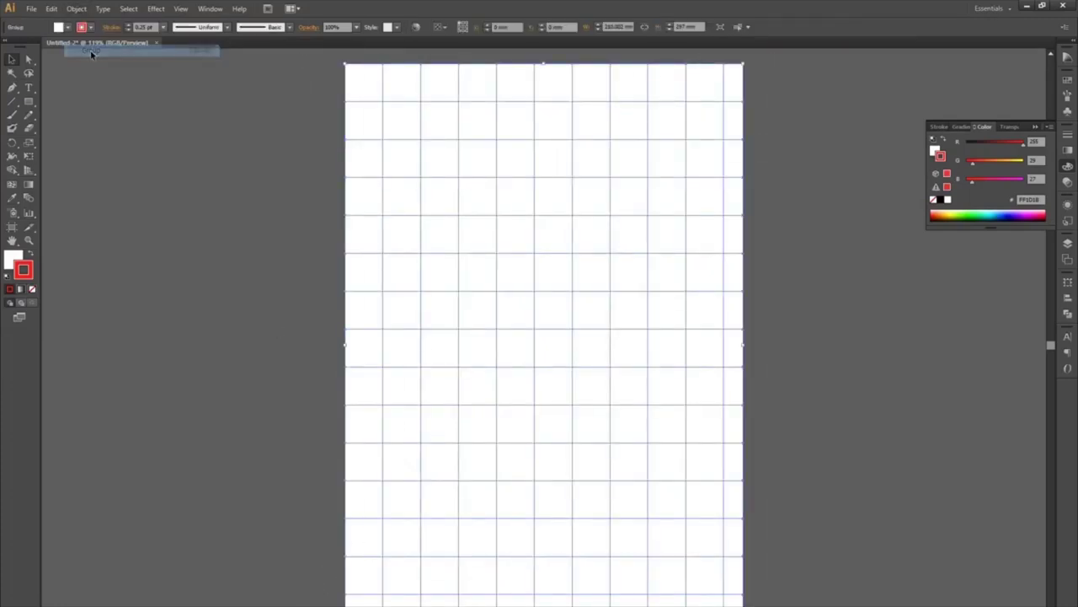
click(245, 108)
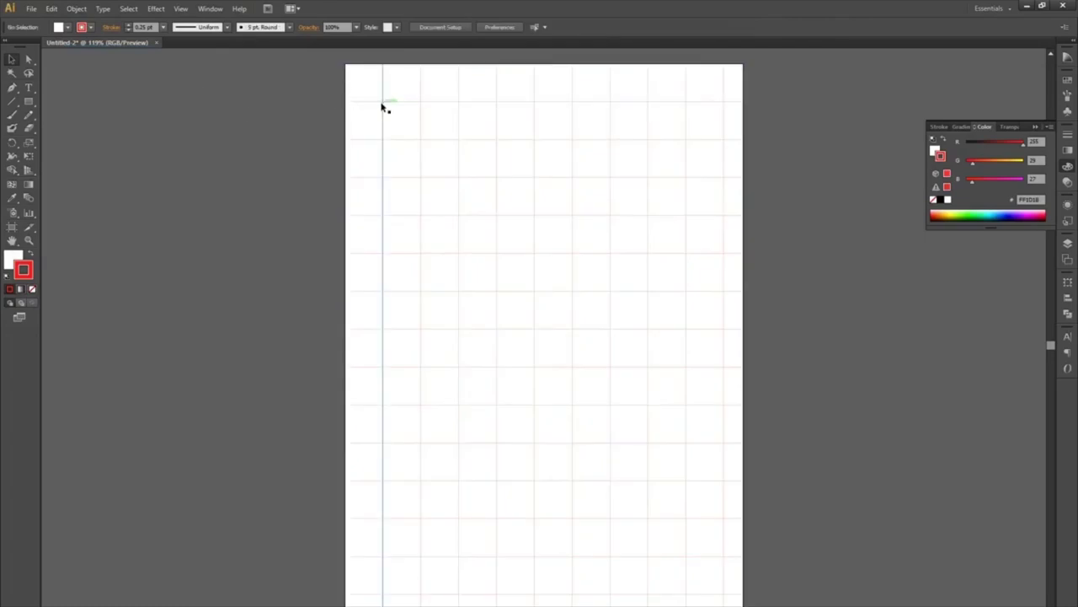
Move the grouped grid off its position as a test, undo the move, and deselect it
drag(383, 103, 506, 154)
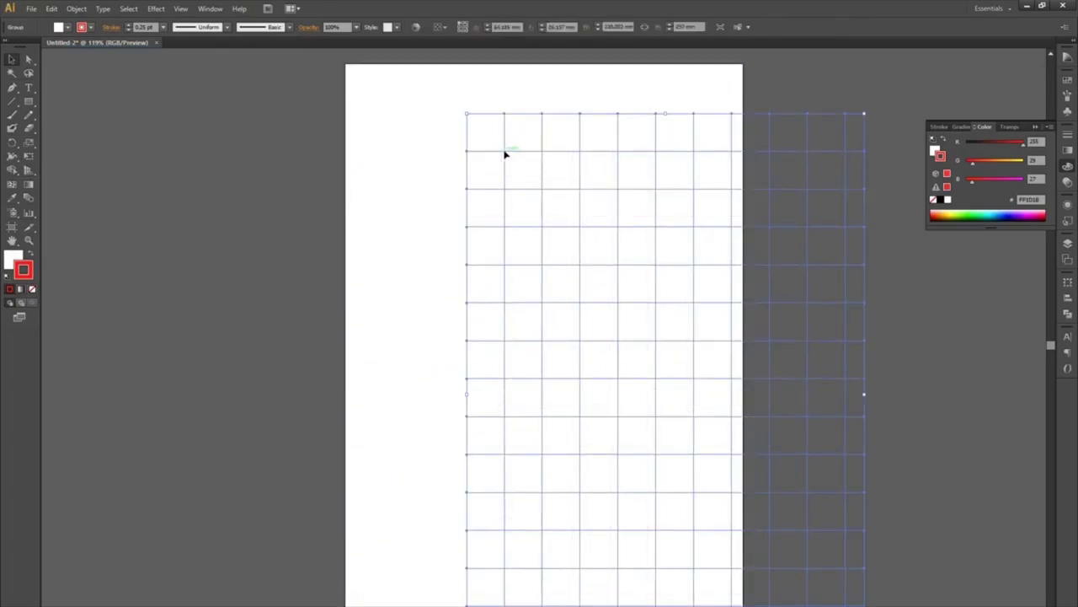
key(ctrl+z)
click(293, 184)
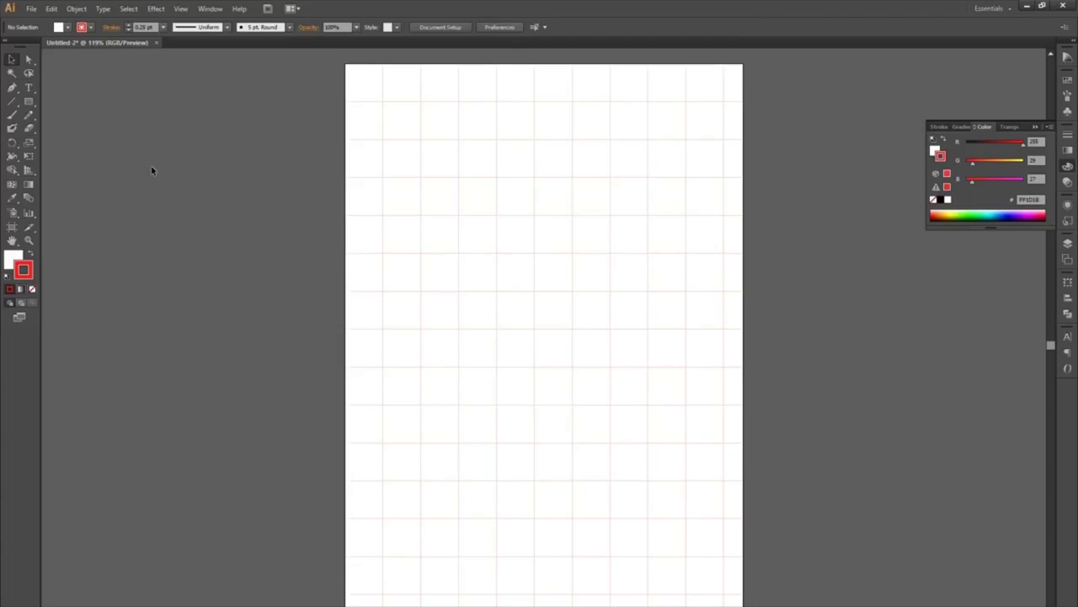
Save the document as grid-illust in Adobe Illustrator format on the Backup Plus (F:) drive with the default Illustrator options
click(31, 8)
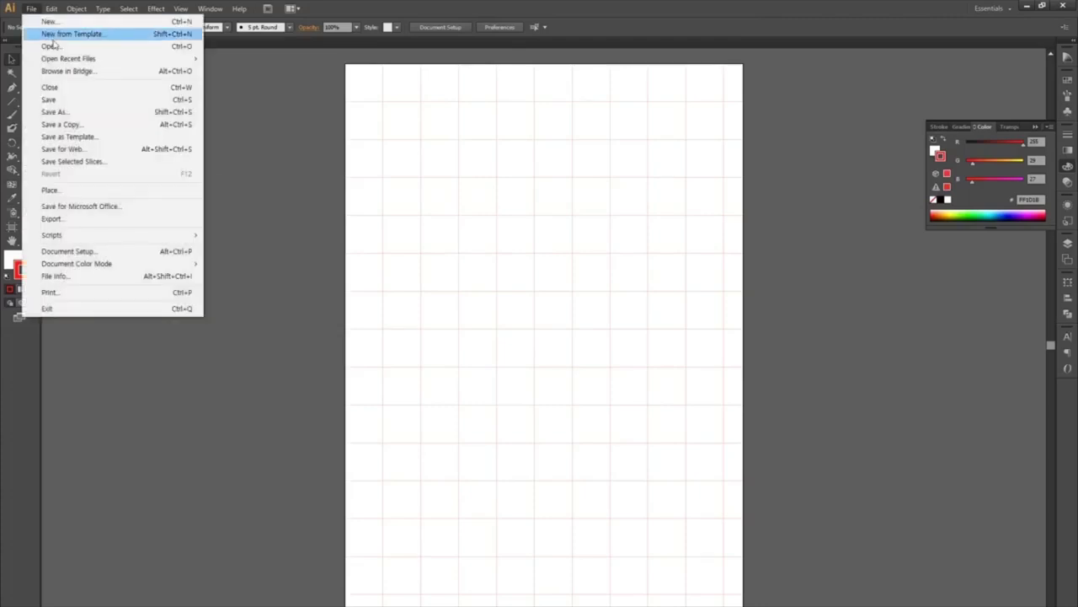
click(61, 100)
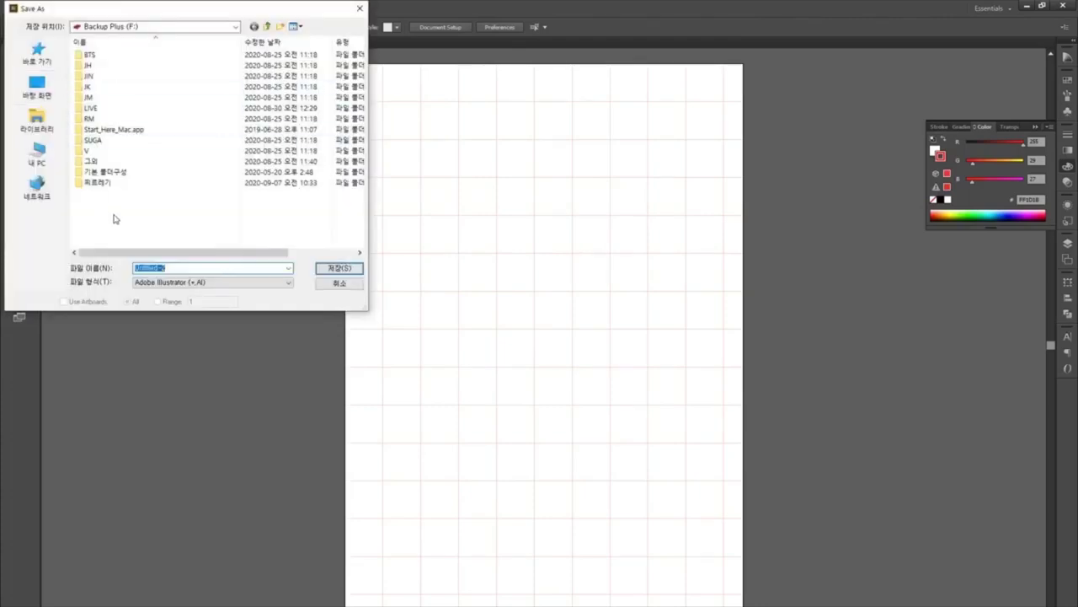
text(grid)
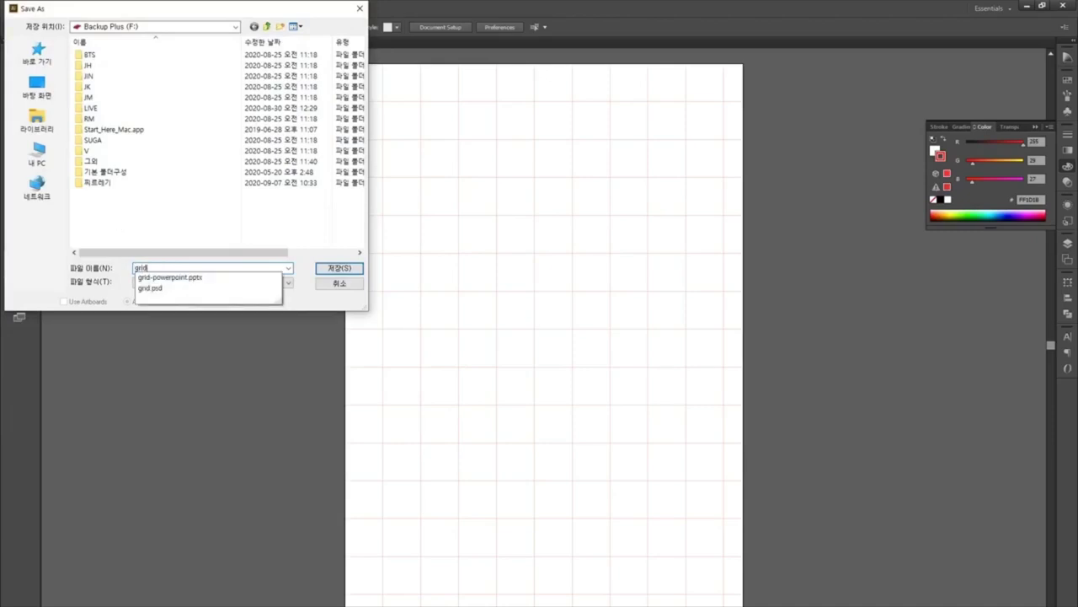
text(-세로.ai)
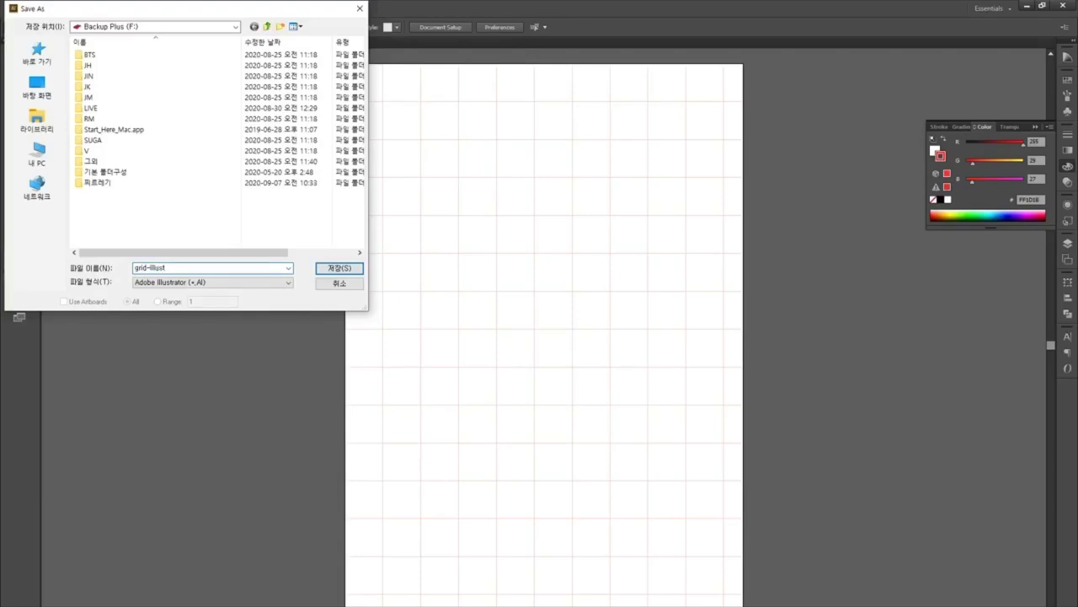
click(328, 269)
click(590, 488)
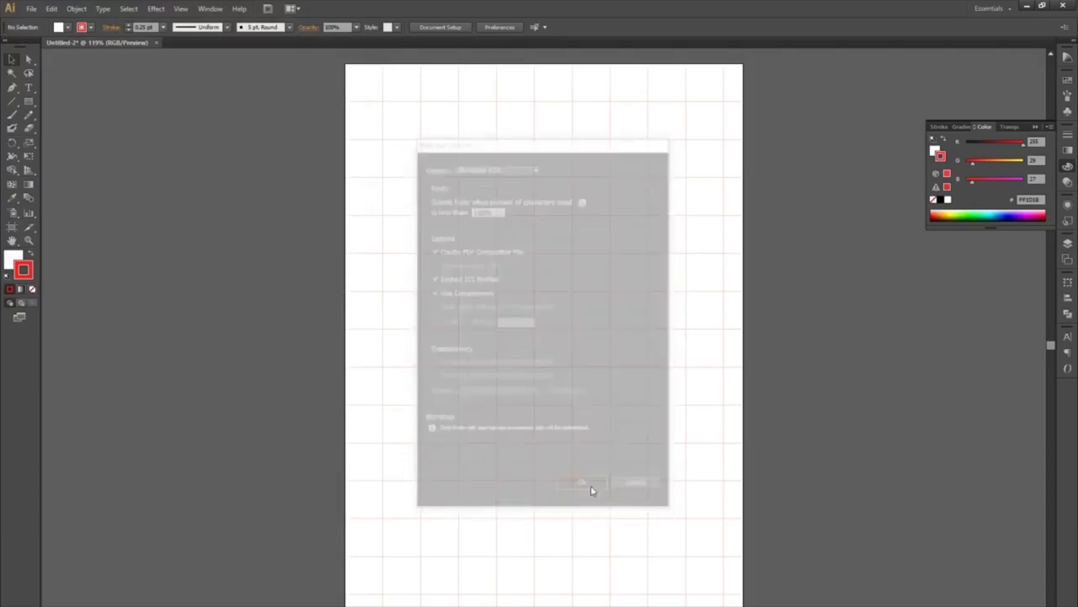
Open the file commands for the saved grid document
click(31, 9)
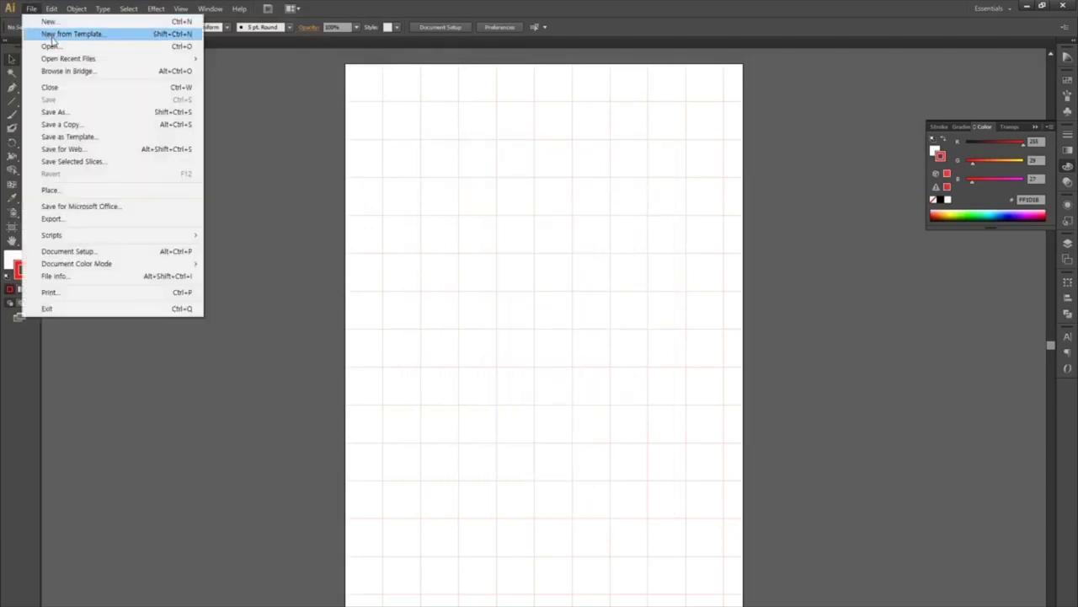
Open the jimin photo from the Backup Plus (F:) drive
click(55, 47)
scroll(126, 116, down, 3)
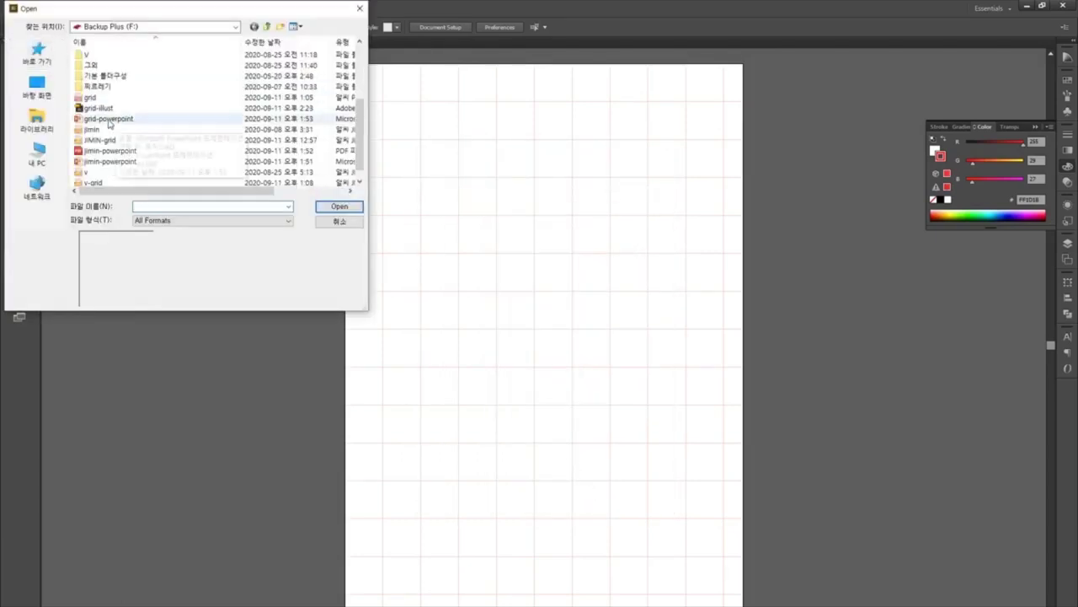
click(91, 129)
click(339, 206)
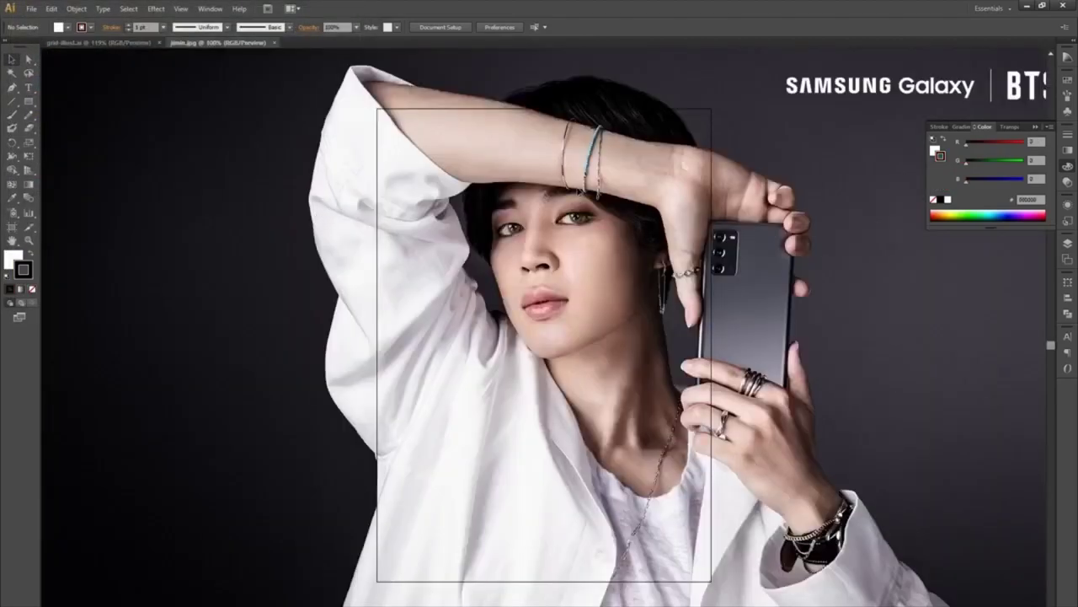
Copy the photo from the jimin.jpg document and close that document
drag(556, 189, 578, 213)
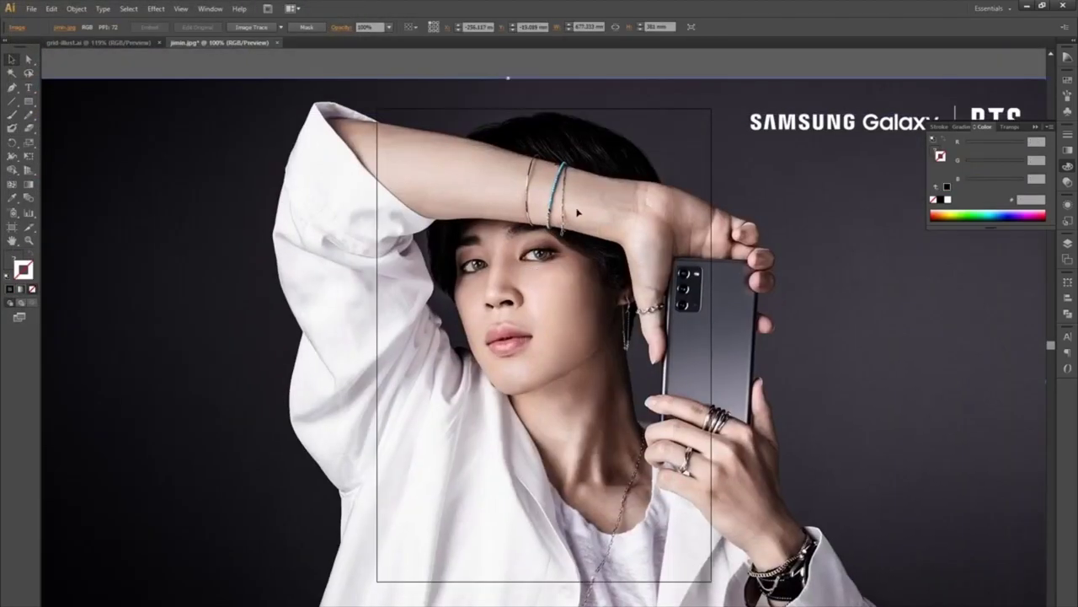
click(51, 9)
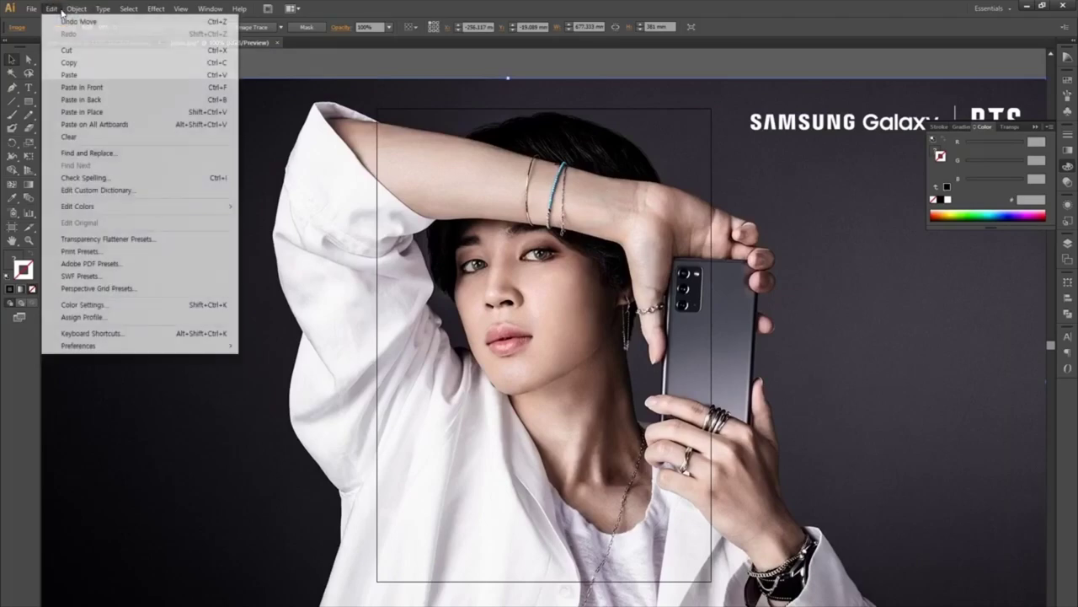
click(60, 64)
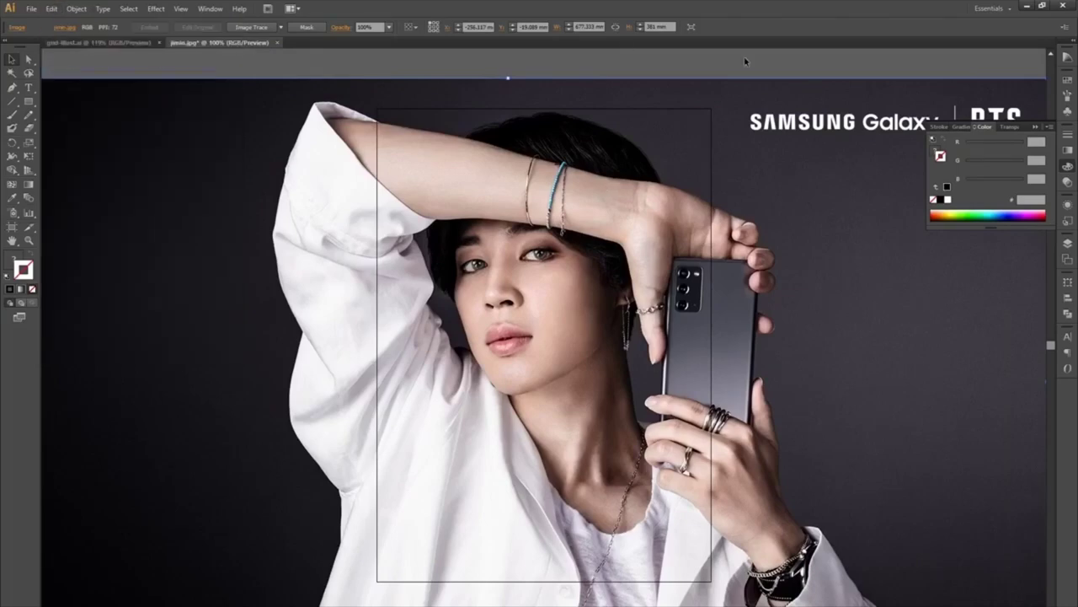
click(276, 42)
click(594, 345)
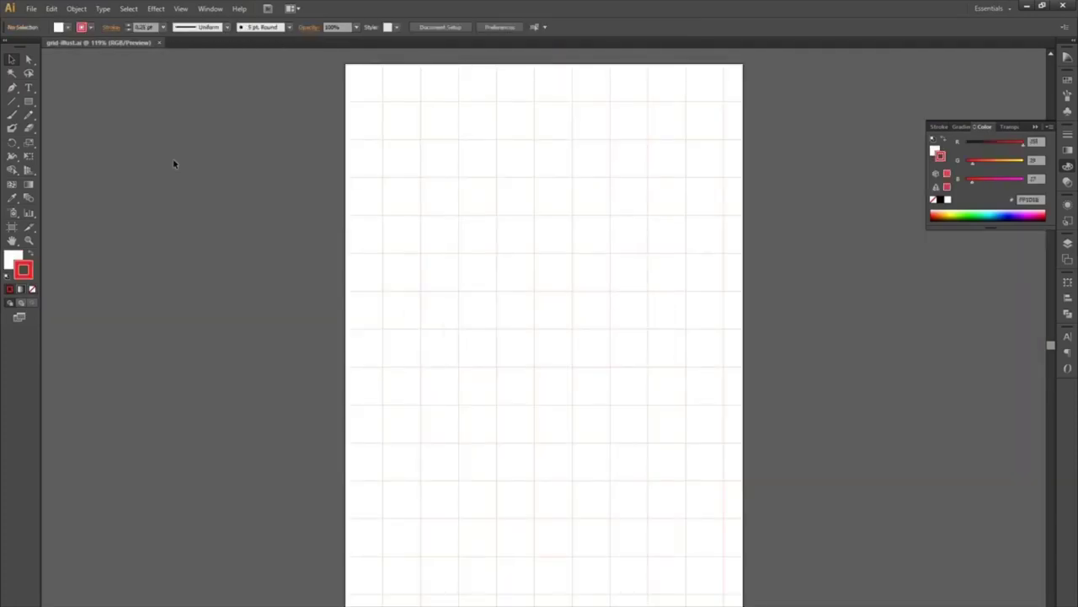
Paste the copied photo into the grid-illust document and place it so the face and arm cover the artboard
click(52, 8)
click(71, 75)
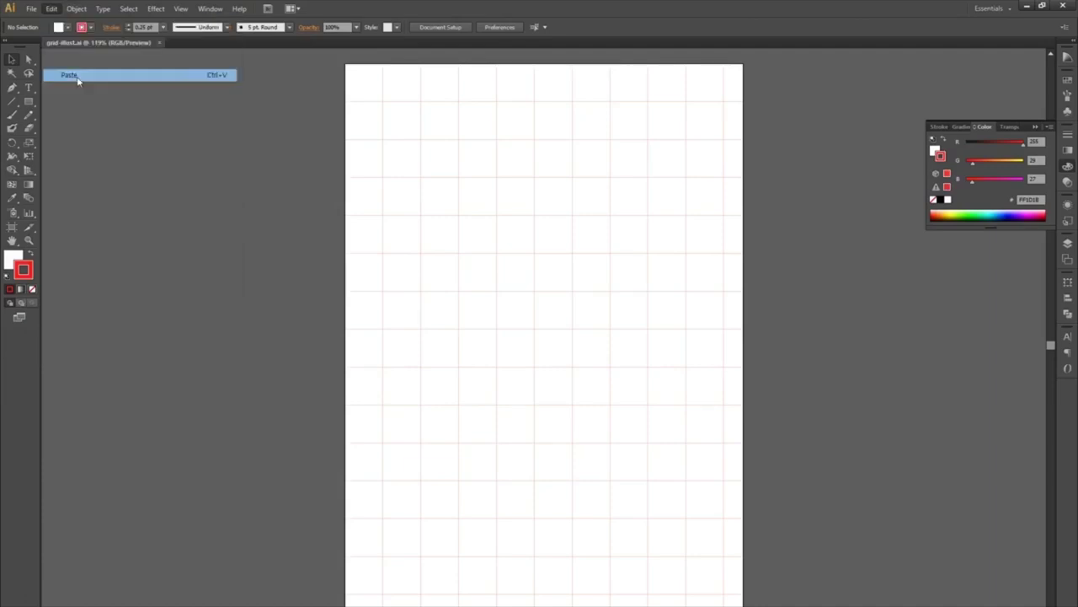
drag(819, 176, 792, 236)
Send the pasted photo backward so it sits behind the red grid lines
click(76, 9)
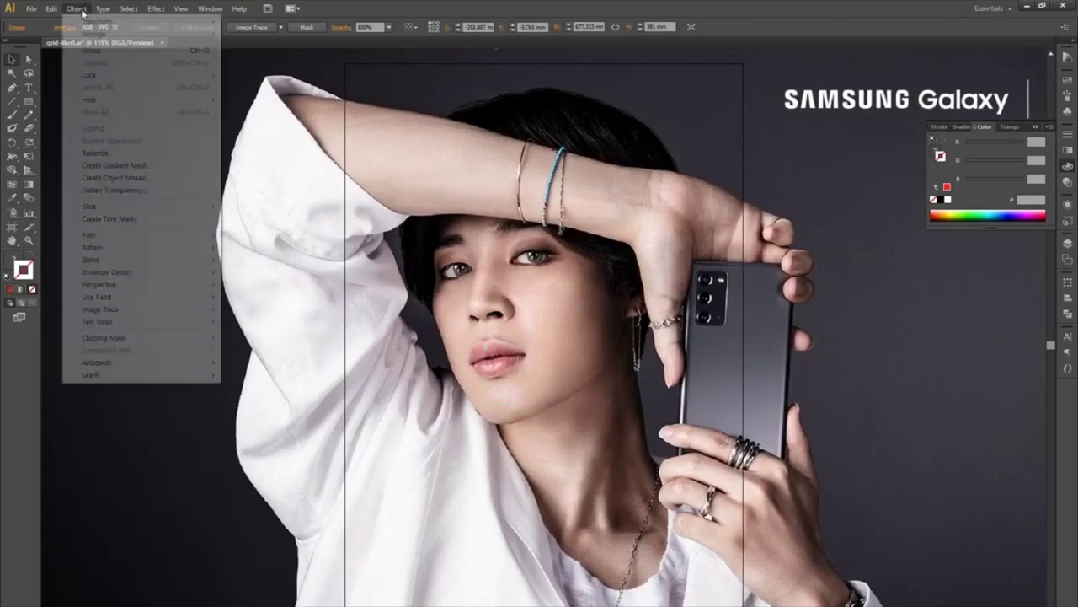
mouse_move(101, 38)
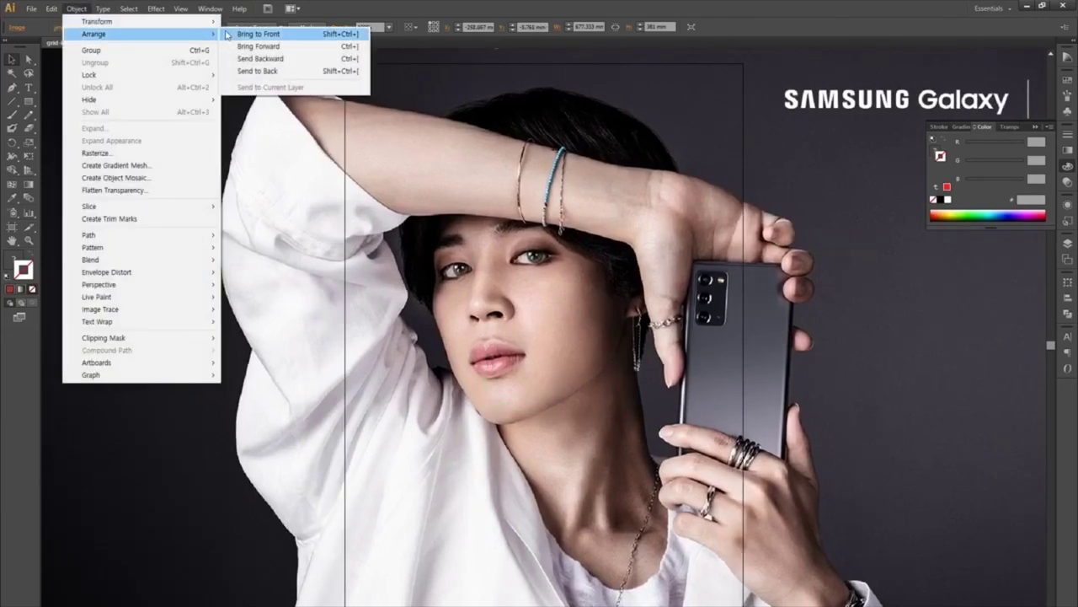
click(263, 59)
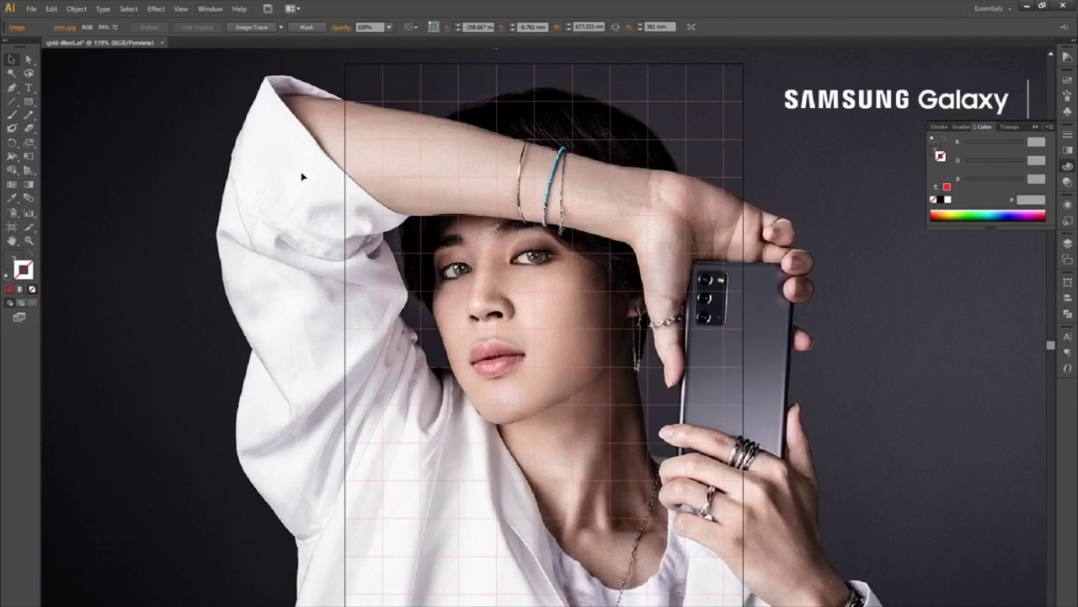
Convert the colours of the selected photo to grayscale
click(52, 9)
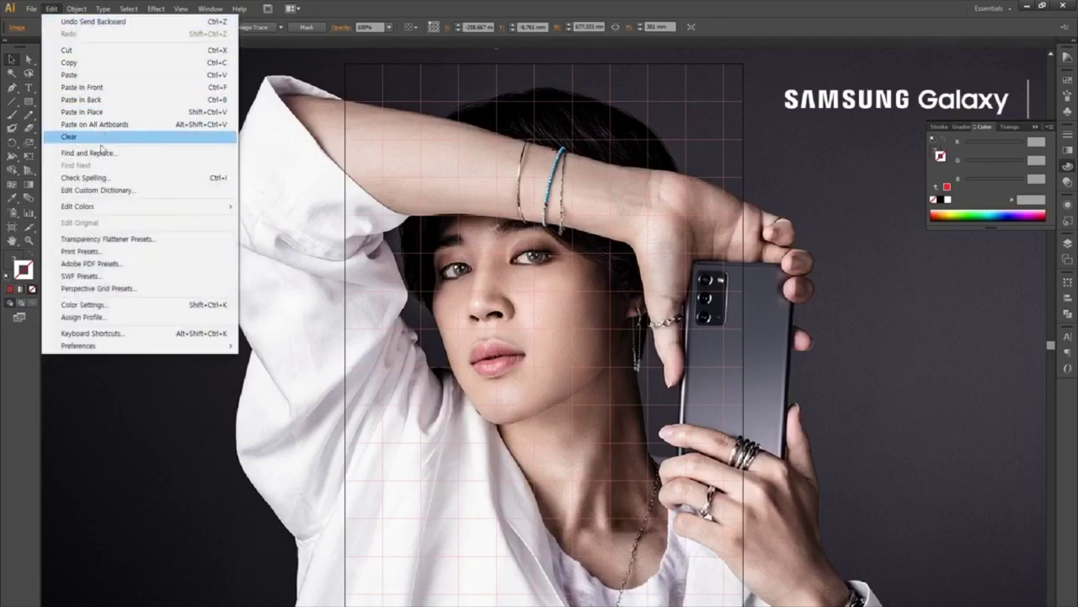
mouse_move(100, 207)
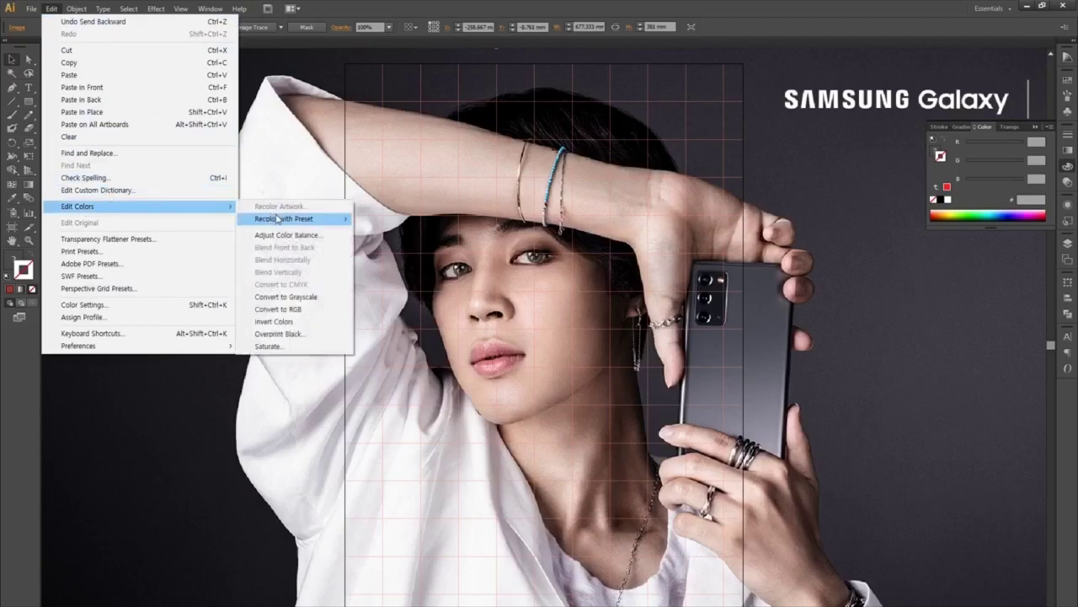
click(299, 297)
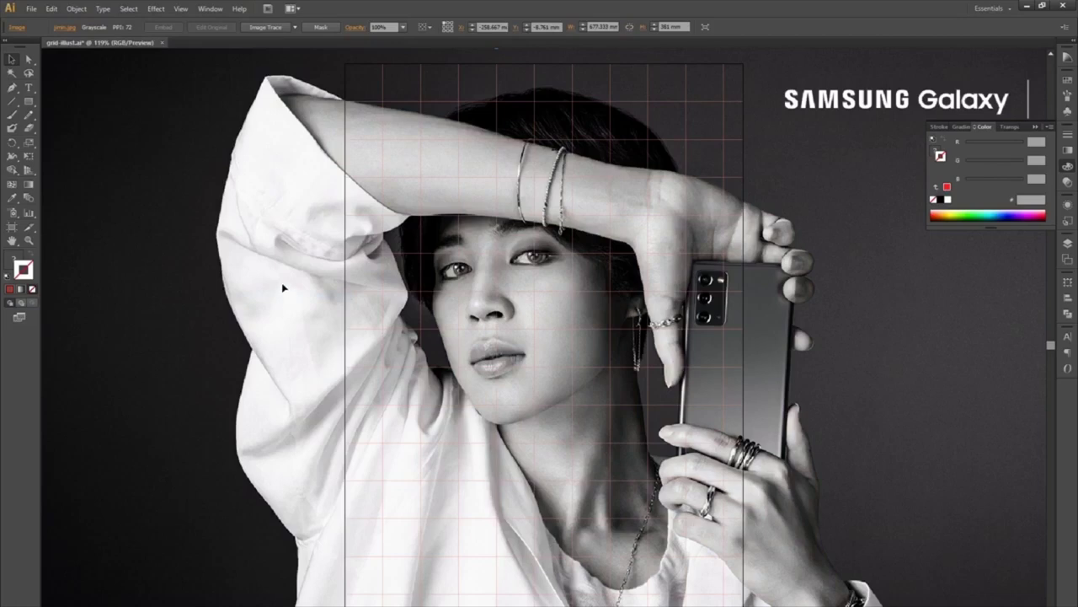
Choose the Canon-MF620C-UFRII_LT printer in the print settings and leave them without printing
click(33, 10)
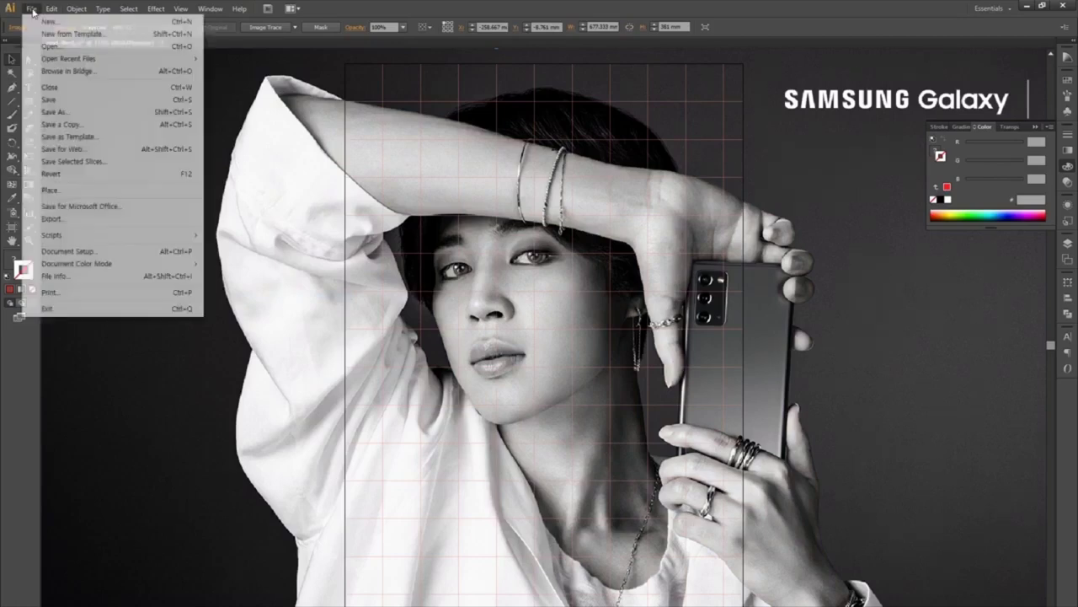
click(51, 291)
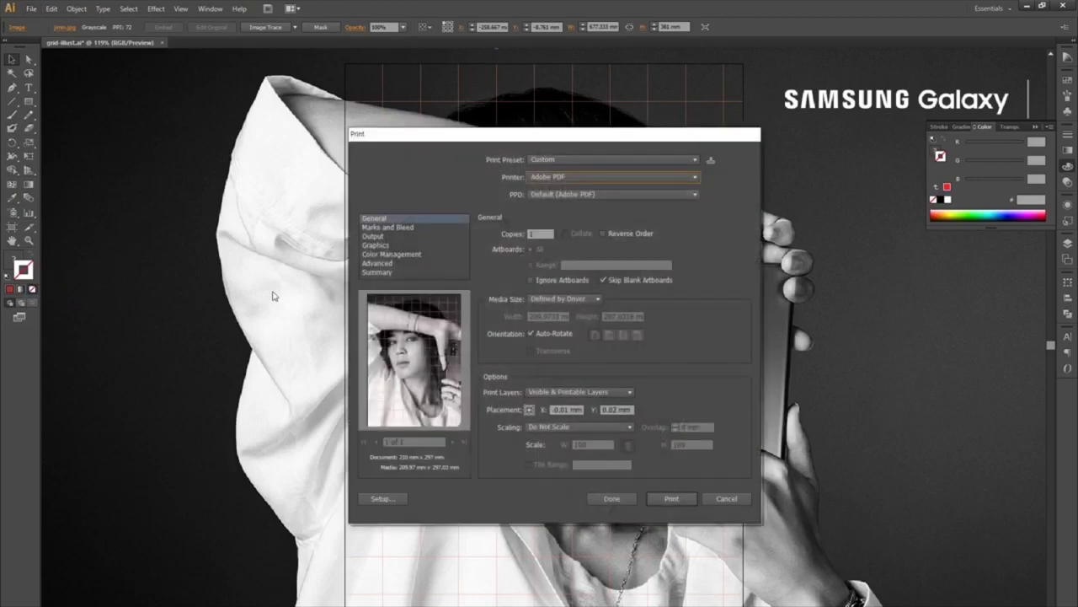
click(655, 176)
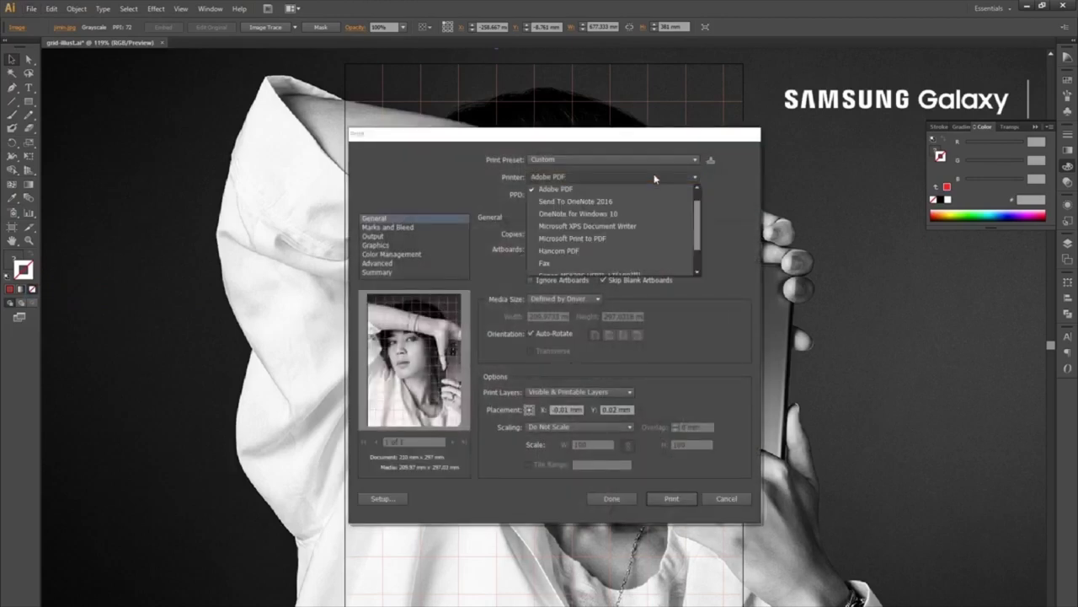
scroll(600, 231, down, 3)
click(602, 247)
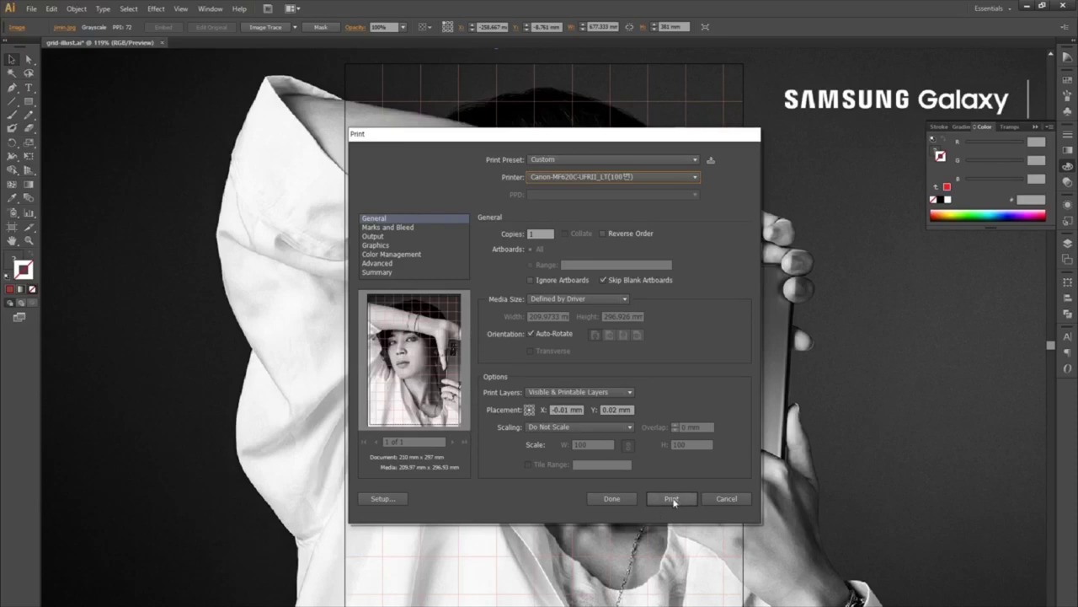
click(718, 499)
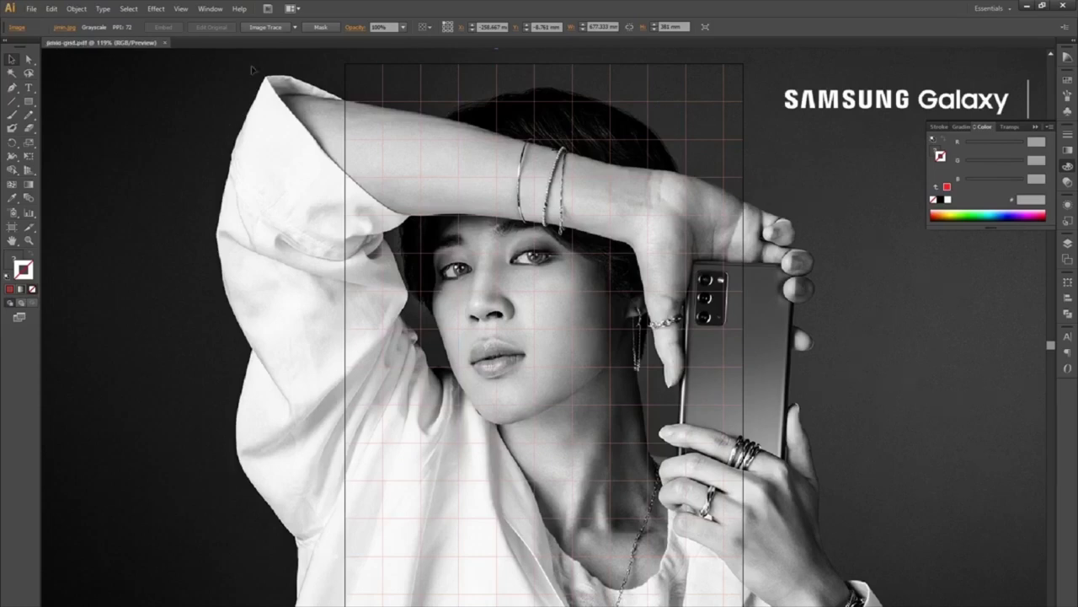
Save the document under the name jimin-illust in Adobe PDF format with the Illustrator Default preset
click(35, 9)
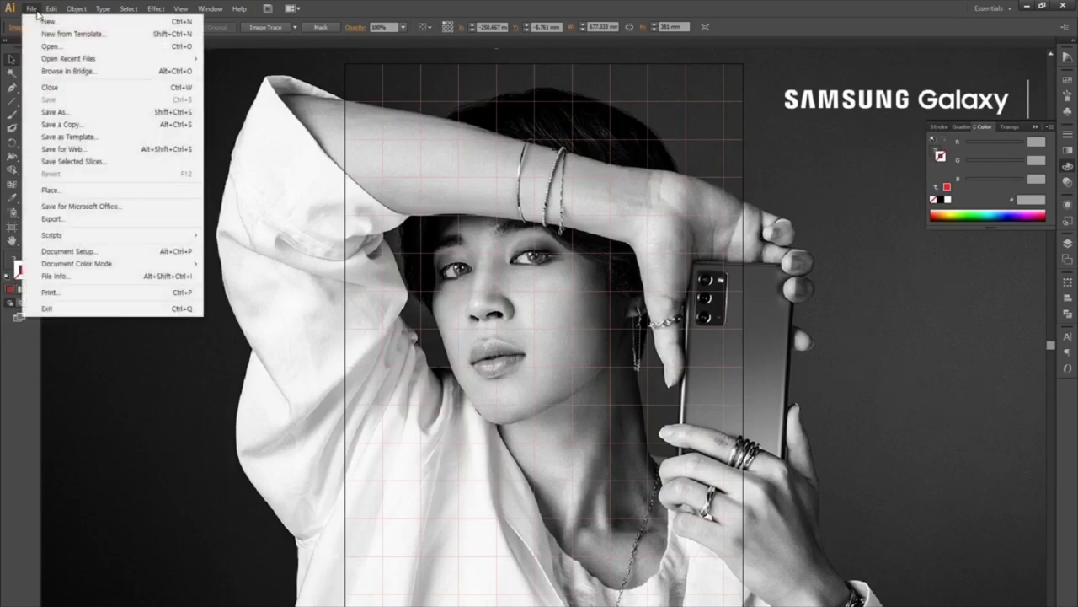
click(49, 111)
click(164, 267)
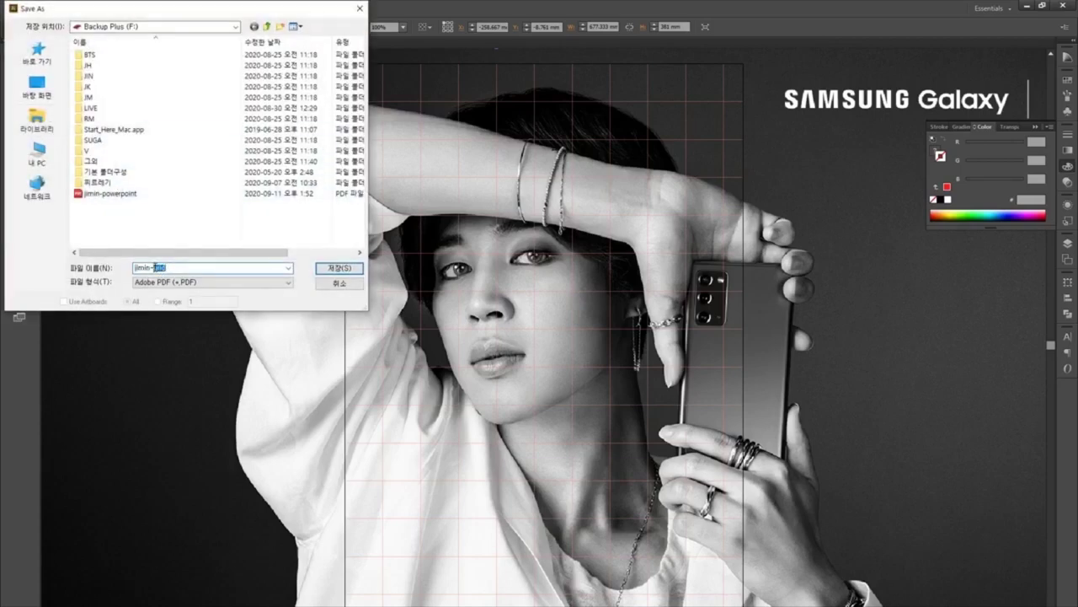
key(BackSpace)
text(illust)
click(213, 282)
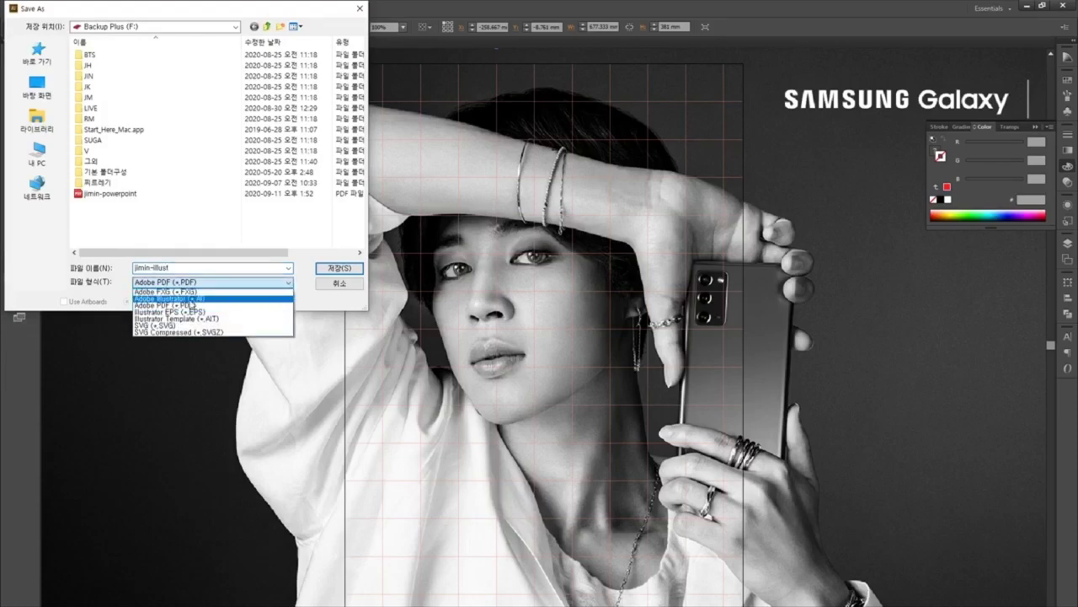
click(192, 293)
click(206, 284)
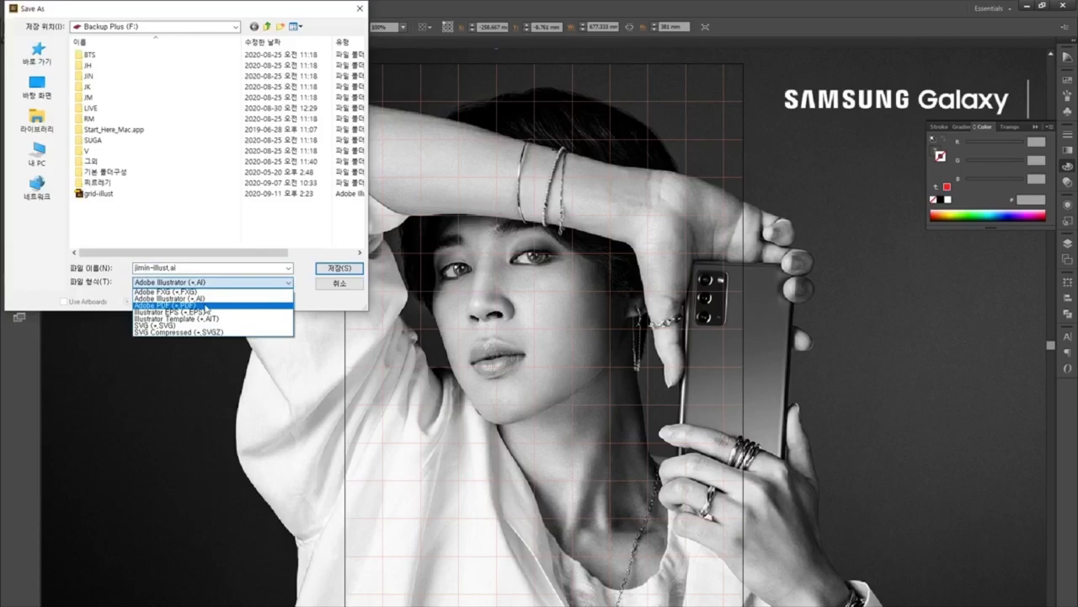
click(206, 306)
click(333, 268)
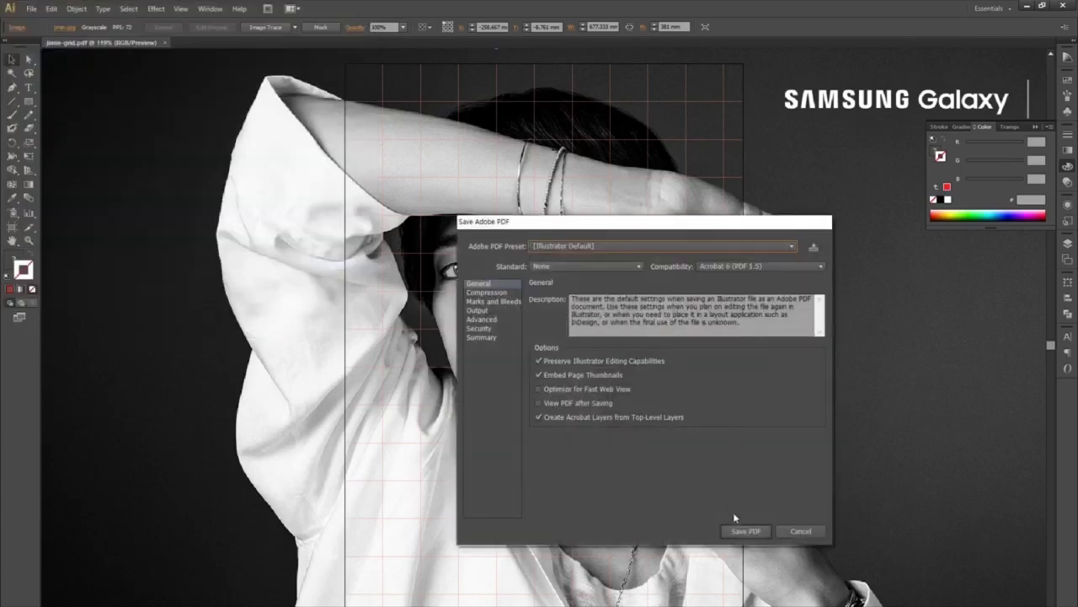
click(740, 530)
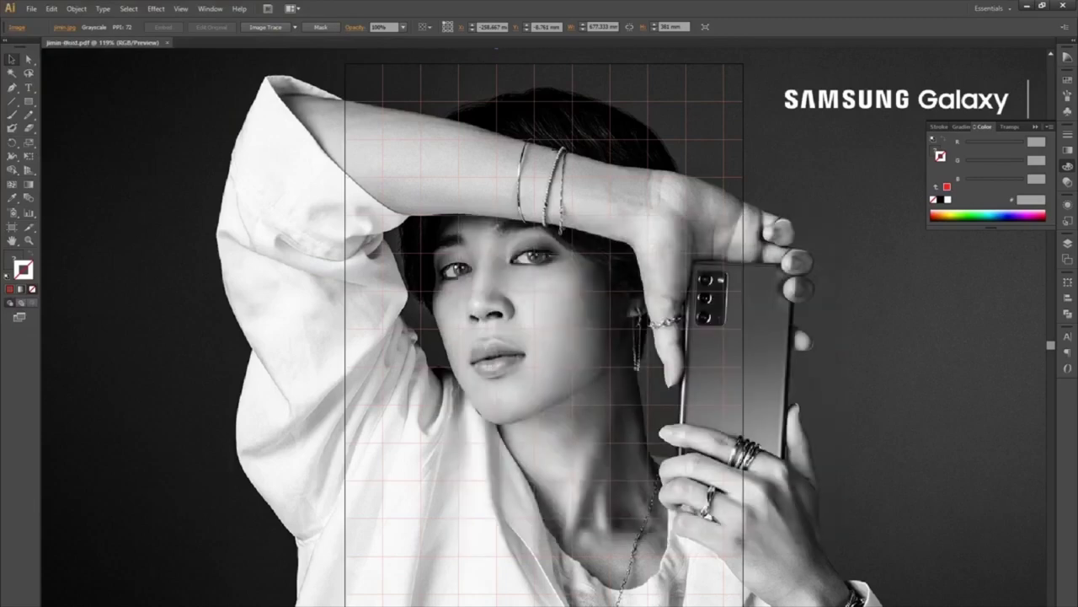
Switch to File Explorer and upload the jimin-illust PDF from Backup Plus (F:) to My Drive in Google Drive
key(alt+Tab)
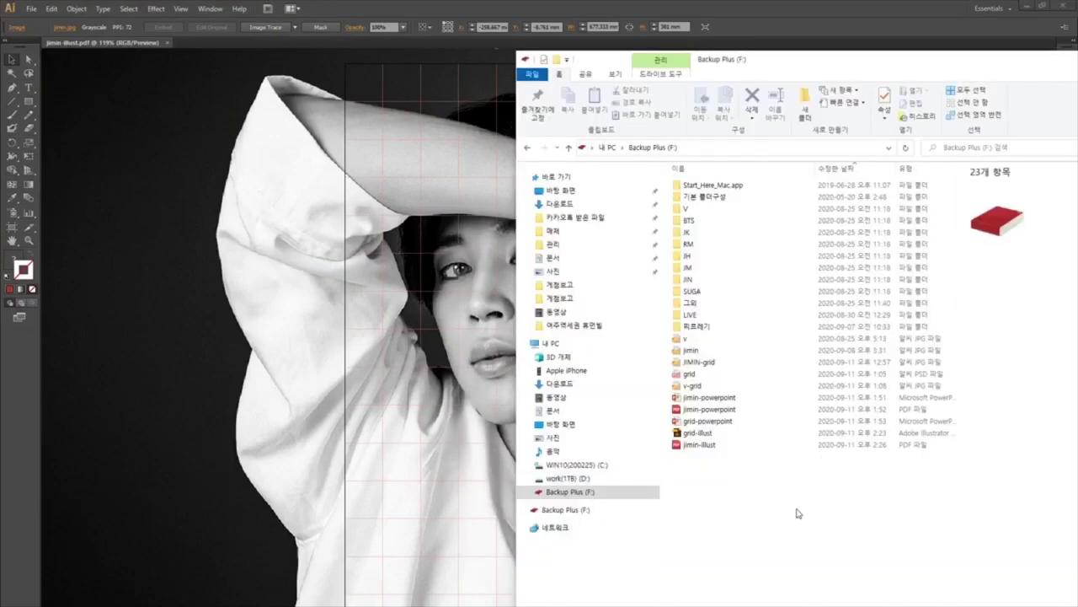
click(698, 444)
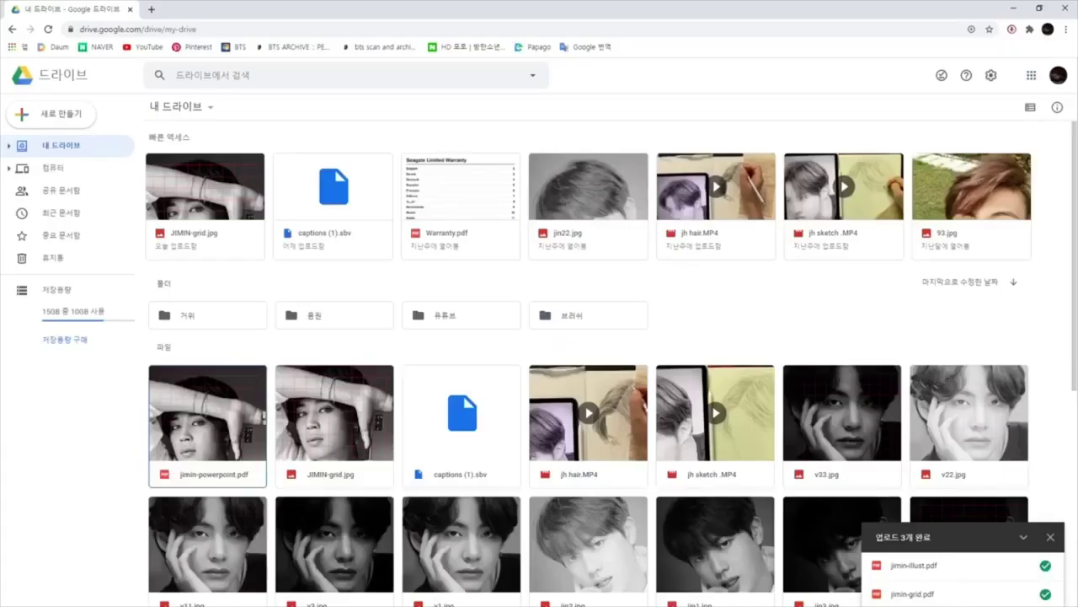
key(alt+Tab)
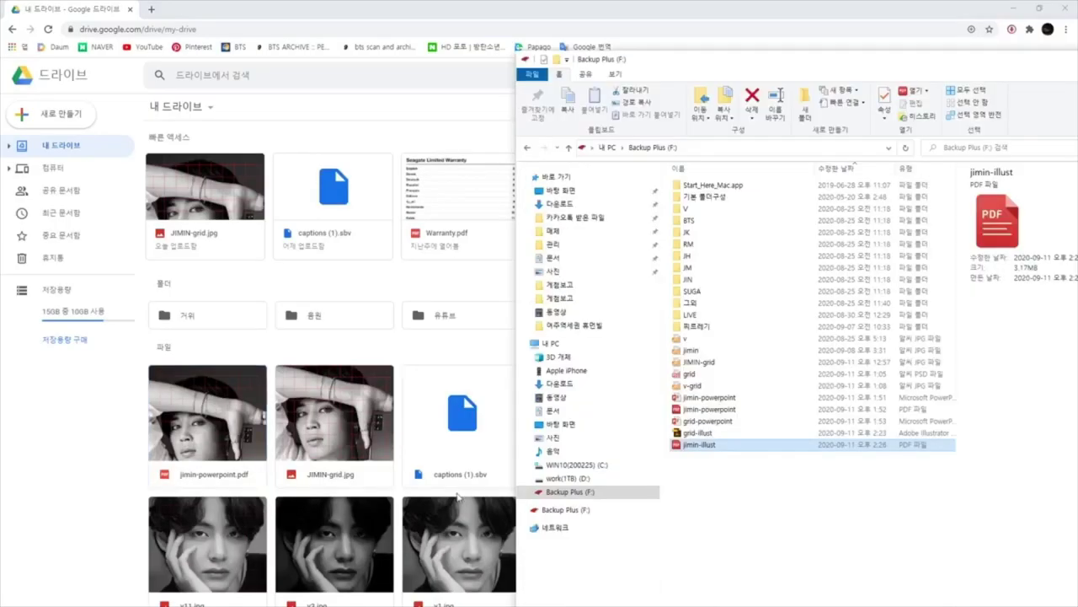
click(694, 447)
drag(695, 454, 425, 380)
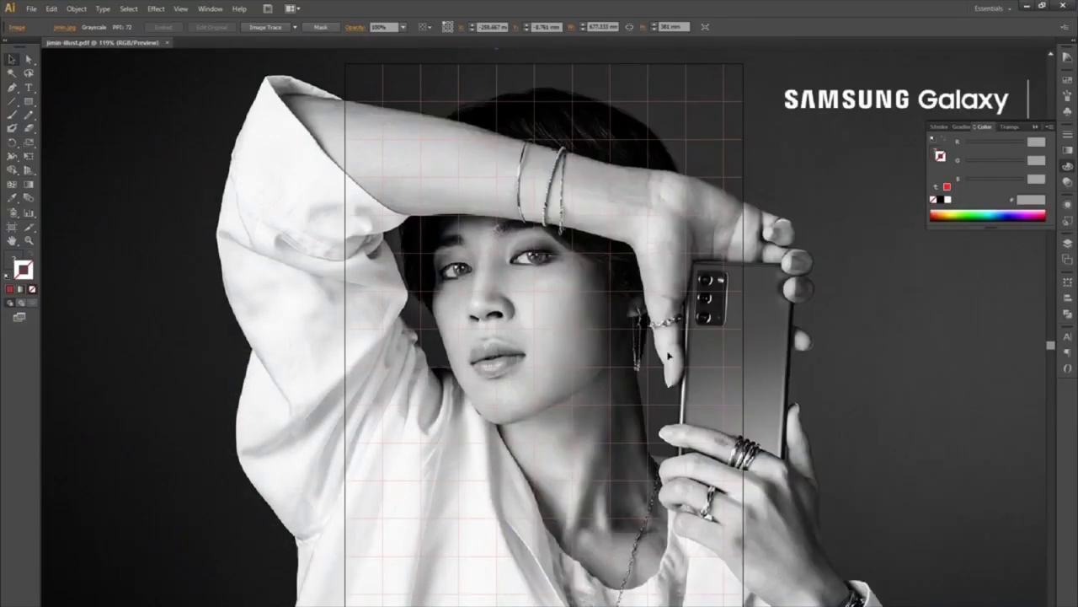
Delete the photo from the gridded Illustrator document and open the image file v from Backup Plus (F:)
key(Delete)
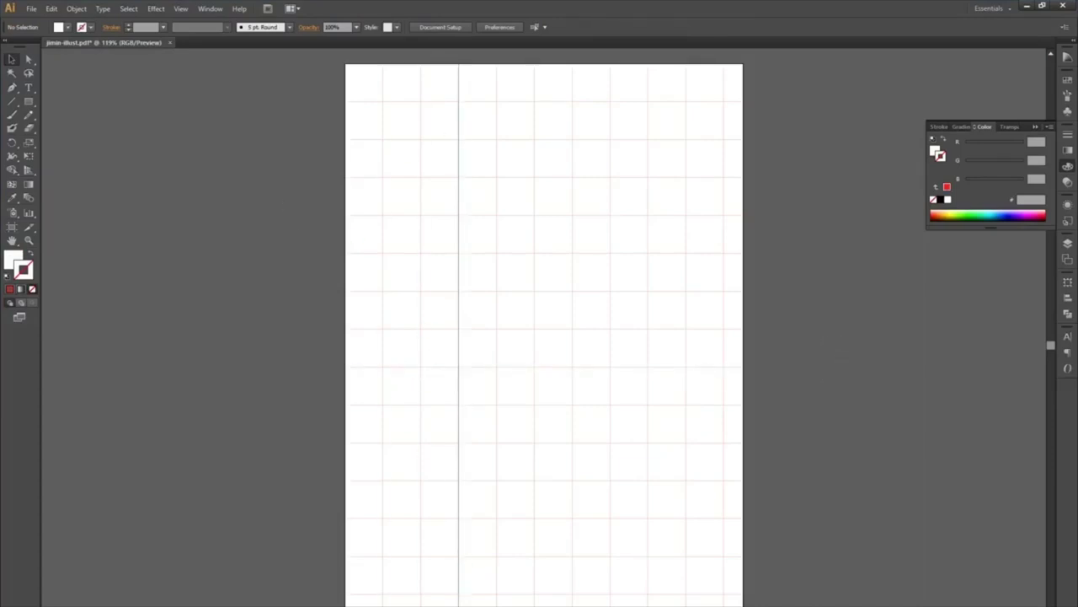
click(31, 9)
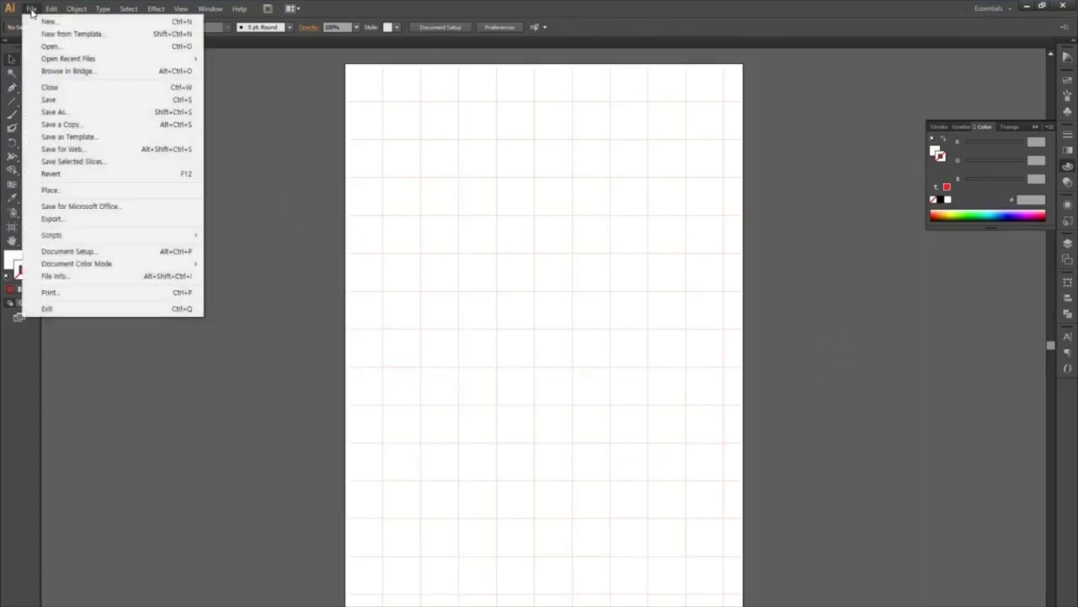
click(54, 47)
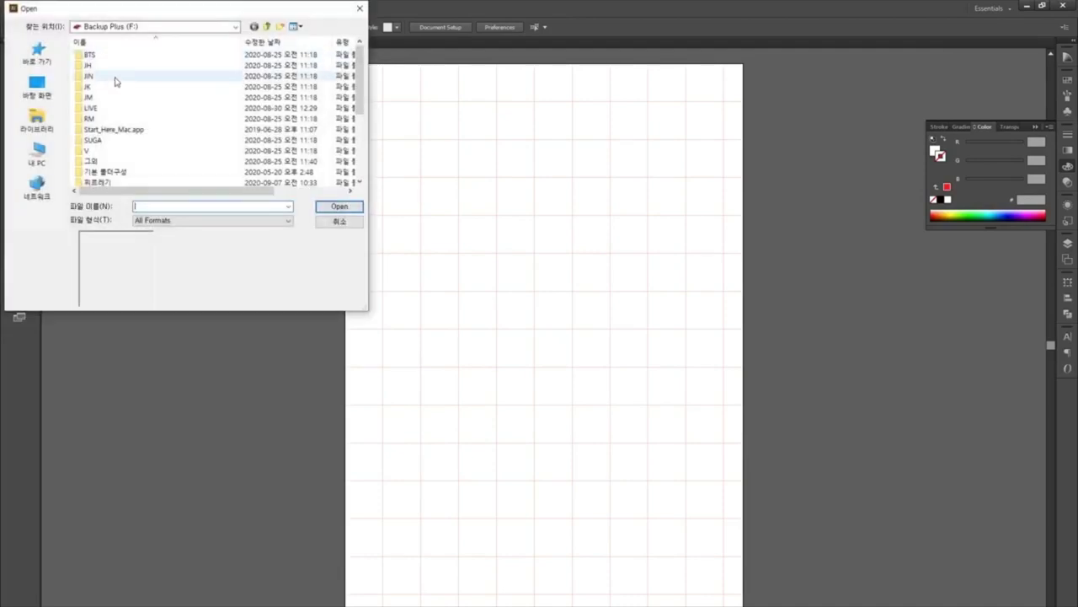
scroll(124, 141, down, 4)
scroll(127, 147, down, 1)
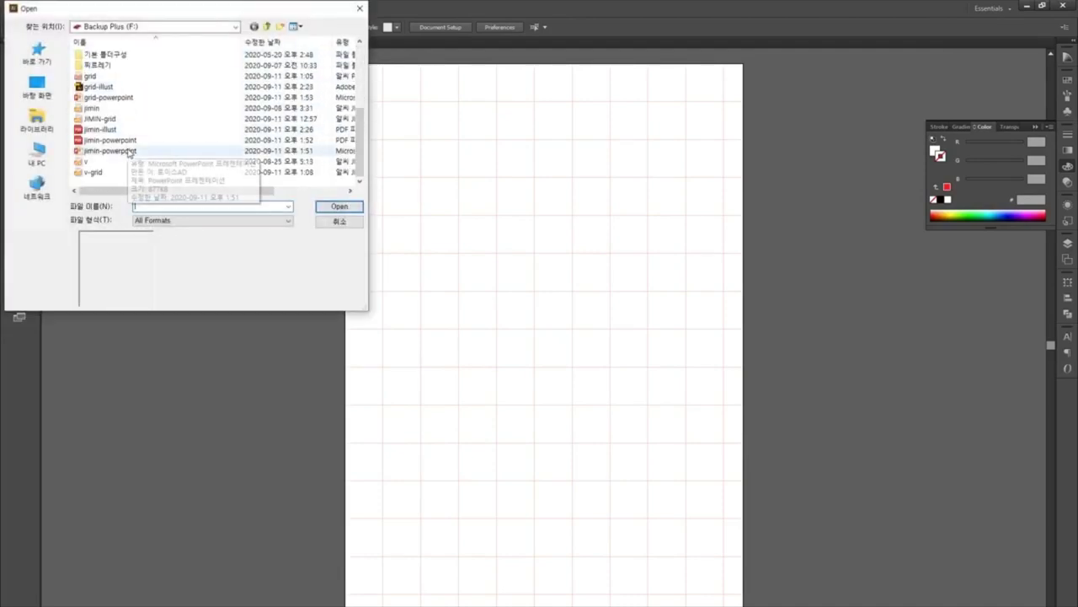
click(139, 163)
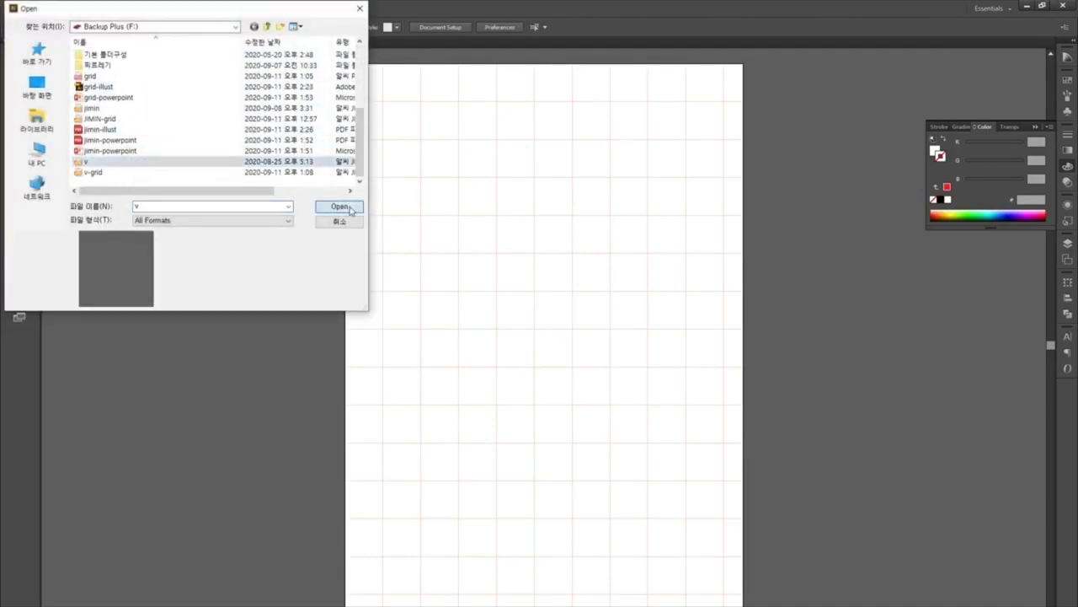
click(350, 208)
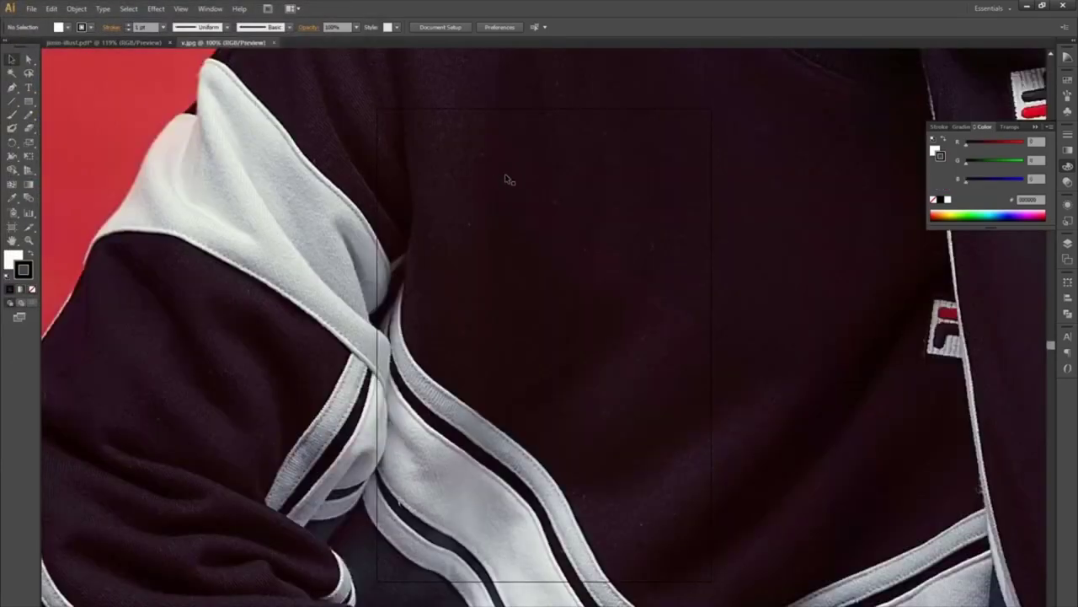
Copy the photo from the v.jpg document, close that document, and paste the photo into the gridded jimin-illust document
click(830, 187)
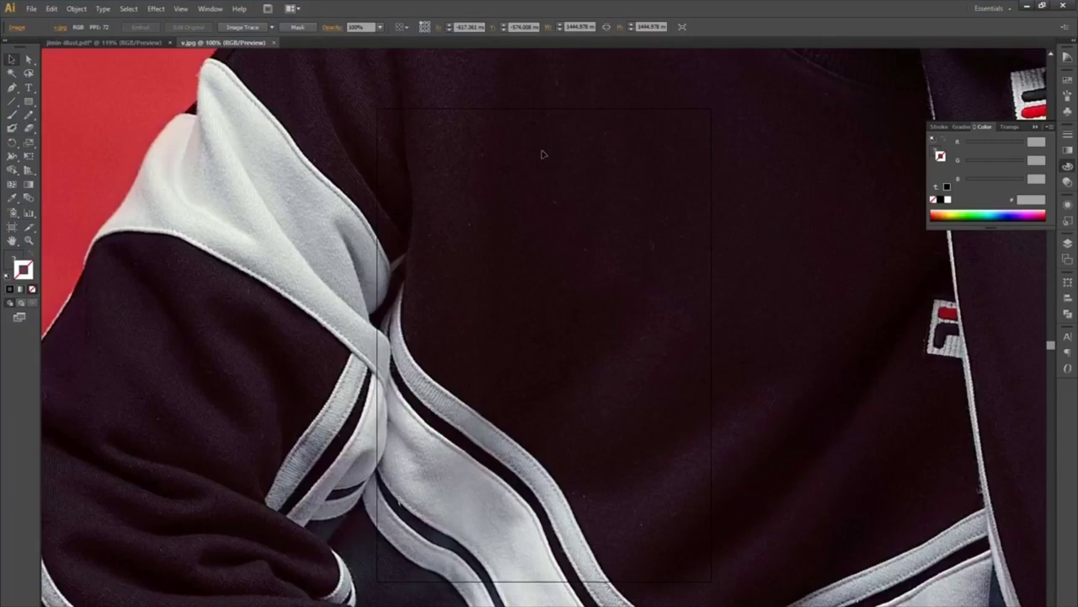
click(52, 10)
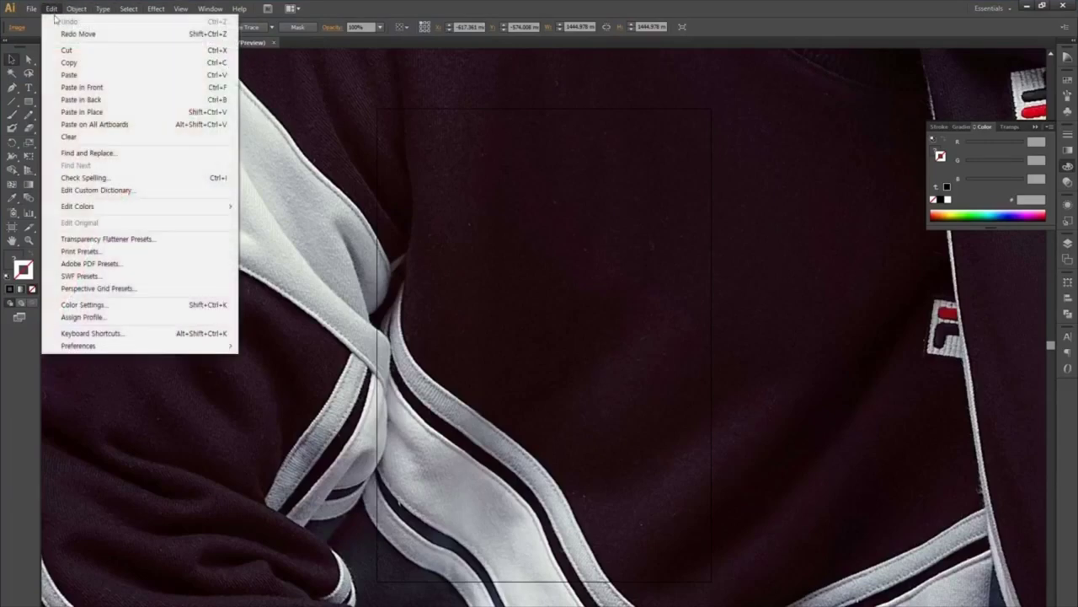
click(72, 63)
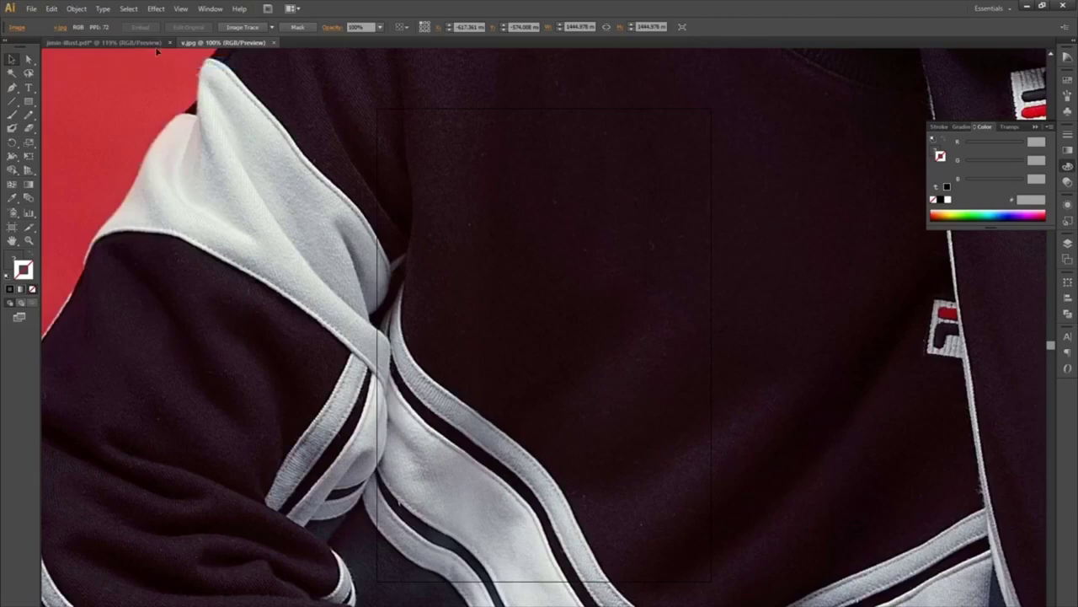
click(275, 43)
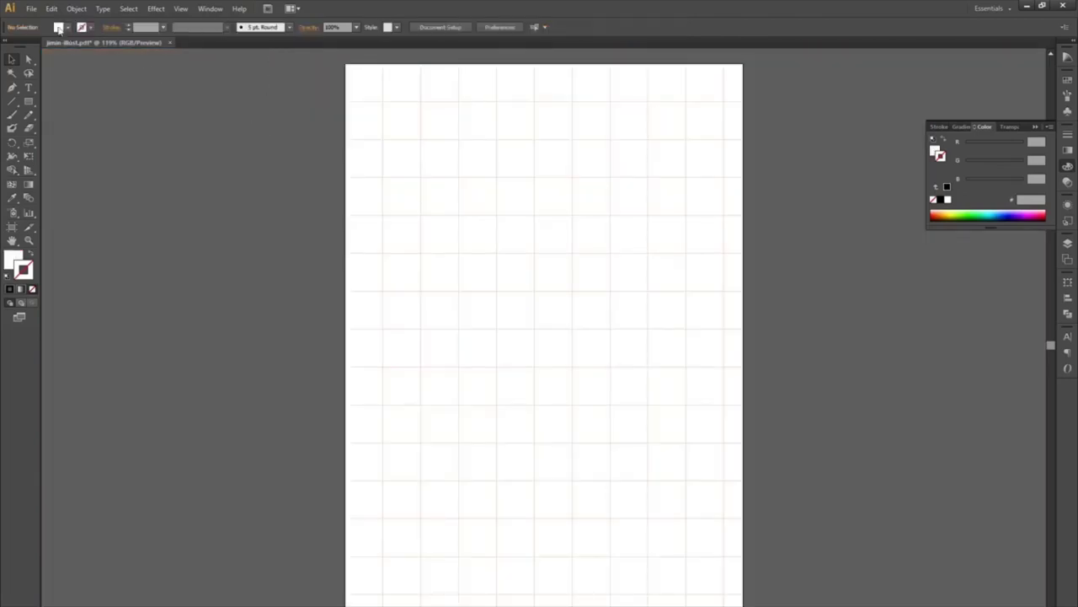
click(51, 9)
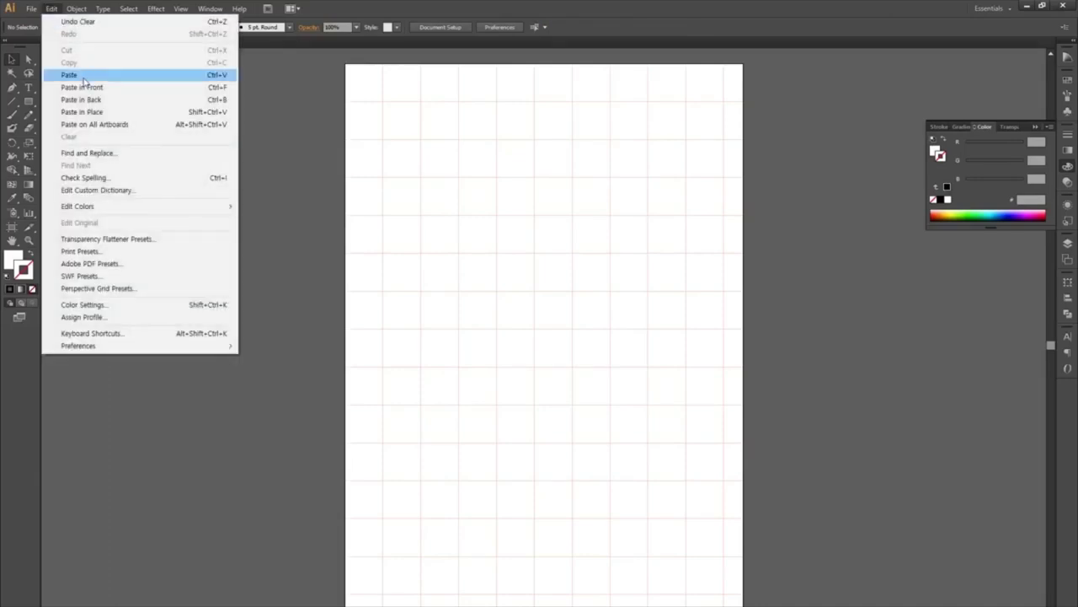
click(83, 76)
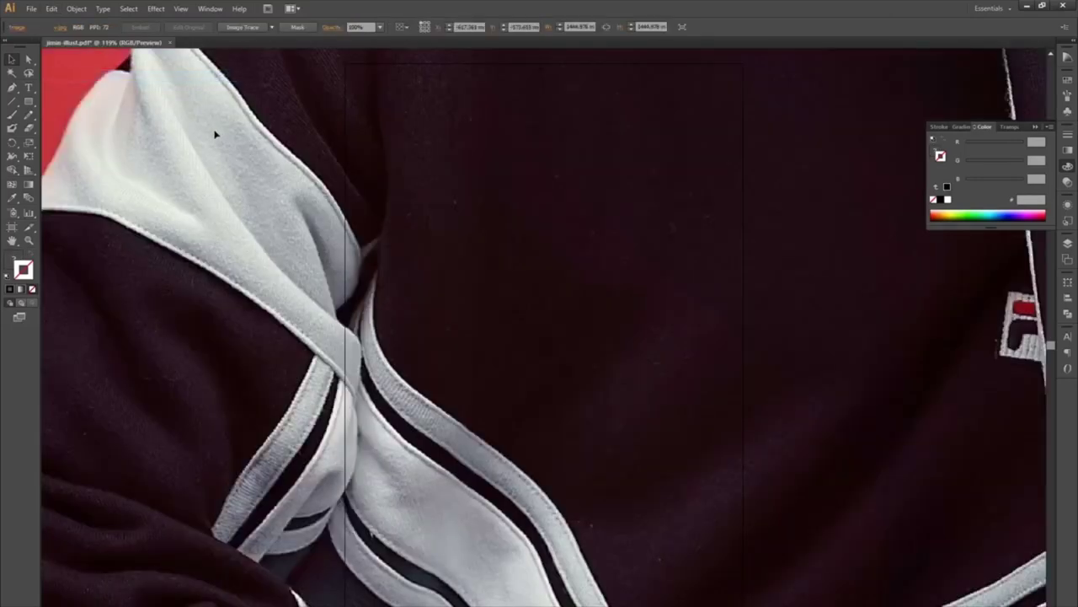
Scale the pasted photo uniformly to 50% and move it so the head and face fit within the artboard
double_click(29, 145)
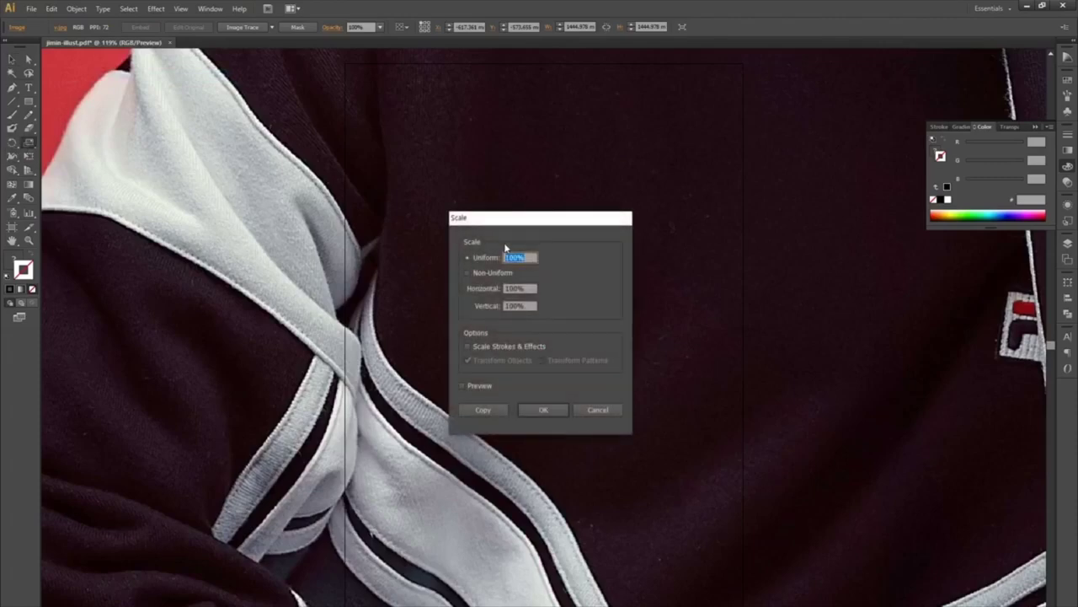
text(50)
key(Return)
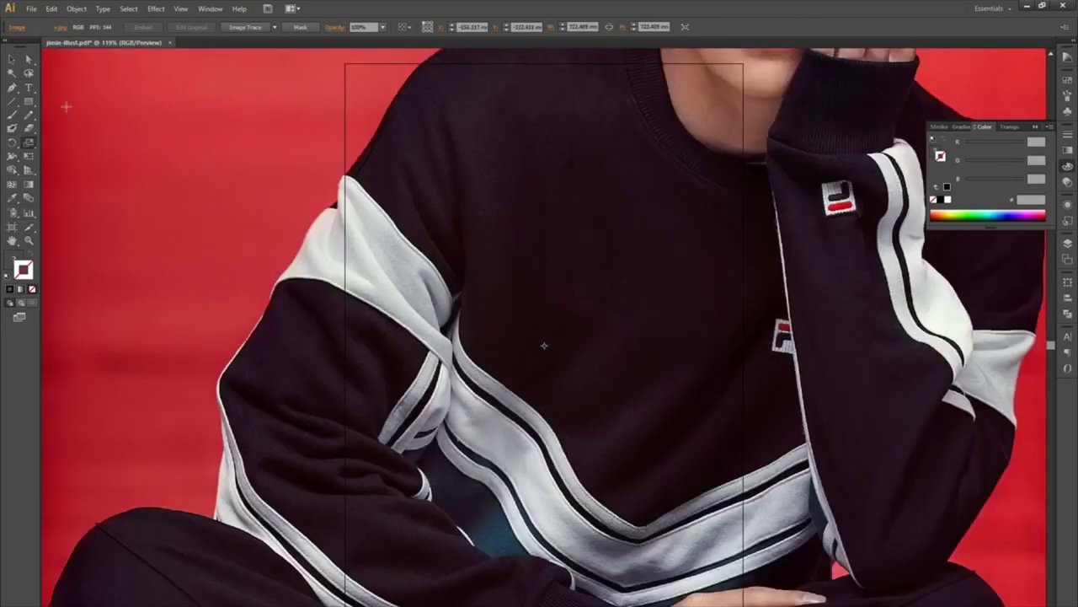
click(12, 59)
drag(827, 100, 647, 314)
drag(823, 241, 787, 292)
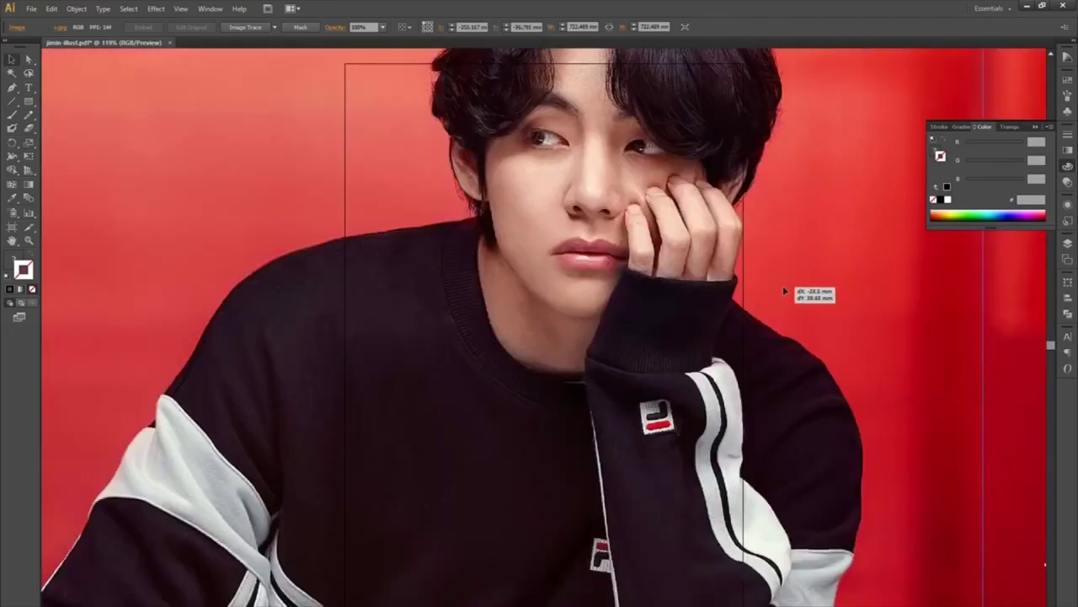
drag(835, 244, 844, 314)
Send the photo backward behind the grid lines and convert it to grayscale
right_click(844, 315)
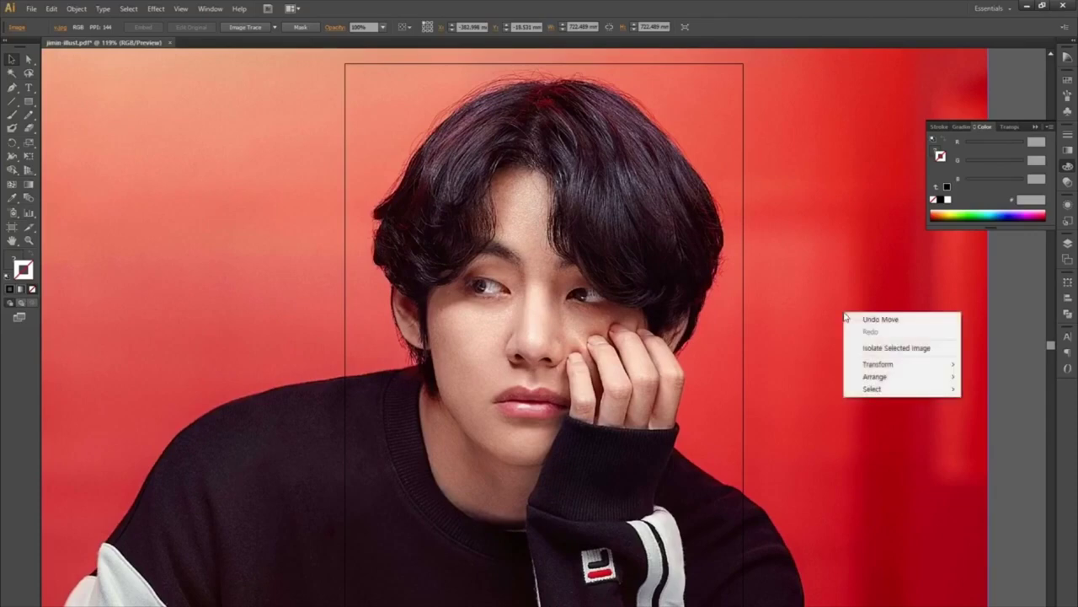
mouse_move(881, 381)
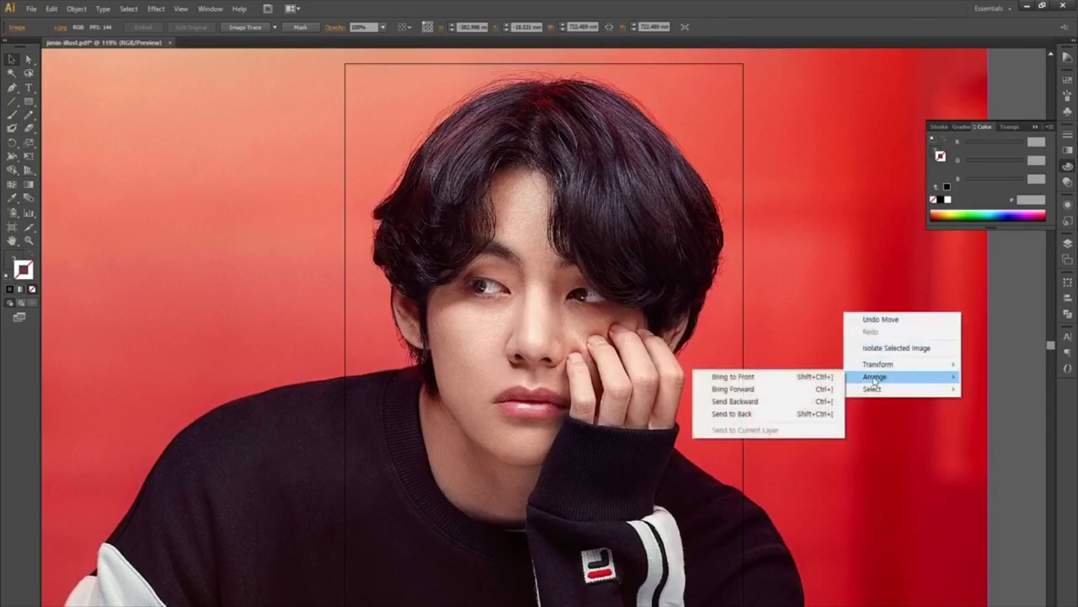
click(779, 402)
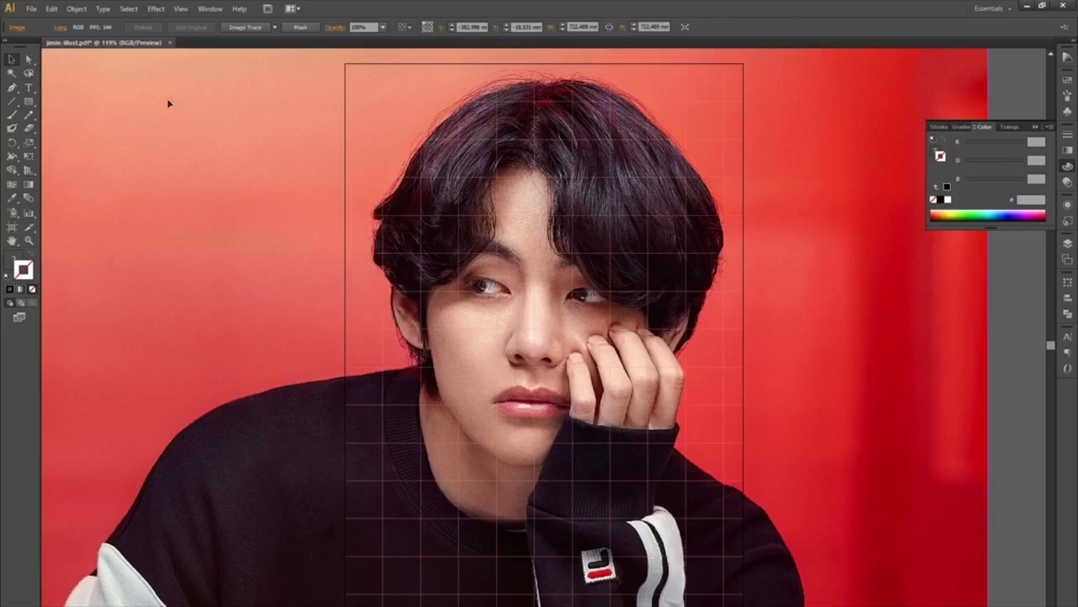
click(51, 9)
mouse_move(91, 207)
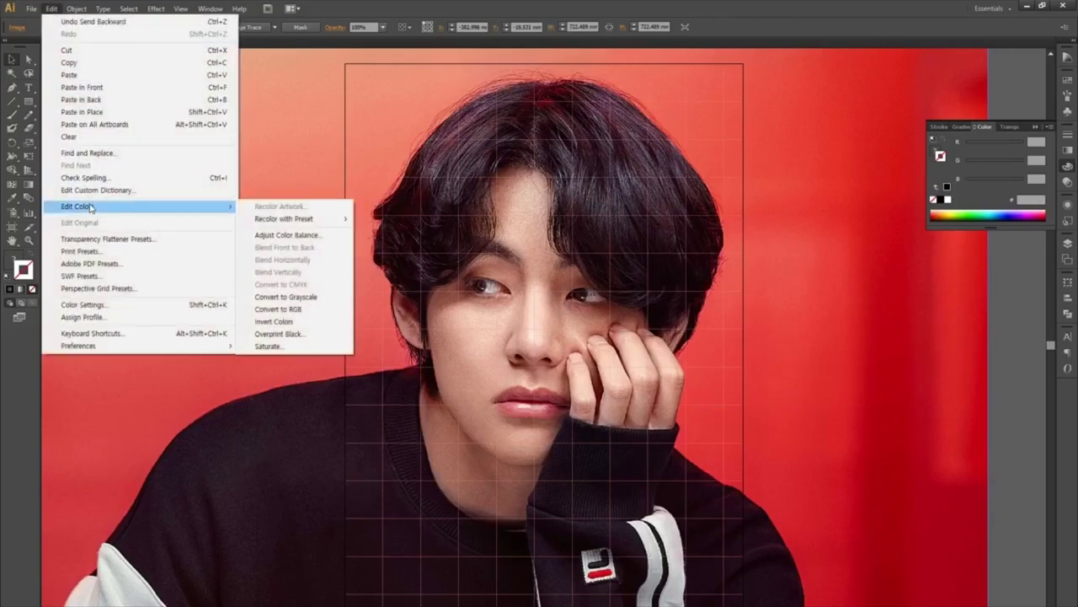
click(287, 297)
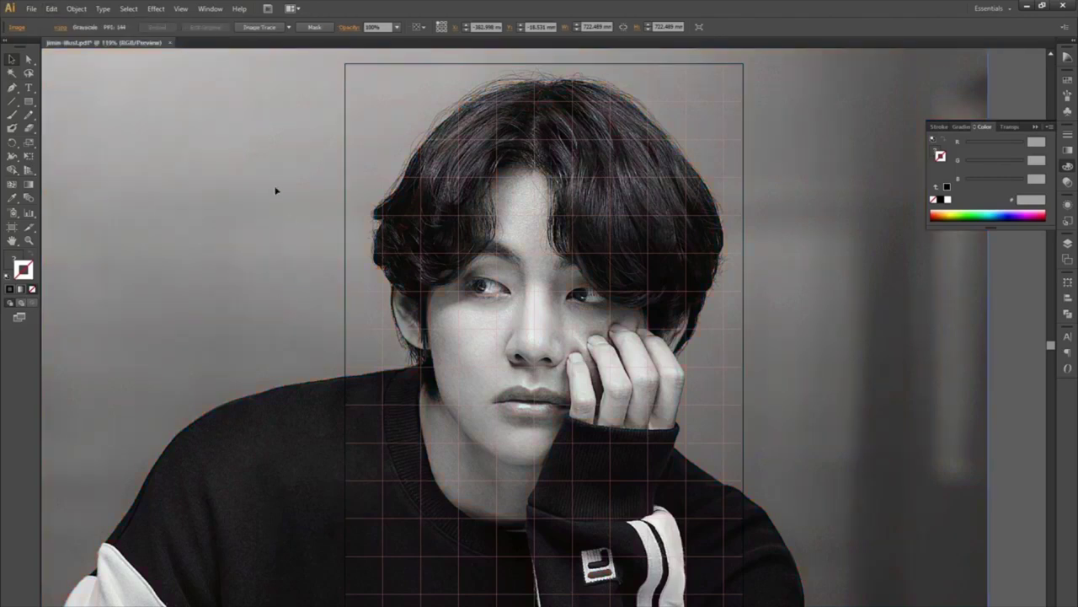
Check the gridded photo in the print preview and leave the print settings without printing
click(31, 9)
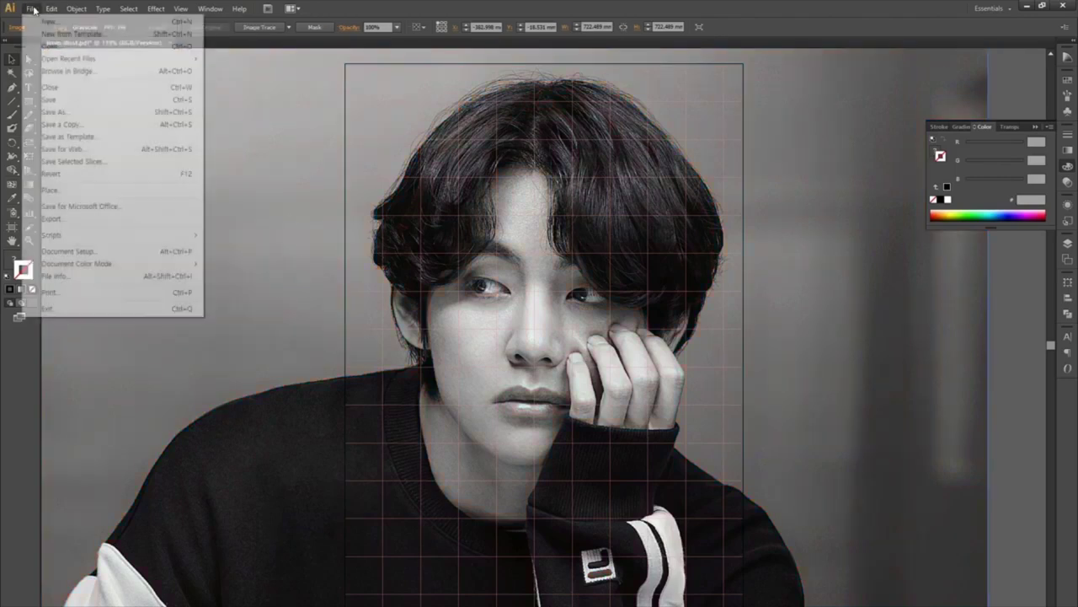
click(70, 292)
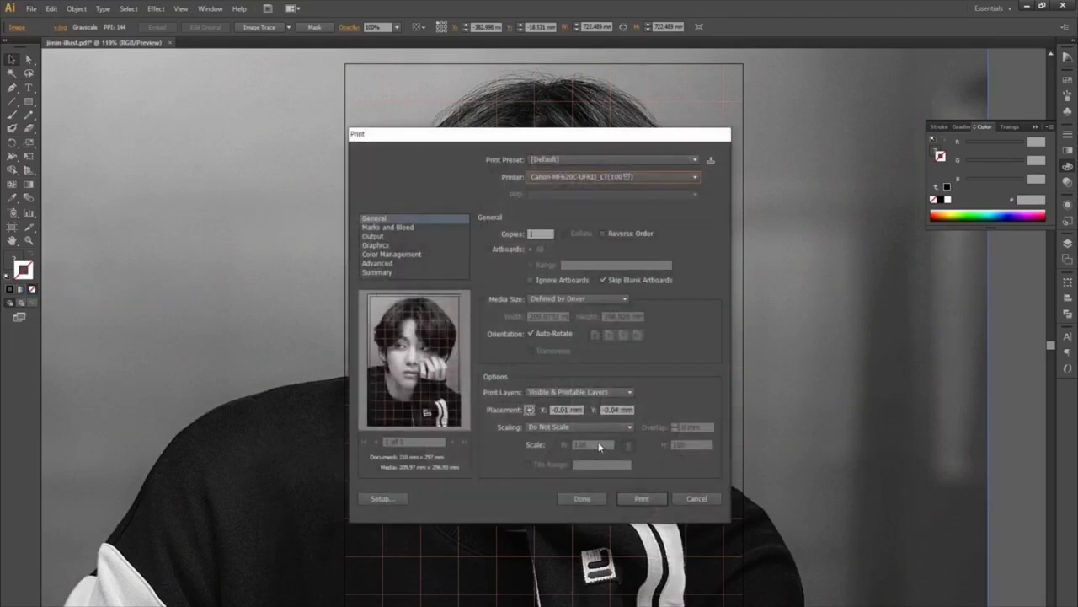
click(699, 499)
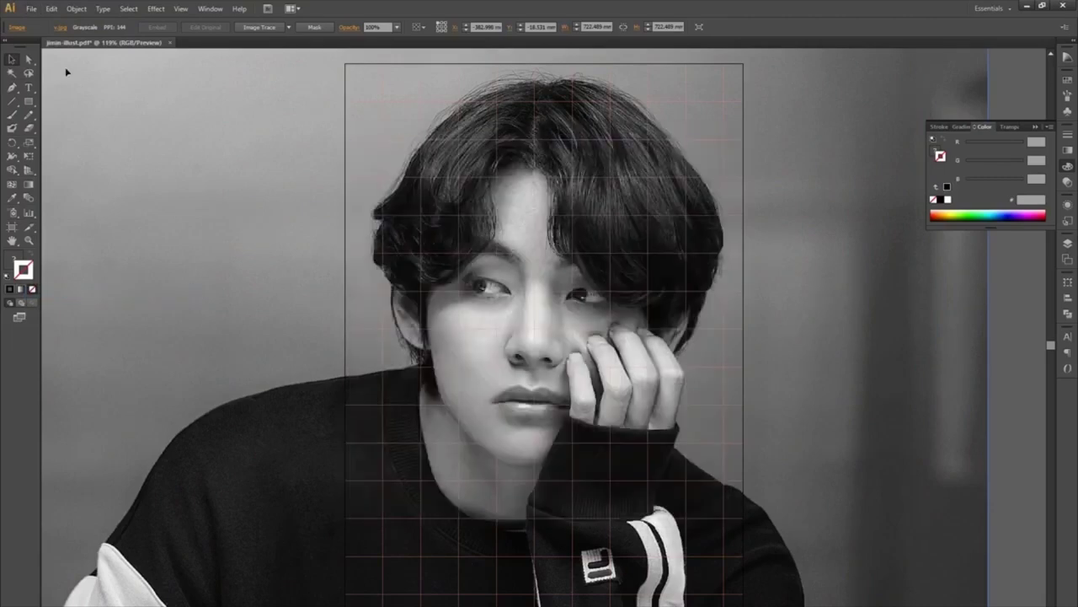
Save the document under the name v-illust in Adobe PDF format on Backup Plus (F:) with the Illustrator Default preset
click(31, 9)
click(50, 111)
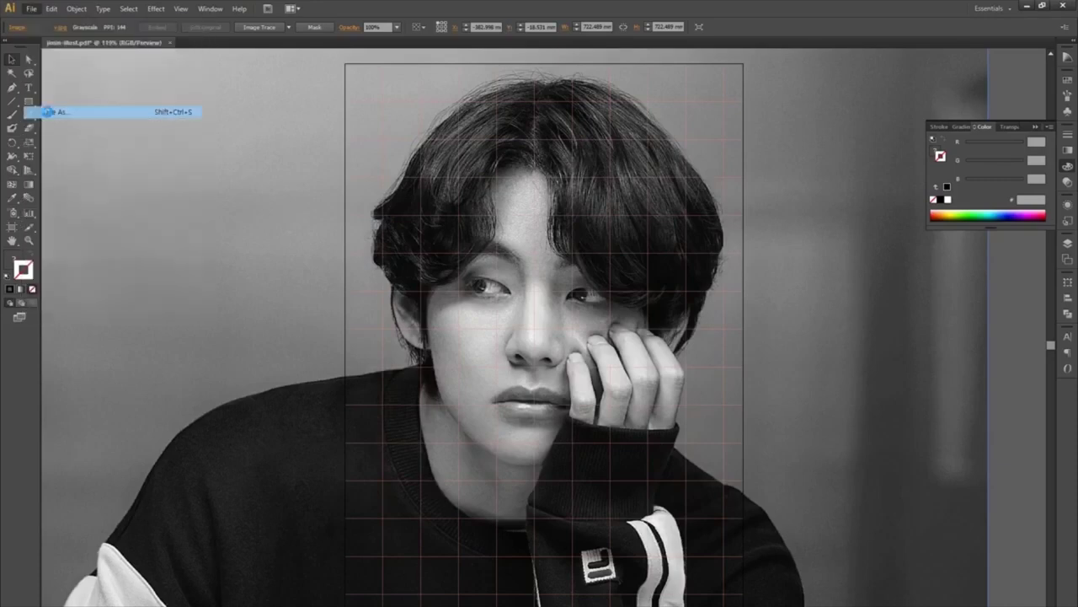
drag(152, 268, 105, 269)
text(v-illust)
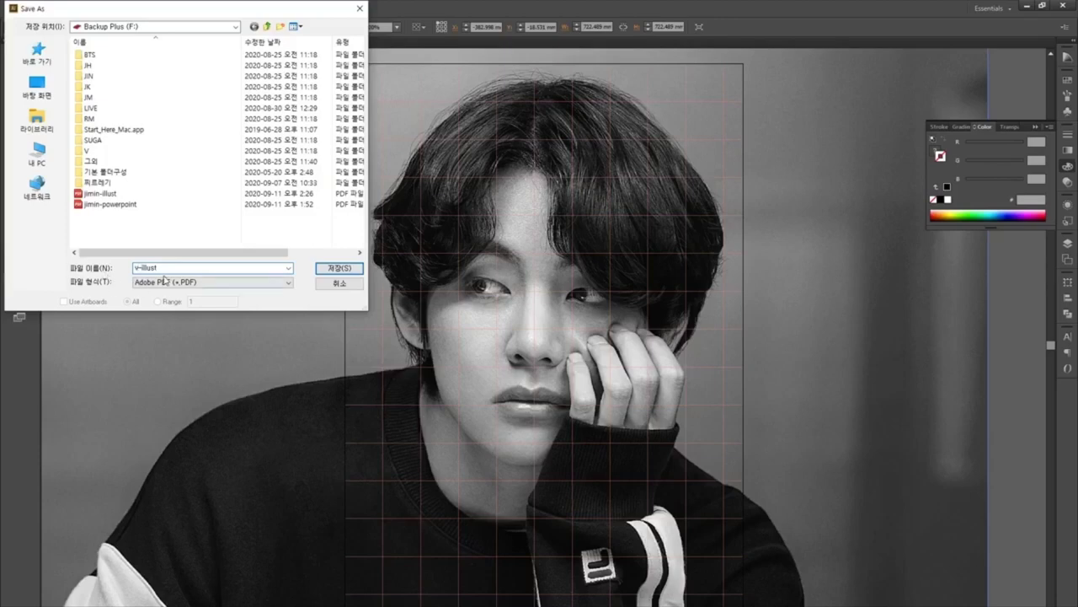
click(290, 286)
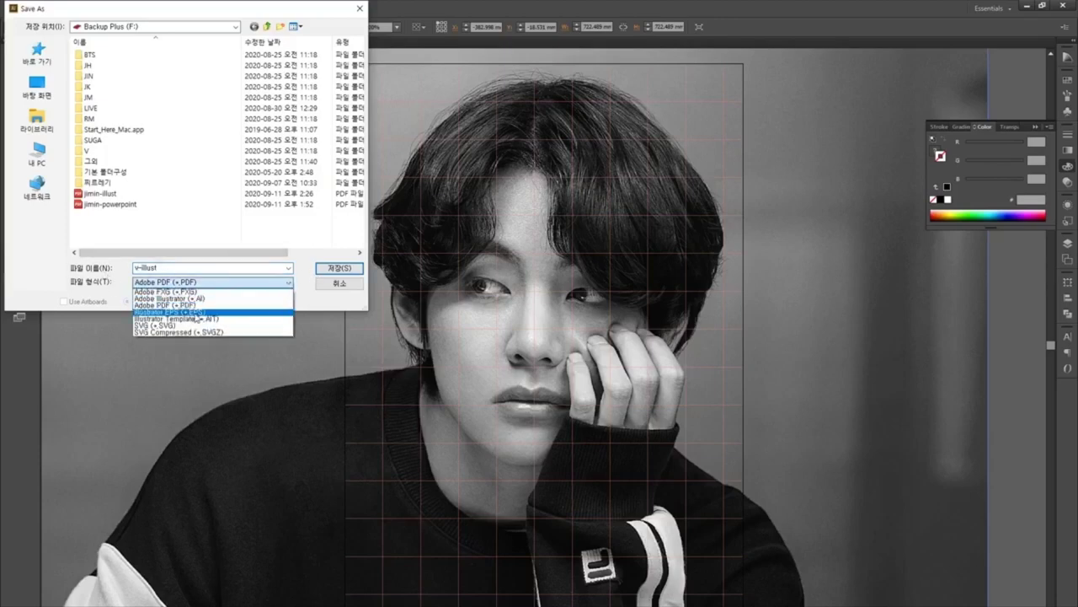
click(200, 287)
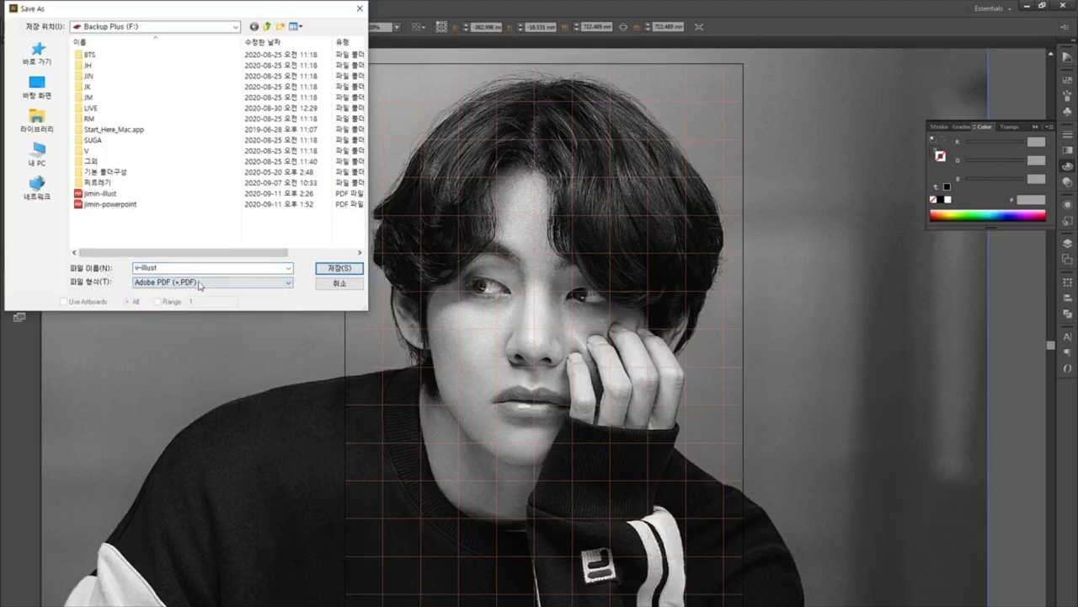
click(339, 267)
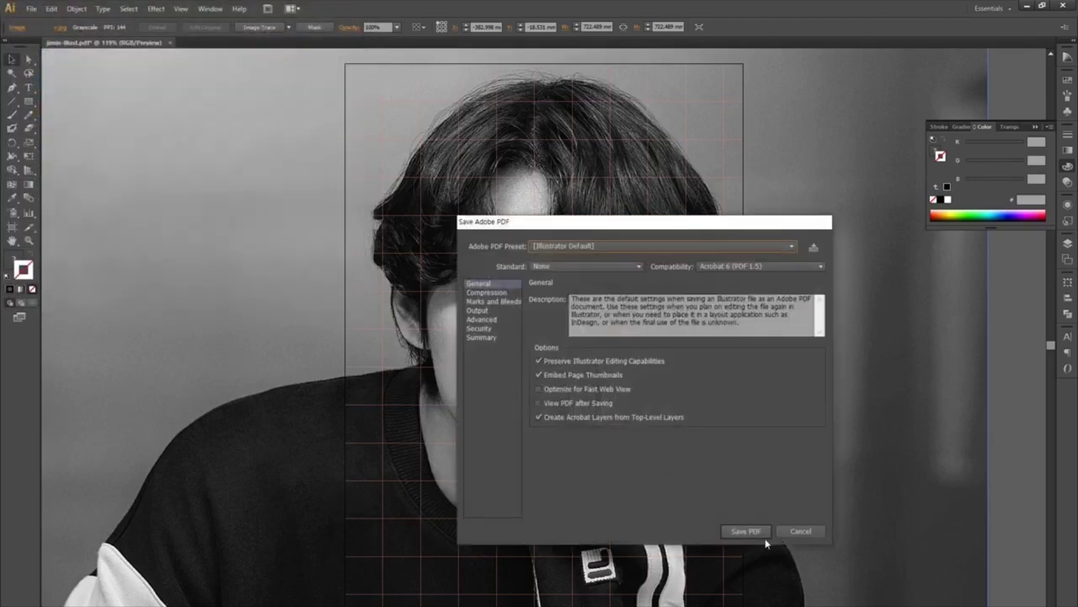
click(756, 531)
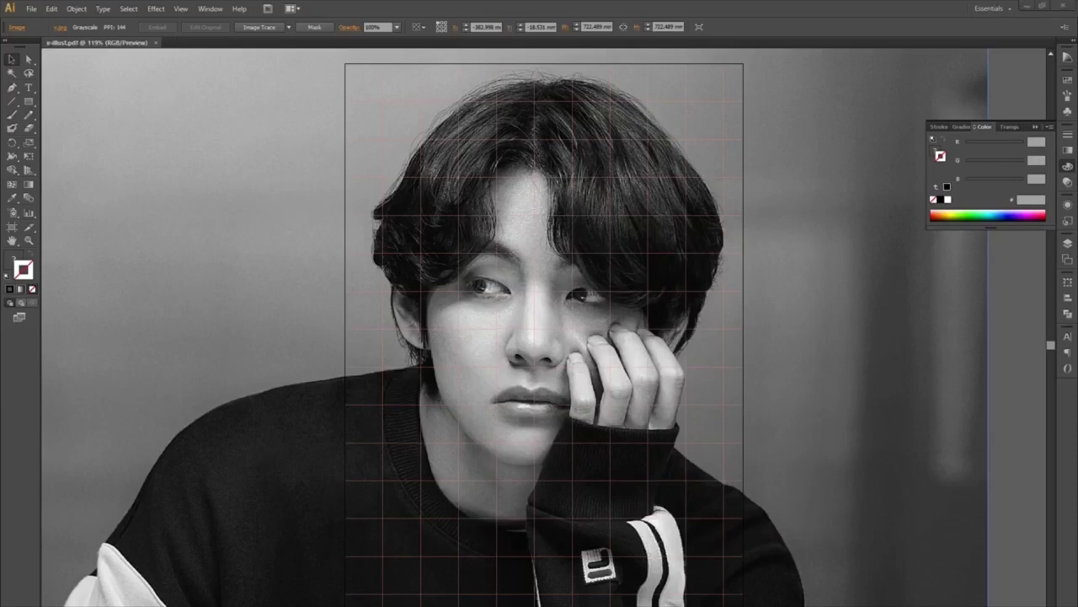
Switch to File Explorer, upload the v-illust PDF to My Drive in Google Drive, and minimize the browser and File Explorer windows
key(alt+Tab)
click(638, 422)
click(643, 426)
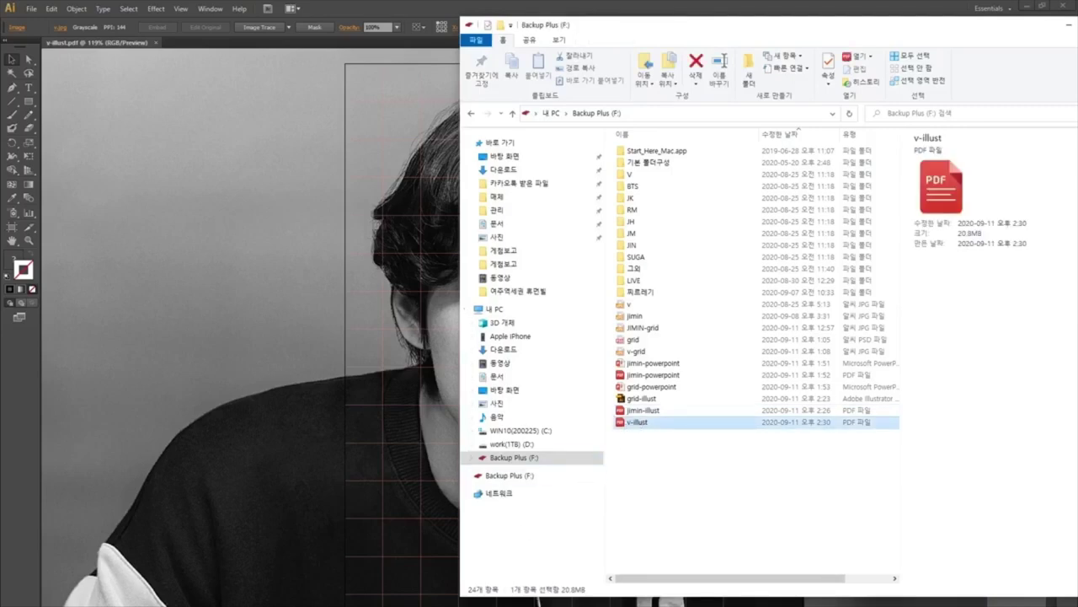
key(alt+Tab)
key(alt+Tab)
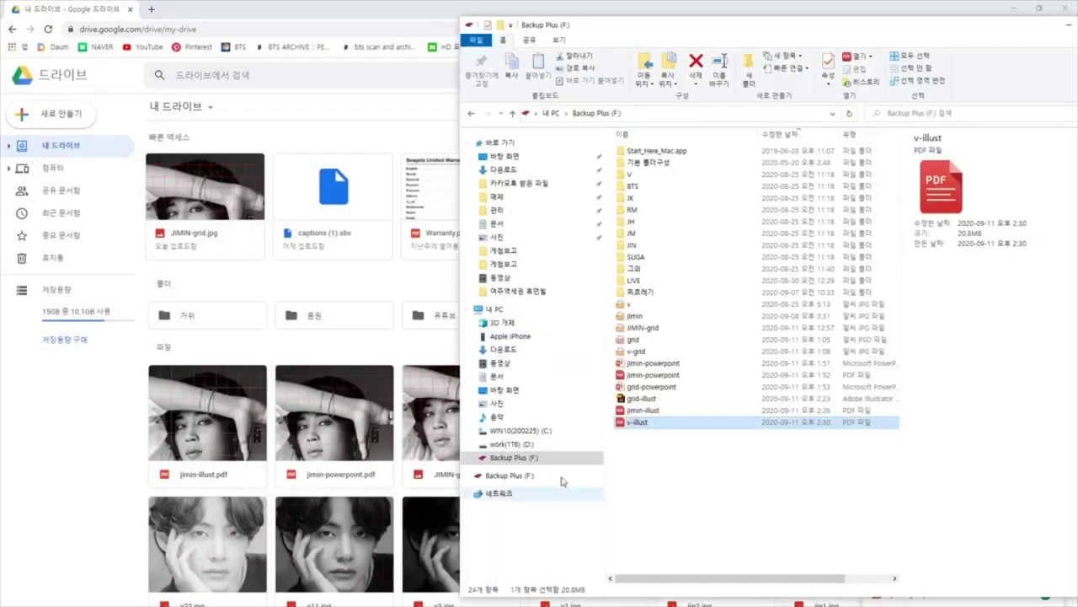
drag(632, 422, 419, 364)
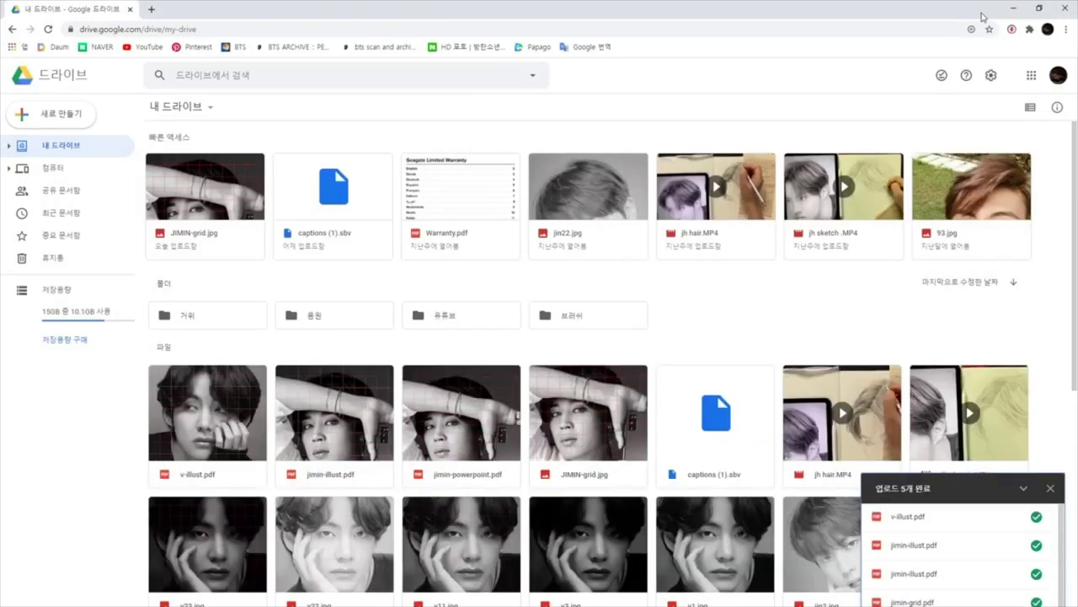
click(1015, 8)
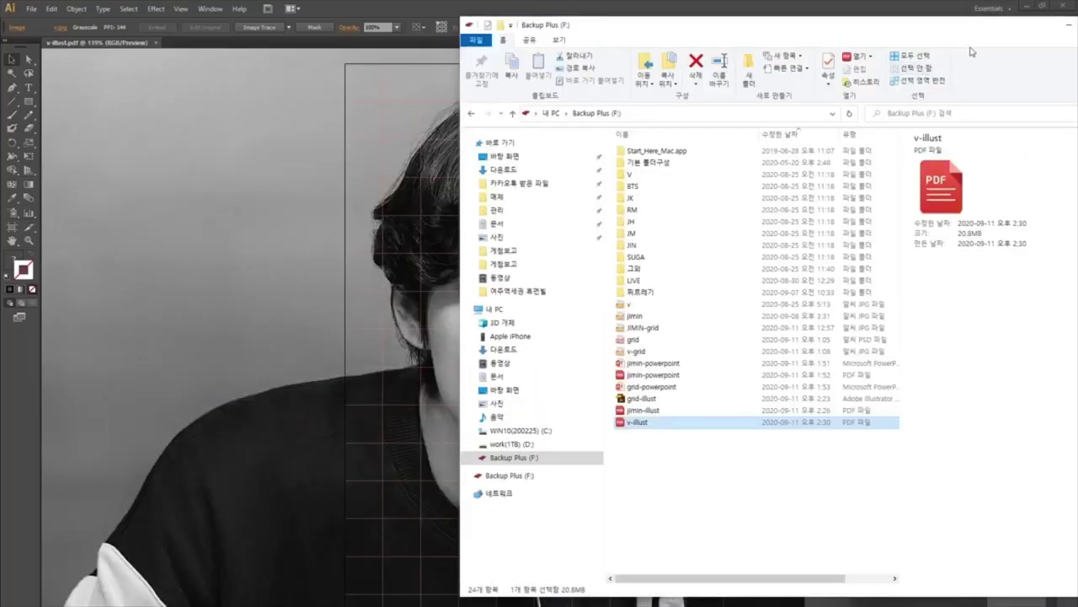
drag(1030, 31, 934, 38)
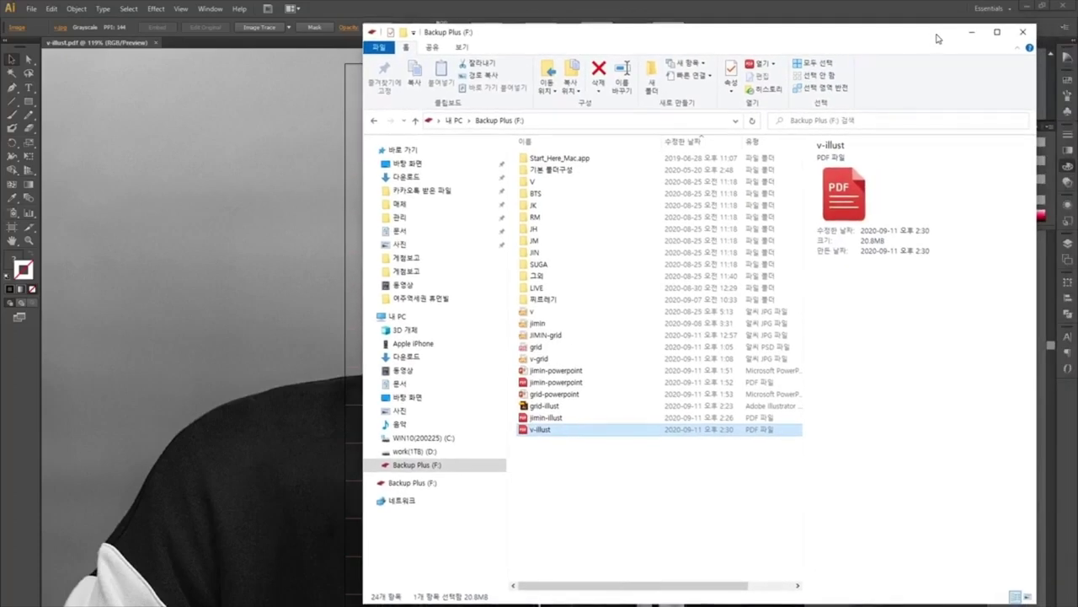
click(972, 32)
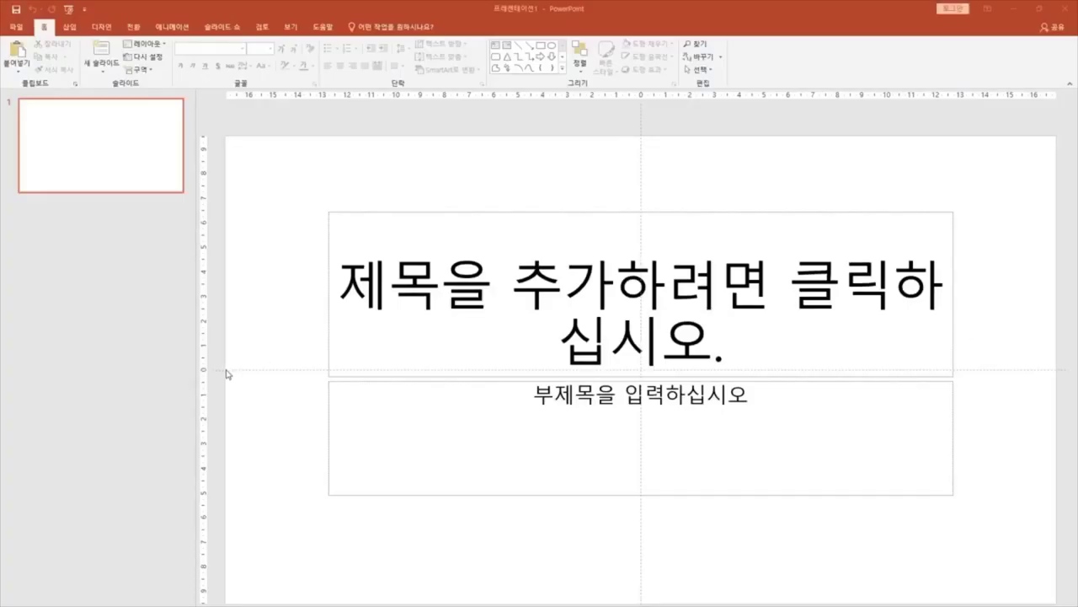
Switch to PowerPoint and select the title and subtitle placeholders on the new presentation's first slide
click(278, 165)
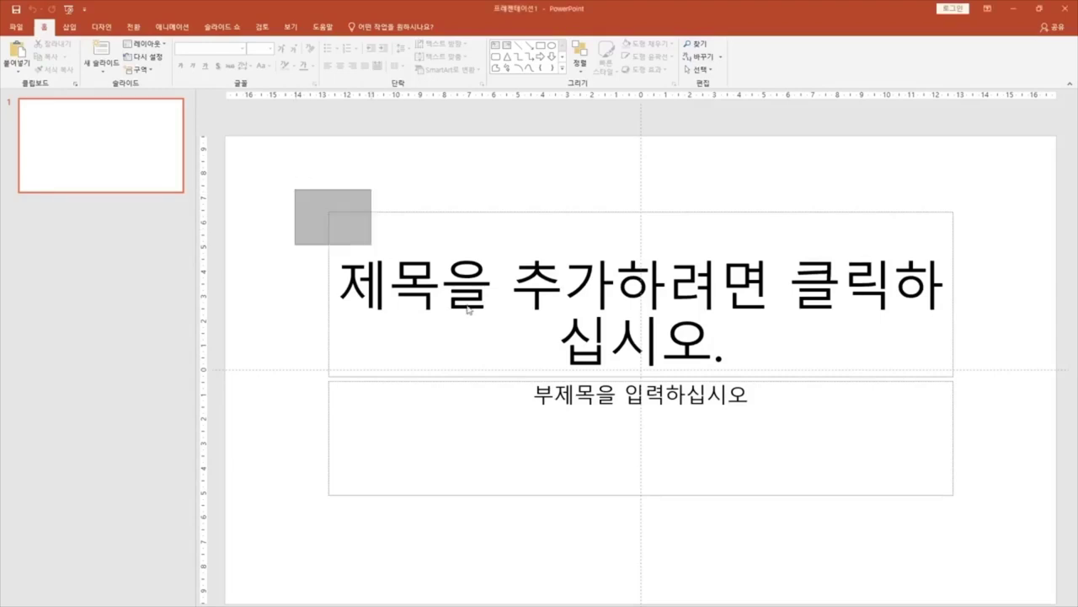
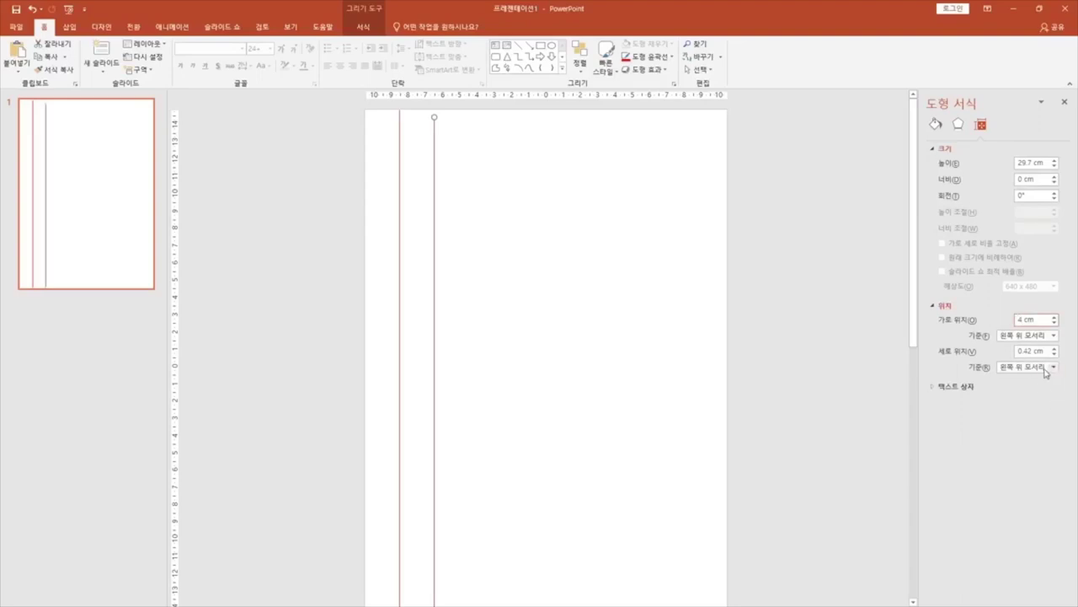
Set the second vertical line's vertical position to 0 cm and duplicate it as a third line at a horizontal position of 6 cm
drag(1033, 353, 1018, 352)
text(0)
key(Return)
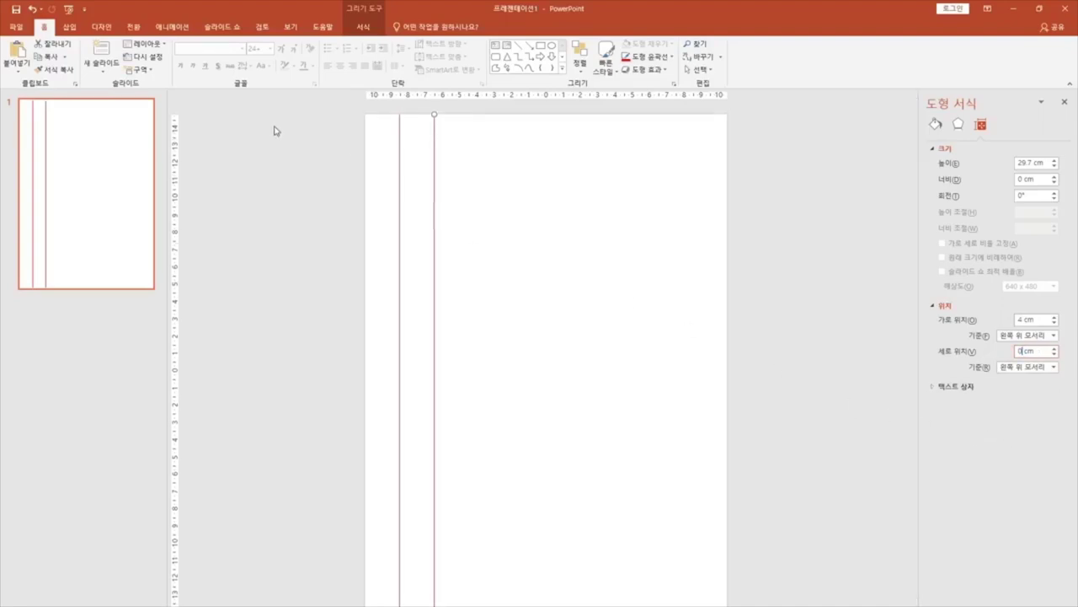
click(65, 58)
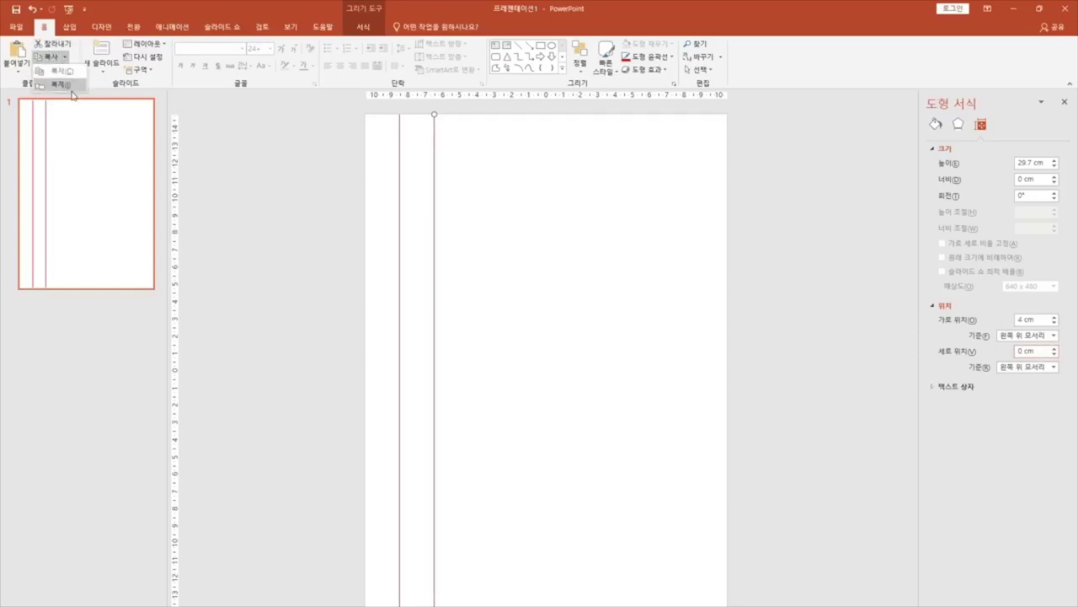
click(70, 86)
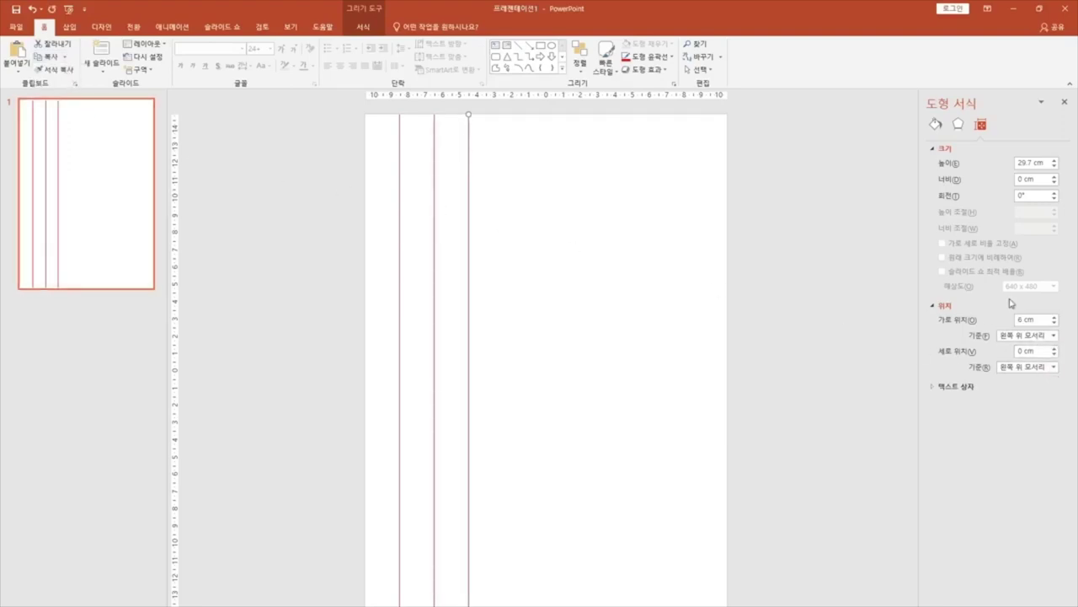
Duplicate the third vertical line repeatedly at 2 cm spacing, filling horizontal positions from 8 cm to 20 cm
click(63, 62)
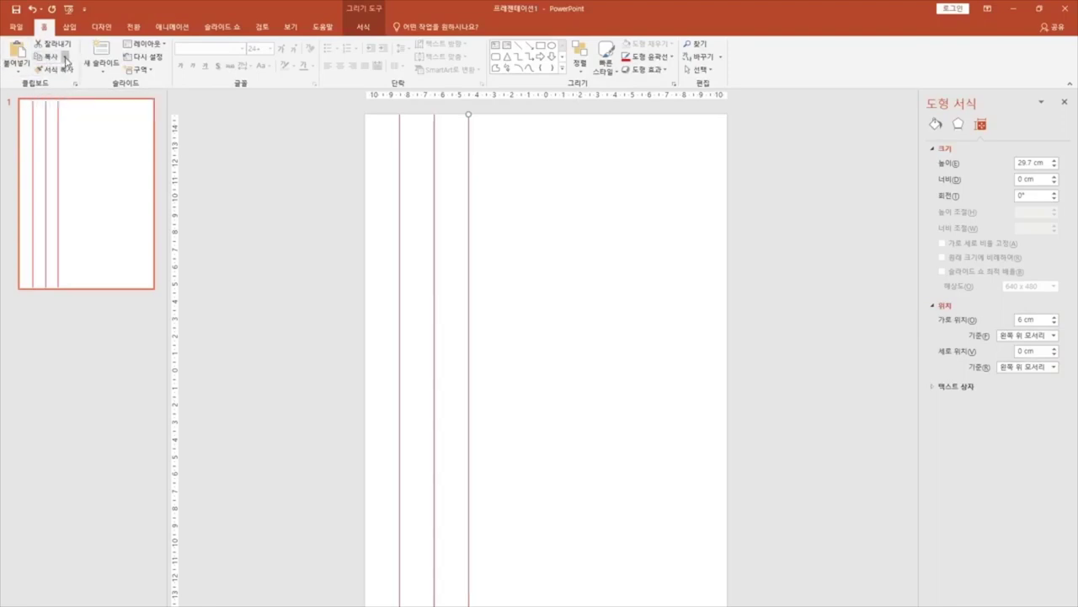
click(65, 58)
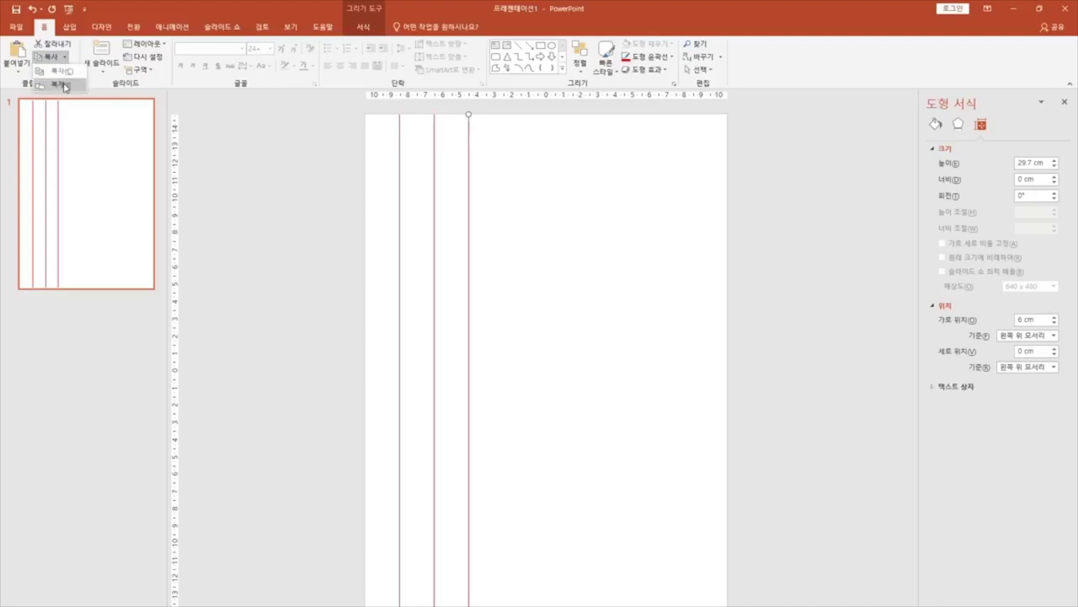
click(64, 86)
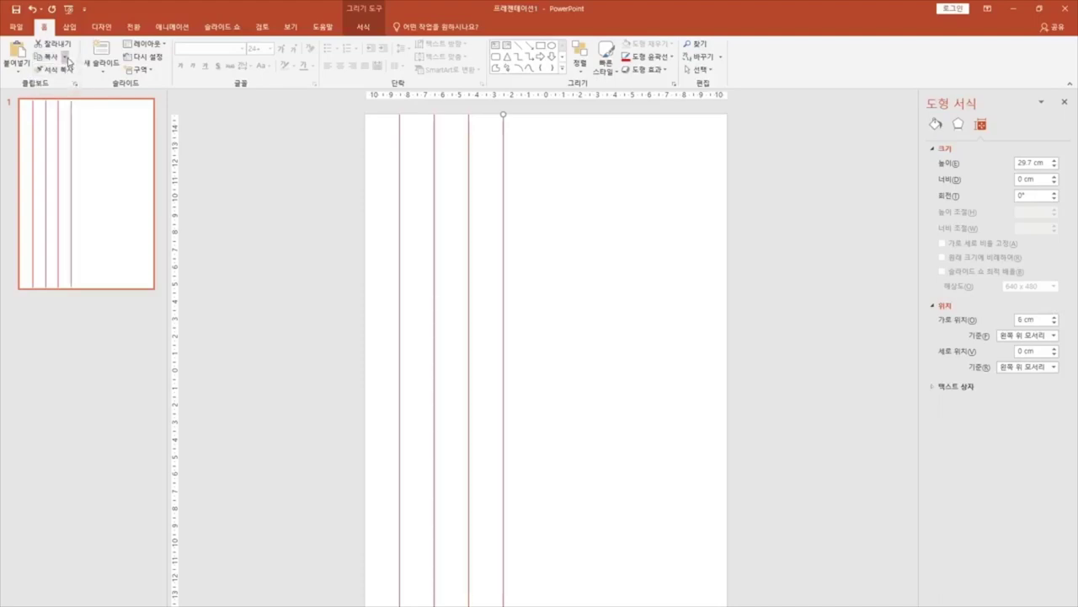
click(64, 57)
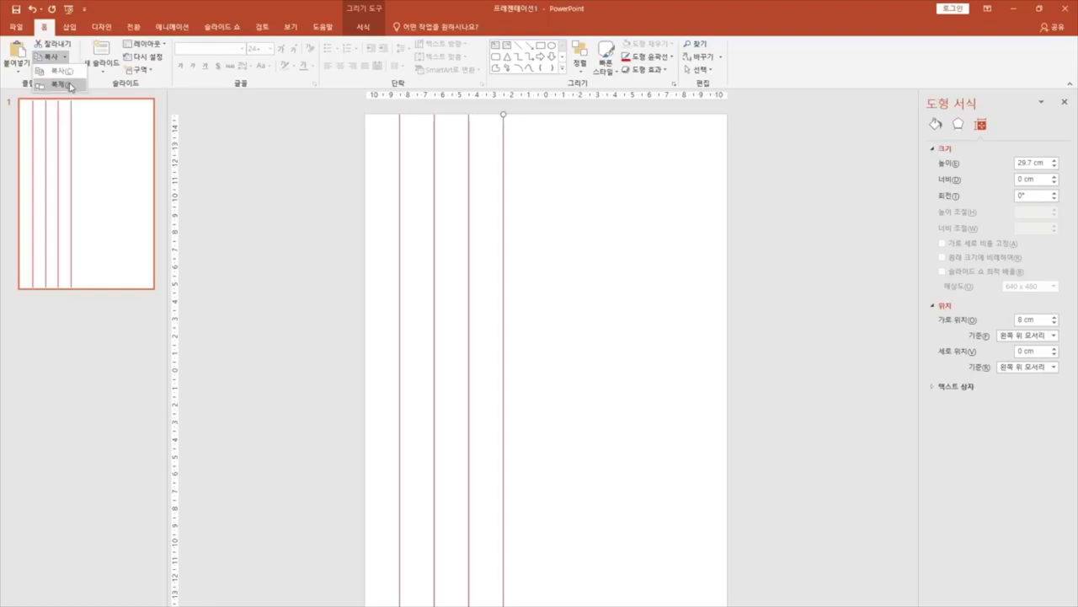
click(71, 84)
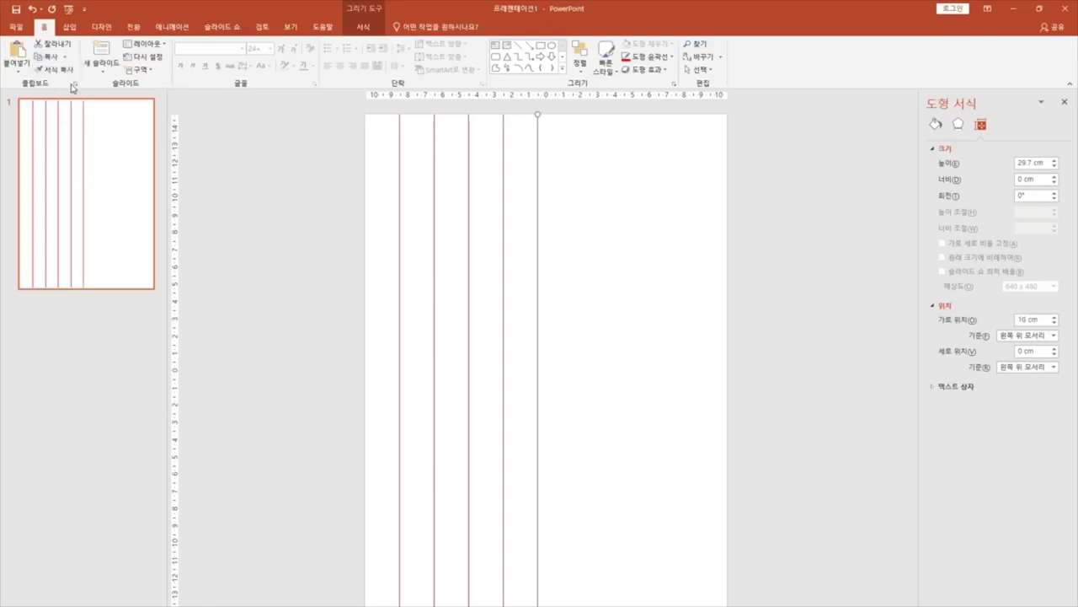
key(ctrl+d)
key(ctrl+d)
key(ctrl+d)
key(ctrl+d)
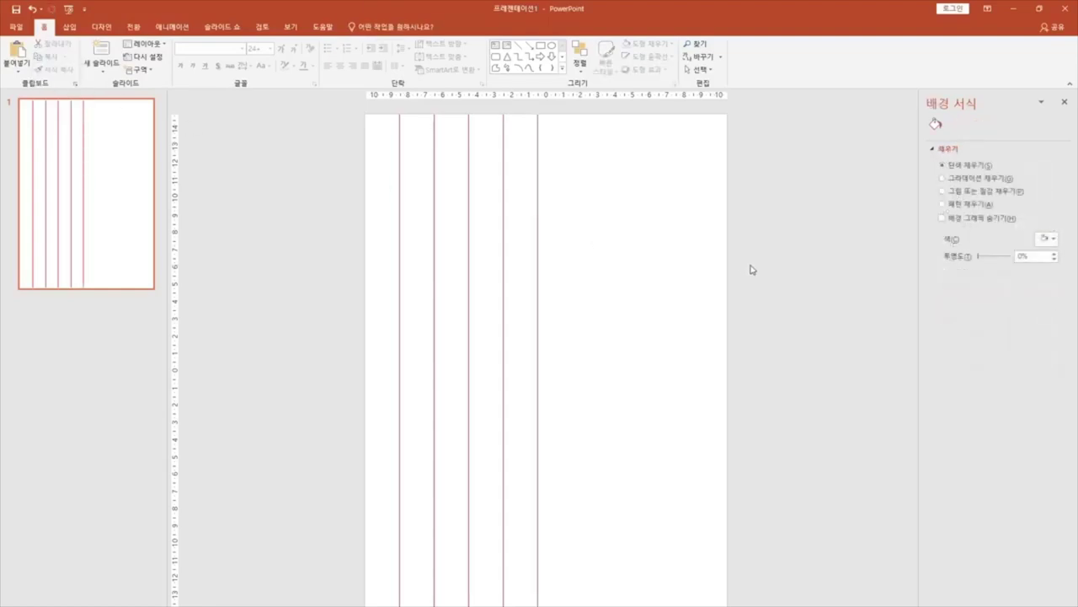
drag(677, 139, 679, 144)
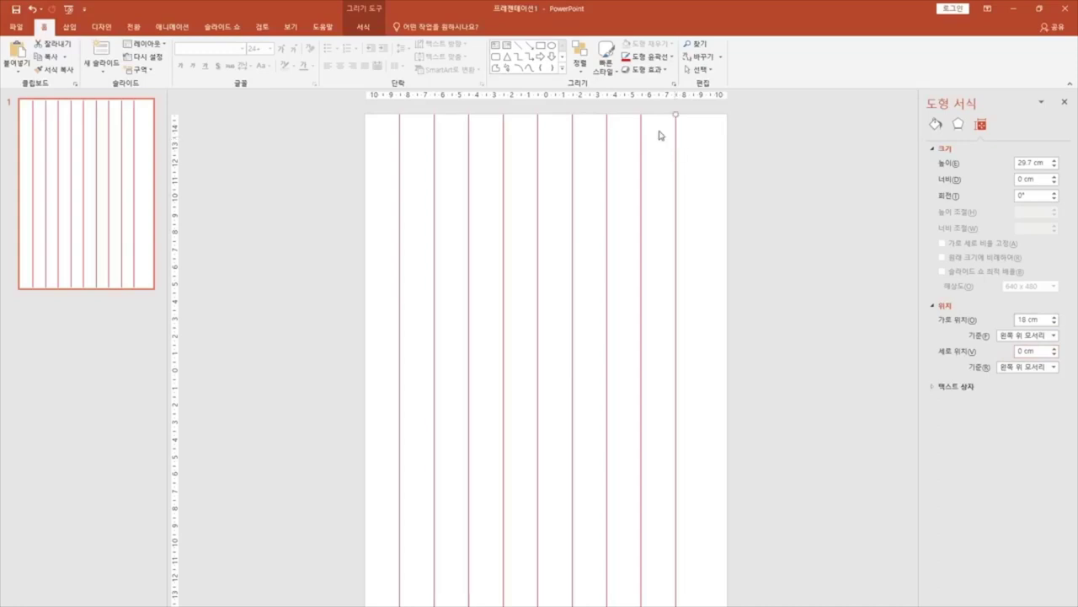
click(66, 58)
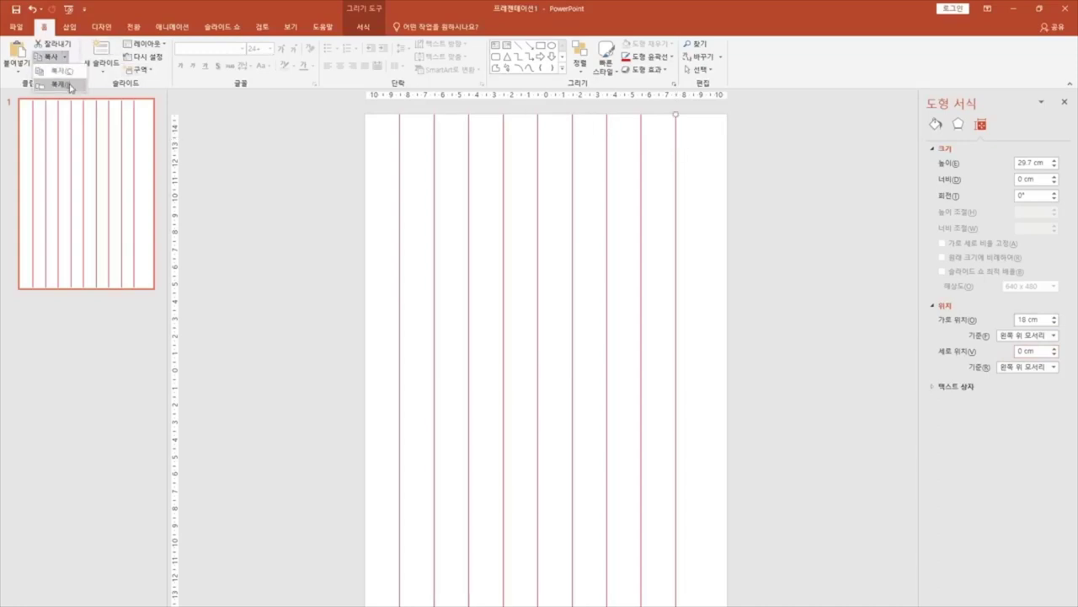
click(65, 86)
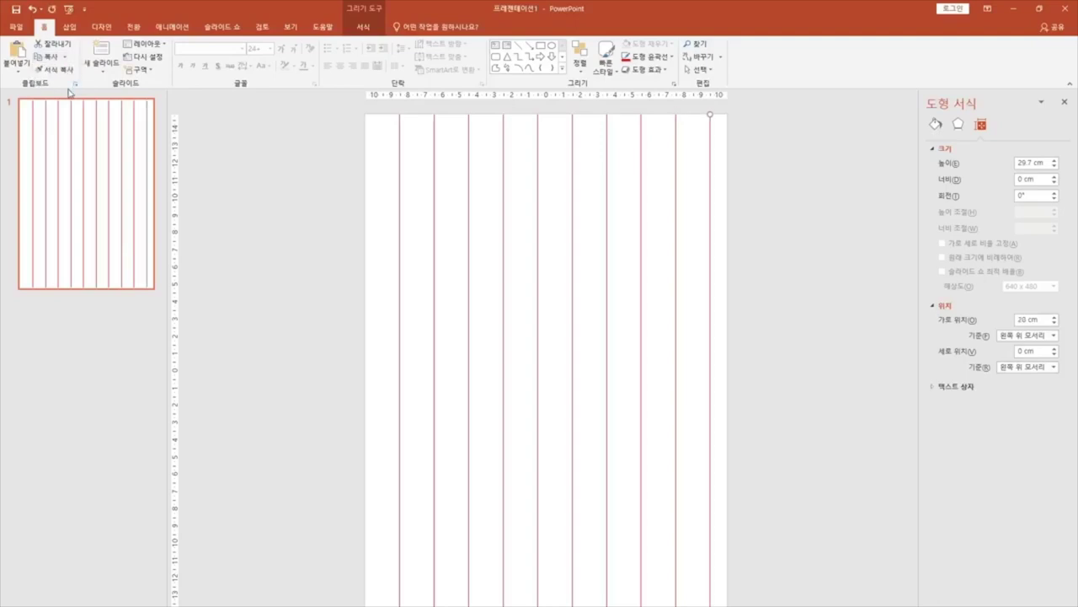
click(444, 326)
drag(444, 327, 429, 278)
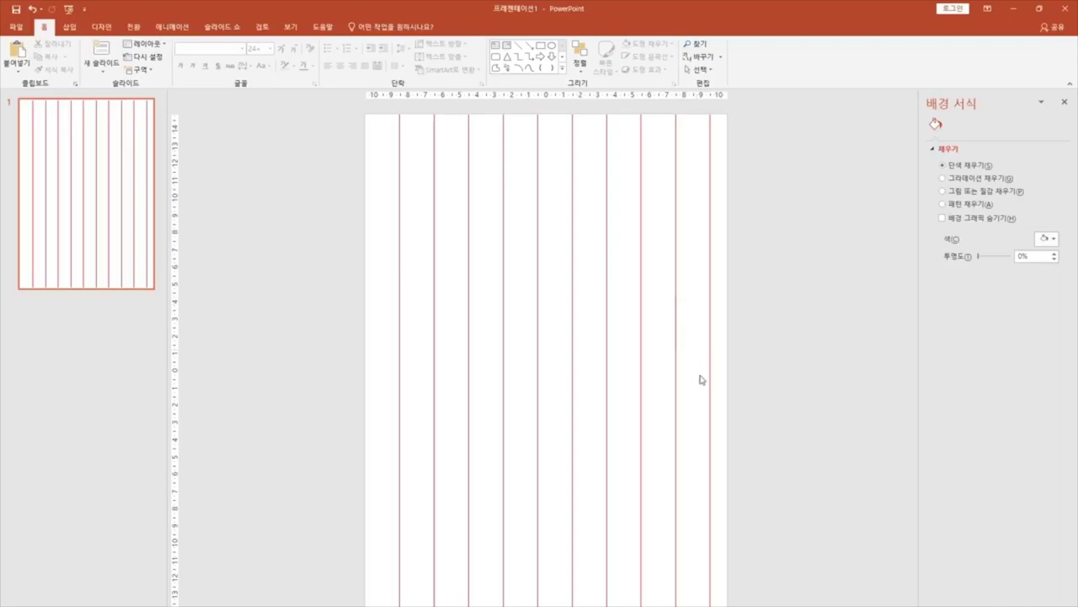
Draw a horizontal line about 21 cm wide across the slide near its upper edge, with a red 0.25 pt outline
click(518, 45)
drag(365, 150, 727, 166)
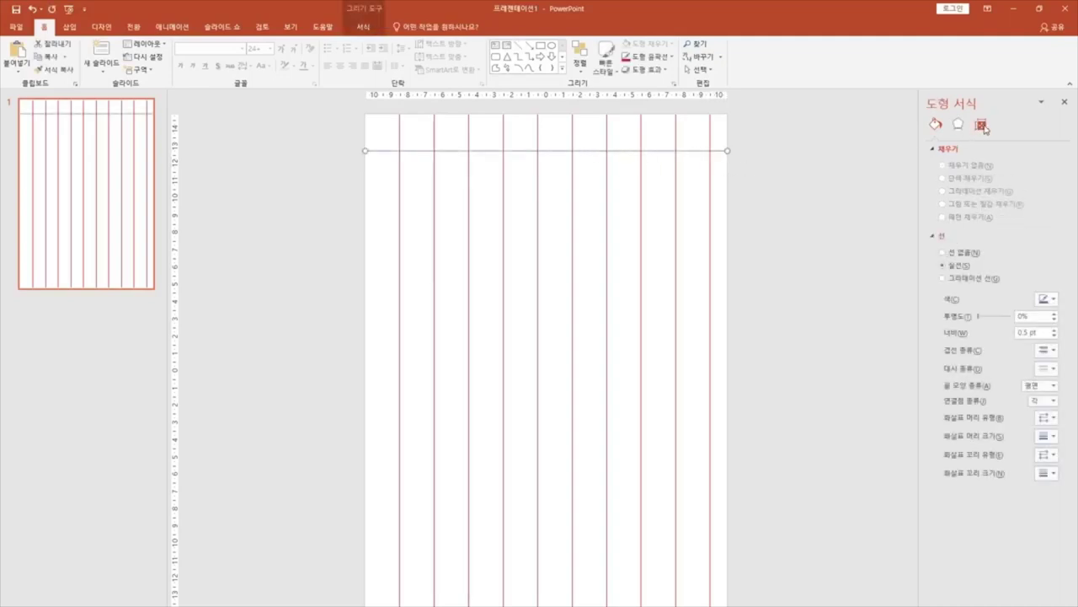
click(666, 57)
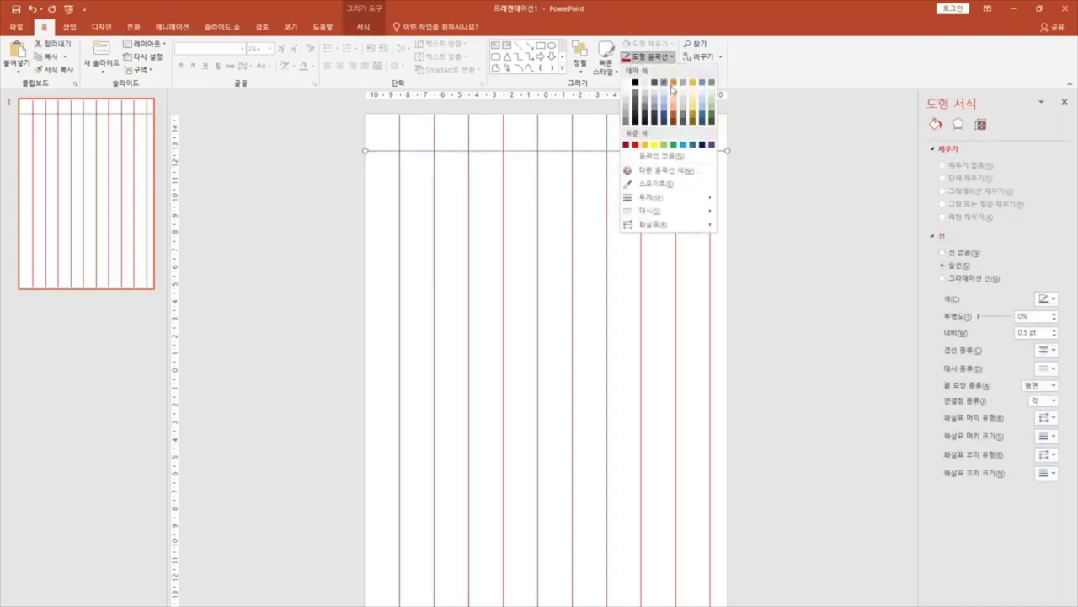
mouse_move(715, 196)
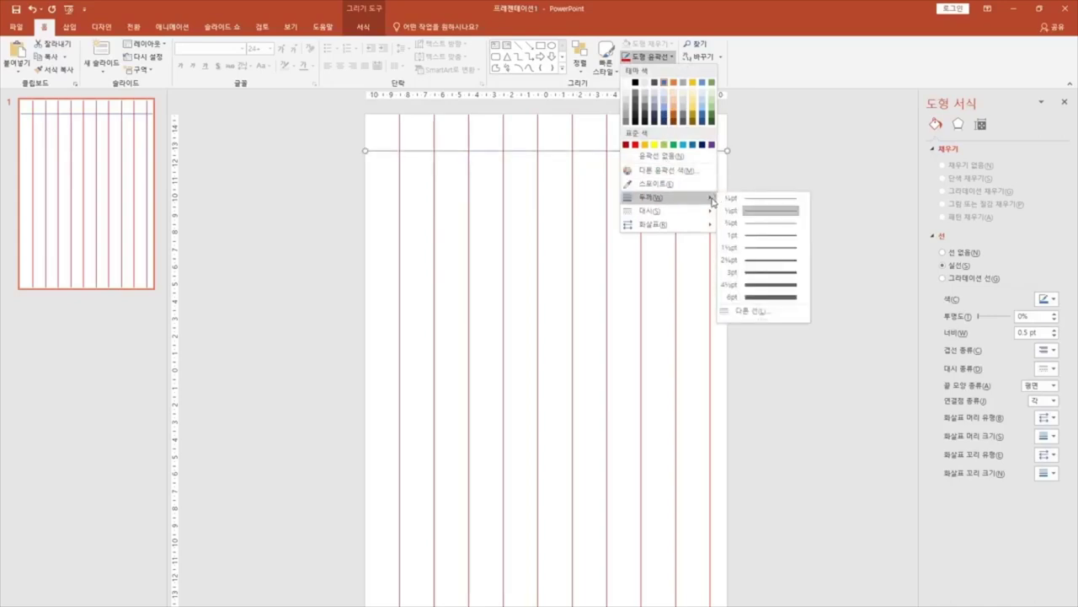
click(758, 199)
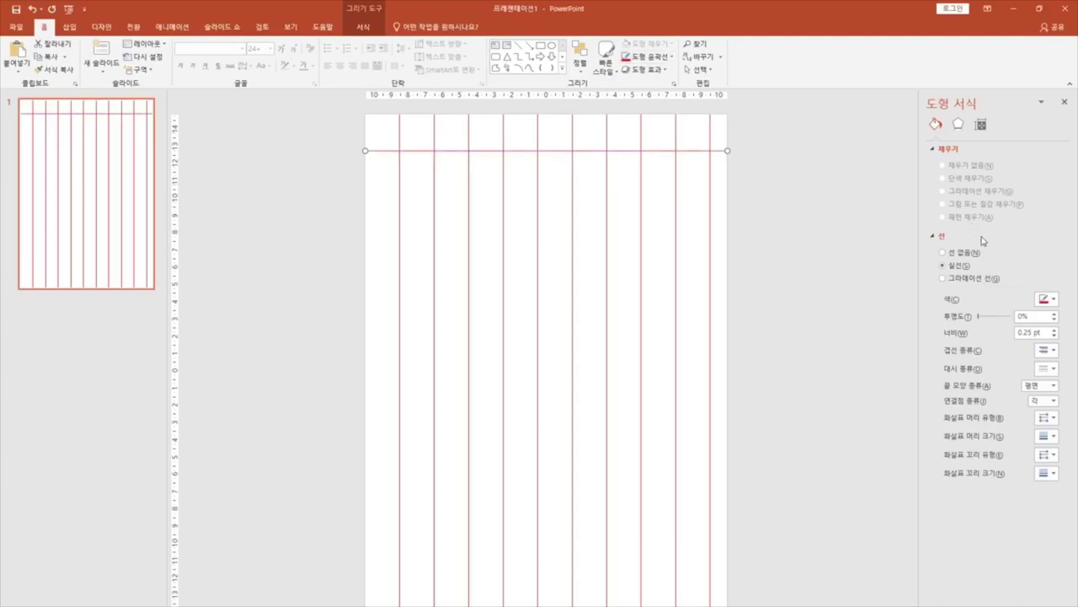
Set the horizontal line's vertical position to 2 cm
click(977, 126)
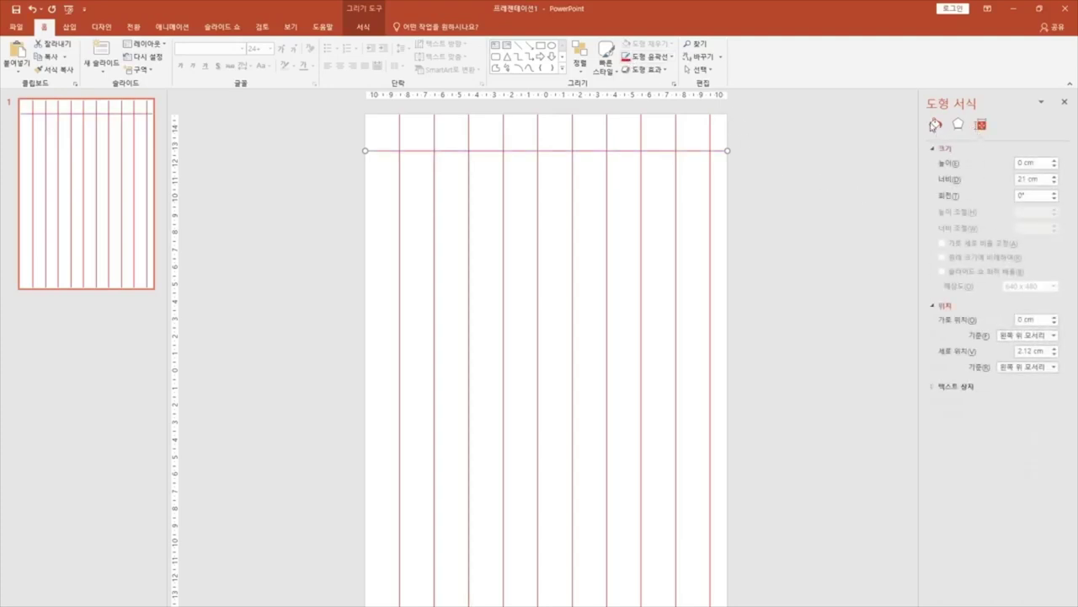
double_click(1027, 349)
text(2)
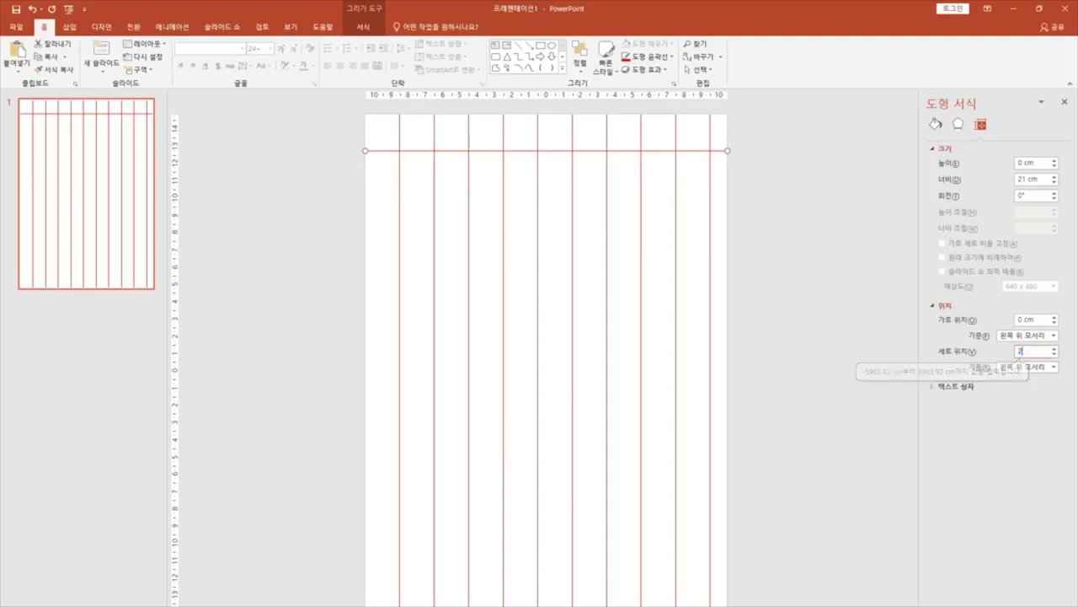
key(Return)
click(722, 155)
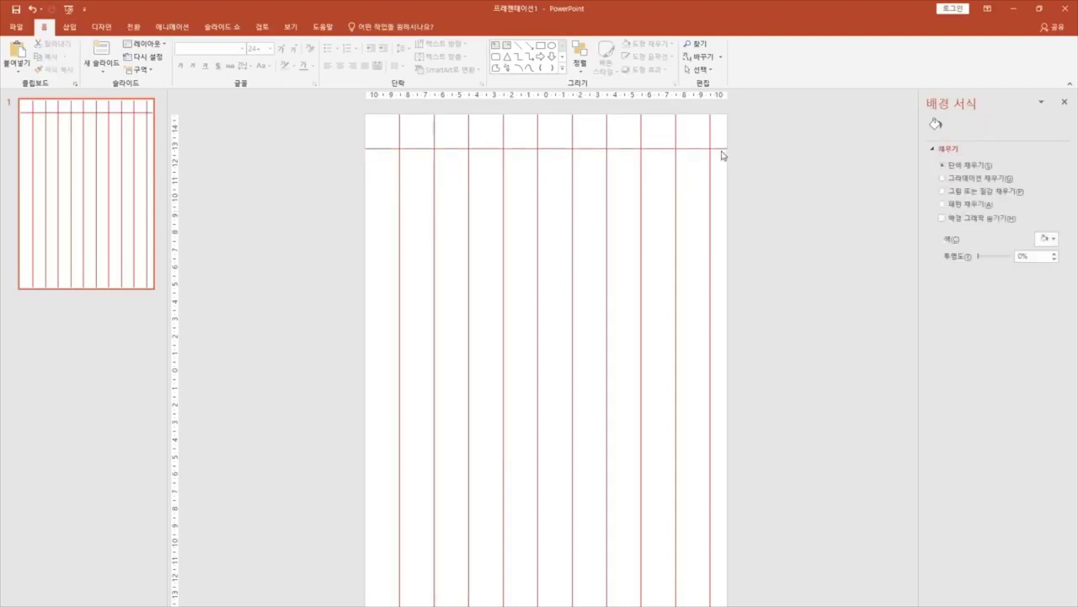
Duplicate the horizontal line and place the copy at a horizontal position of 0 cm and a vertical position of 4 cm
click(719, 150)
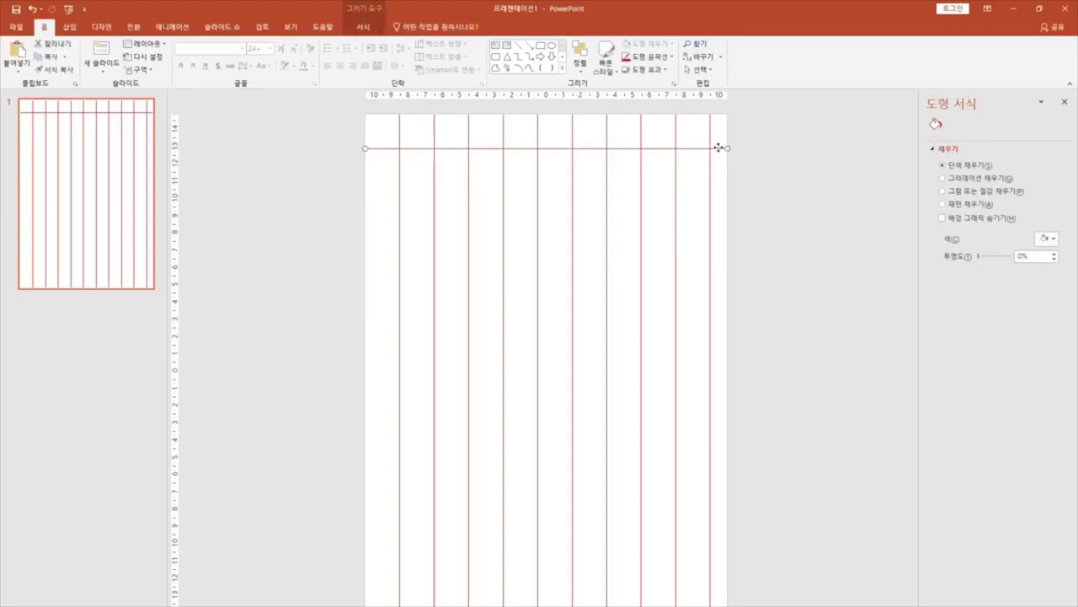
click(66, 57)
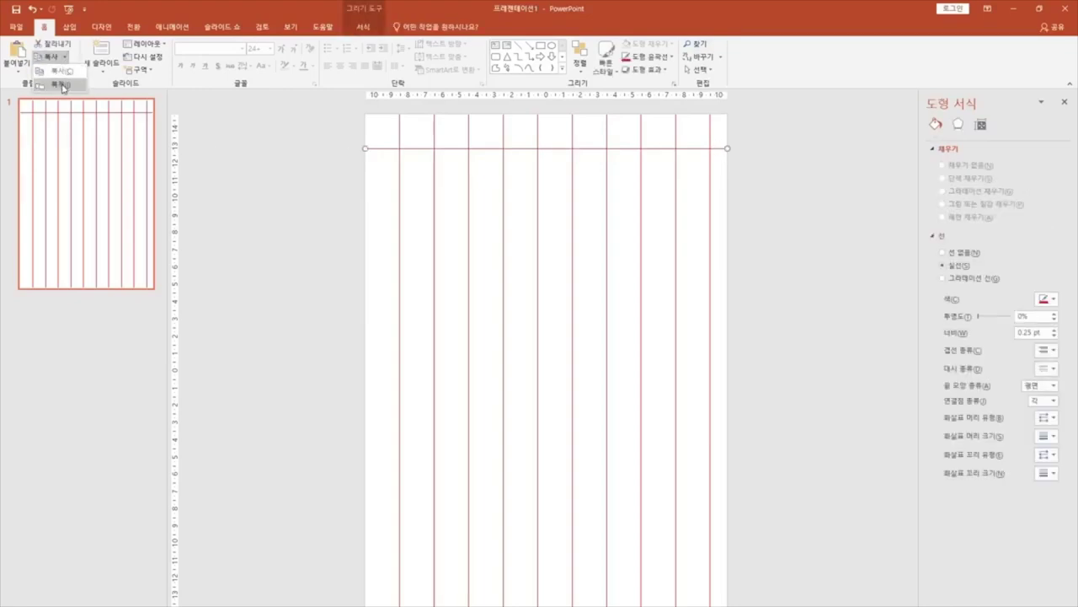
click(55, 82)
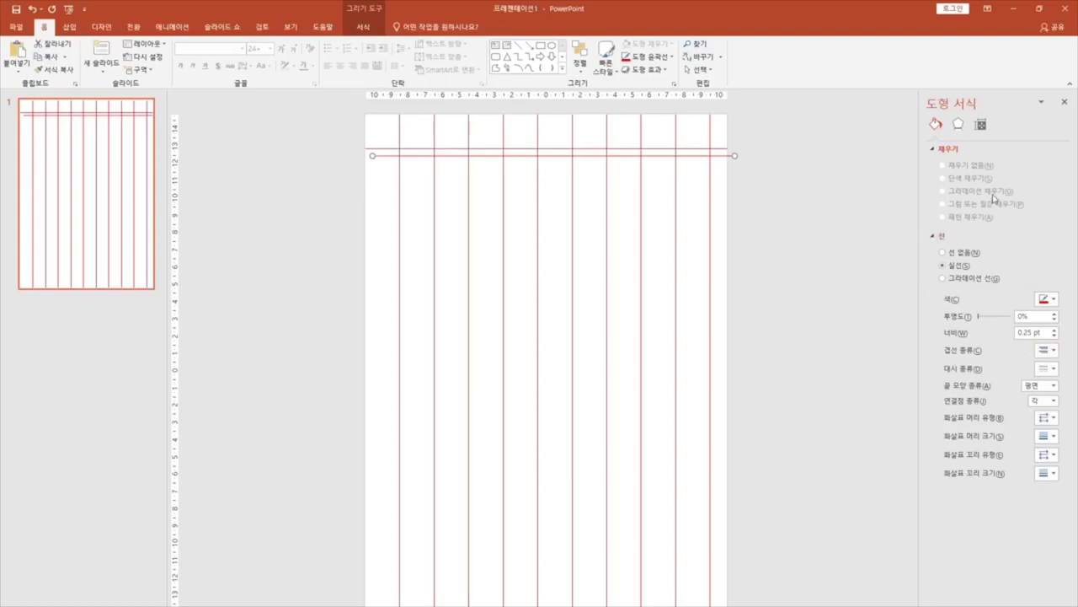
click(981, 126)
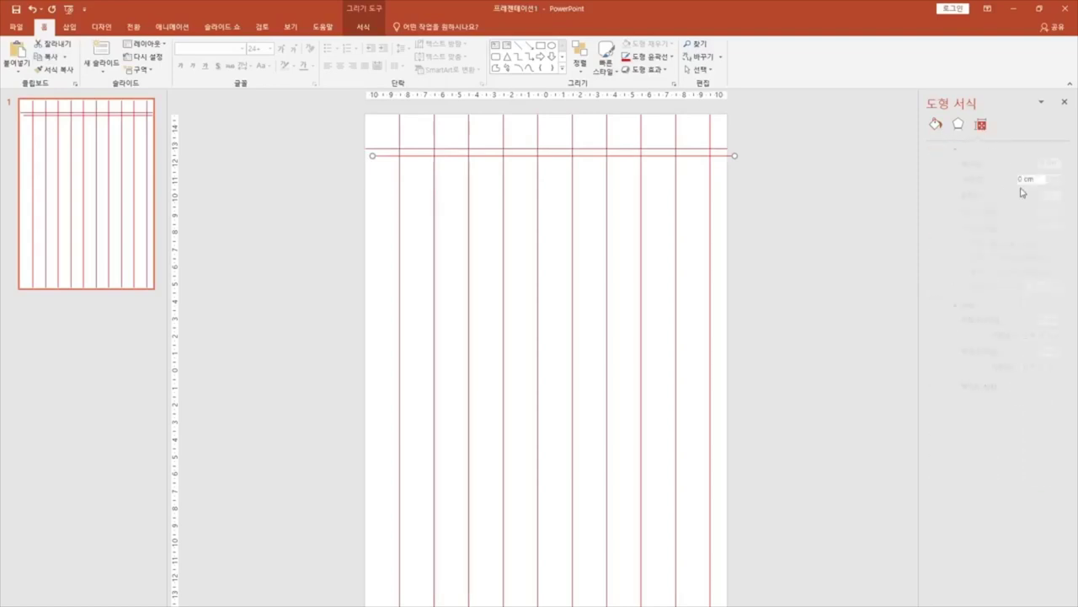
double_click(1028, 320)
text(0)
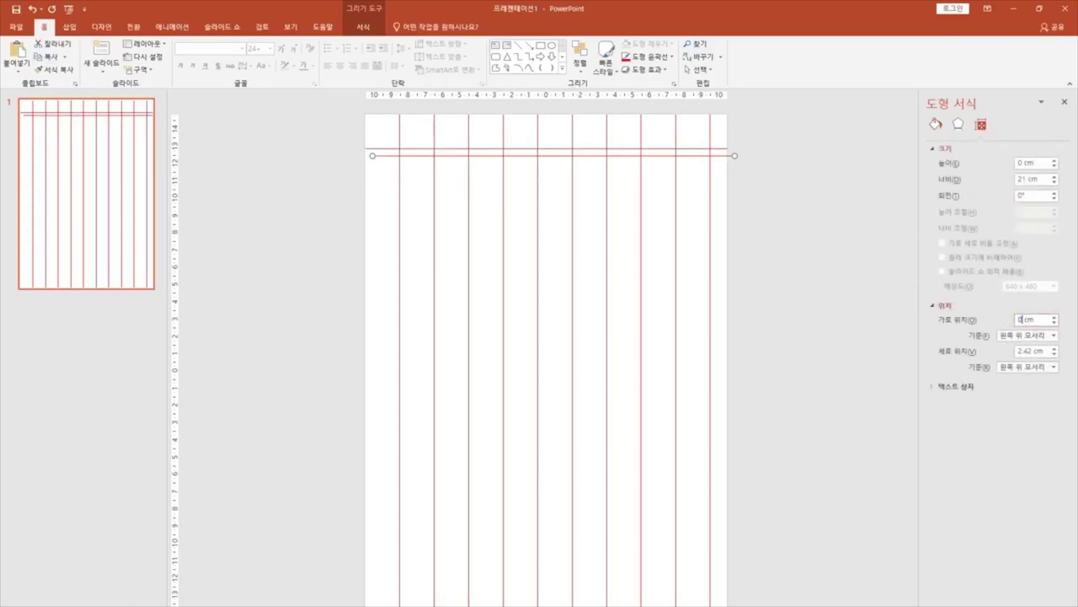
double_click(1027, 350)
text(4)
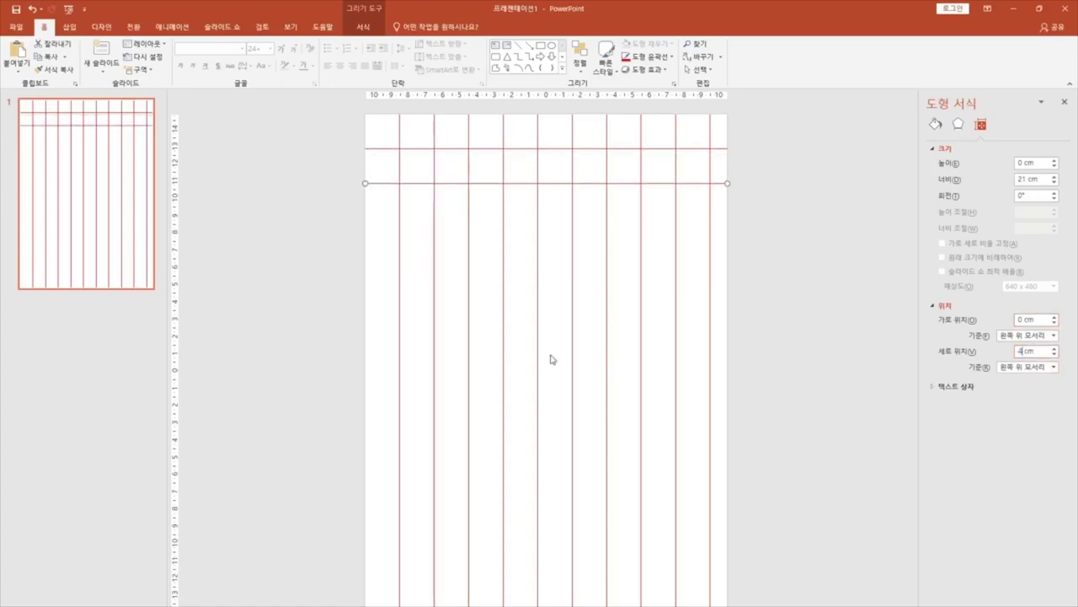
Duplicate the second horizontal line repeatedly at 2 cm spacing, filling vertical positions from 6 cm to 28 cm
click(64, 56)
click(61, 84)
click(64, 57)
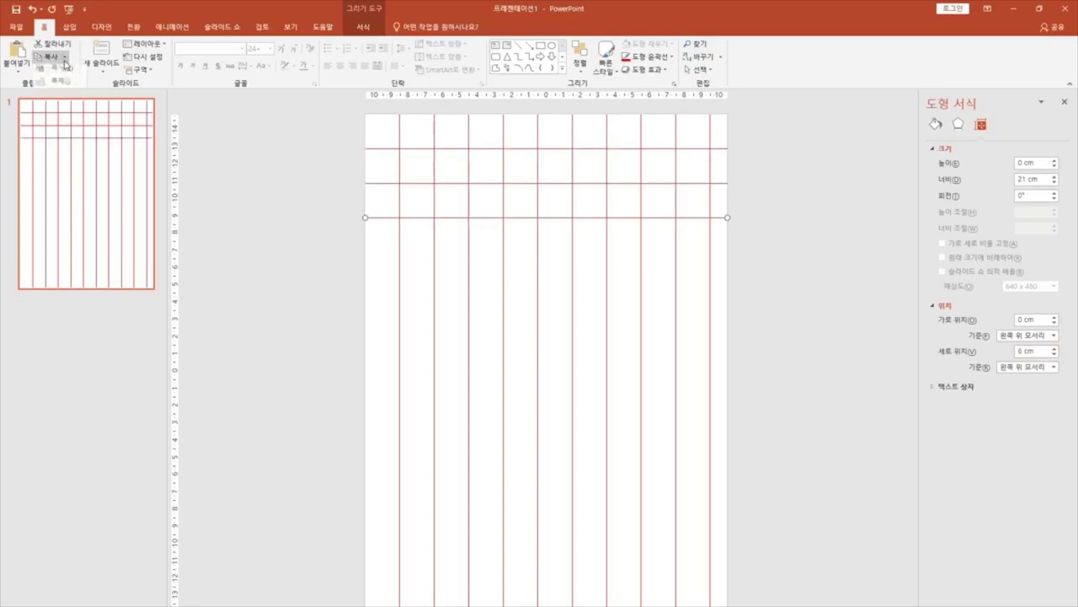
click(62, 83)
click(64, 56)
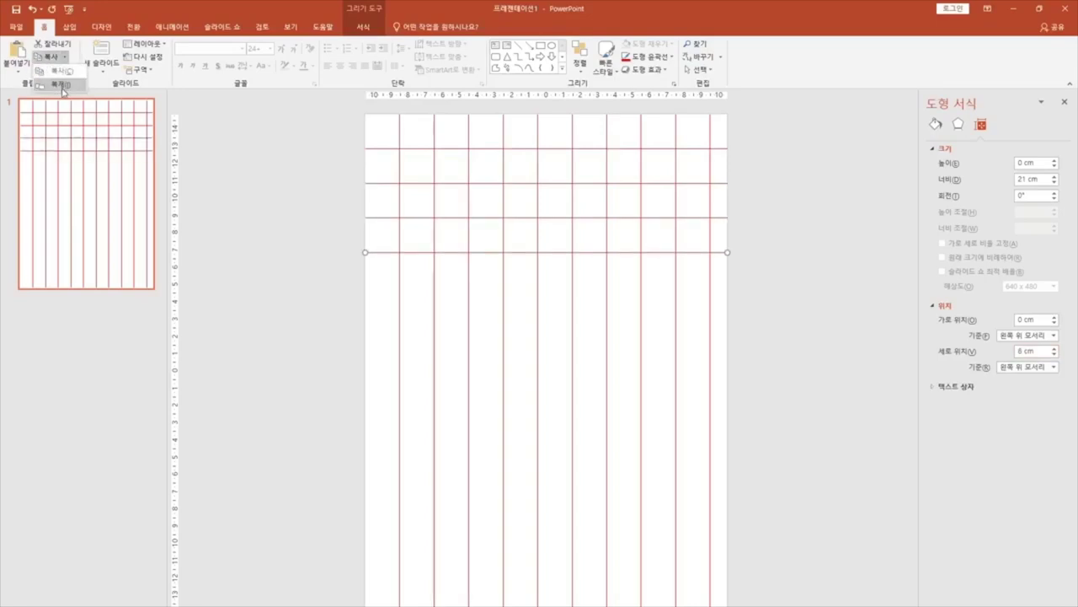
click(61, 83)
click(64, 56)
click(61, 84)
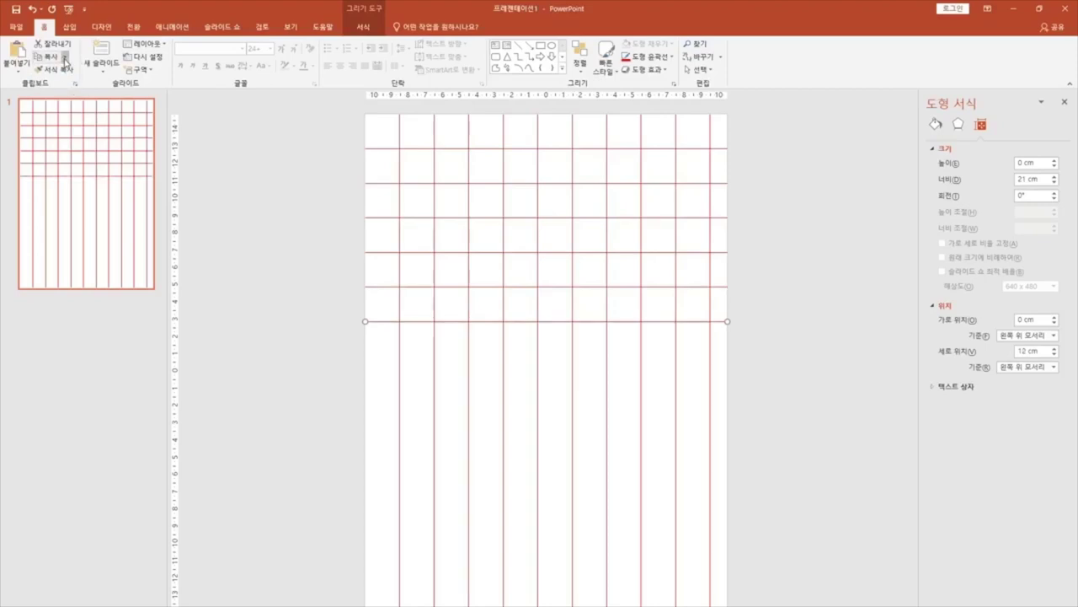
click(64, 56)
click(62, 84)
click(64, 56)
click(61, 84)
click(64, 56)
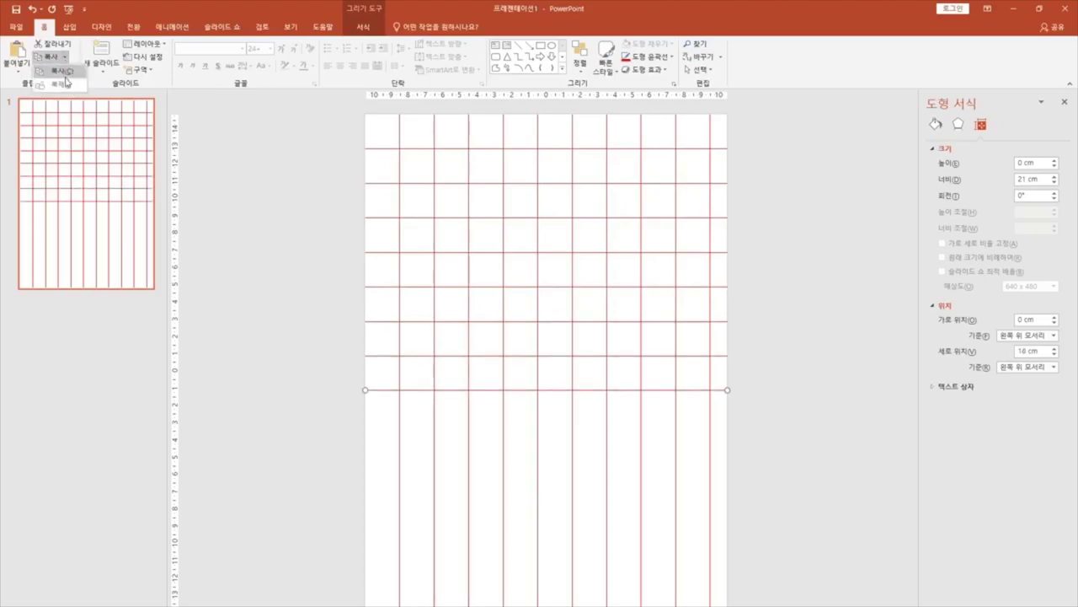
click(62, 83)
click(64, 56)
click(62, 84)
click(64, 57)
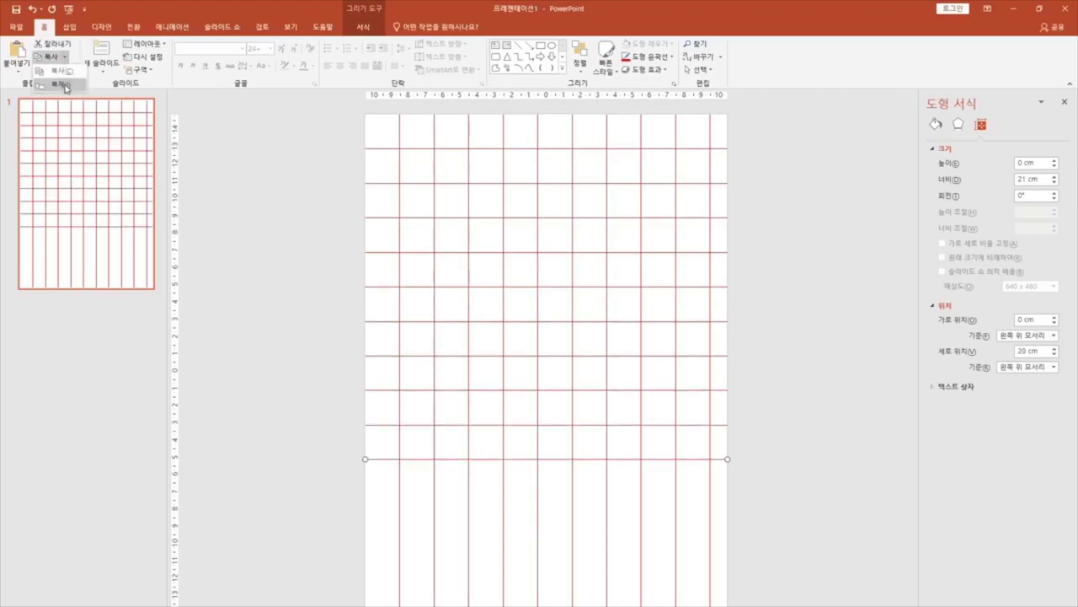
click(62, 83)
click(64, 56)
click(61, 83)
click(64, 56)
click(61, 83)
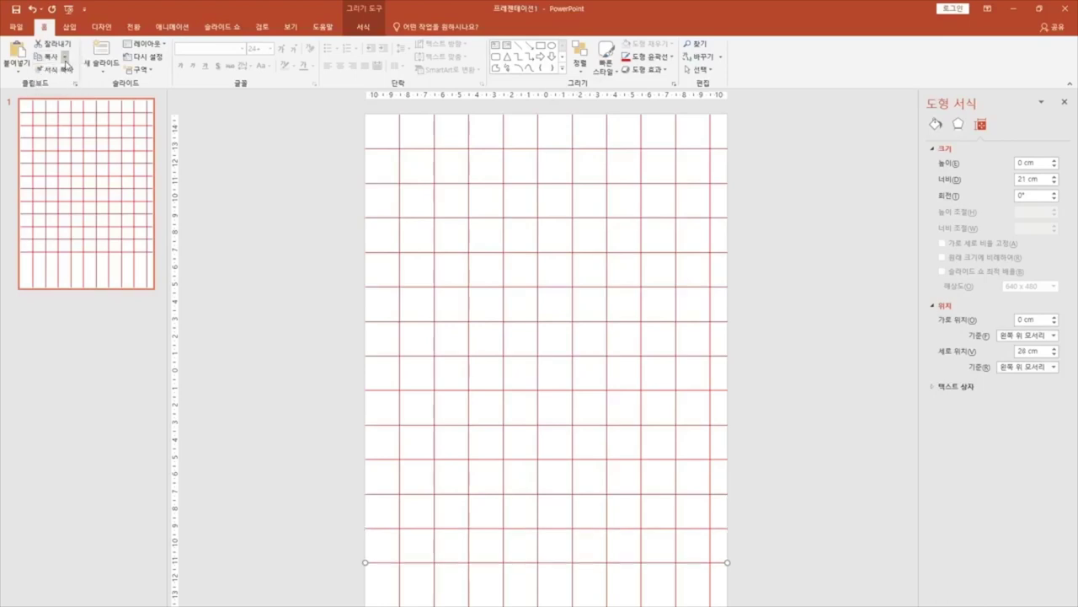
click(64, 57)
click(61, 83)
click(64, 57)
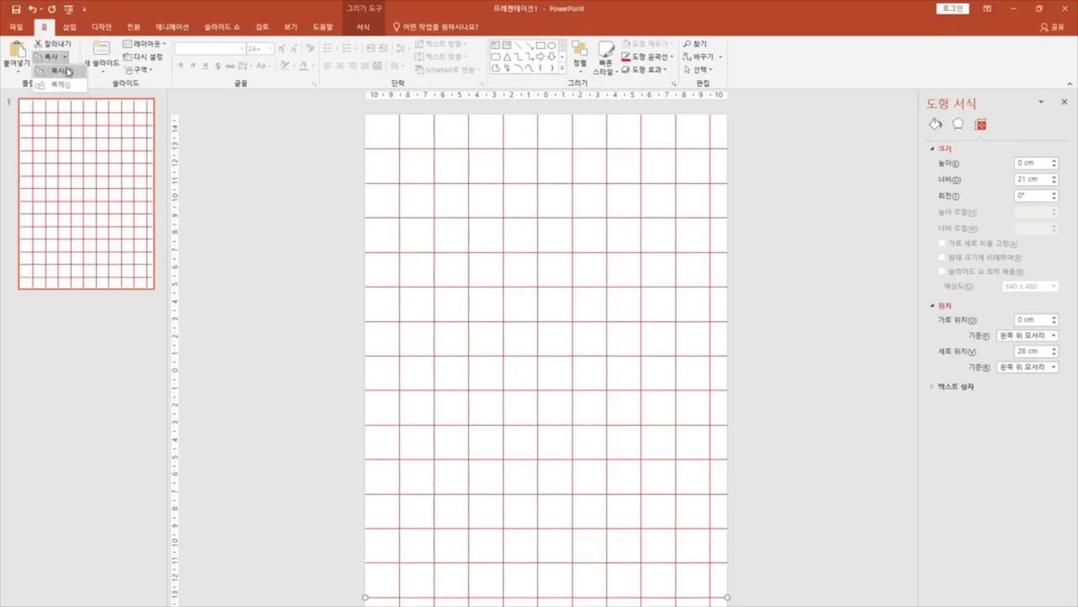
click(68, 71)
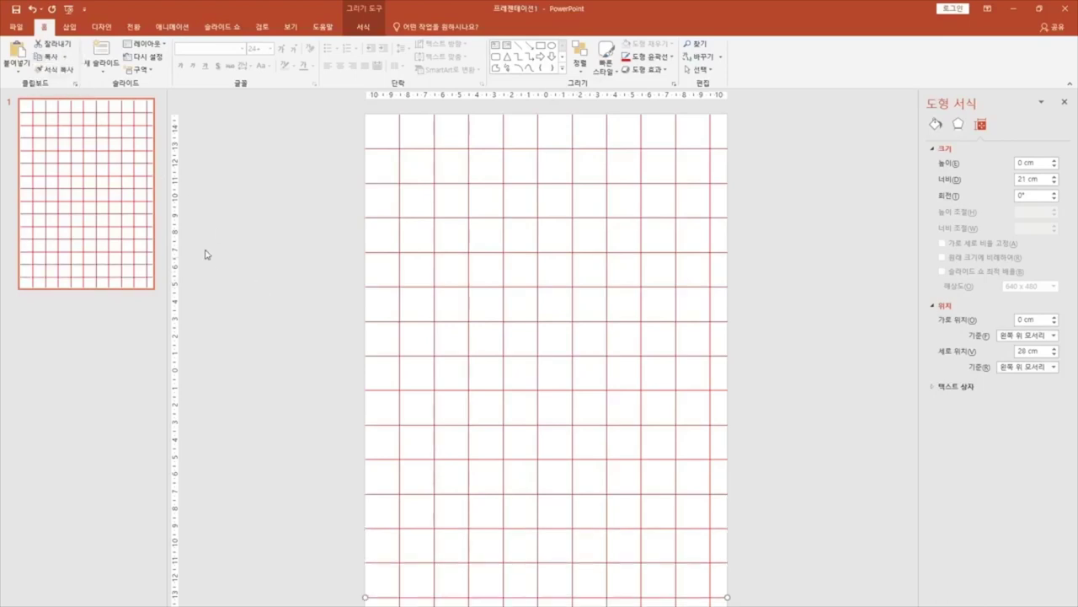
Select all vertical and horizontal grid lines on the slide and group them into one object
click(817, 460)
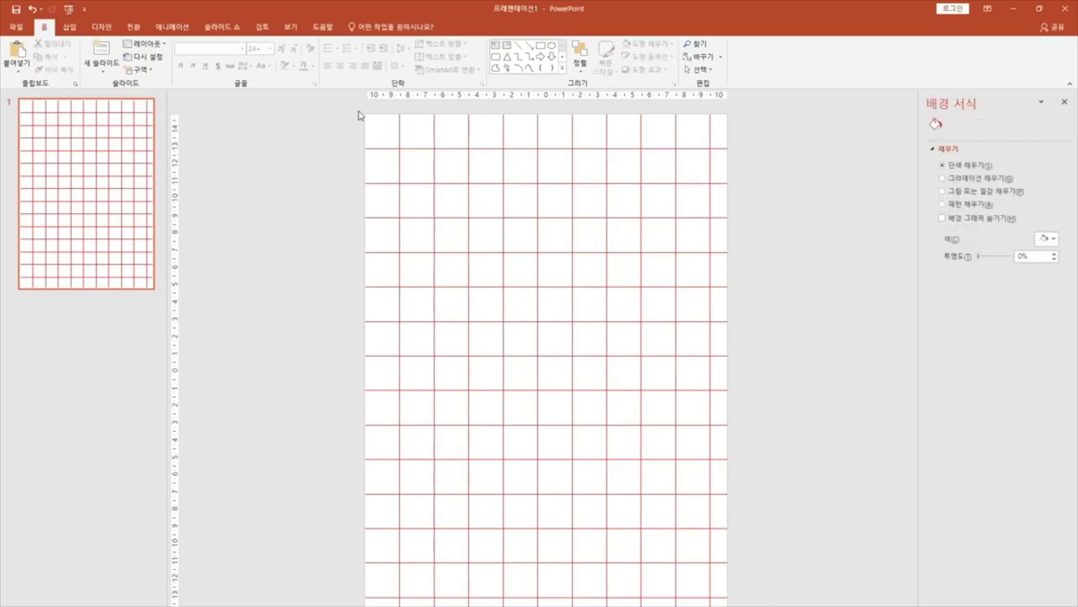
drag(355, 110, 751, 606)
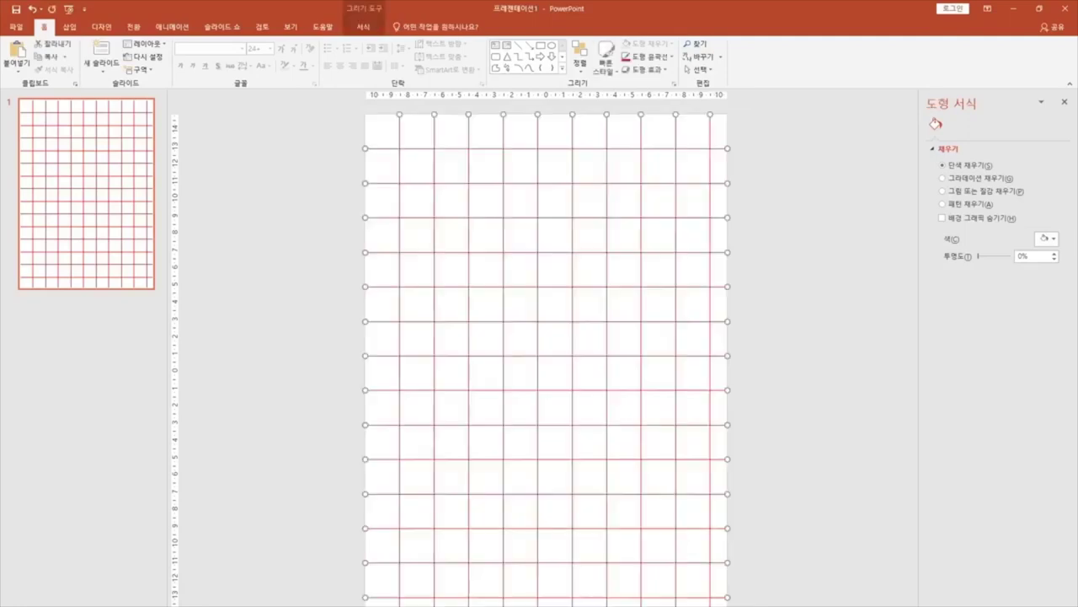
right_click(712, 466)
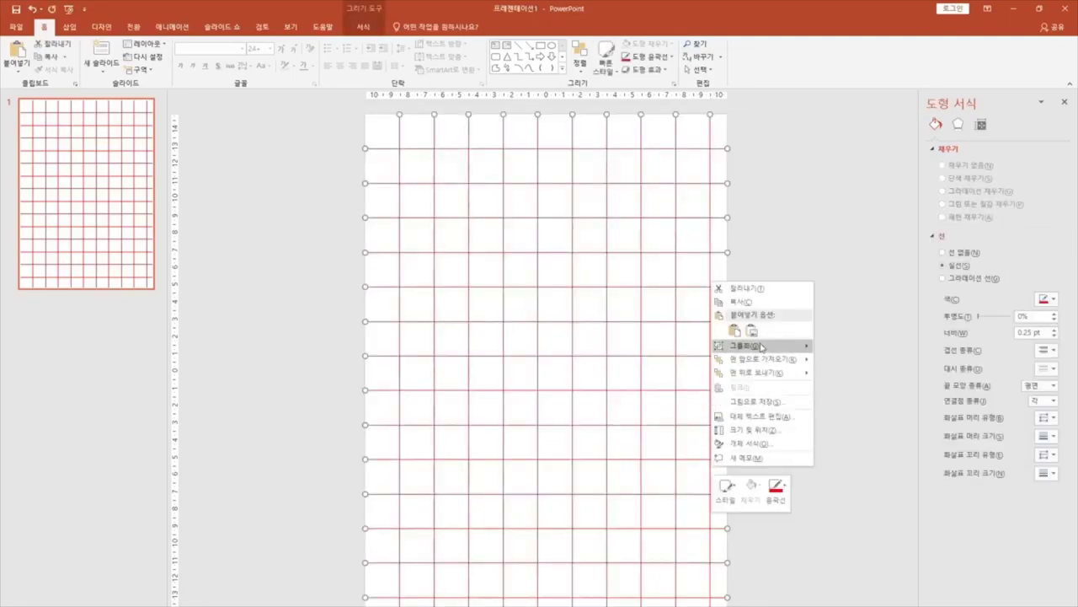
mouse_move(762, 348)
click(843, 352)
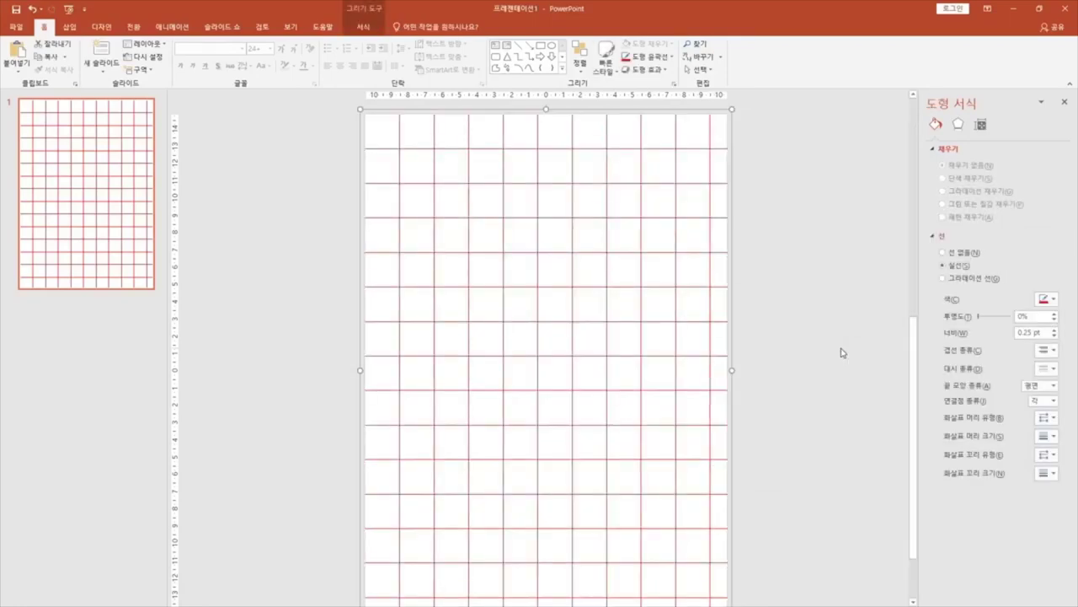
Shift the grouped grid off the slide to test it as one object, and undo the move
click(841, 353)
click(727, 321)
drag(727, 321, 597, 360)
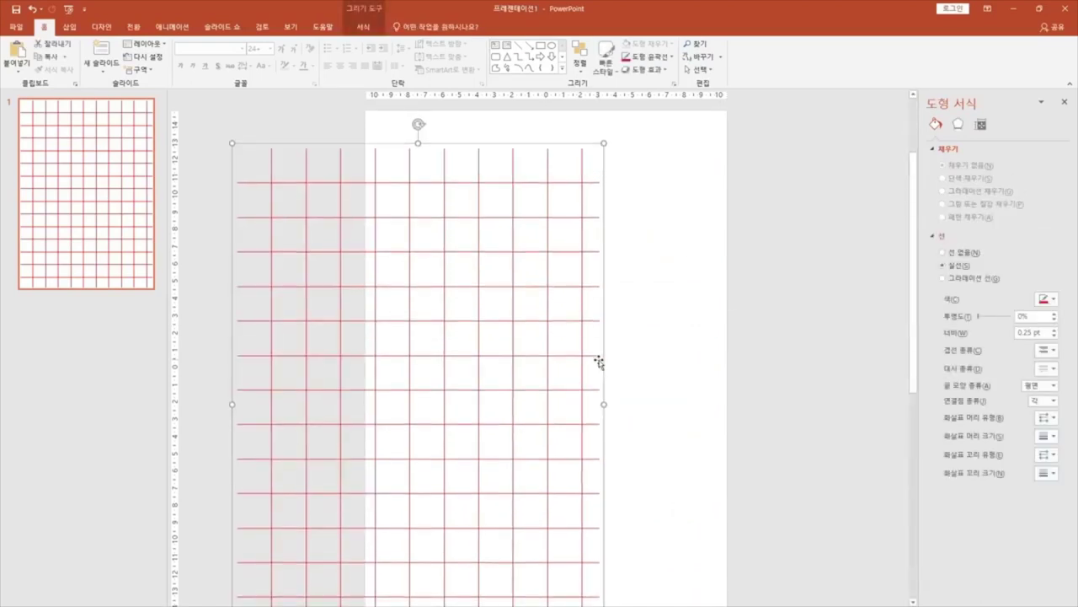
key(ctrl+z)
click(789, 358)
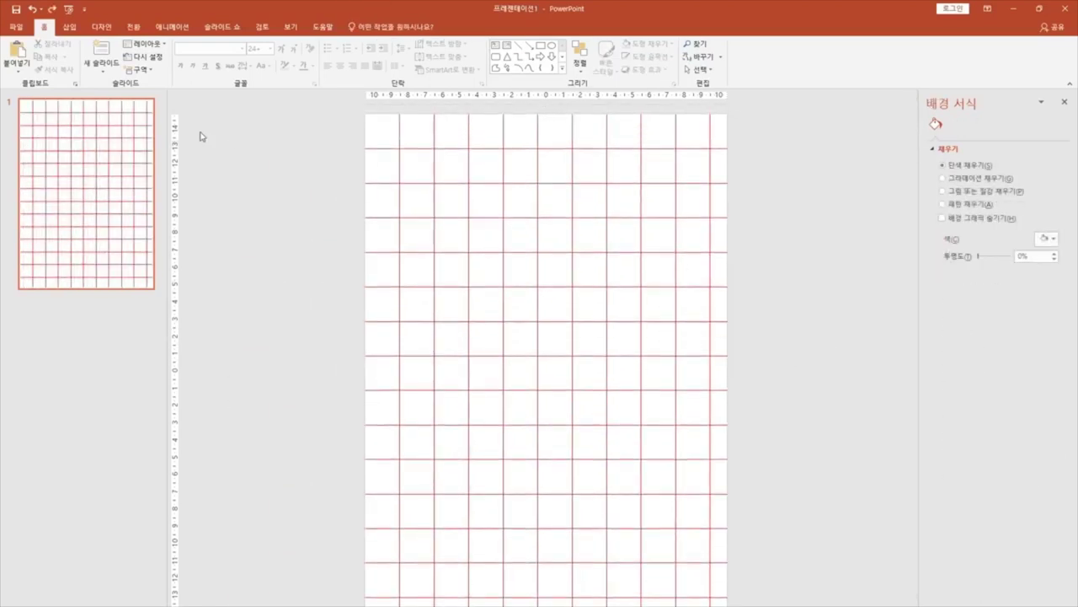
Insert the picture file jimin from the Backup Plus (F:) drive onto the grid slide
click(69, 26)
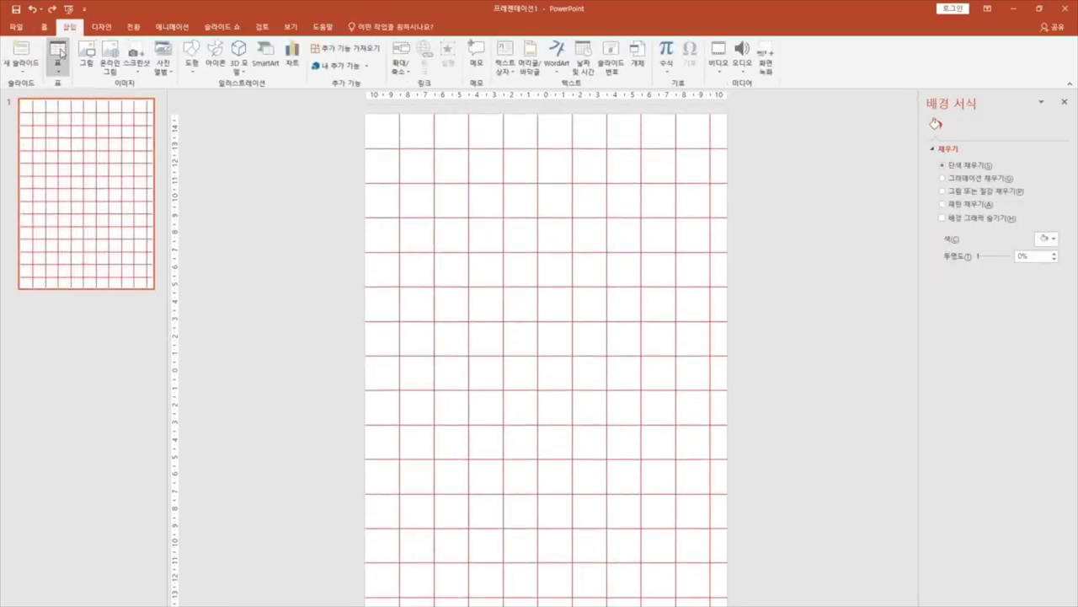
click(85, 56)
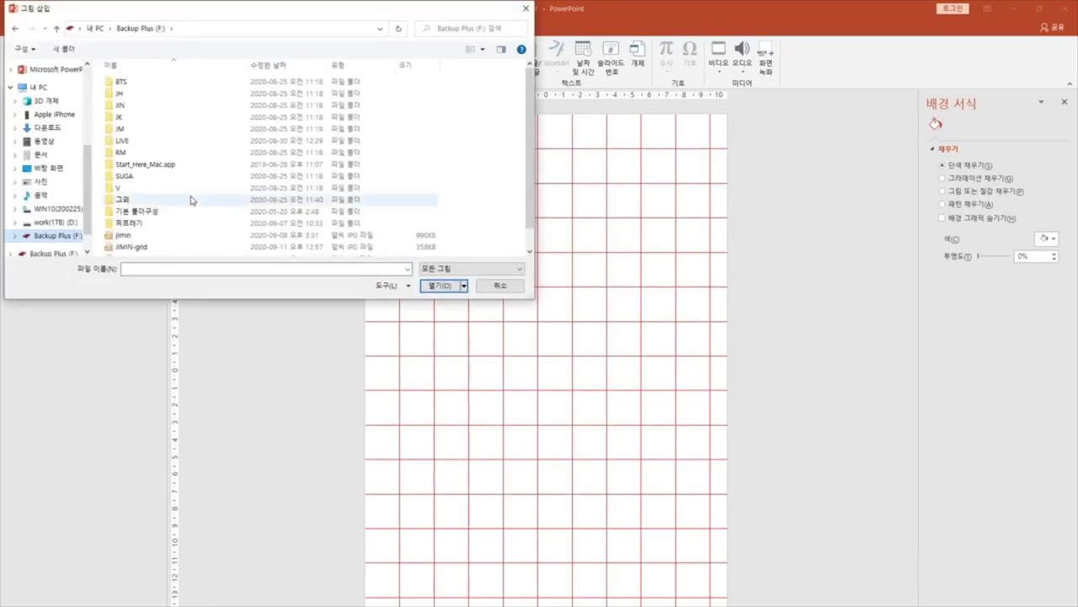
scroll(191, 206, down, 1)
click(148, 218)
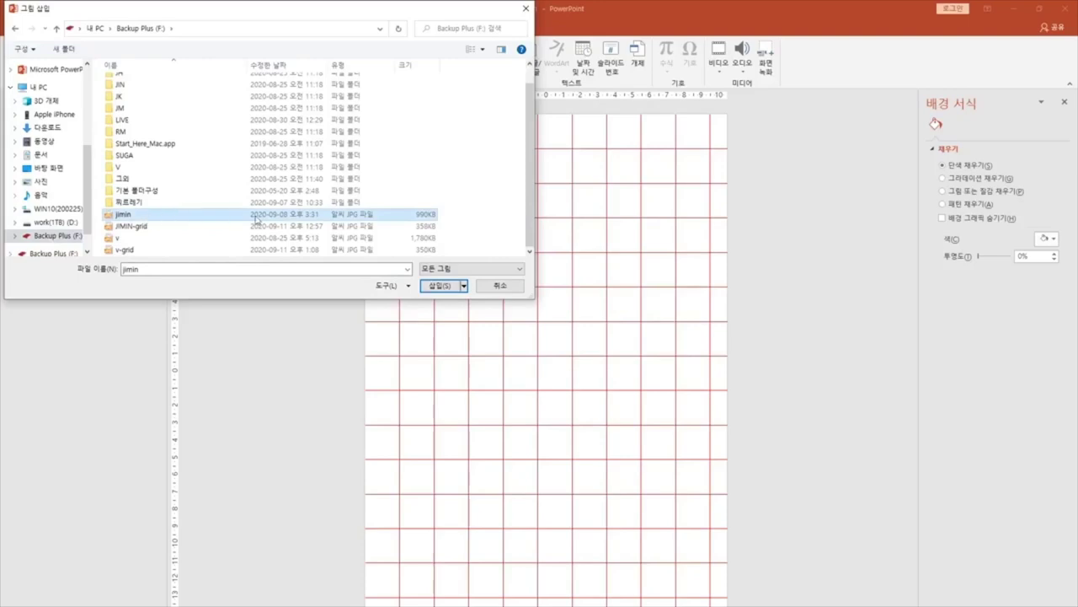
click(438, 285)
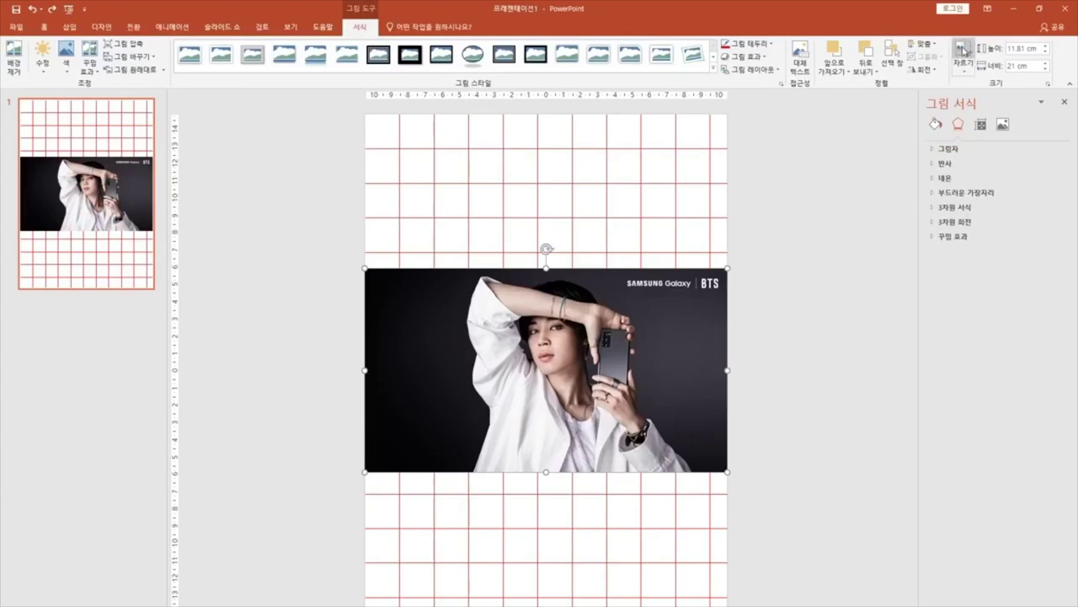
Crop the inserted picture around the face, raised arm and phone, about 9.2 cm wide and 9.7 cm high
click(964, 49)
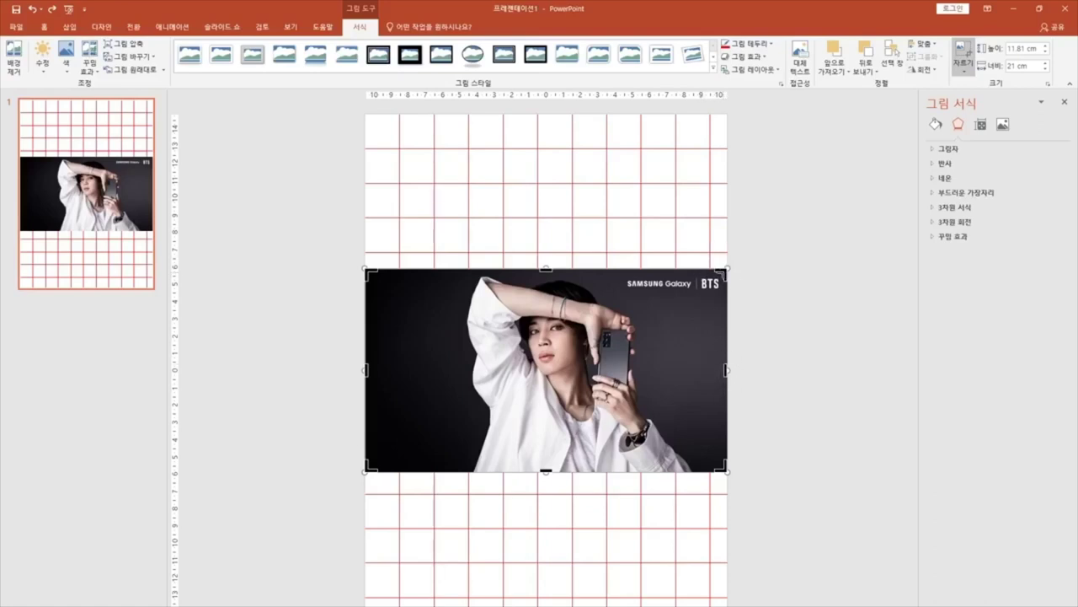
drag(725, 268, 644, 268)
drag(366, 470, 486, 469)
drag(573, 470, 573, 435)
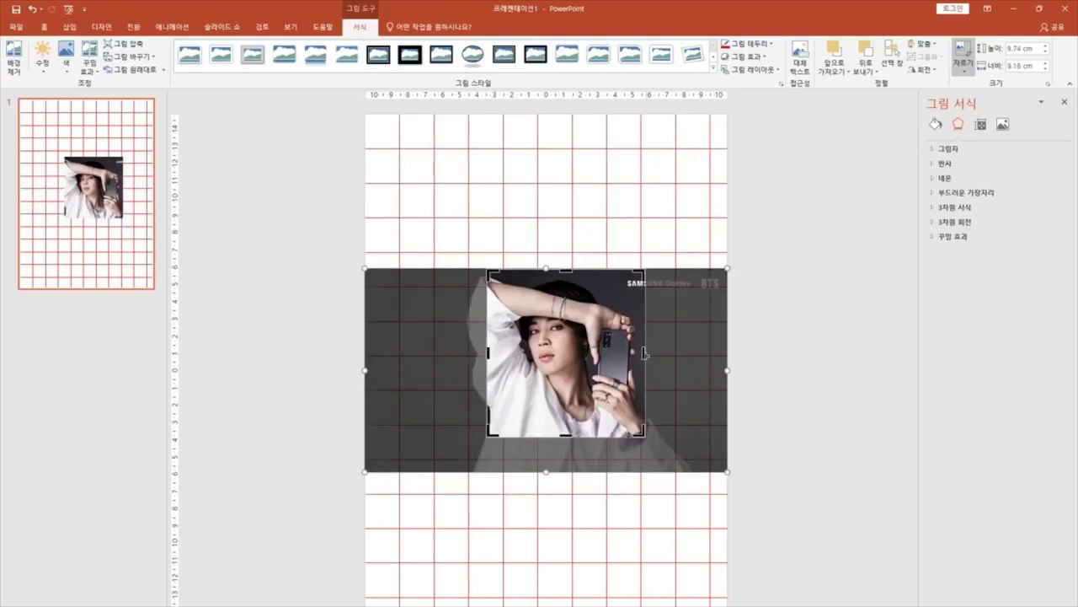
click(815, 326)
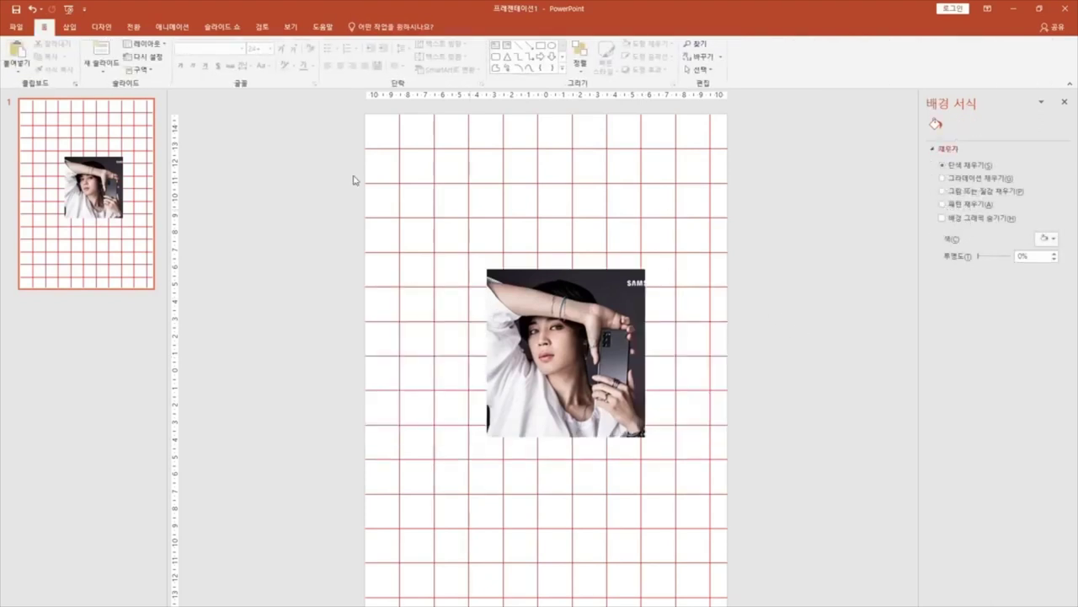
Enlarge the cropped picture proportionally to the slide's full height of 29.7 cm, about 28 cm wide
click(497, 270)
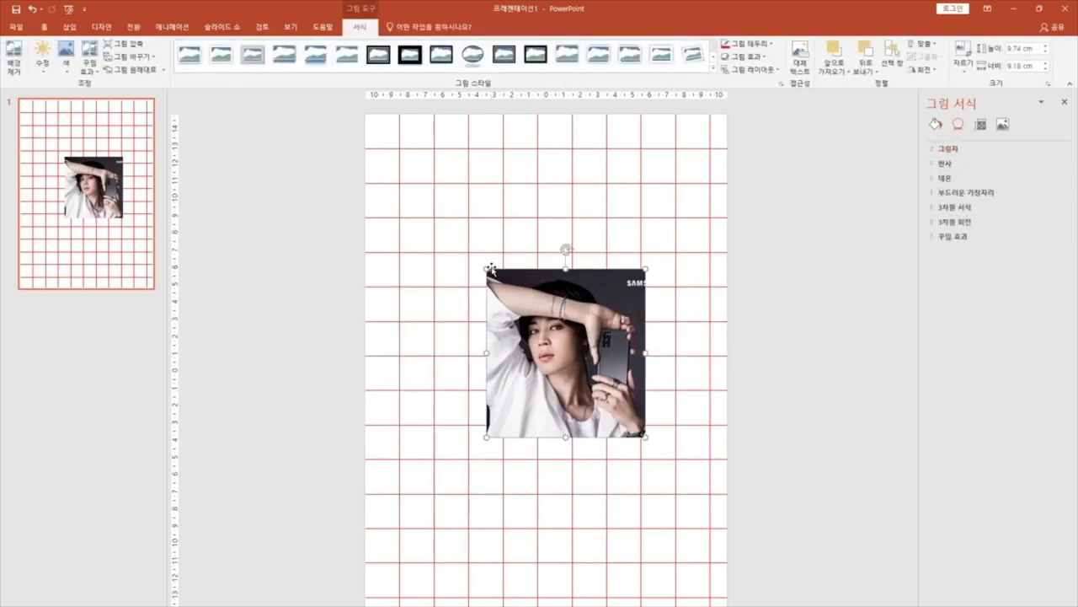
drag(487, 269, 341, 116)
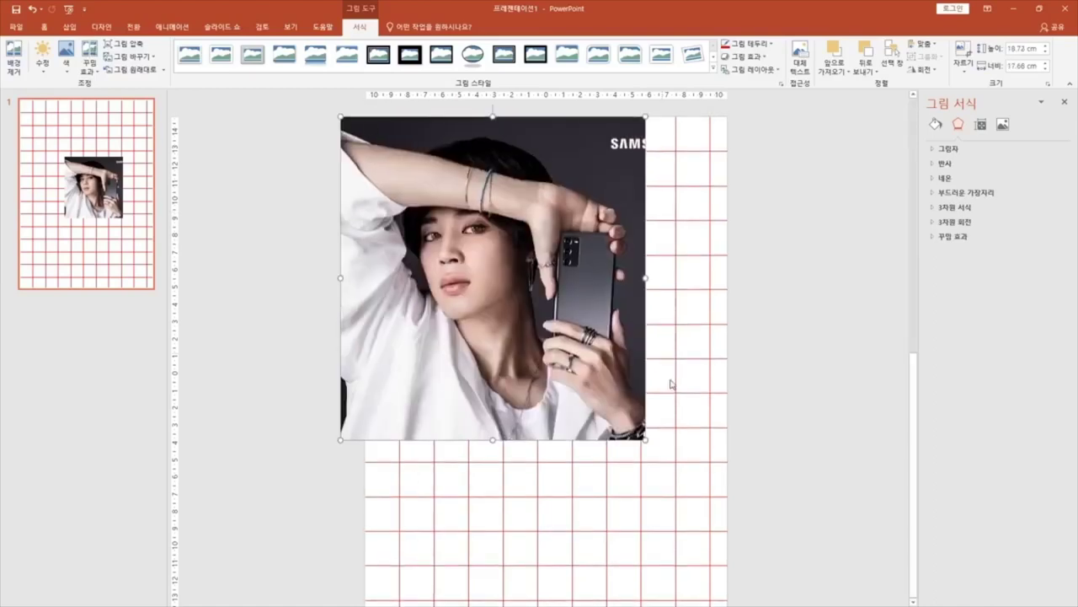
drag(646, 439, 771, 606)
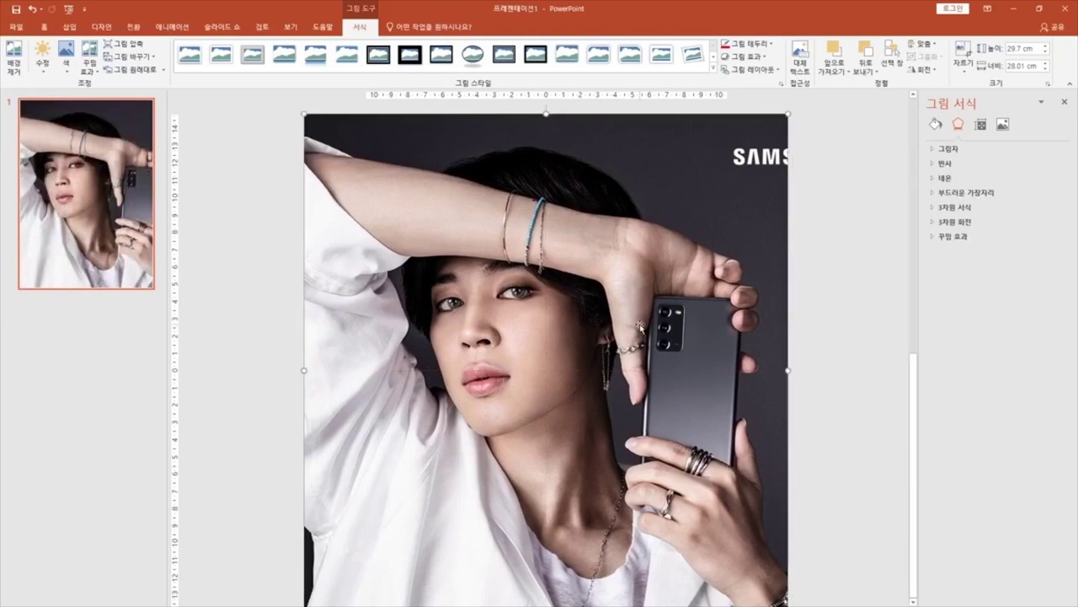
Crop both sides of the enlarged picture to the slide edges, leaving it 21 cm wide and 29.7 cm high
click(961, 61)
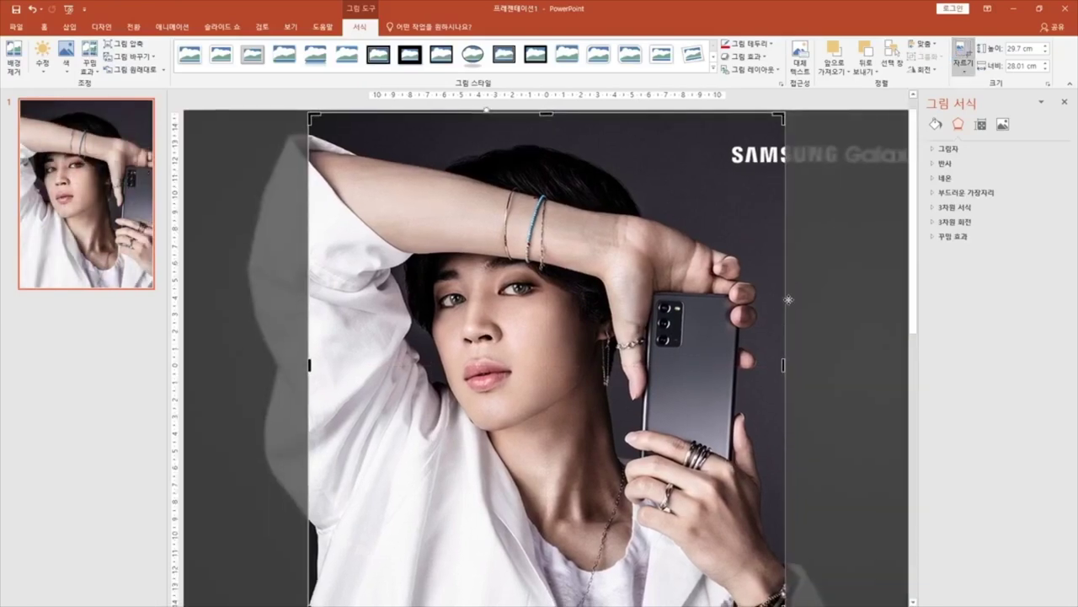
drag(784, 364, 725, 358)
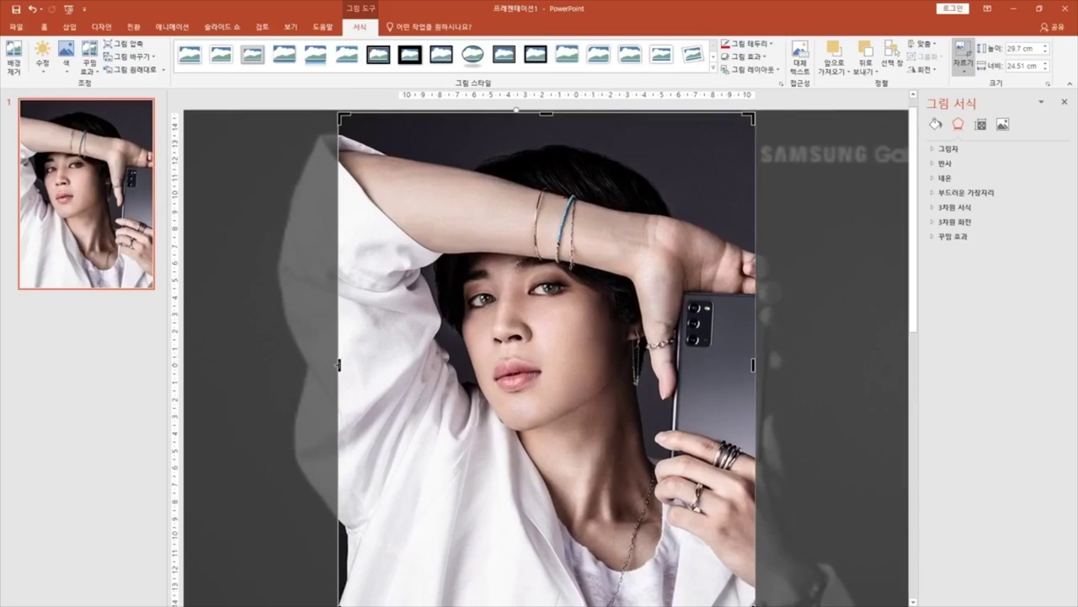
drag(339, 365, 368, 368)
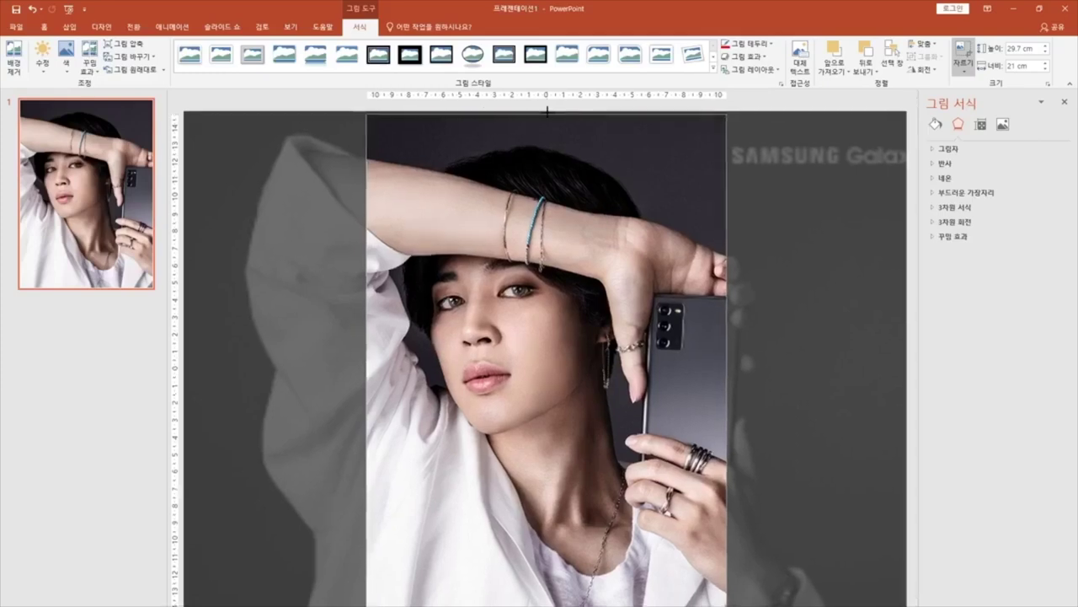
mouse_move(547, 112)
mouse_down()
mouse_move(544, 128)
mouse_move(543, 112)
mouse_up()
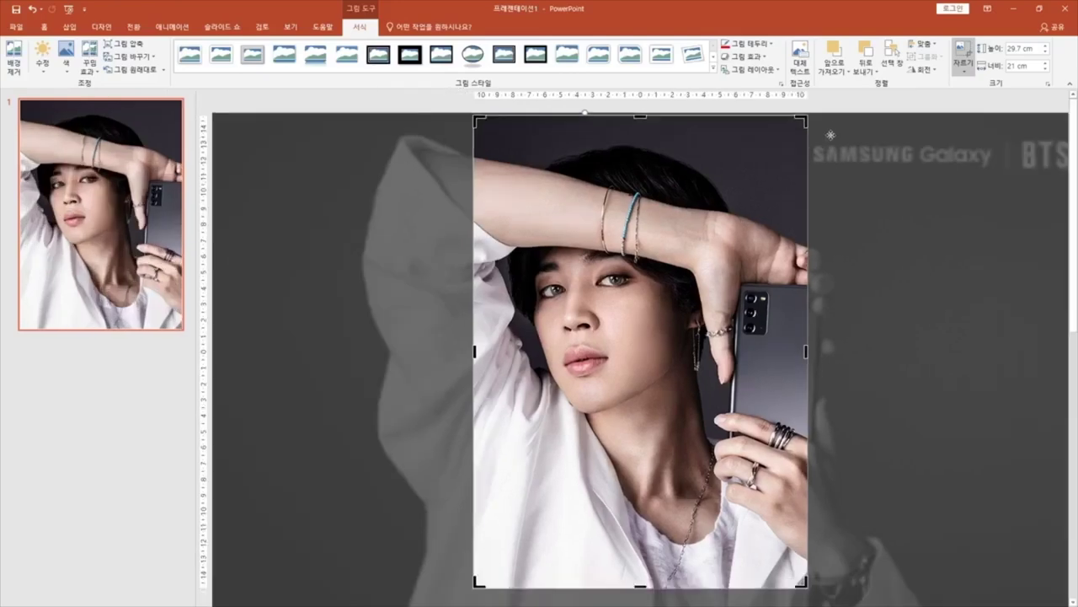
click(843, 109)
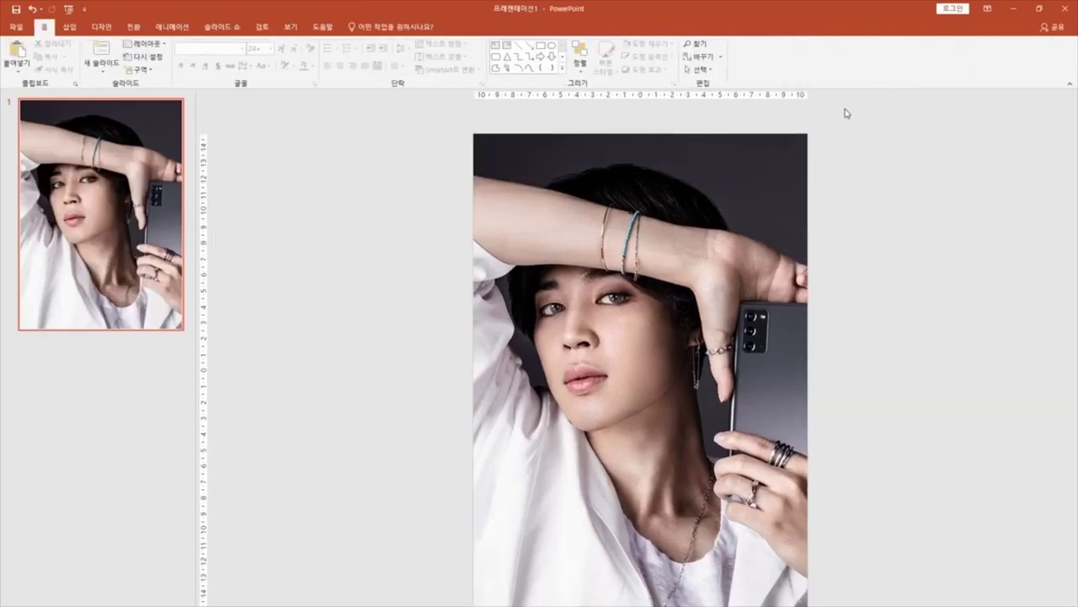
Send the picture to the back, behind the grouped red grid
click(740, 250)
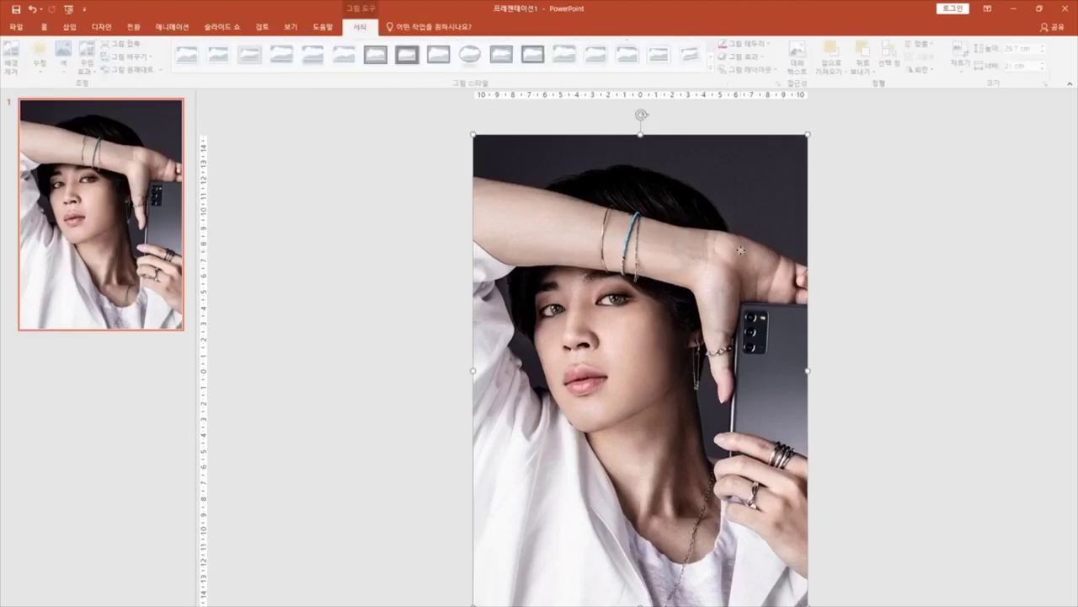
right_click(741, 249)
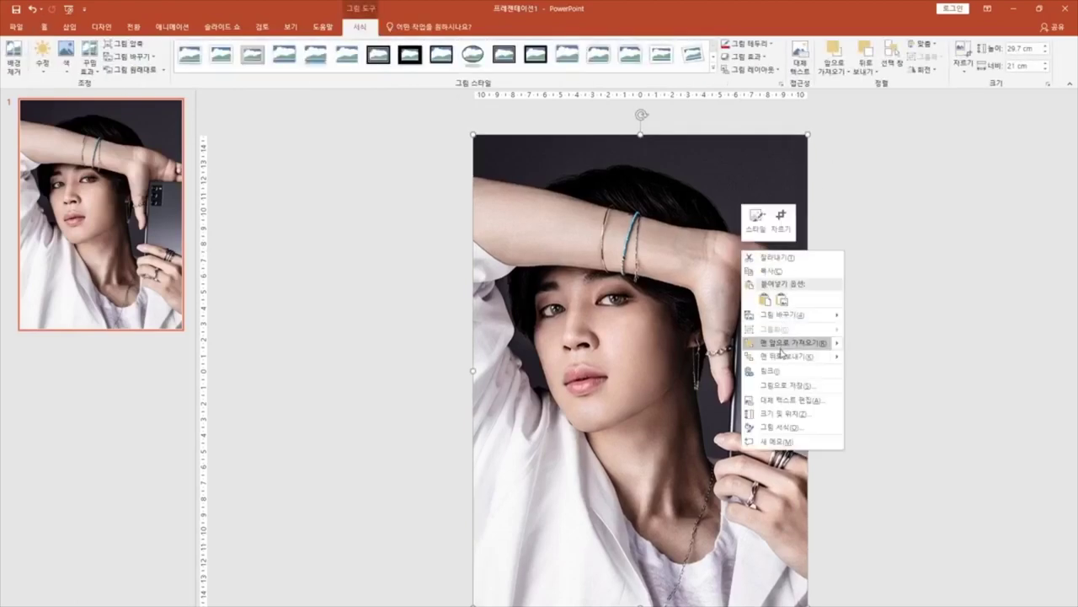
click(776, 358)
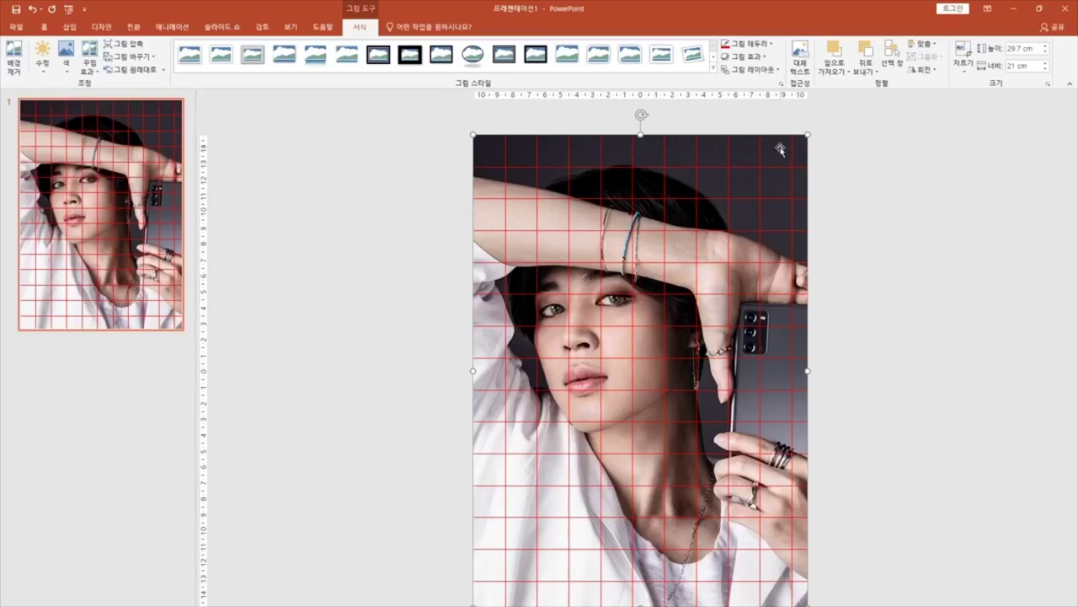
Turn the picture grayscale by setting its colour saturation to 0% in the picture formatting options
click(71, 72)
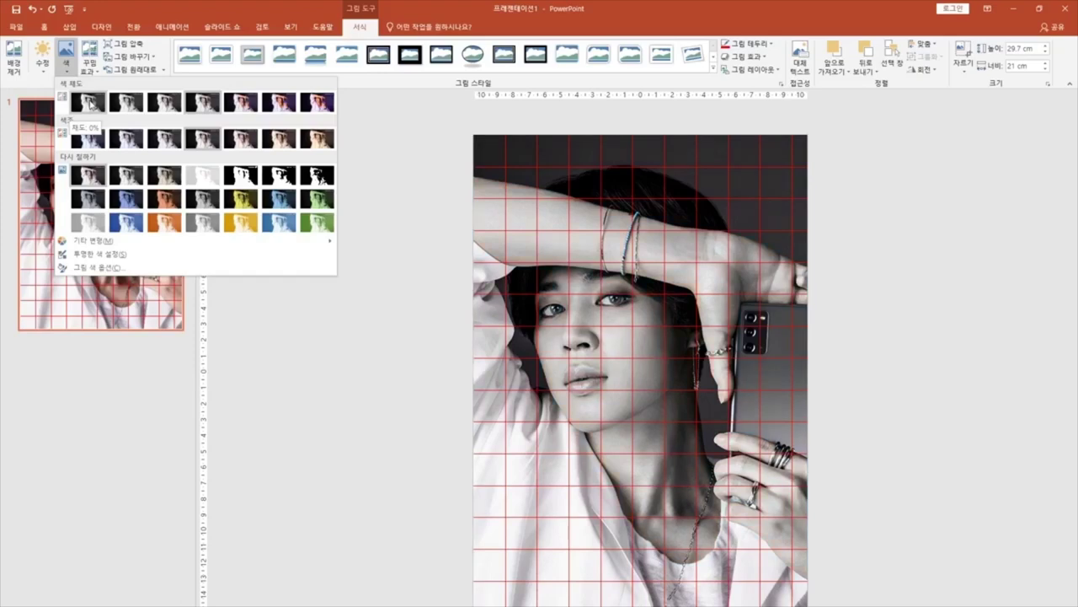
click(856, 183)
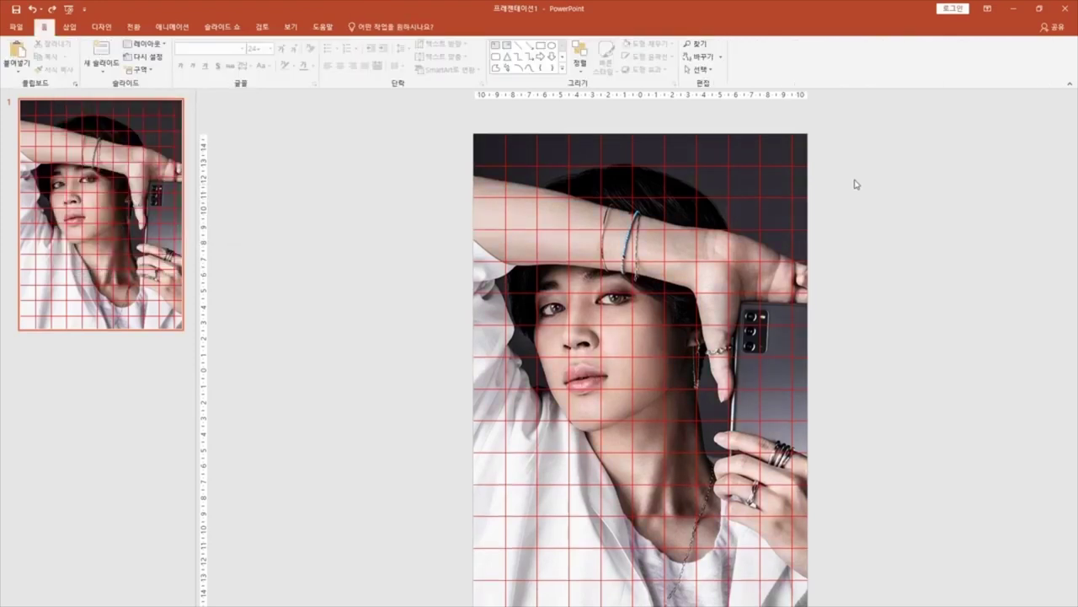
click(779, 186)
right_click(779, 186)
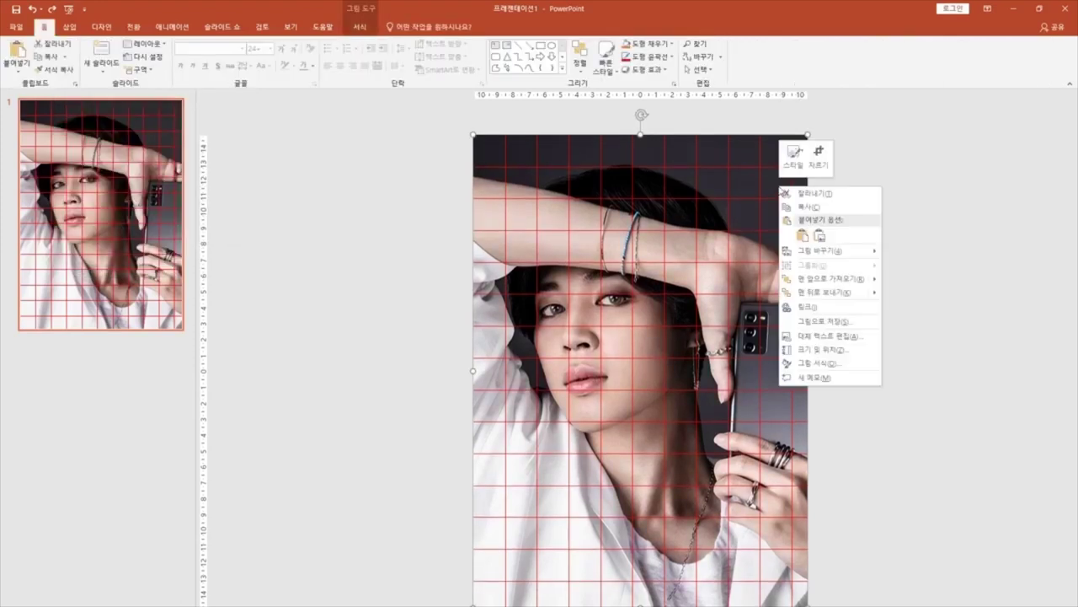
click(834, 365)
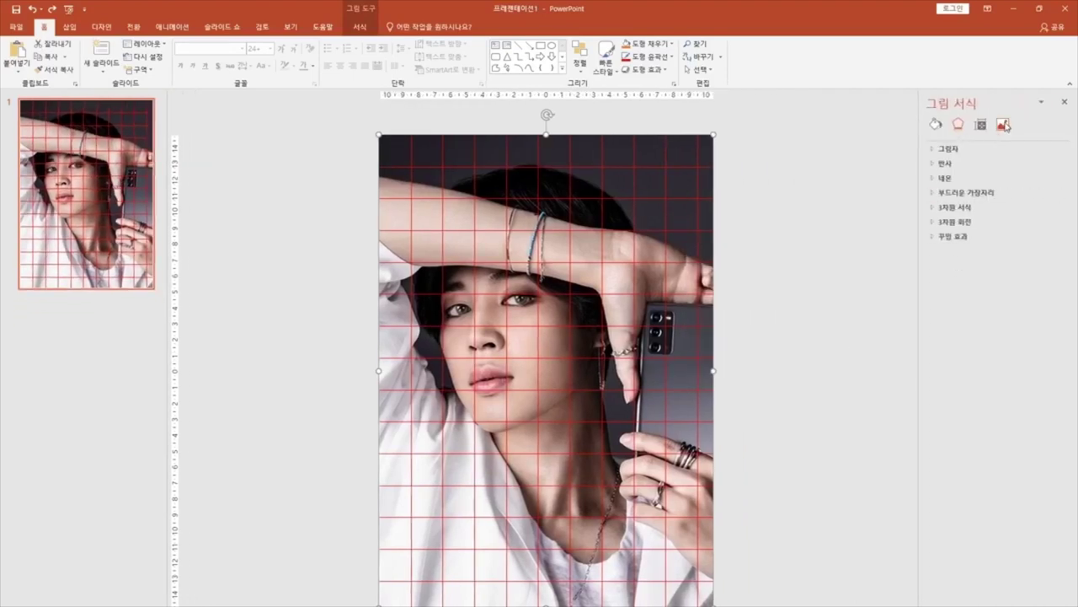
click(1004, 126)
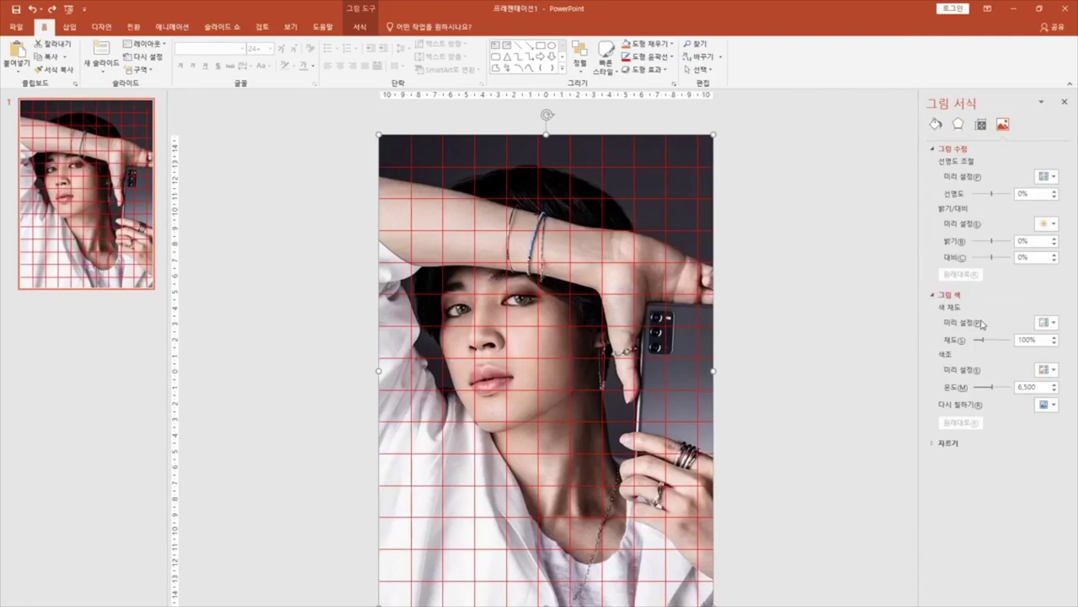
drag(986, 344, 970, 343)
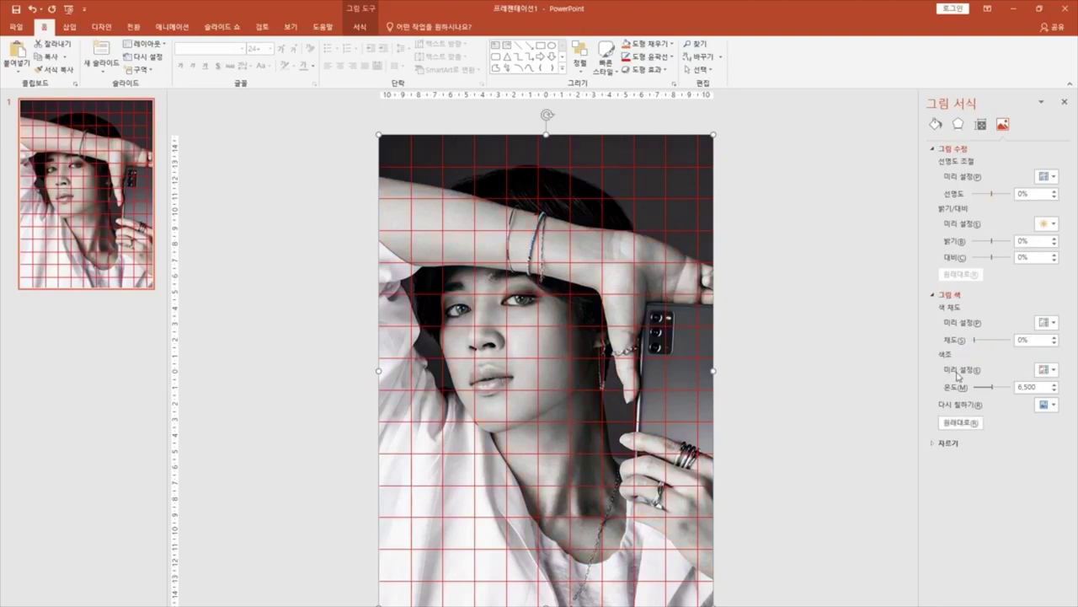
click(830, 414)
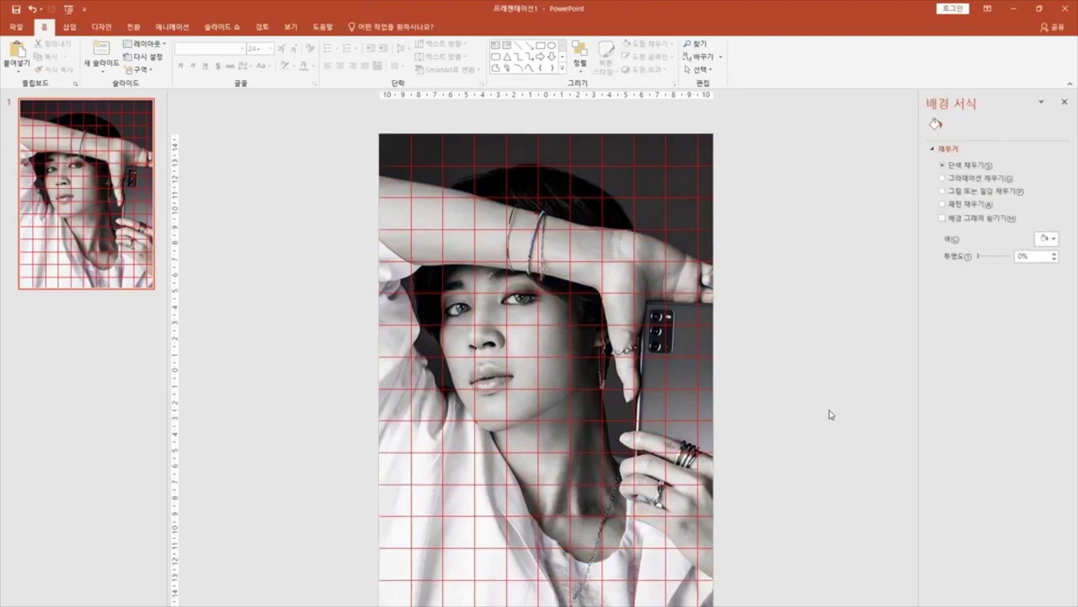
Open the print settings for the slide and choose the Canon-MF620C-UFRII_LT printer
click(16, 26)
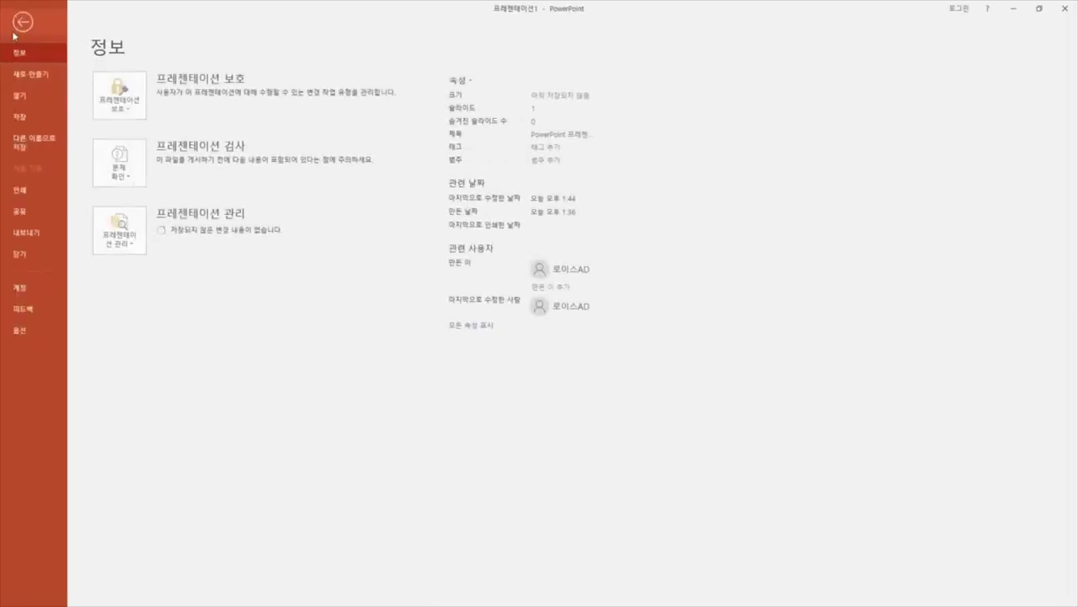
click(38, 189)
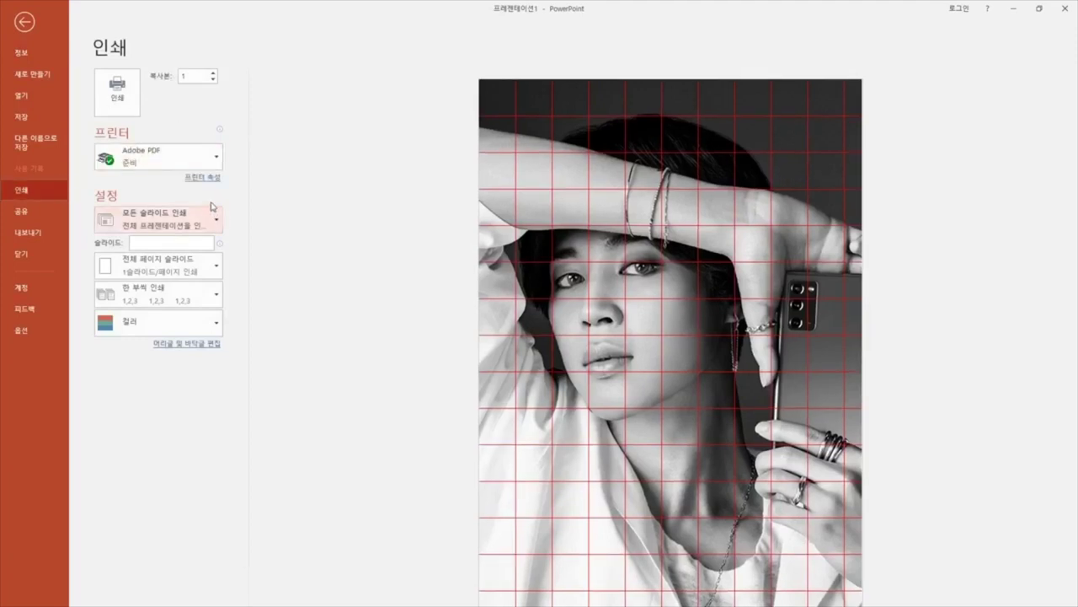
click(218, 160)
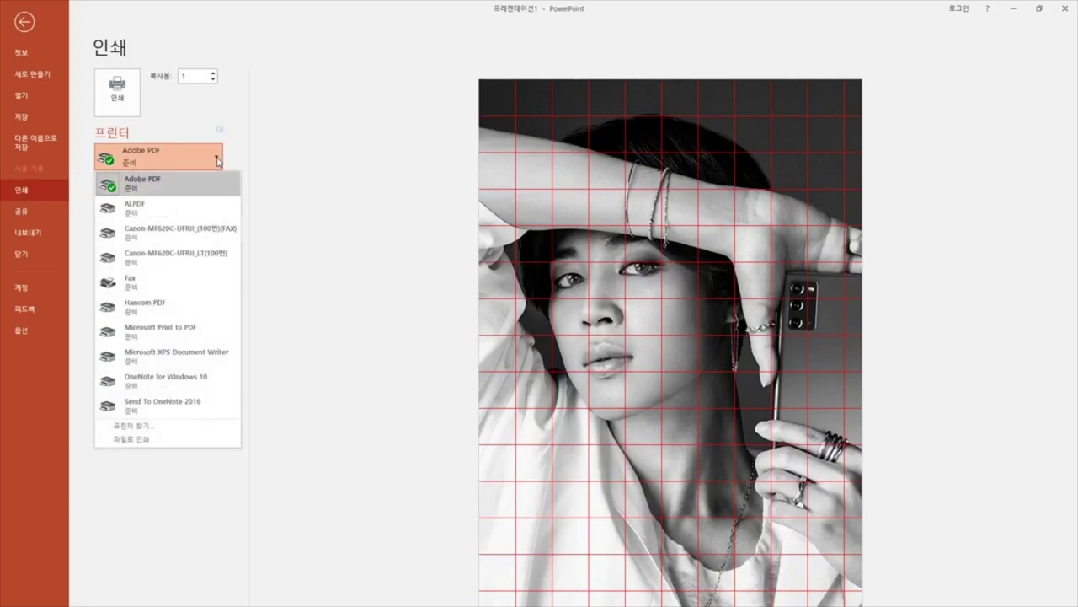
click(205, 260)
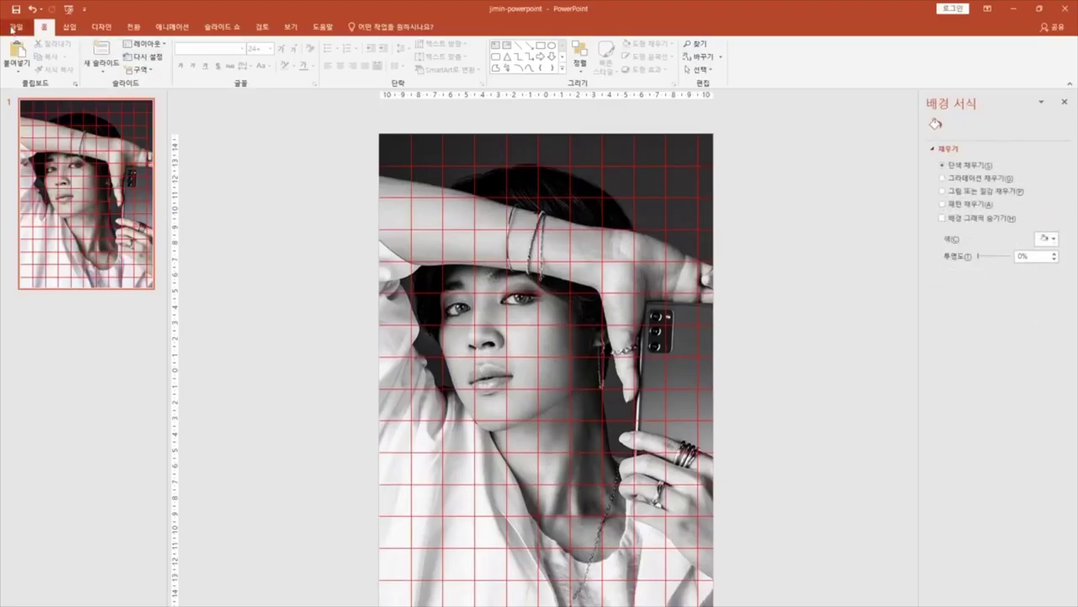
Save the finished slide as a PDF named jimin-powerpoint on the Backup Plus (F:) drive
click(16, 26)
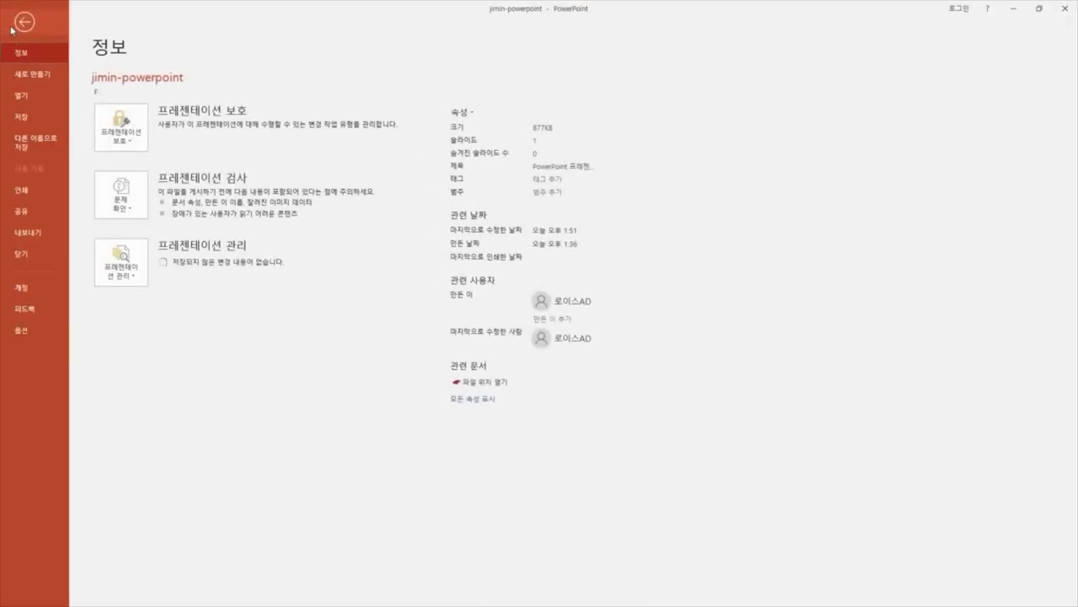
click(23, 139)
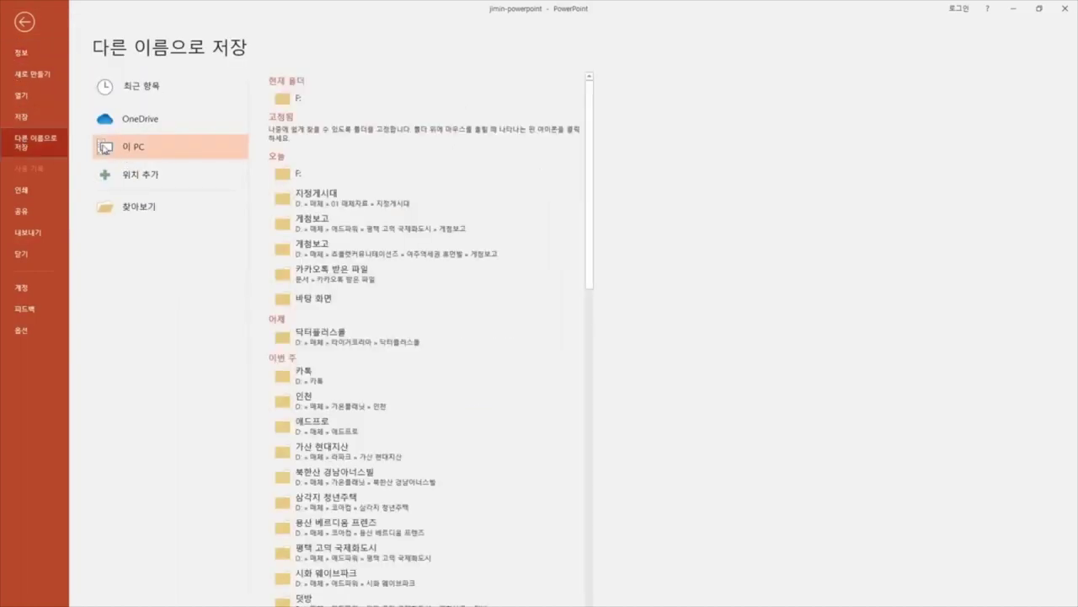
click(125, 207)
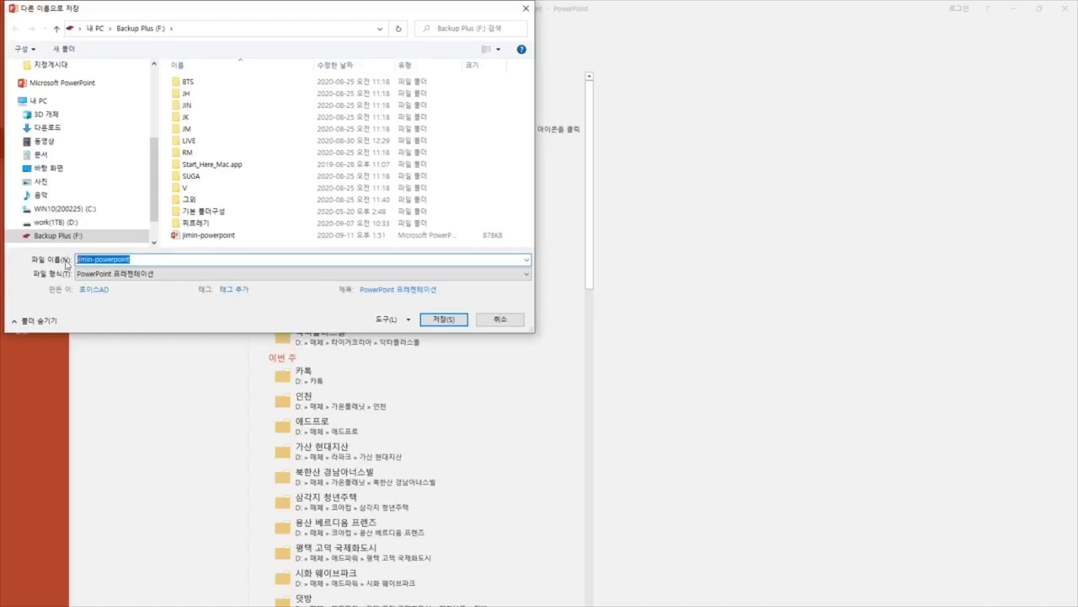
click(132, 273)
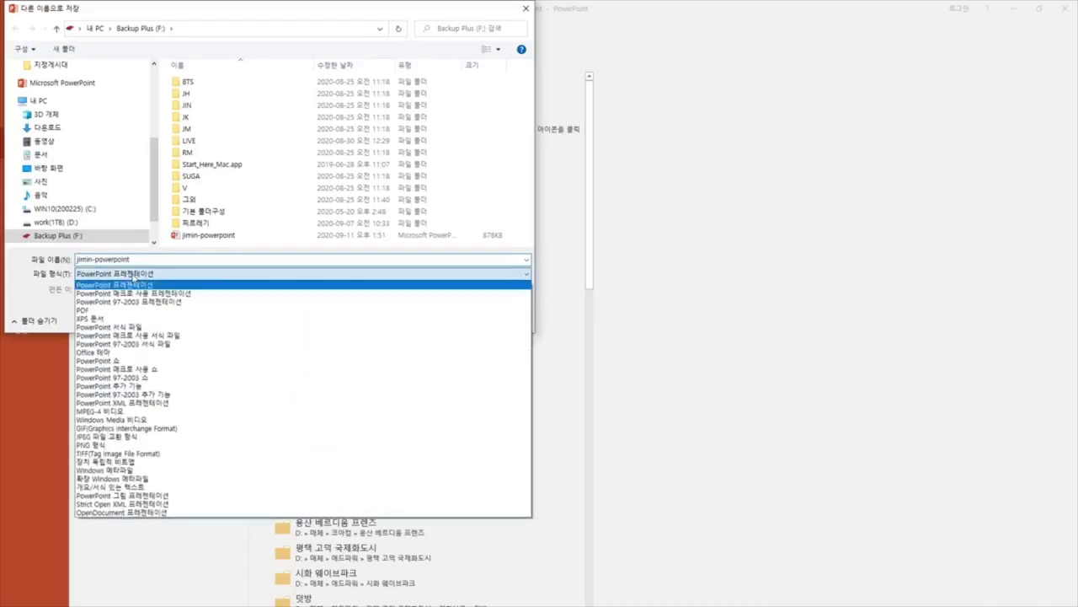
click(91, 311)
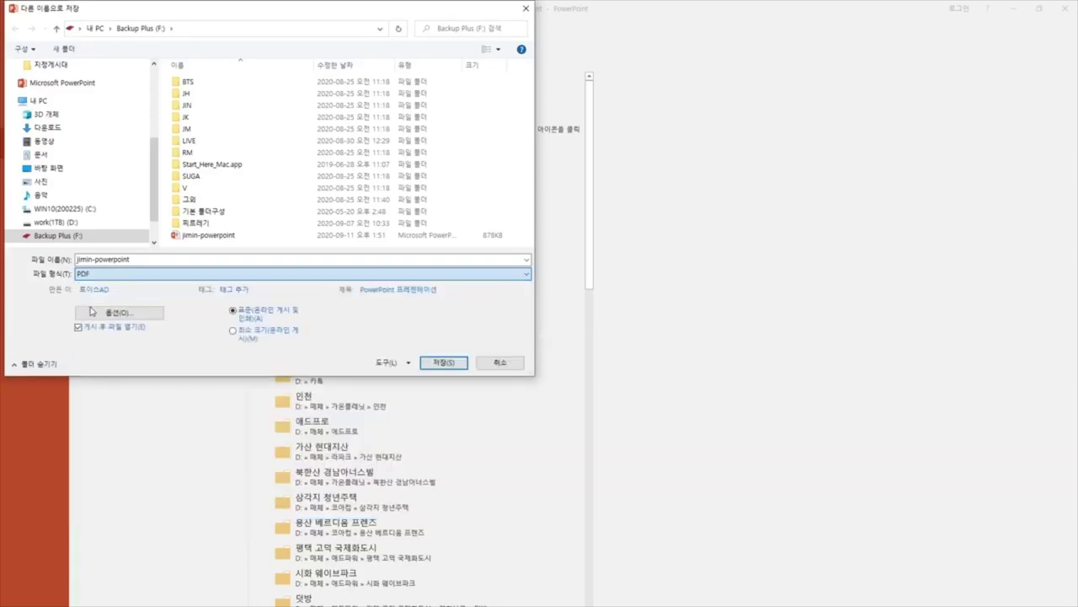
click(443, 363)
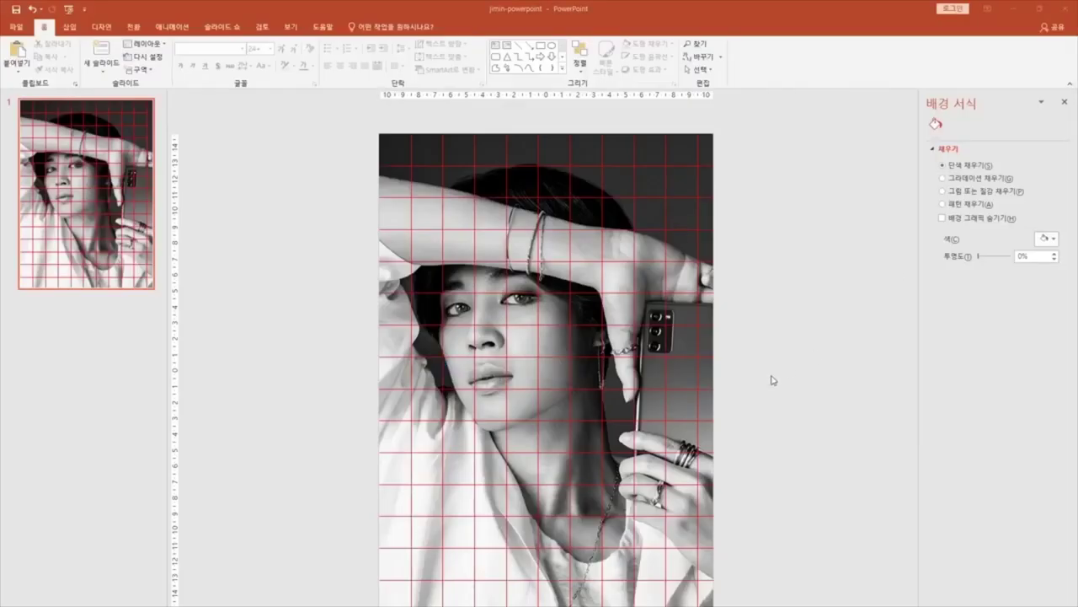
Delete the photo behind the grid and save the grid-only presentation as grid-powerpoint on the Backup Plus (F:) drive
click(710, 371)
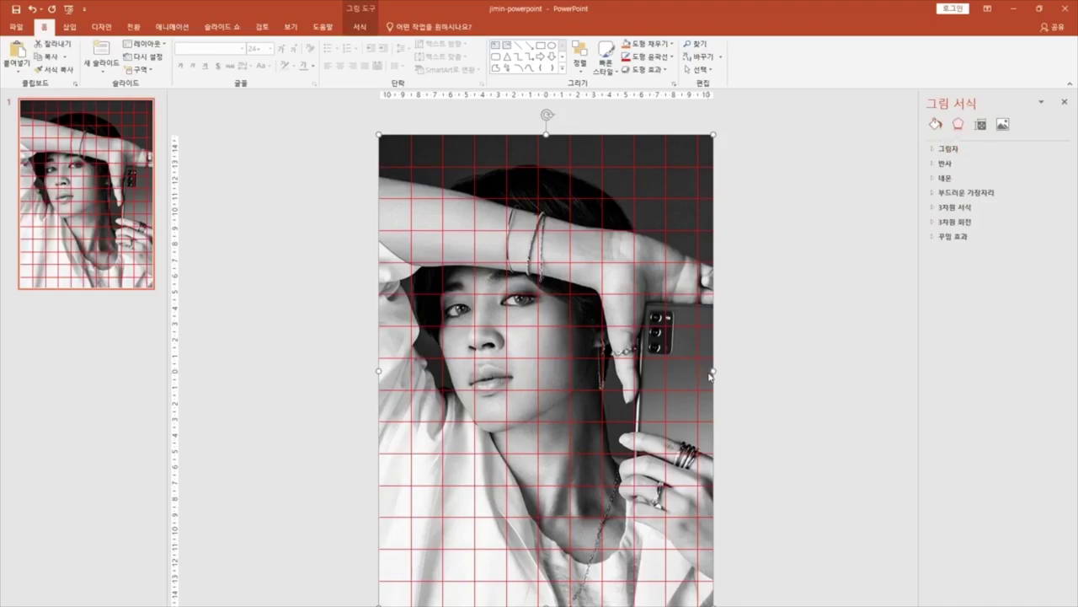
key(Delete)
click(24, 26)
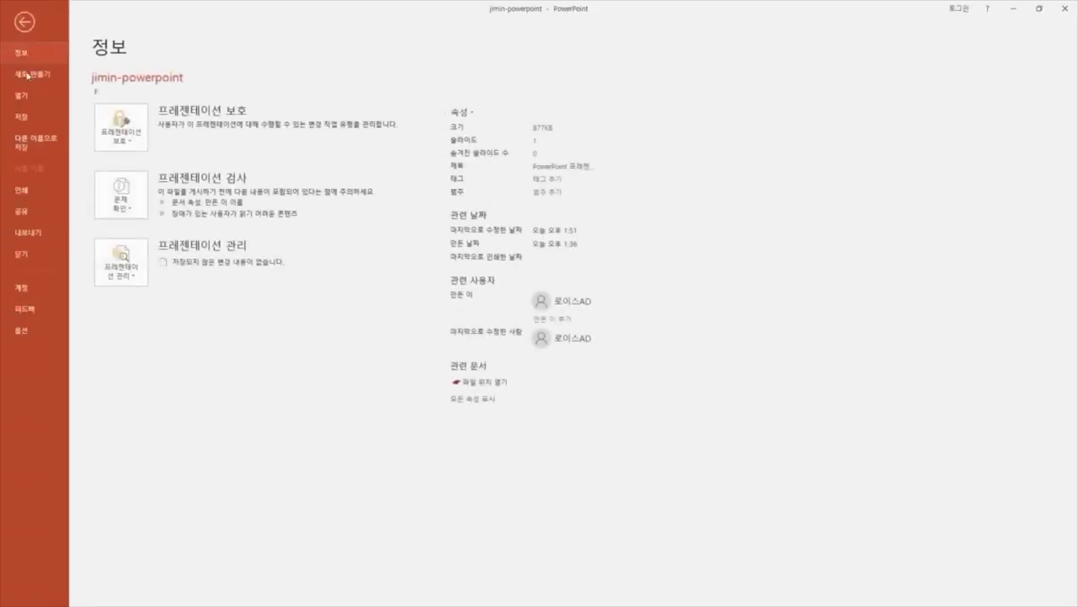
click(39, 138)
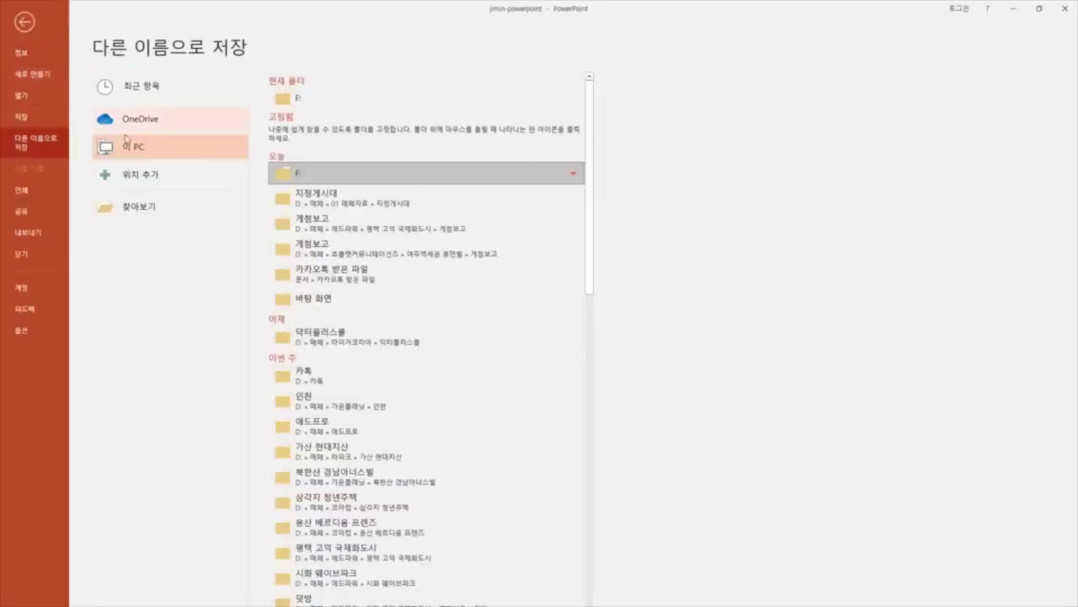
click(128, 214)
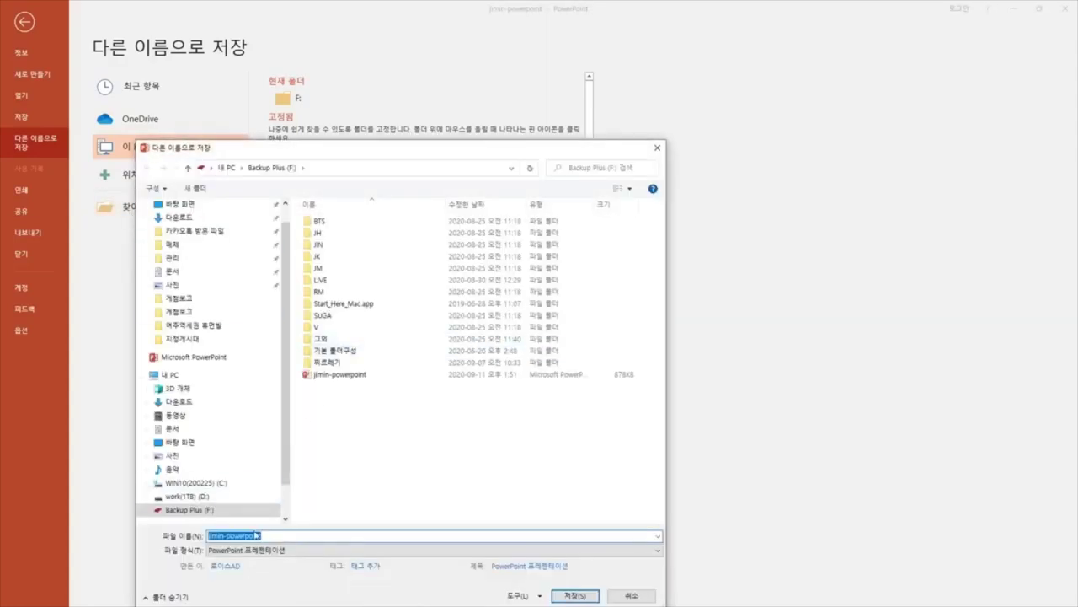
double_click(211, 535)
text(grid)
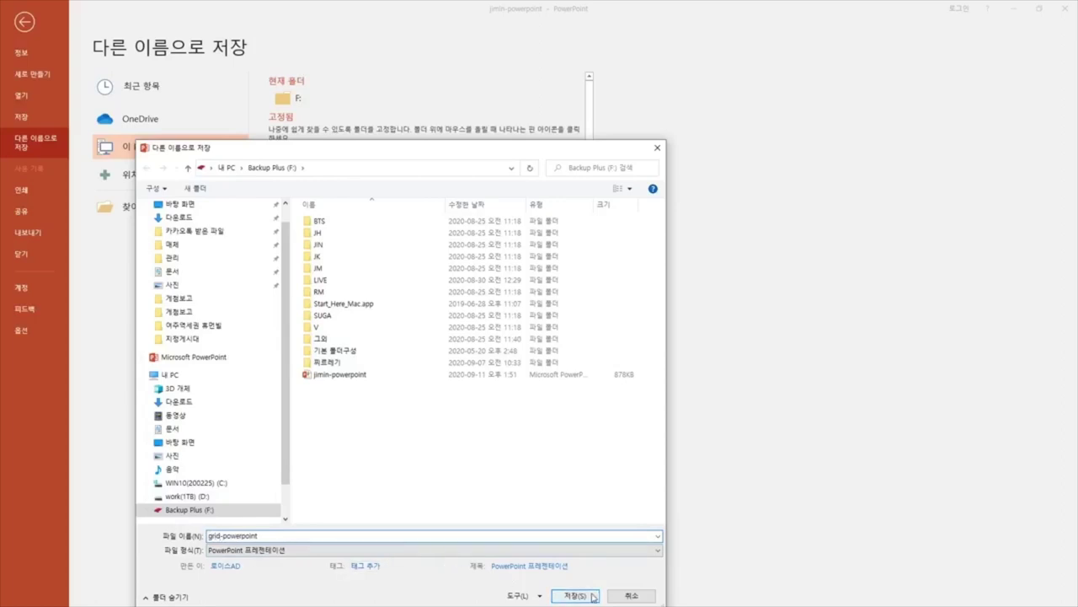
click(593, 597)
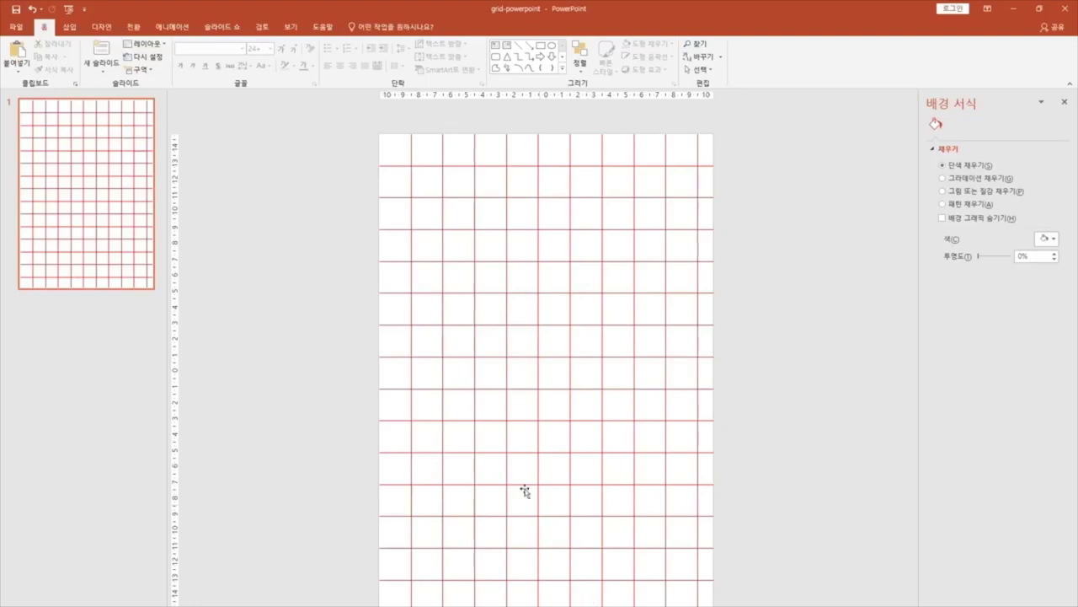
Insert the photo of the person sitting cross-legged against a red background from the Backup Plus (F:) drive
click(61, 30)
click(89, 54)
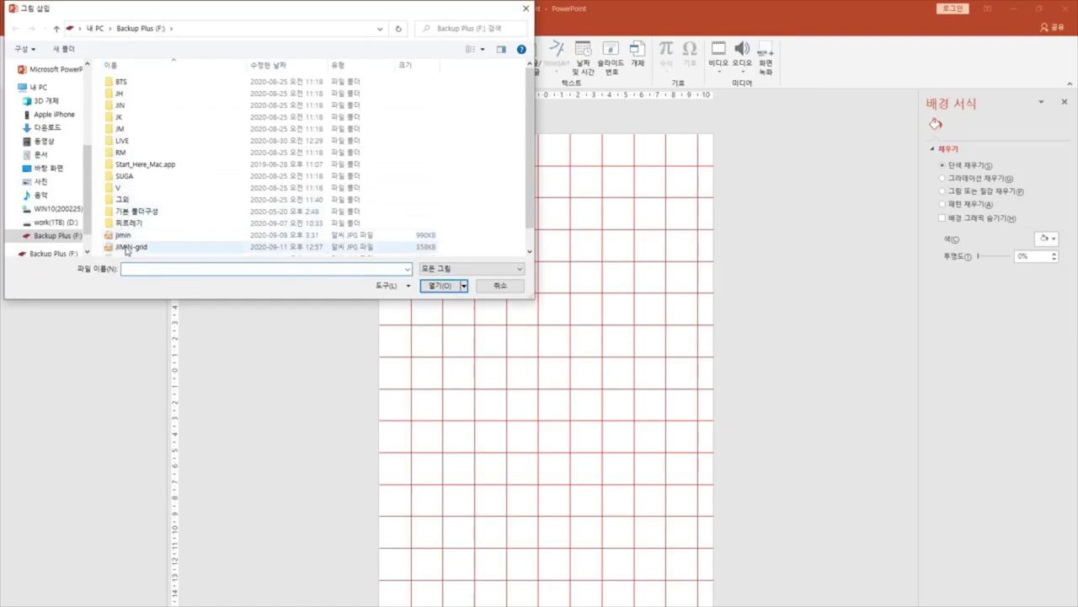
click(126, 247)
click(434, 285)
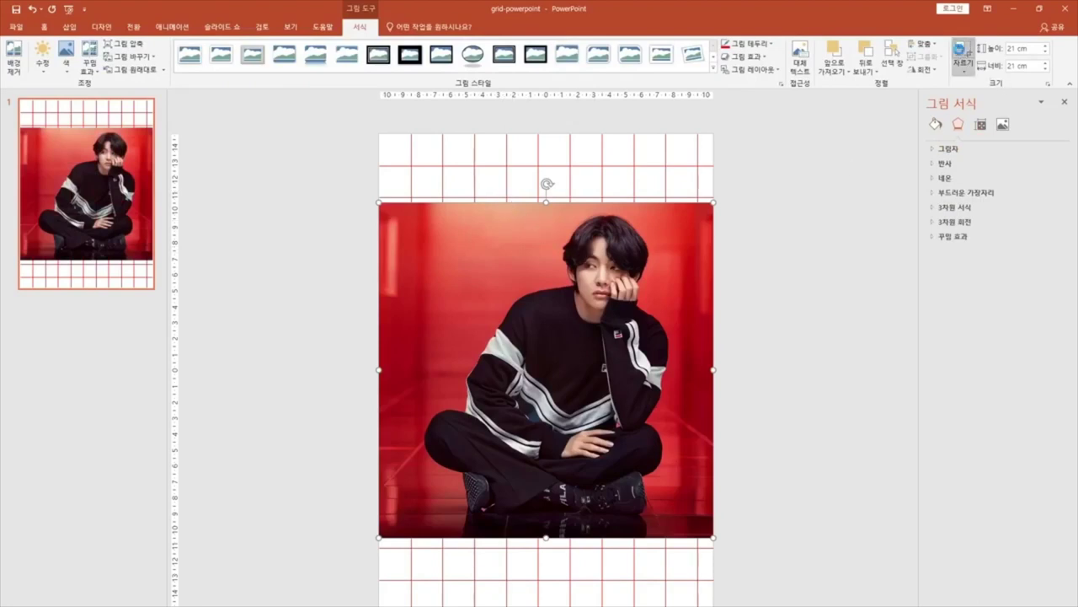
Crop the inserted photo to the head, hand and shoulders, about 6.25 cm wide and 8.33 cm high
click(961, 52)
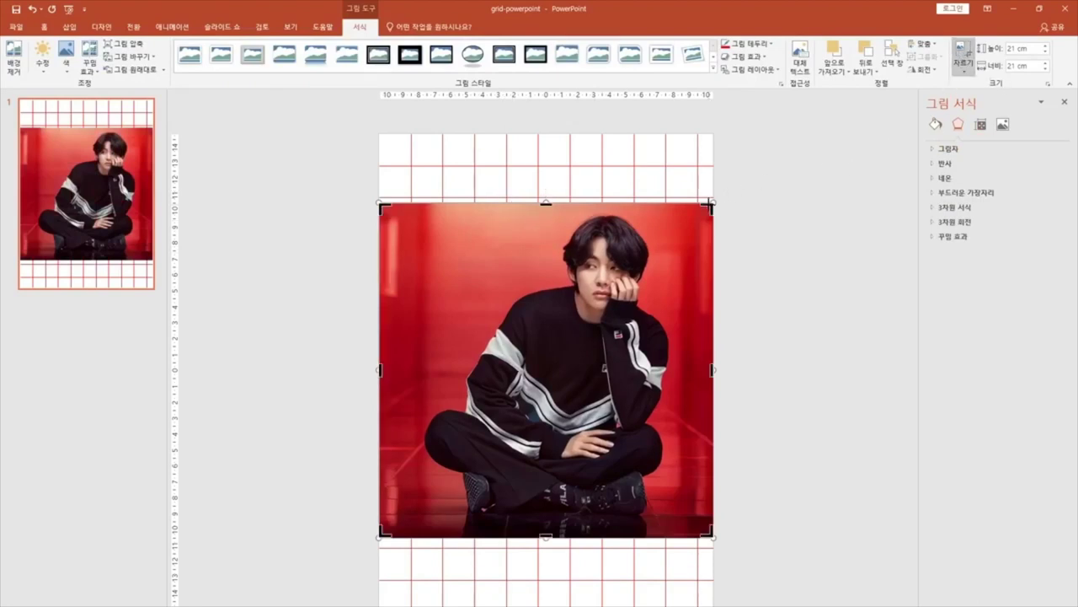
drag(710, 207, 656, 204)
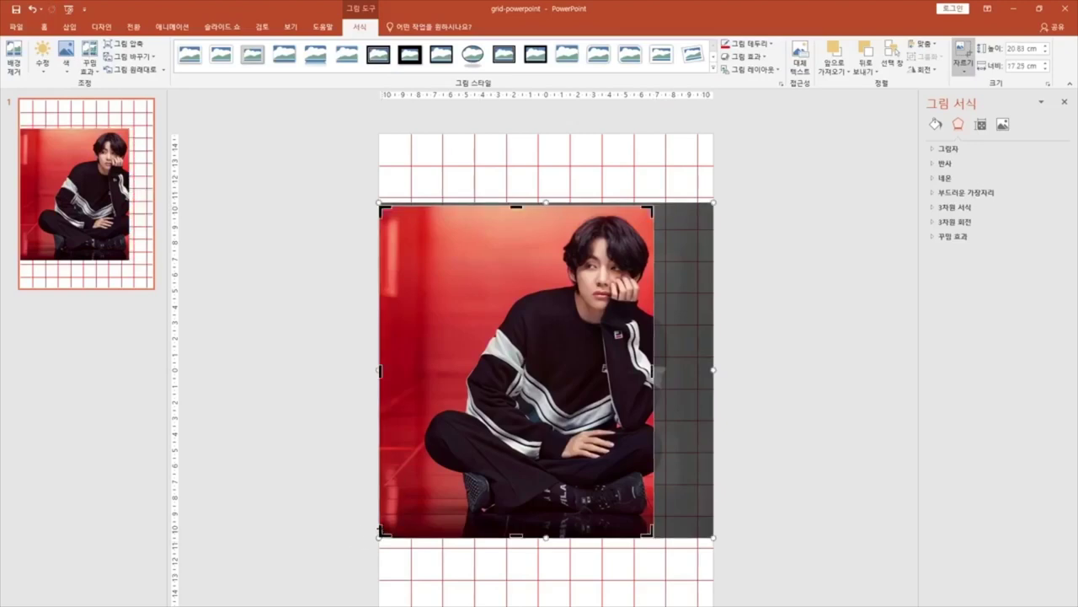
drag(380, 535, 552, 338)
click(790, 332)
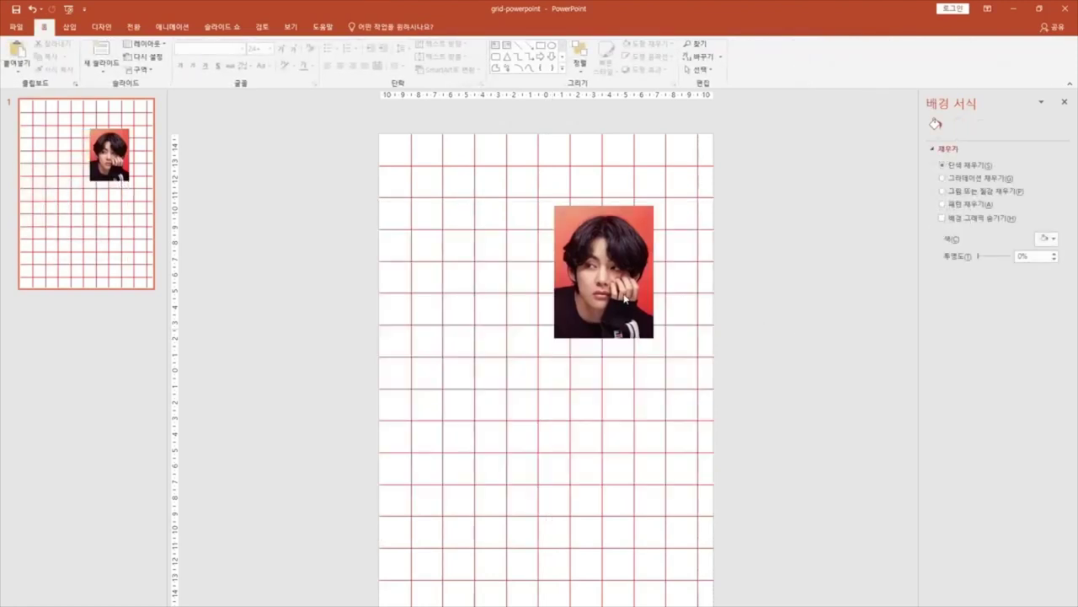
Enlarge the cropped photo from the slide's top-right corner to 29.7 cm high and crop its left side to 21 cm wide
drag(621, 290, 682, 221)
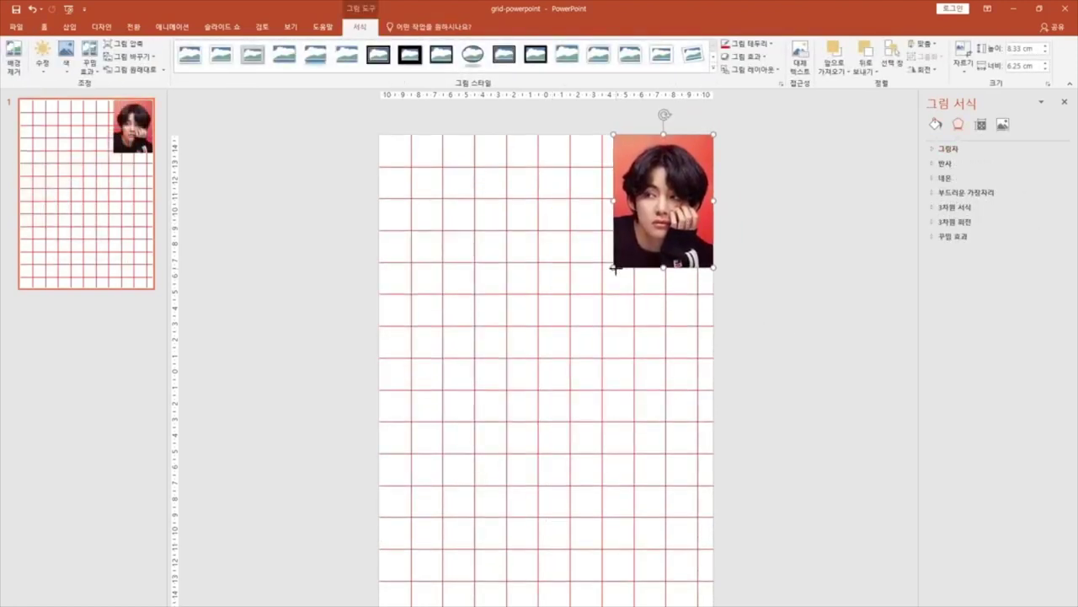
drag(615, 266, 358, 580)
click(963, 55)
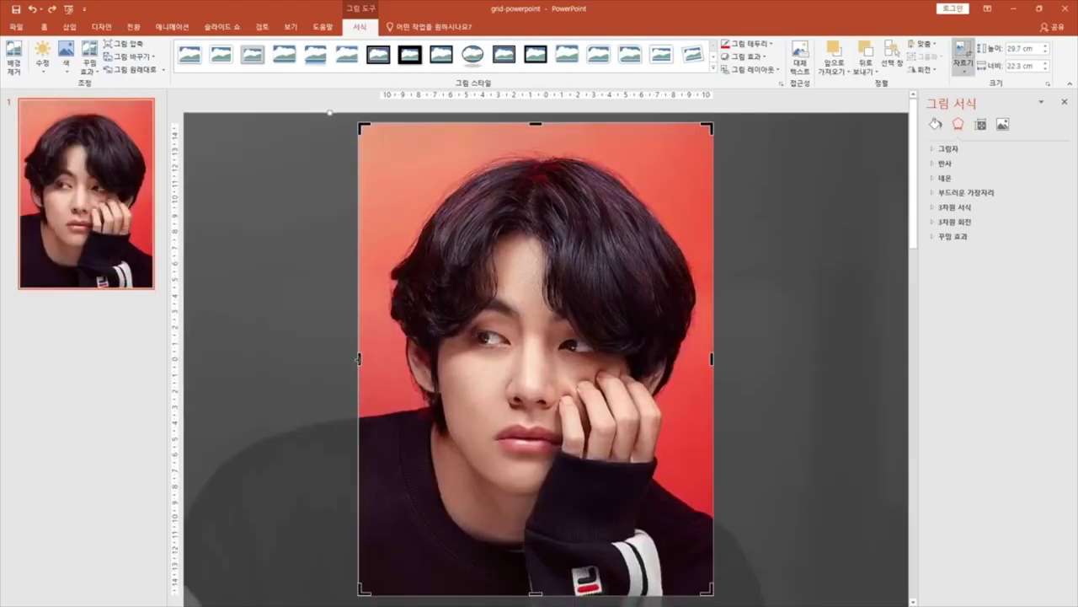
drag(358, 359, 379, 364)
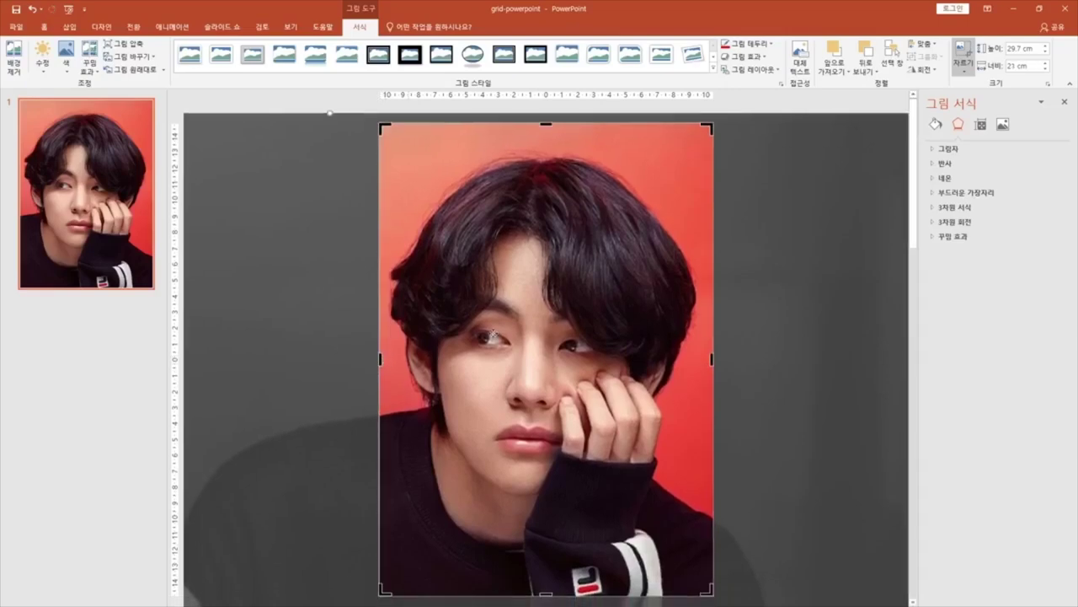
click(792, 108)
Send the enlarged portrait to the back, behind the red grid
click(610, 301)
right_click(610, 301)
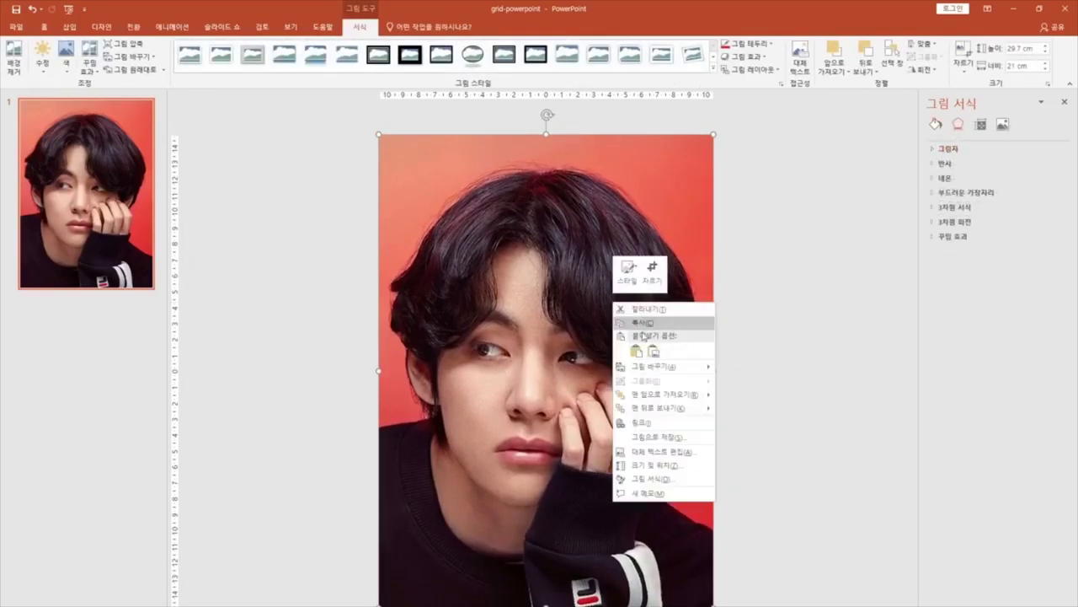
click(654, 409)
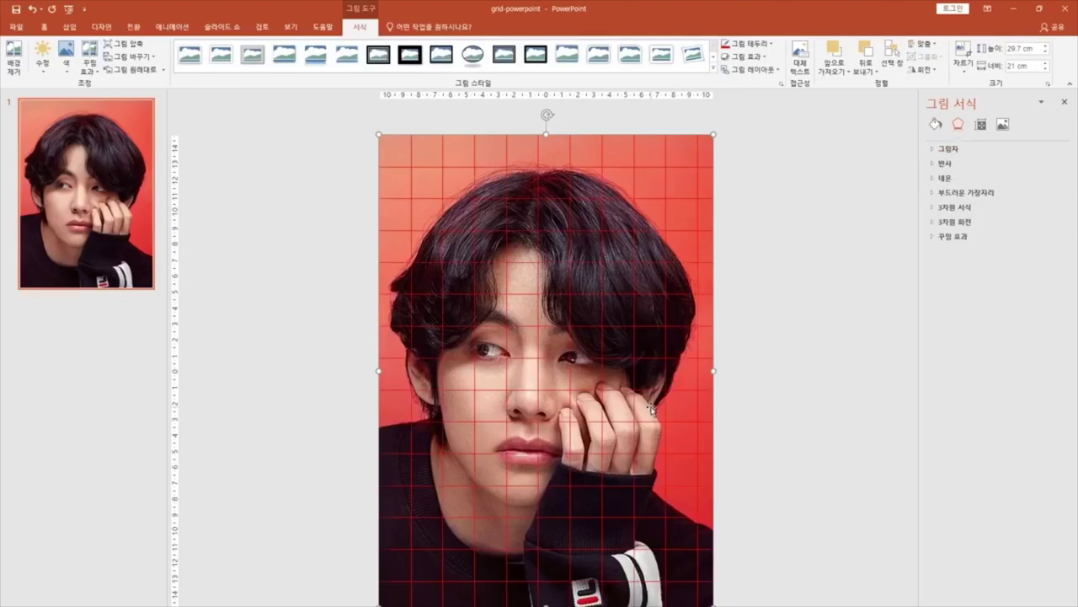
click(796, 389)
Turn the portrait grayscale by lowering its colour saturation to the minimum in the picture formatting options
click(708, 171)
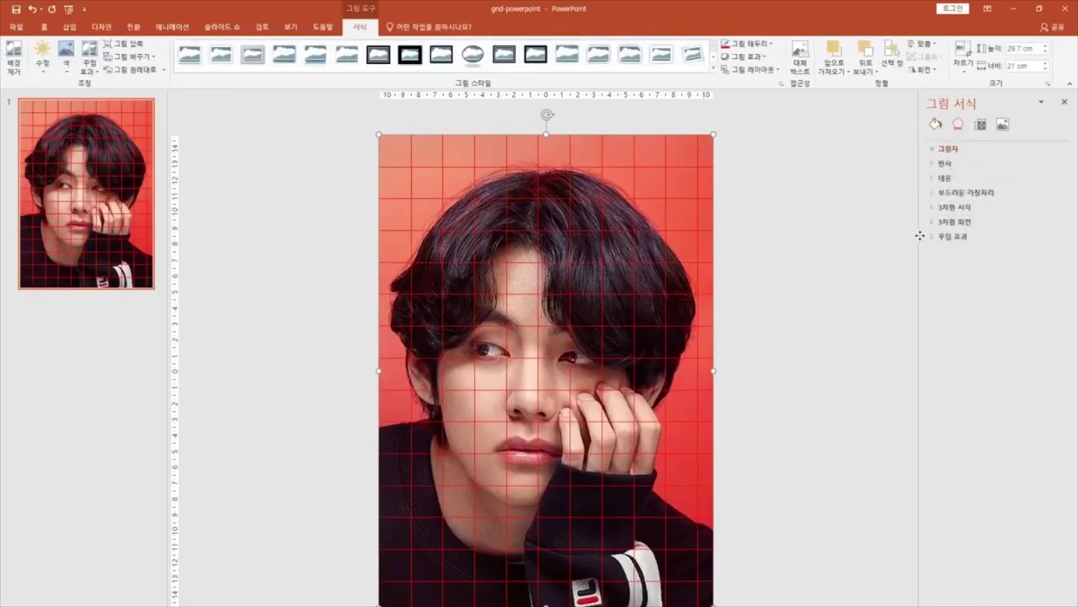
click(1004, 124)
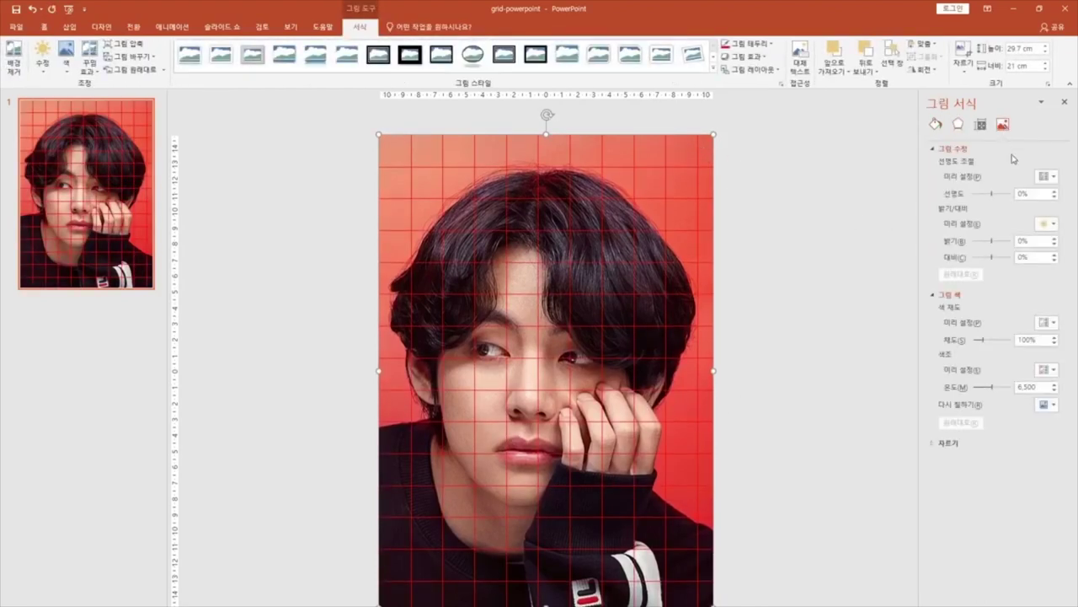
click(980, 342)
drag(984, 345, 967, 342)
click(809, 417)
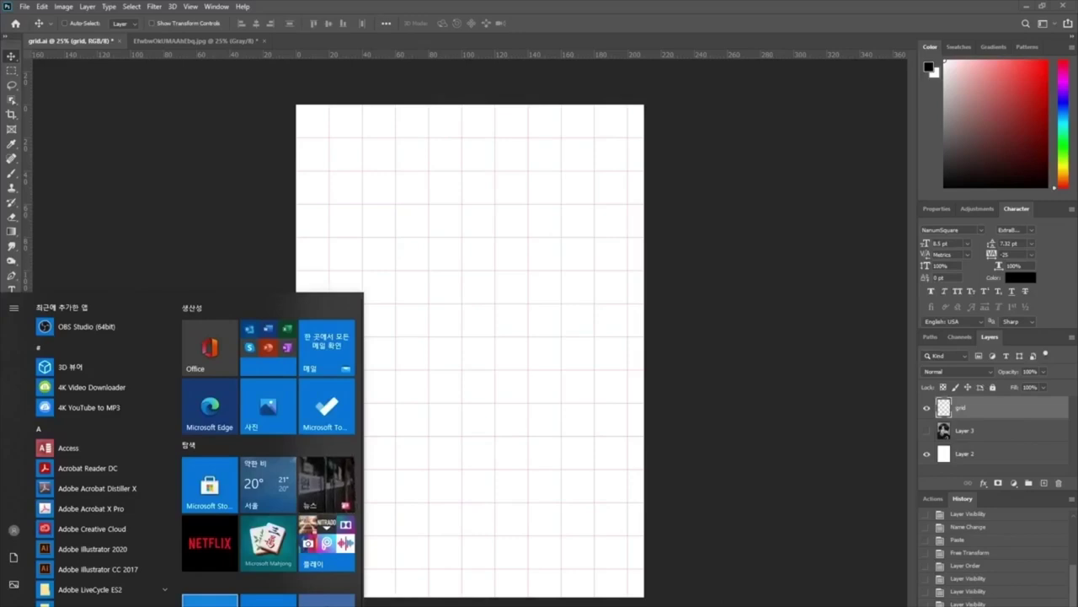
Launch Paint (그림판) from the Windows accessories (Windows 보조프로그램) folder of installed programs
scroll(151, 528, down, 3)
scroll(152, 528, down, 10)
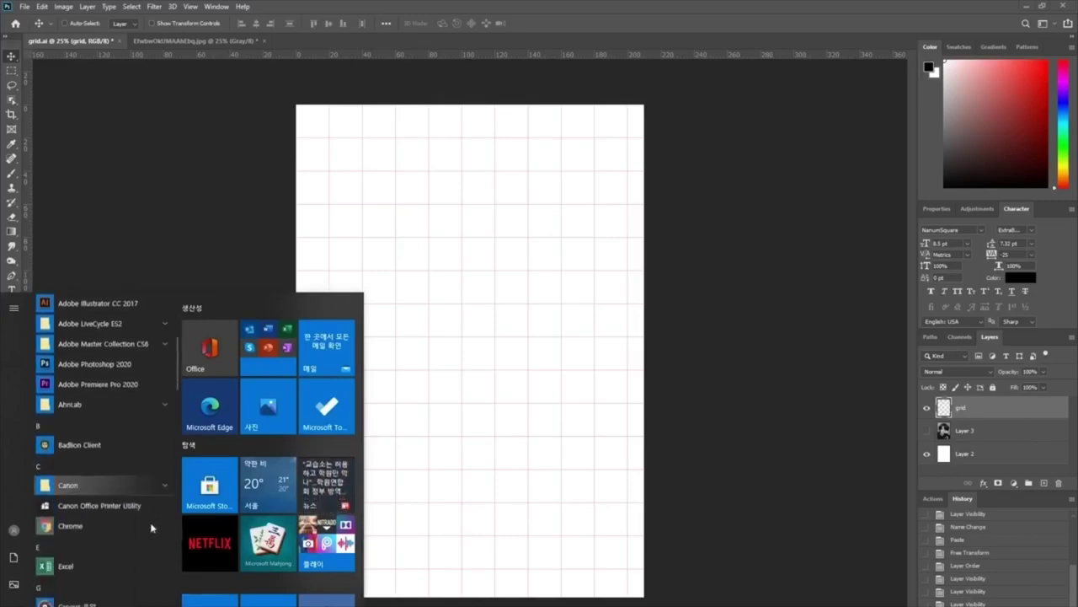
scroll(151, 527, down, 10)
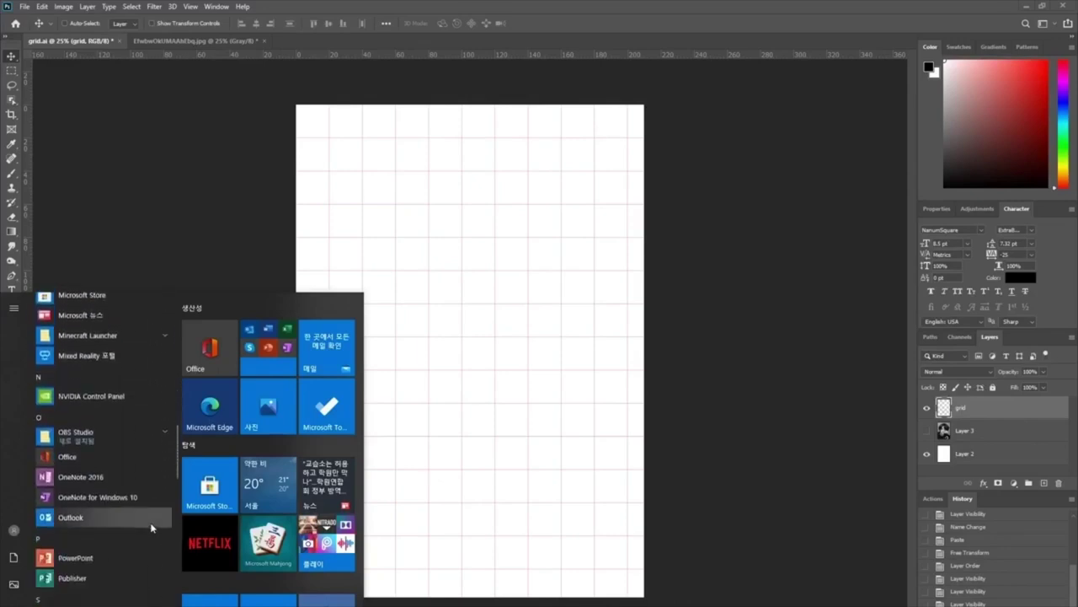
scroll(152, 528, up, 3)
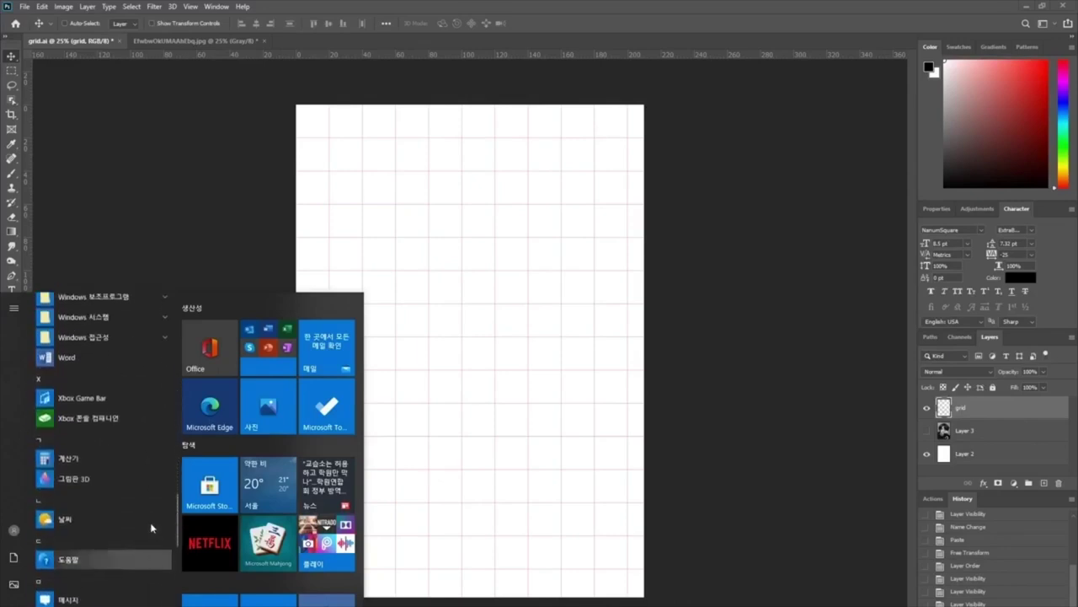
scroll(151, 527, down, 5)
scroll(152, 528, up, 3)
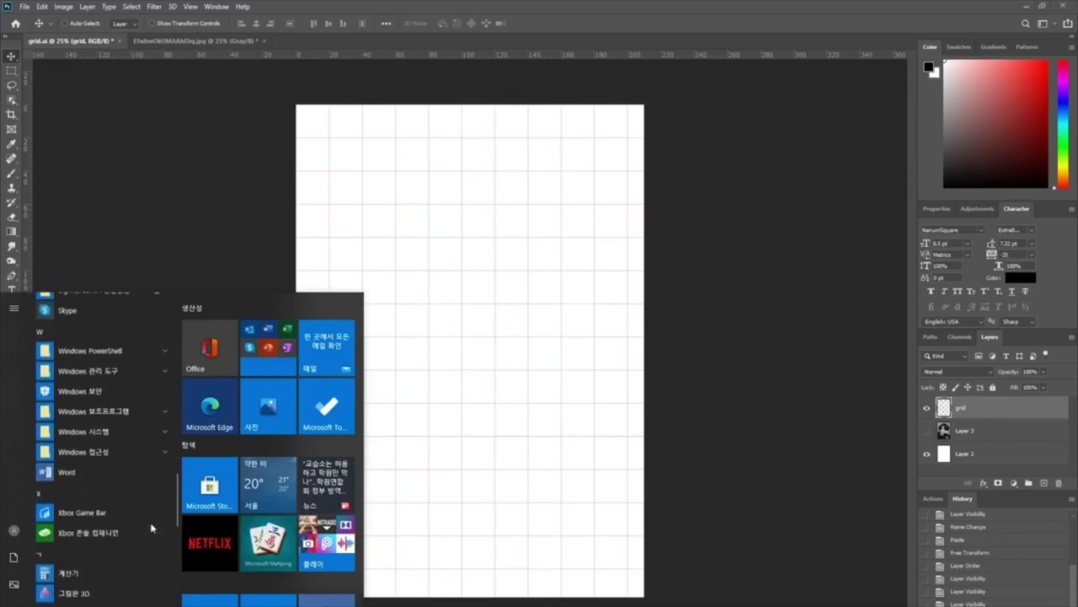
click(128, 416)
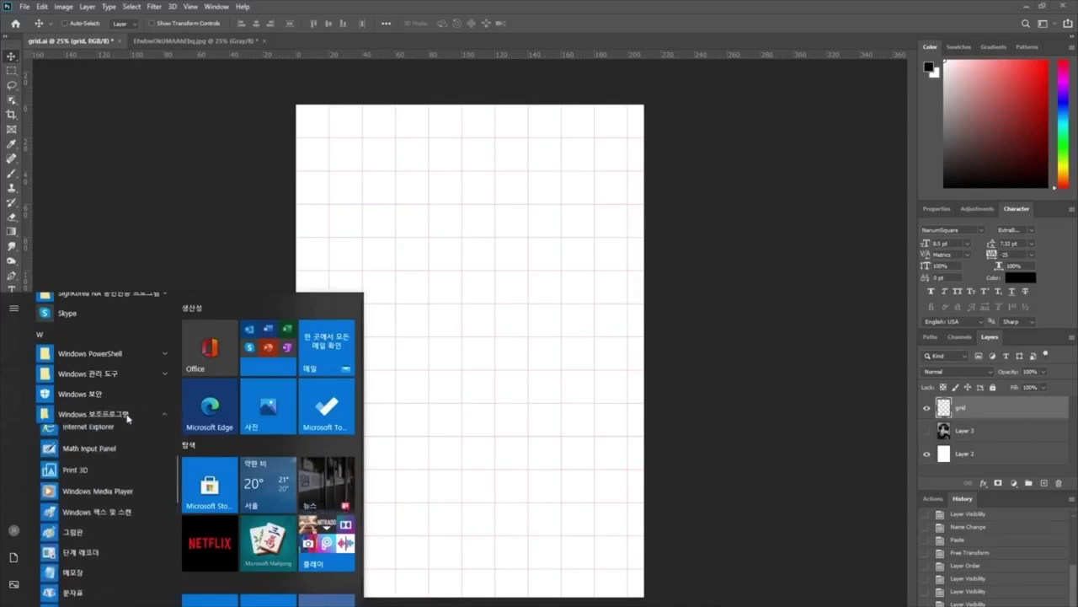
scroll(128, 419, down, 1)
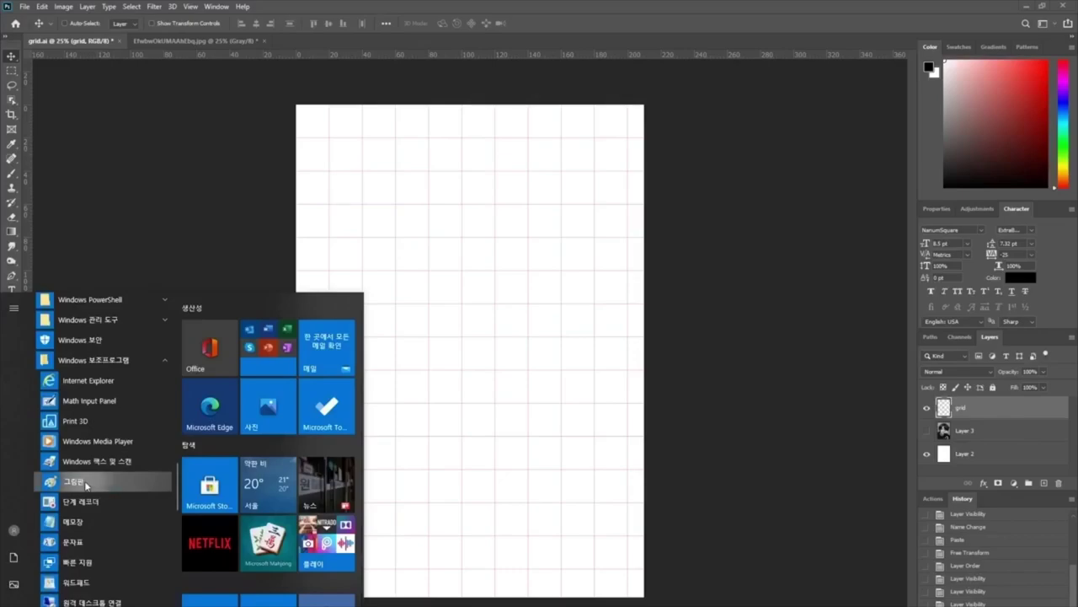
click(85, 485)
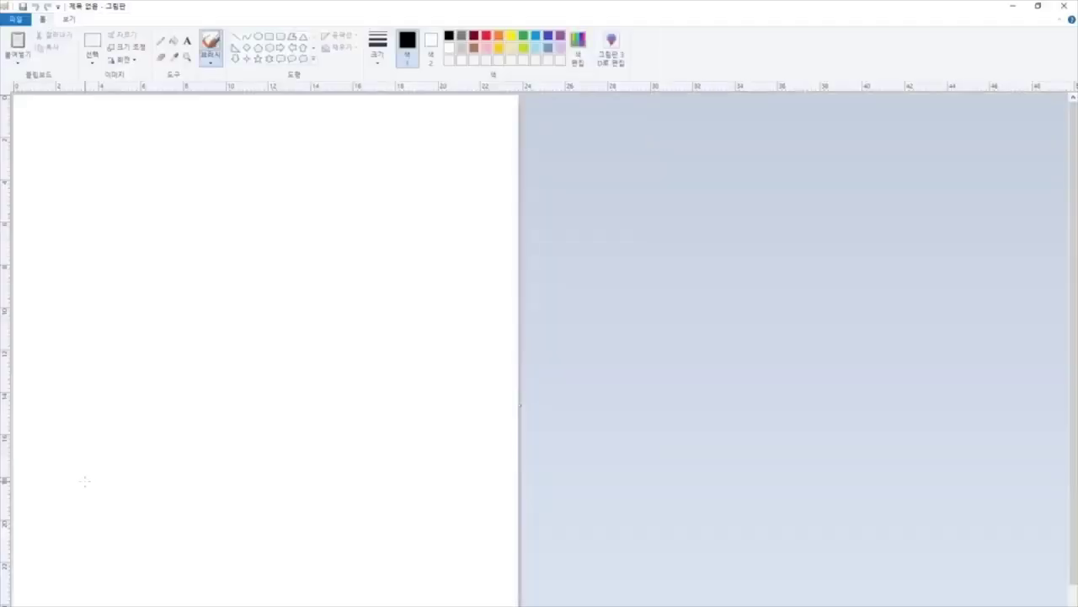
Switch the ruler off and on again in Paint's view options, and return to the drawing tools
click(69, 19)
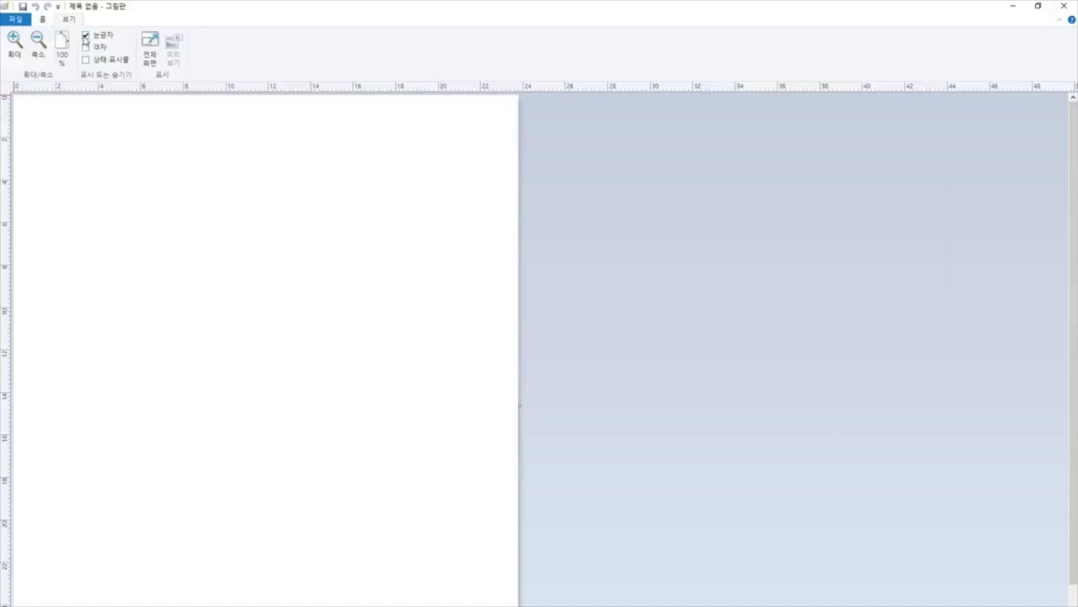
click(85, 36)
click(86, 36)
click(44, 19)
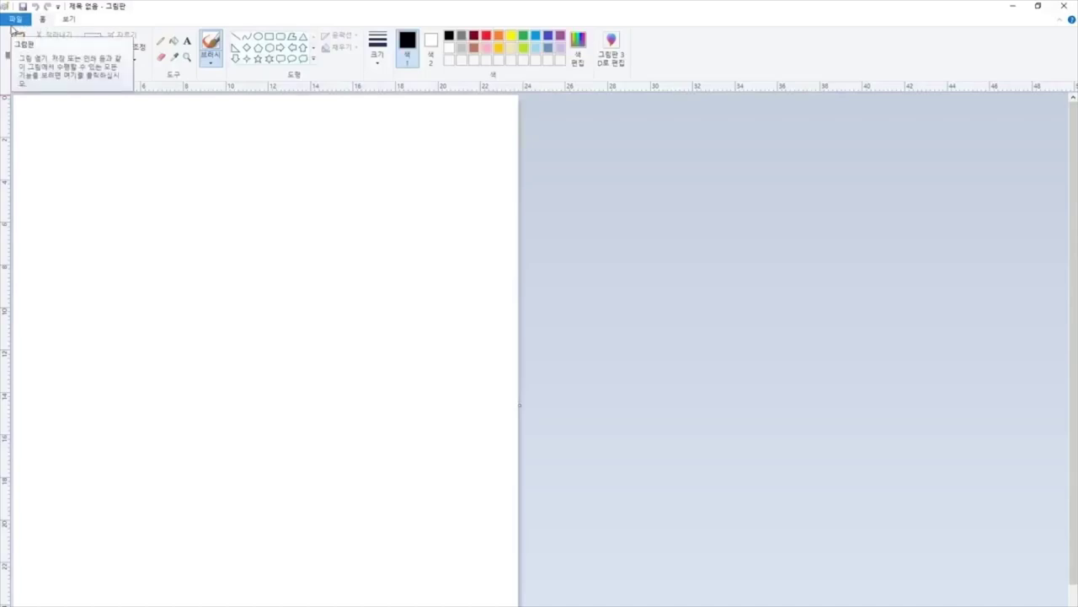
Open the portrait photo with the red background in Paint
click(13, 20)
click(13, 20)
click(14, 20)
click(41, 66)
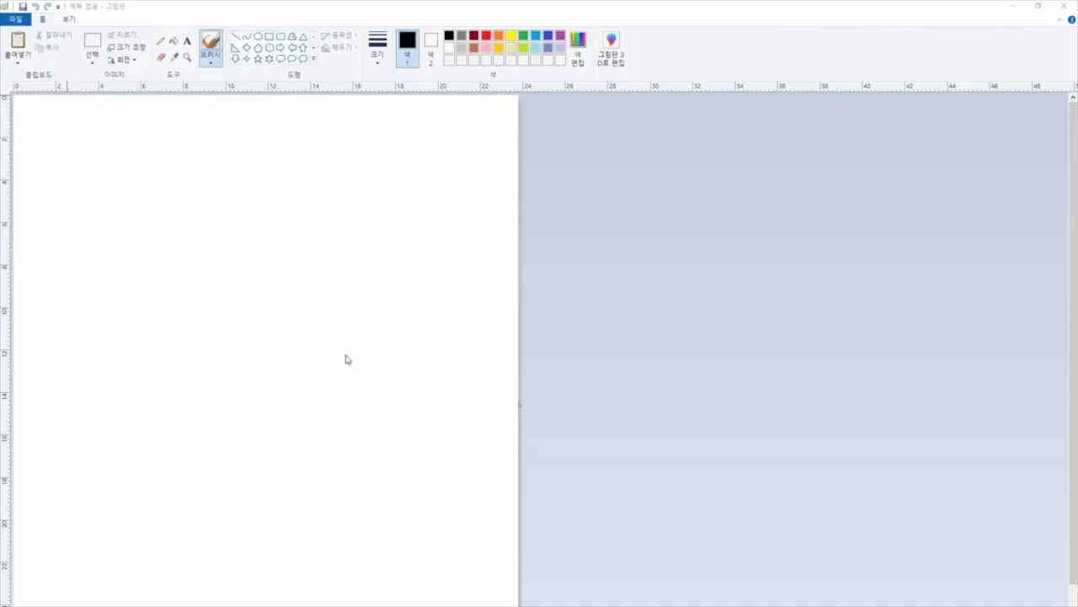
double_click(545, 383)
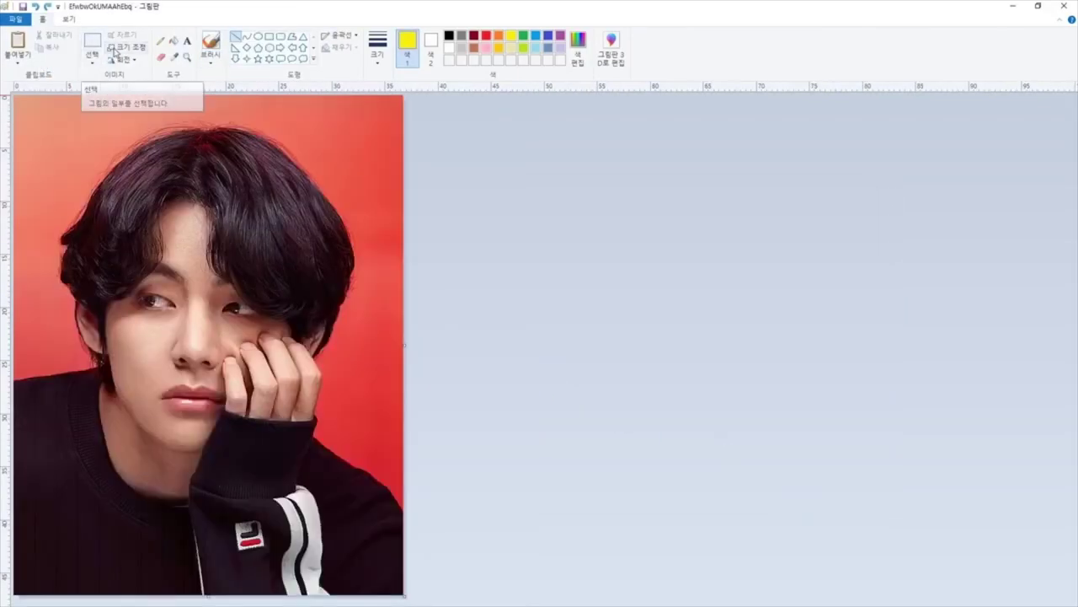
Shrink the portrait with its aspect ratio kept, first to 80 percent and again to 90 percent
click(116, 49)
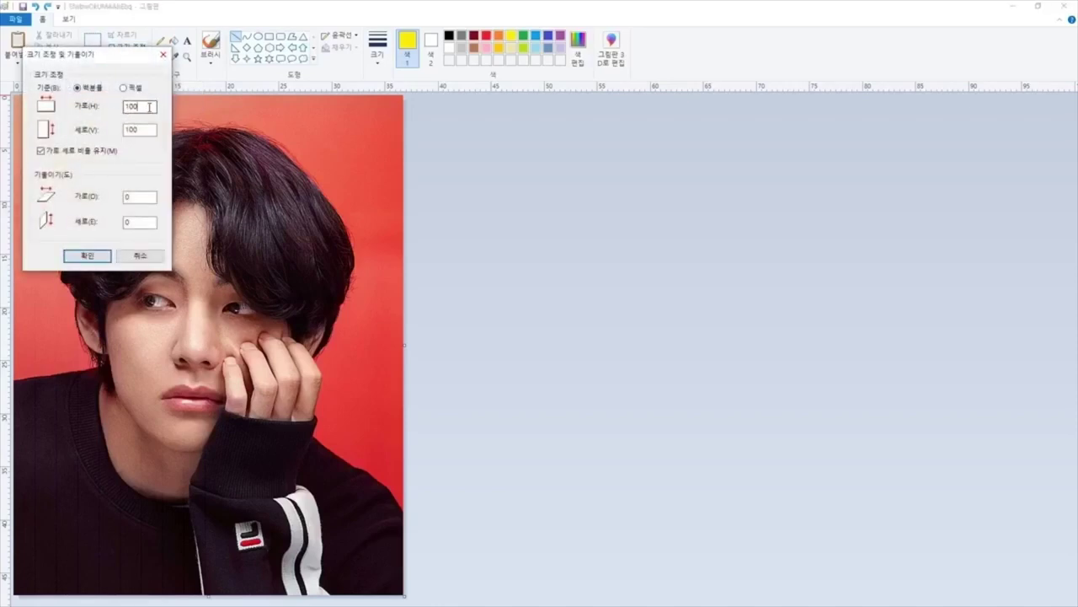
drag(150, 106, 61, 112)
text(80)
key(Return)
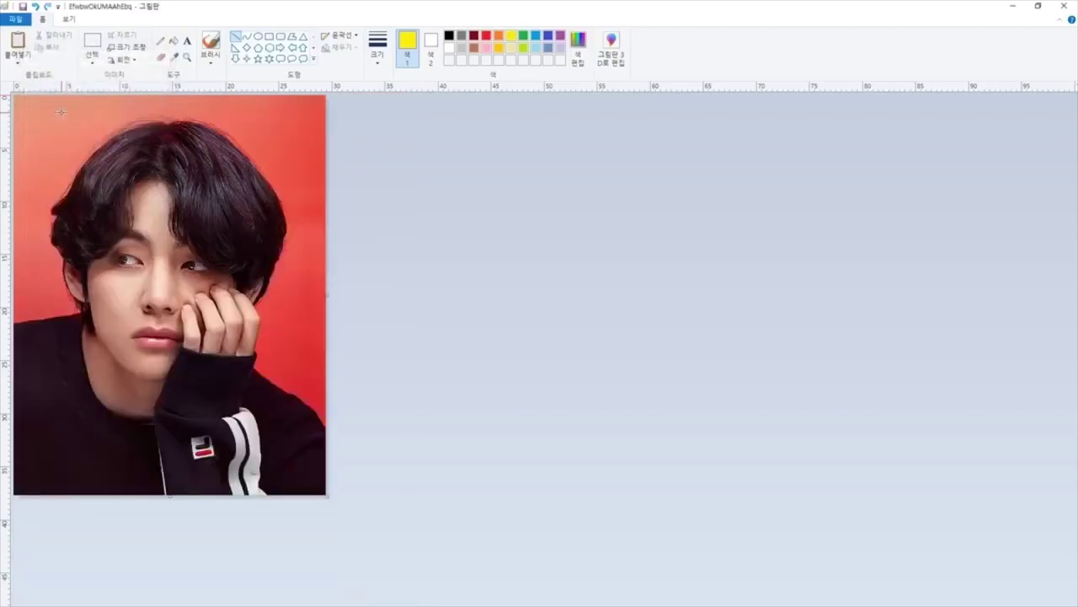
click(132, 49)
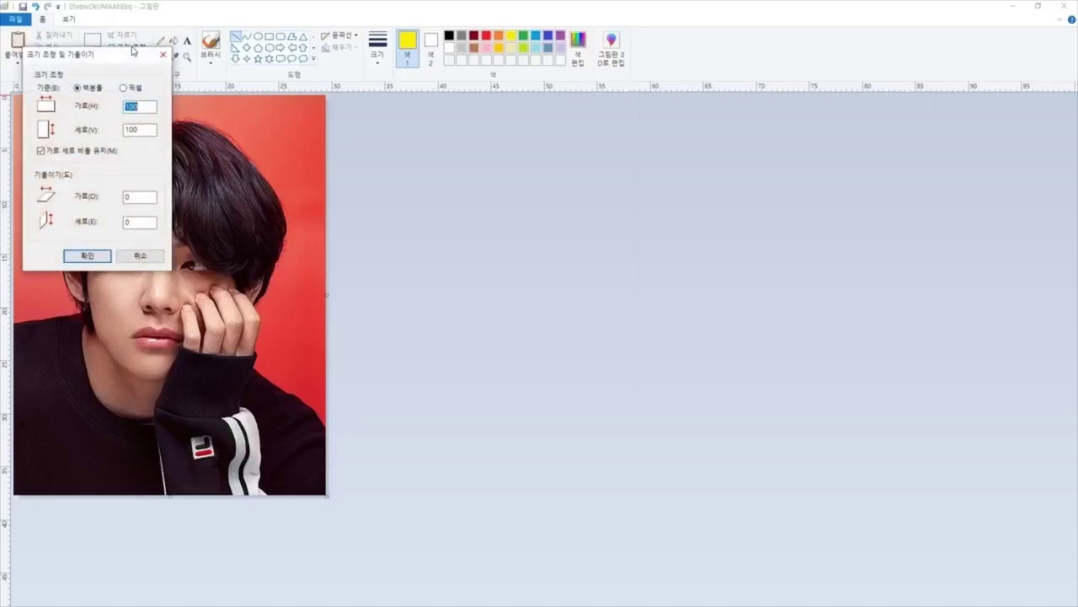
text(90)
key(Return)
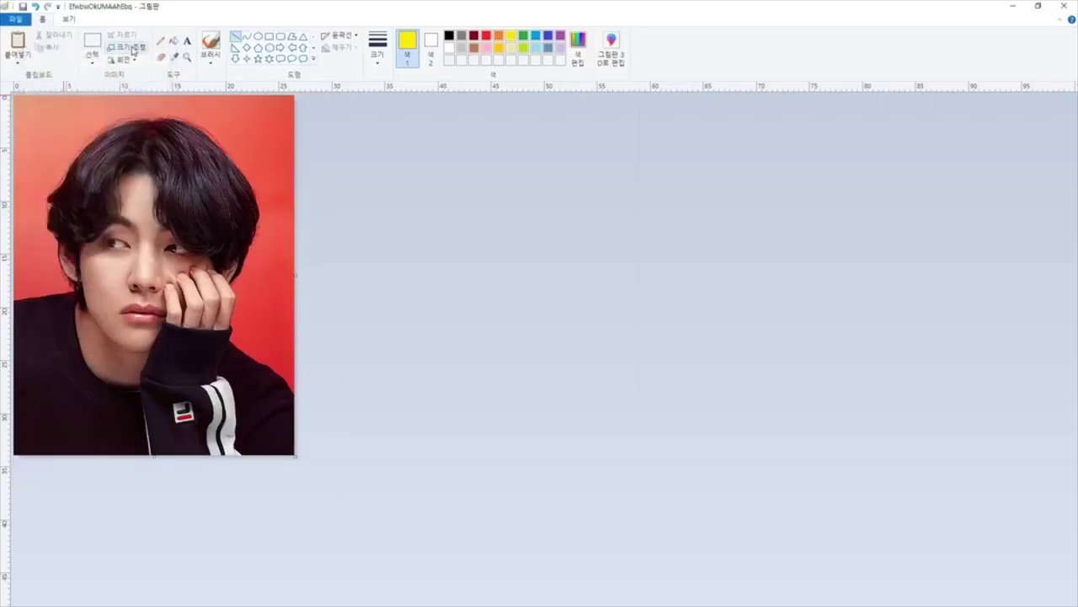
Crop the portrait to a rectangle from about 2 to 24 cm across and from the upper edge down to about 30 cm
click(92, 40)
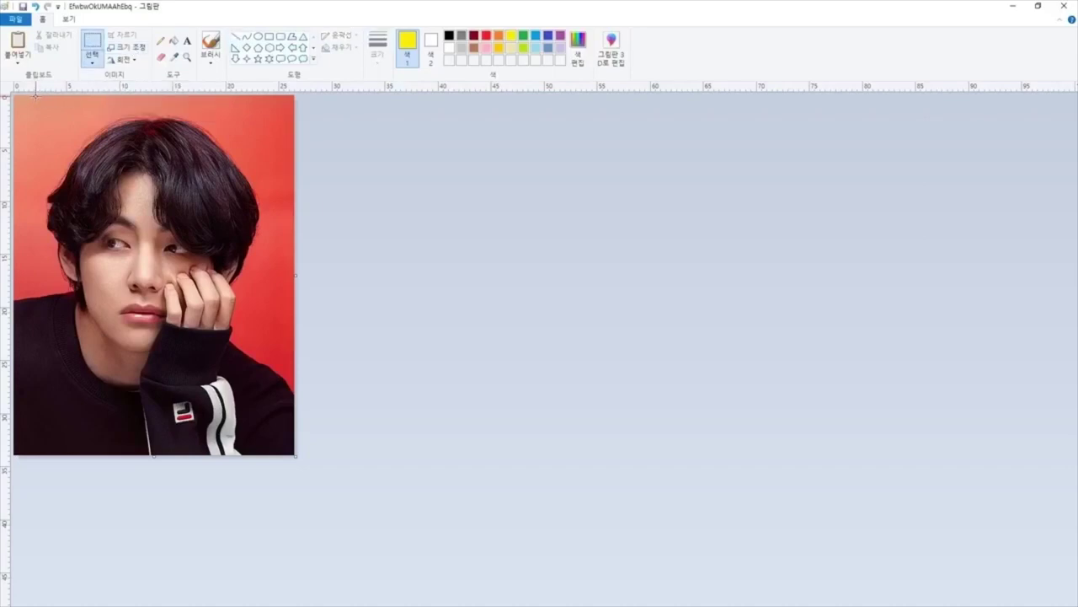
drag(34, 95, 93, 181)
drag(172, 334, 272, 422)
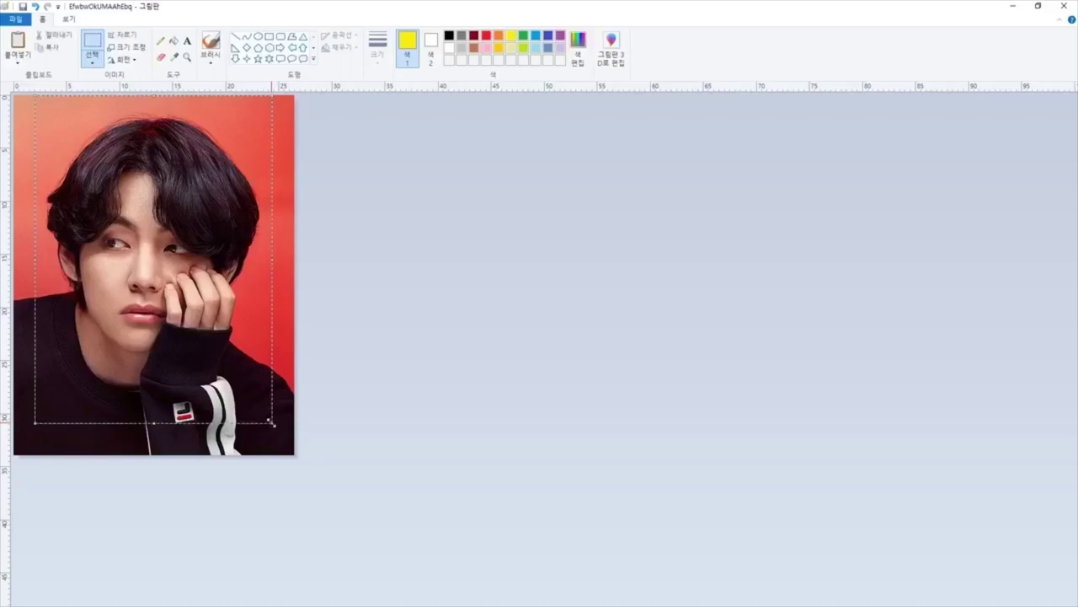
click(123, 37)
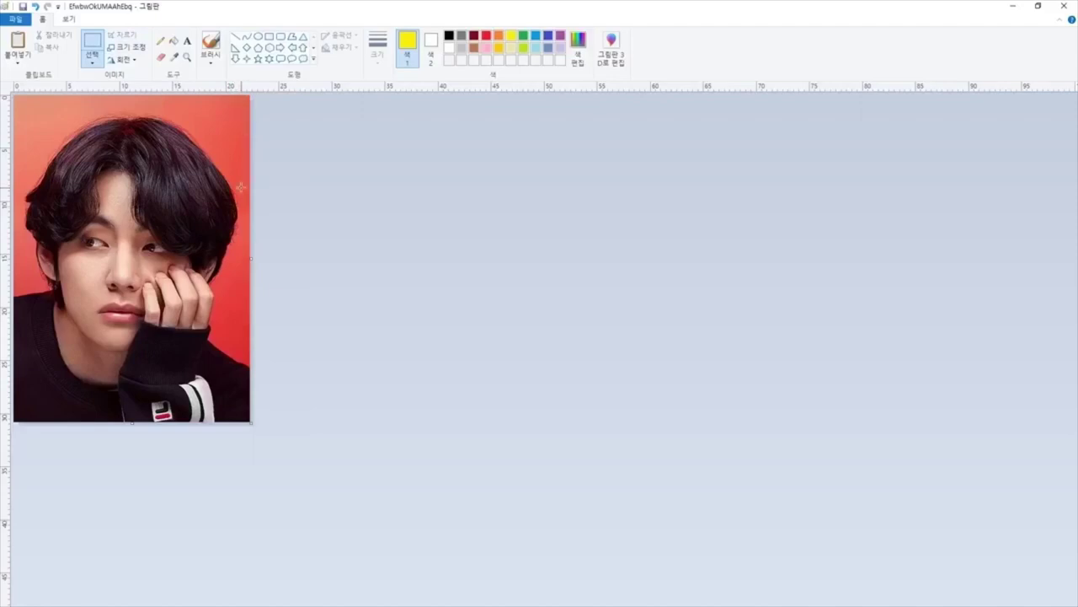
Resize the cropped portrait to 95 percent with its aspect ratio kept
click(126, 48)
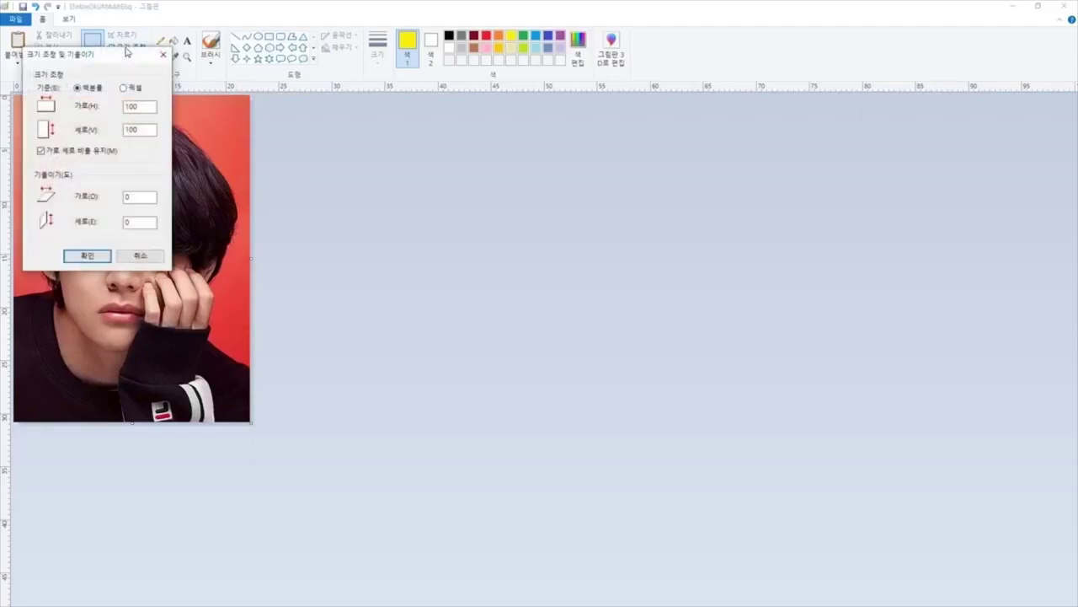
double_click(131, 106)
text(95)
key(Return)
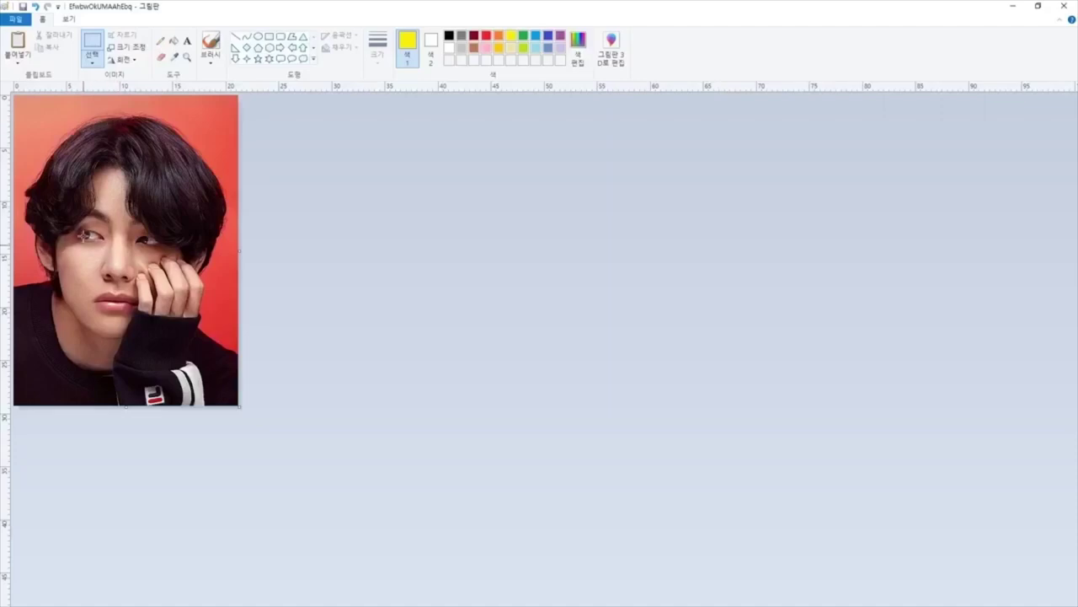
Draw thin yellow vertical lines across the portrait every 2 cm, from the 2 cm to the 20 cm ruler mark
click(237, 37)
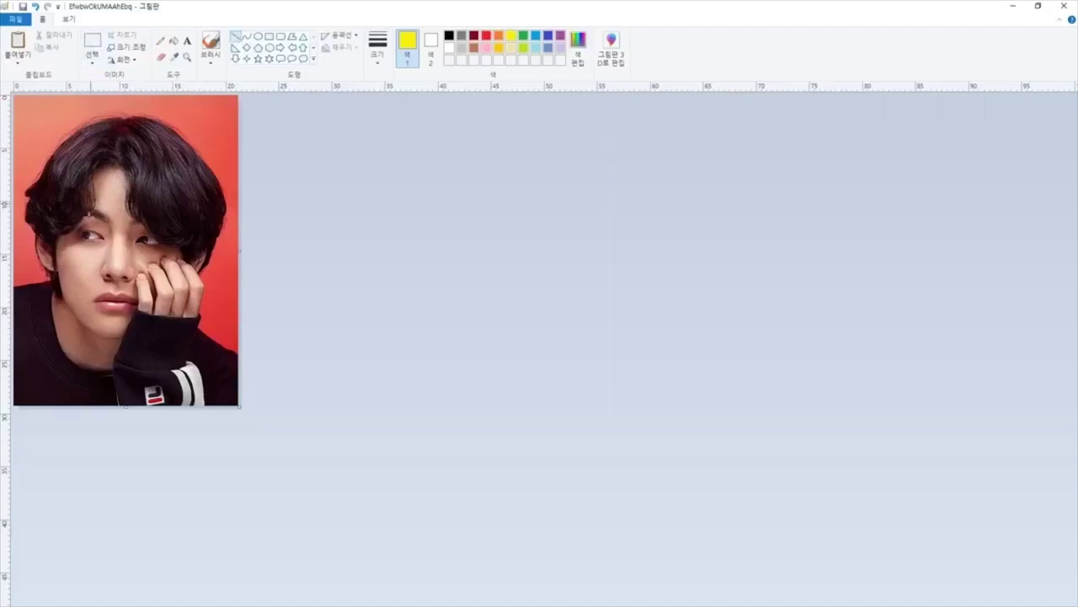
click(69, 19)
click(14, 42)
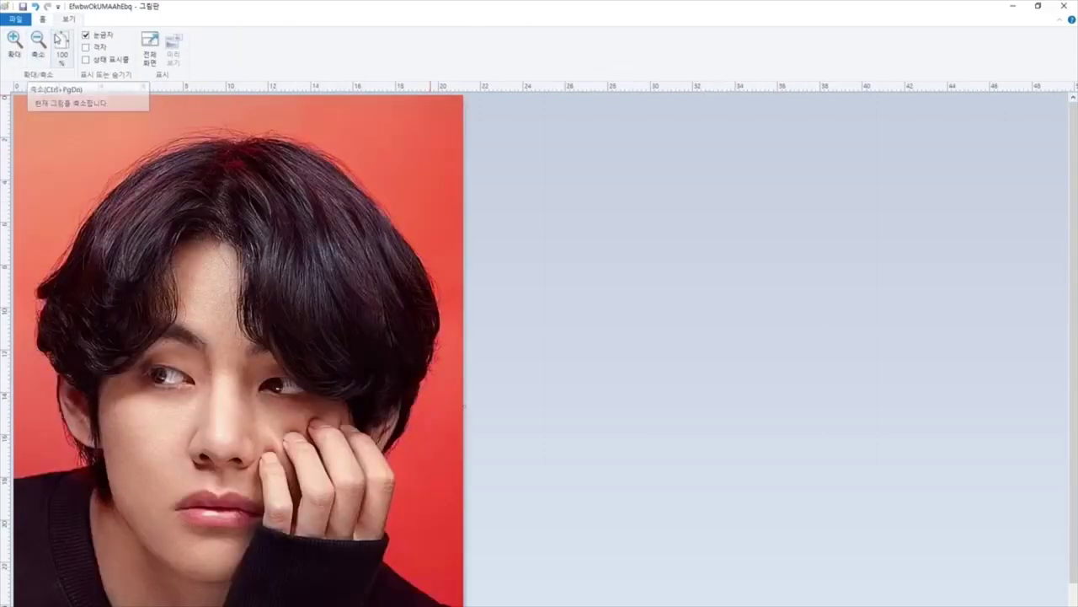
click(43, 19)
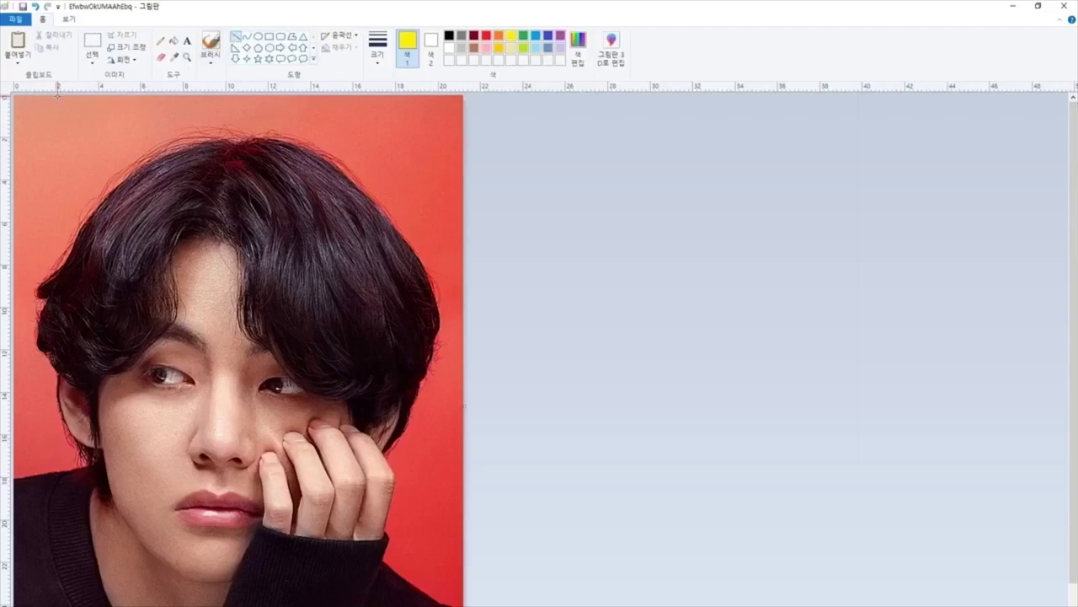
drag(56, 95, 56, 606)
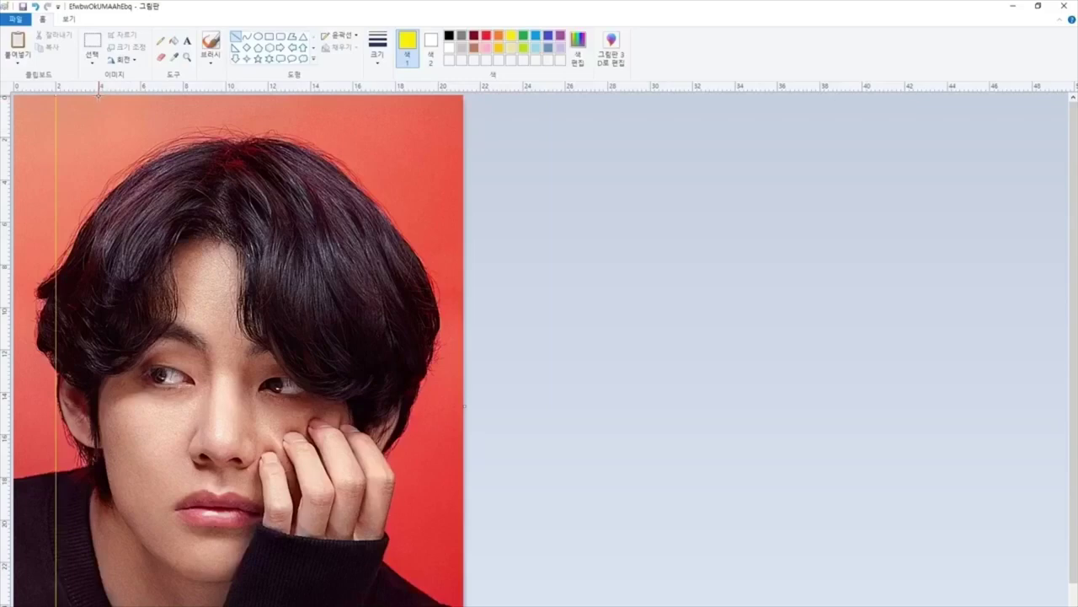
drag(98, 95, 99, 606)
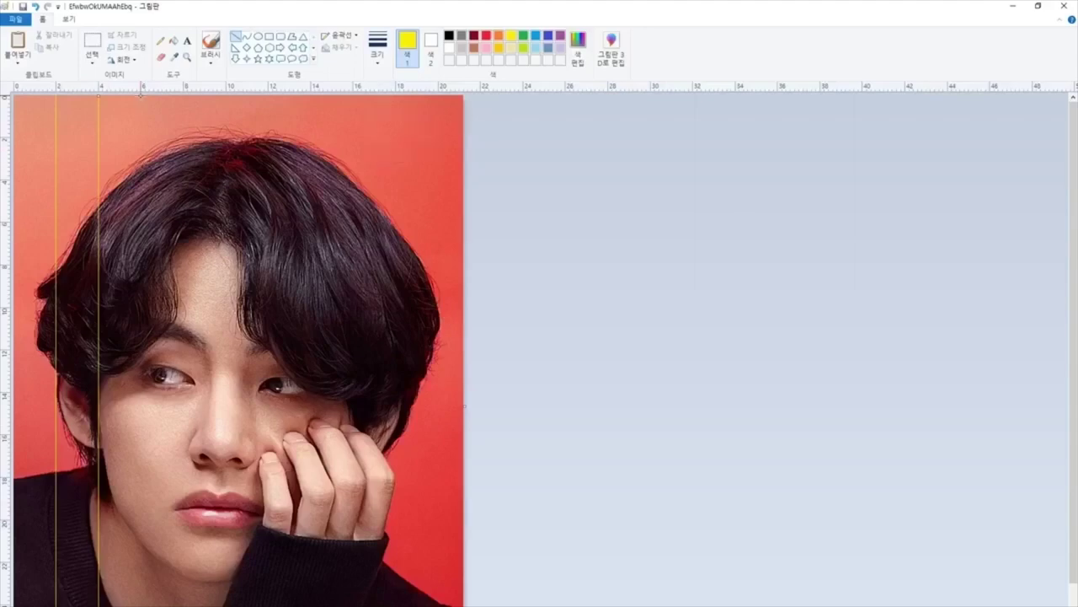
drag(140, 95, 140, 606)
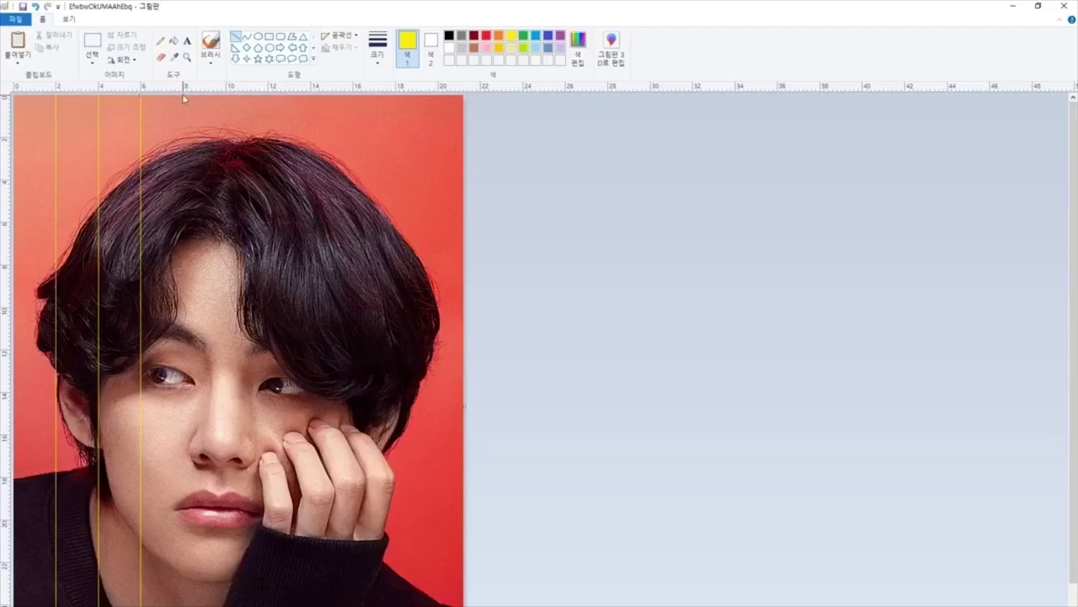
drag(184, 95, 184, 605)
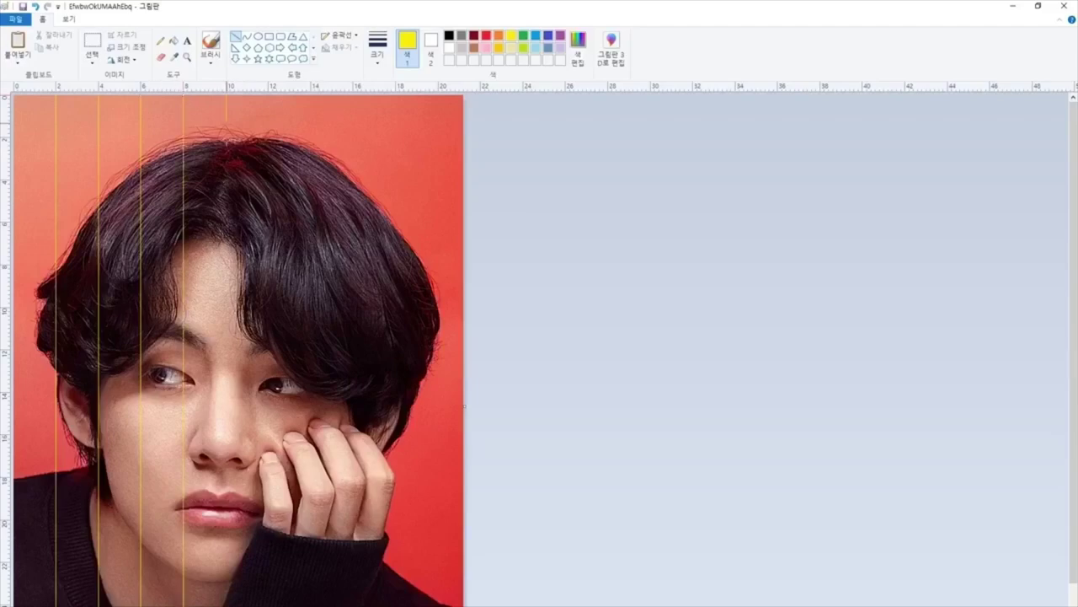
drag(226, 95, 225, 606)
drag(268, 101, 268, 605)
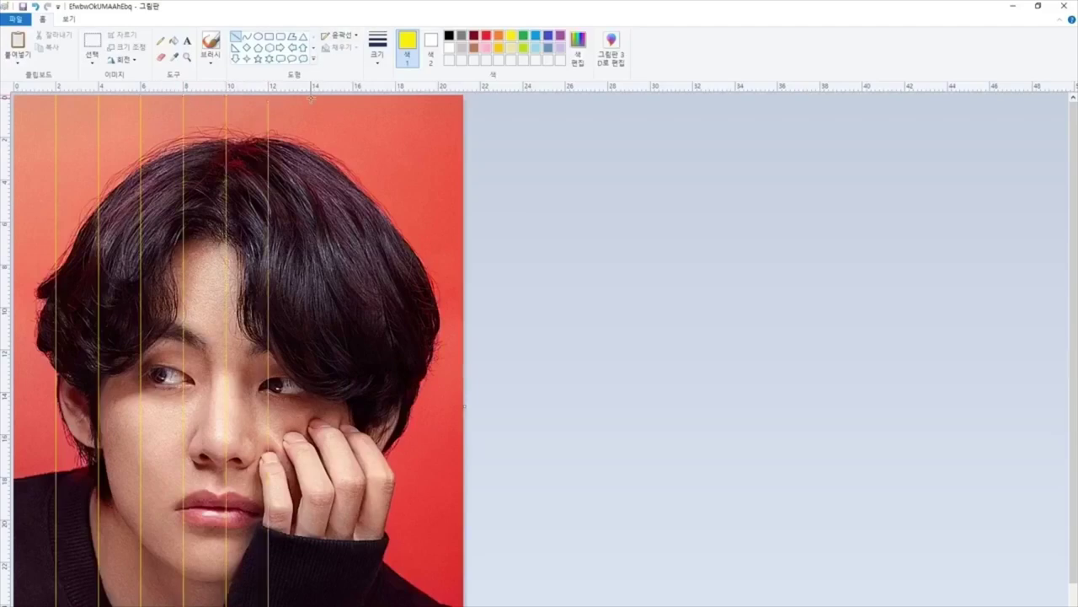
drag(311, 99, 311, 606)
drag(353, 101, 353, 606)
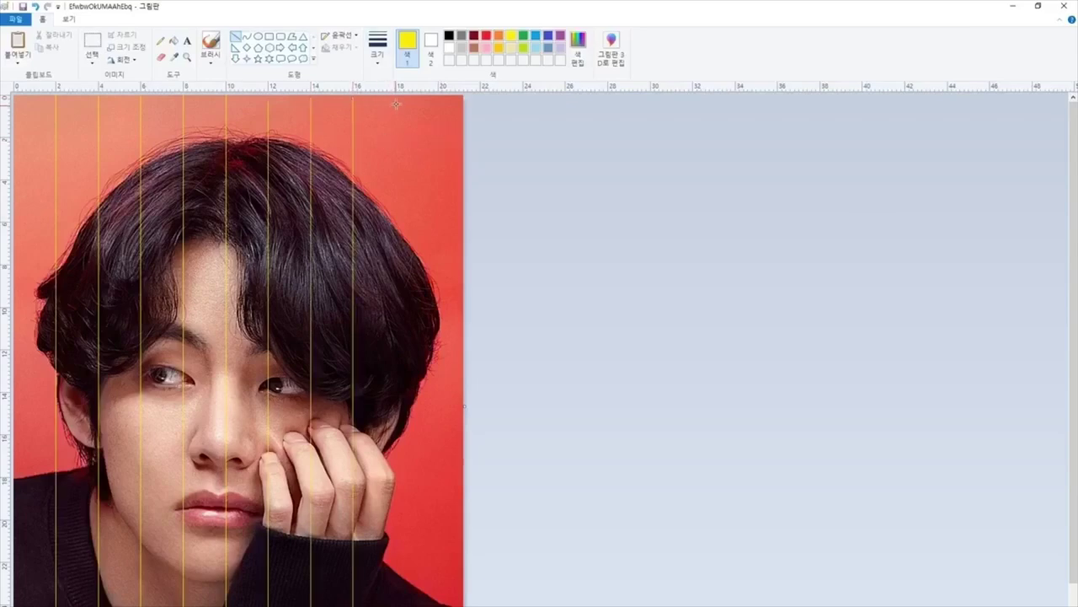
drag(395, 104, 395, 606)
drag(439, 95, 438, 606)
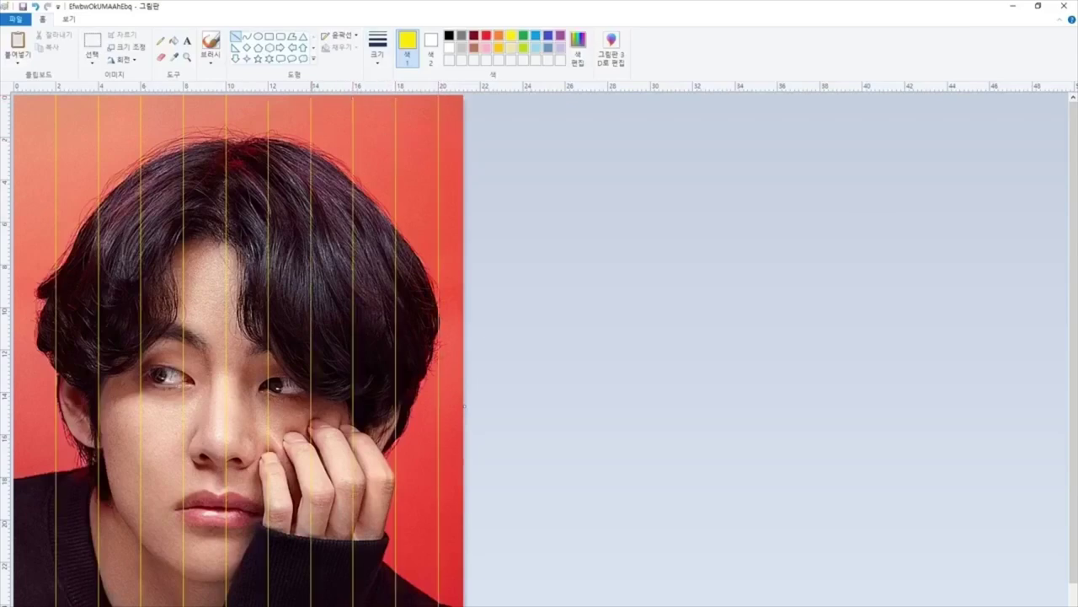
Draw thin yellow horizontal lines every 2 cm across the portrait, working upward to the 2 cm ruler mark to complete the grid
scroll(1075, 471, down, 2)
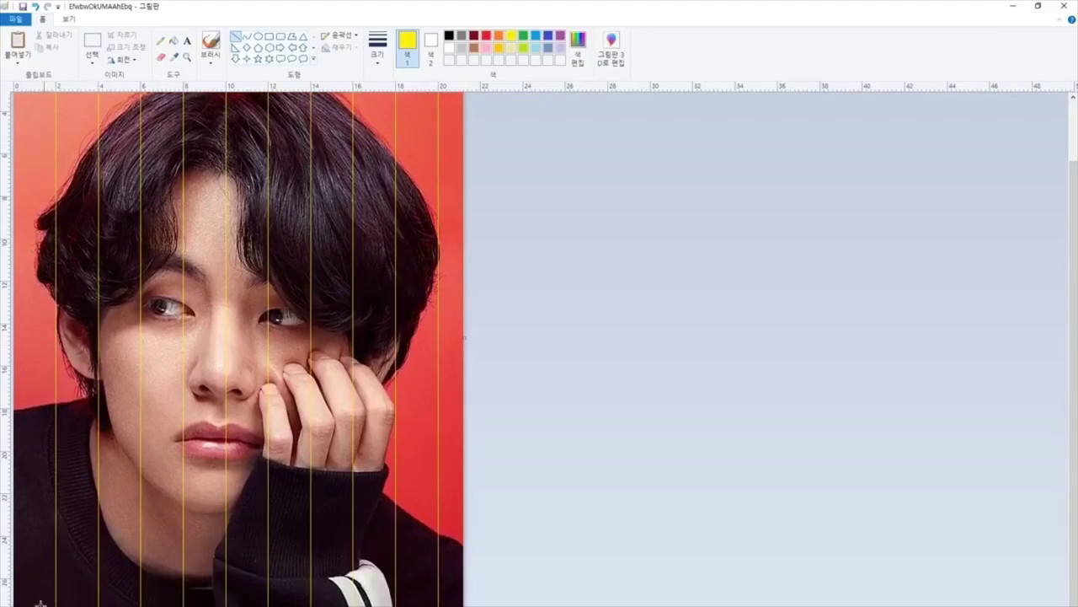
drag(19, 578, 462, 578)
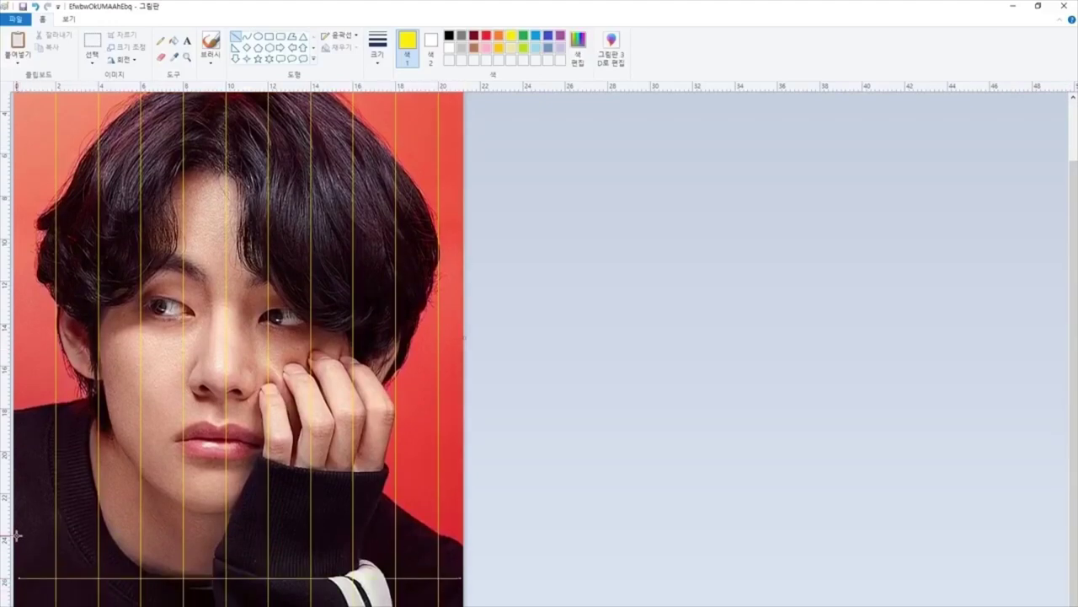
drag(16, 536, 462, 537)
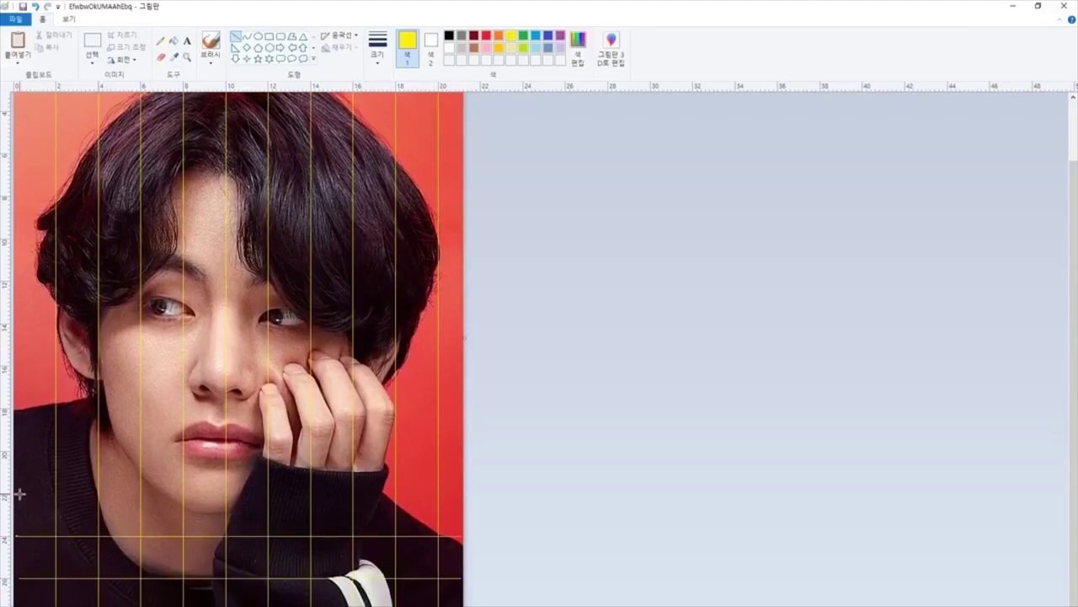
drag(19, 493, 462, 493)
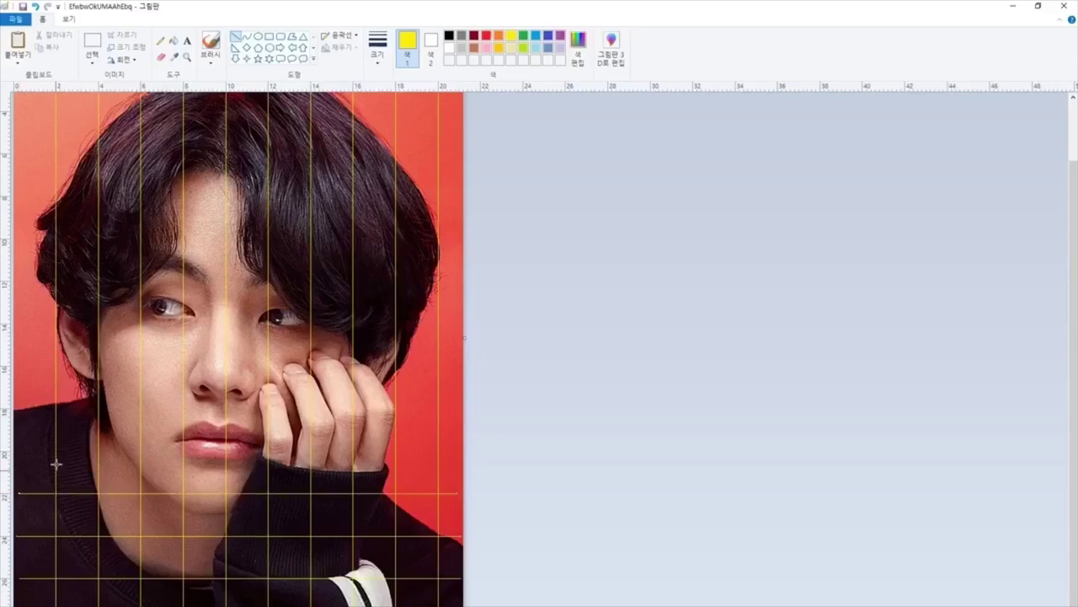
drag(19, 451, 495, 458)
drag(19, 408, 460, 409)
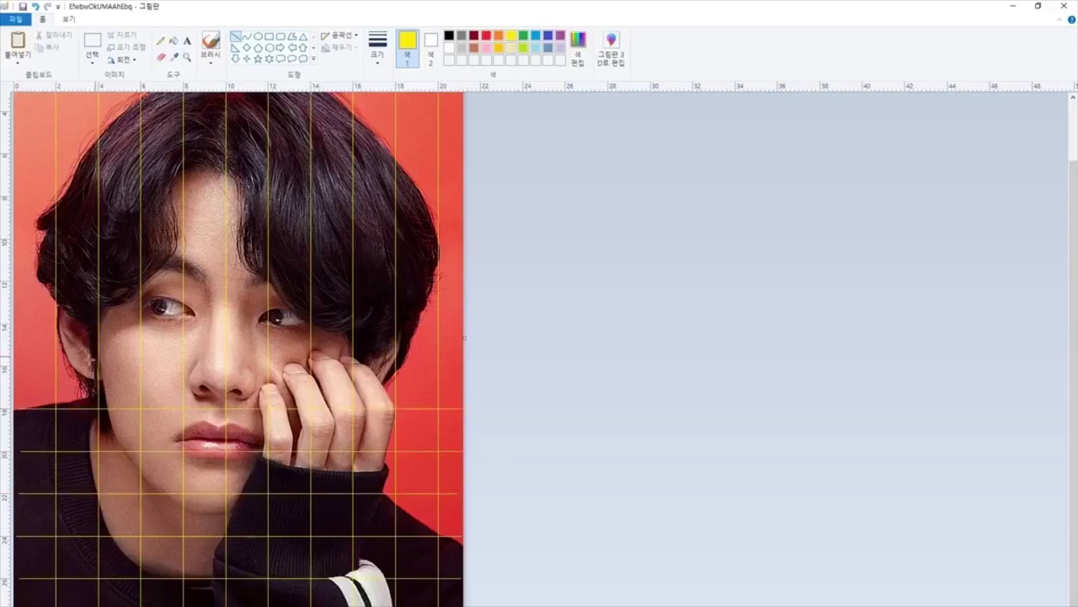
drag(18, 365, 460, 365)
drag(19, 324, 462, 323)
drag(18, 281, 462, 282)
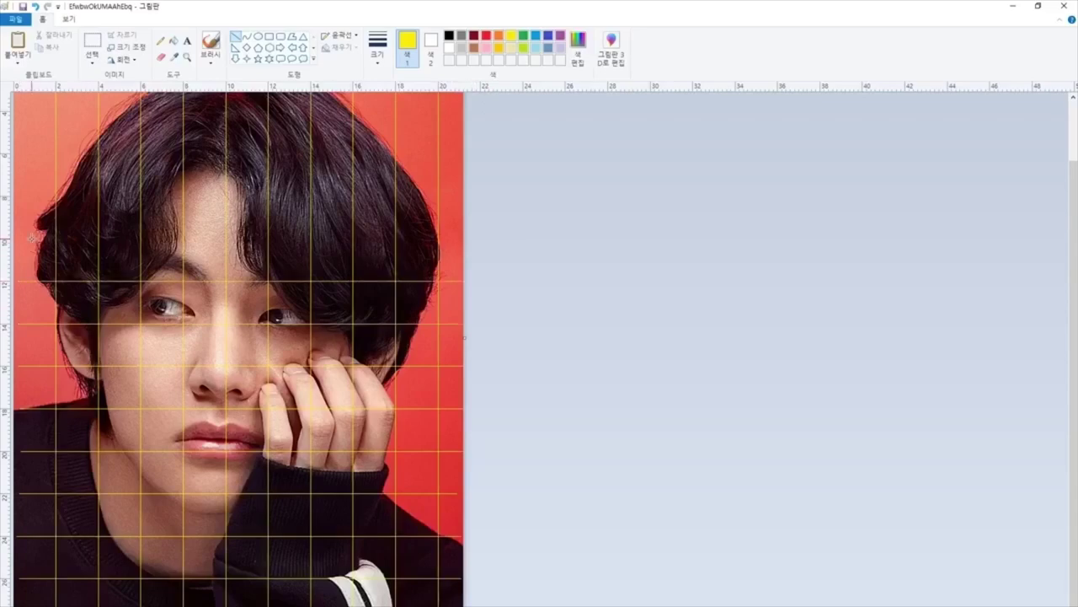
drag(32, 239, 461, 238)
drag(19, 196, 462, 196)
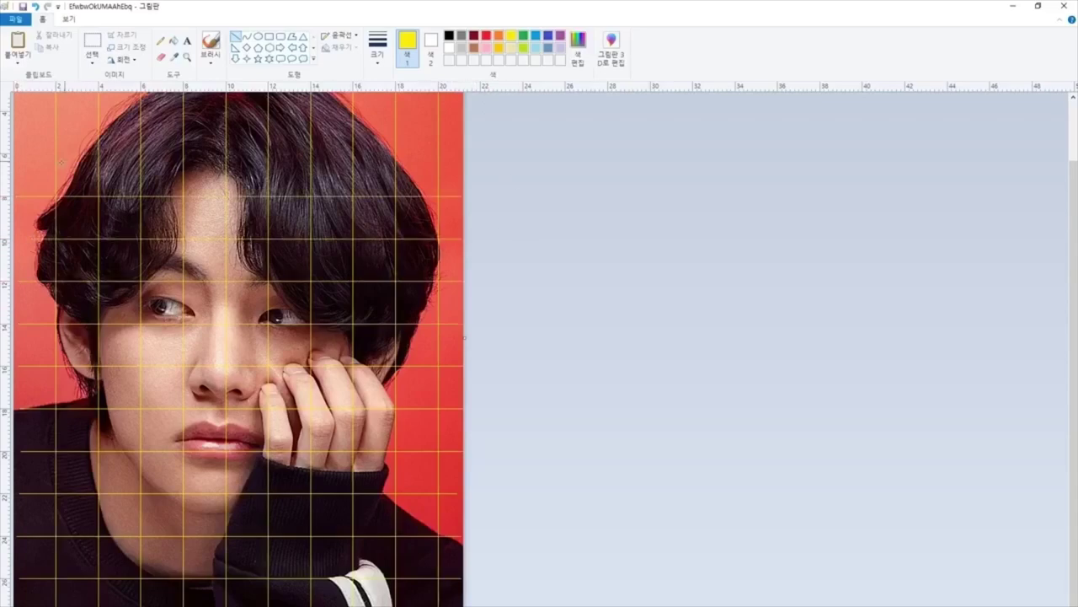
drag(19, 153, 462, 153)
scroll(60, 186, up, 2)
drag(17, 180, 461, 179)
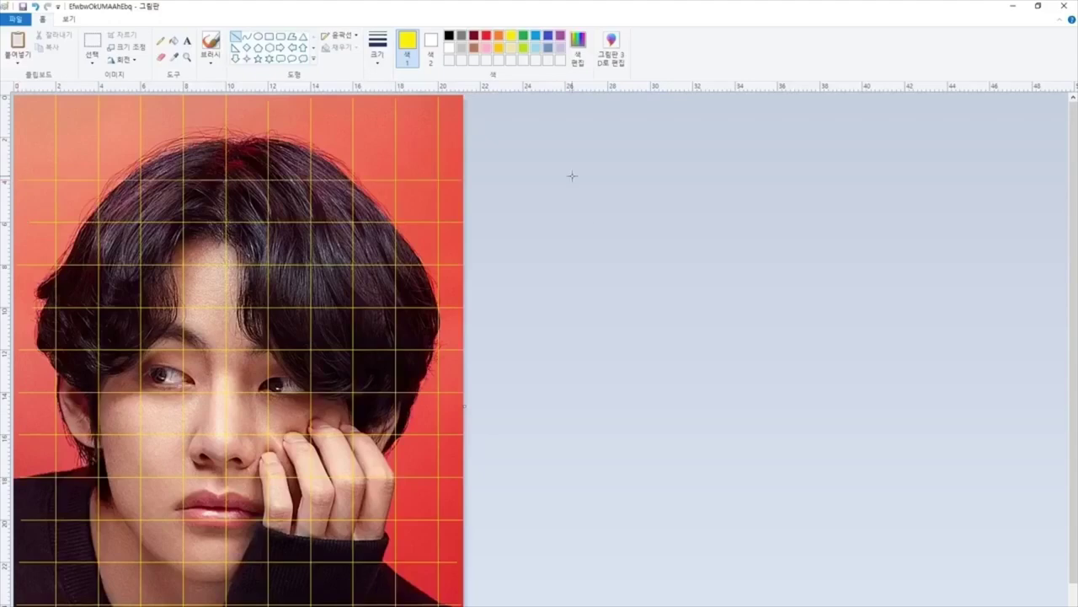
drag(18, 137, 461, 137)
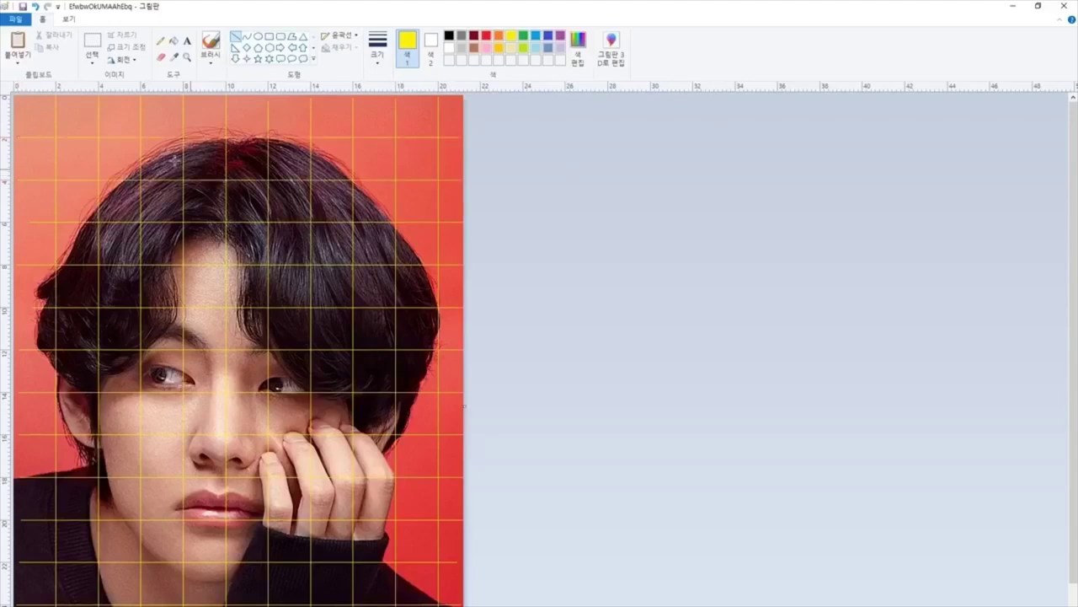
Open the print preview of the gridded portrait and set the A4 page to portrait orientation (세로)
click(15, 18)
mouse_move(92, 138)
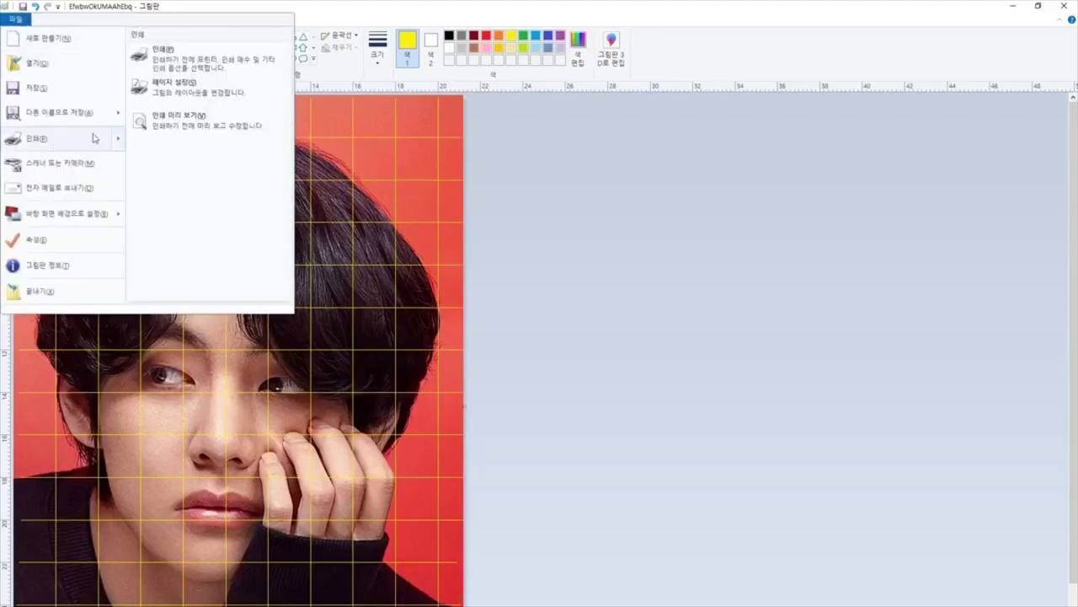
click(179, 120)
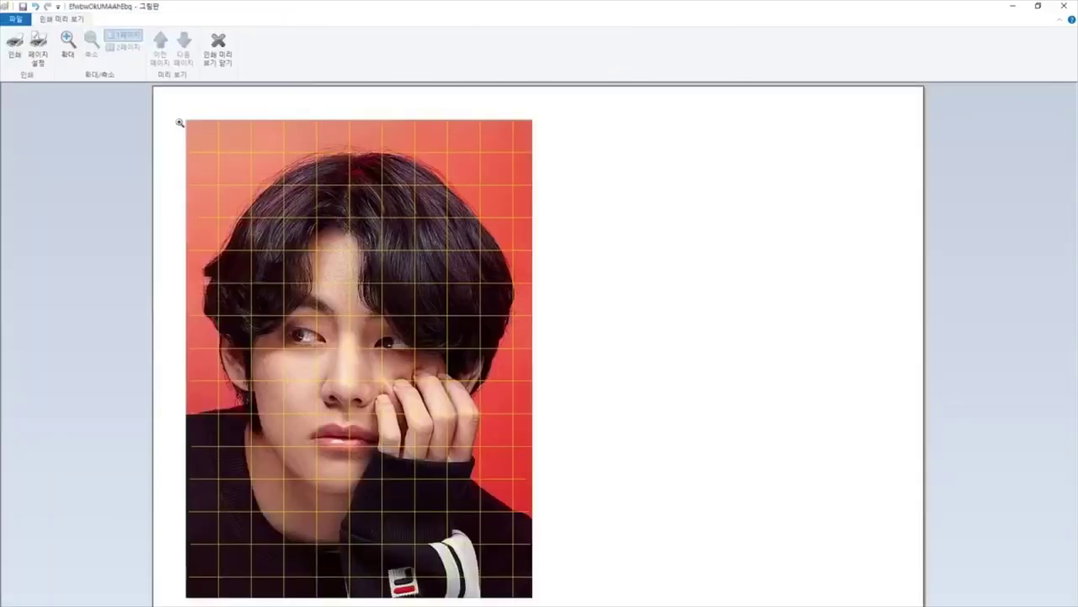
click(39, 46)
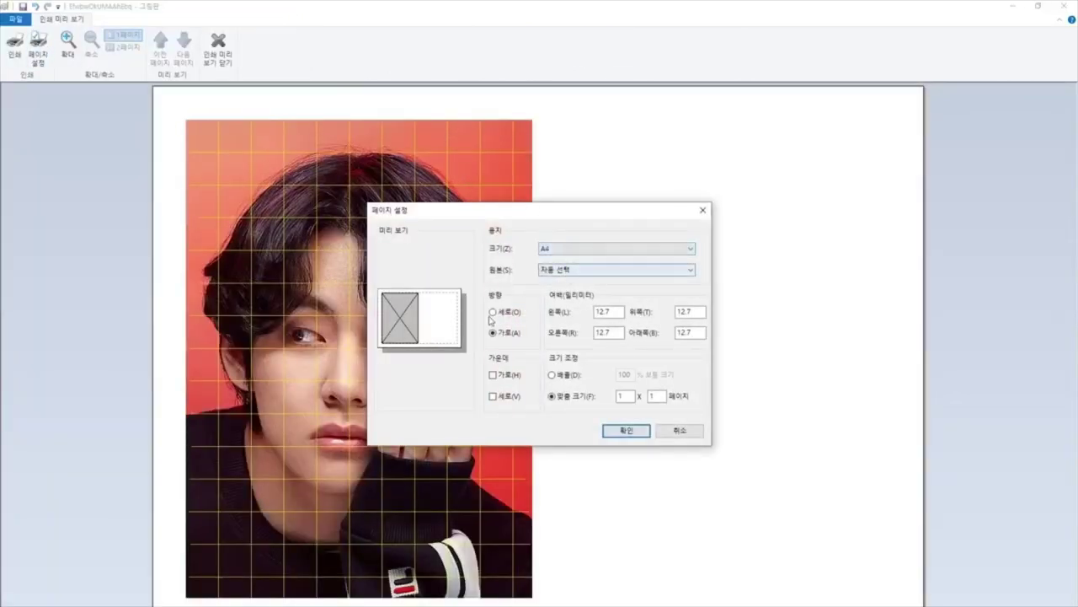
click(495, 313)
Set the left, right, top and bottom page margins to 0 mm
double_click(609, 312)
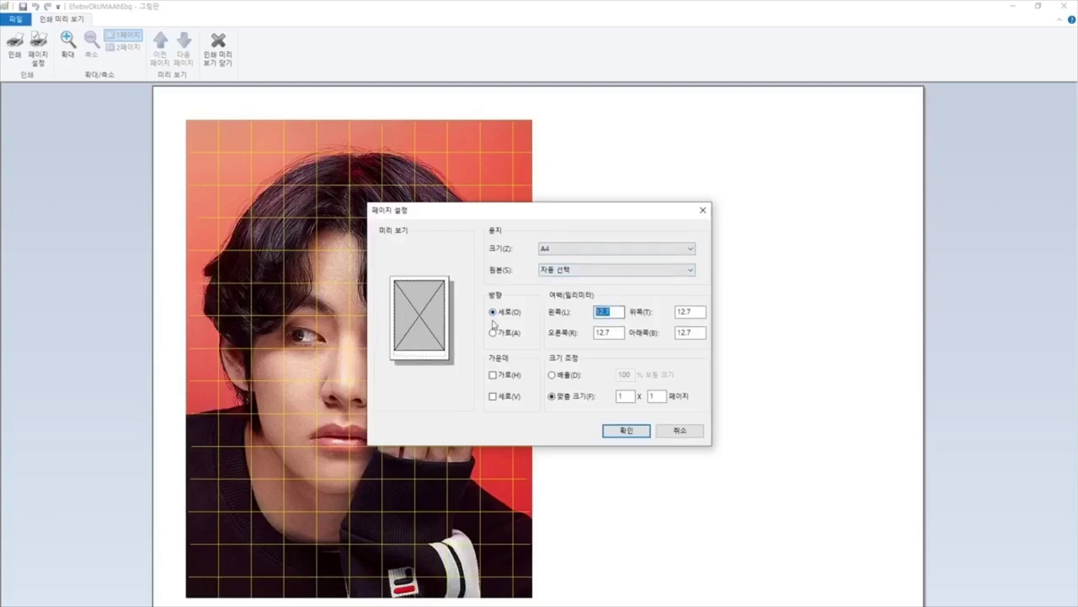
text(0)
key(Tab)
text(0)
key(Tab)
text(0)
key(Tab)
text(0)
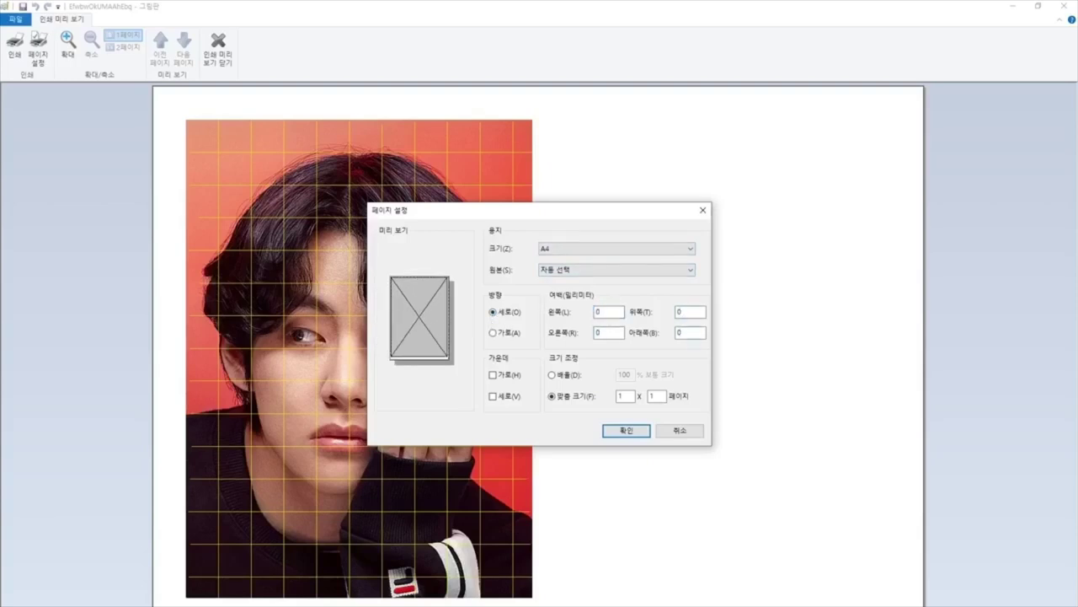
Set the print scaling to 100% of normal size (배율) and apply the page setup
click(553, 375)
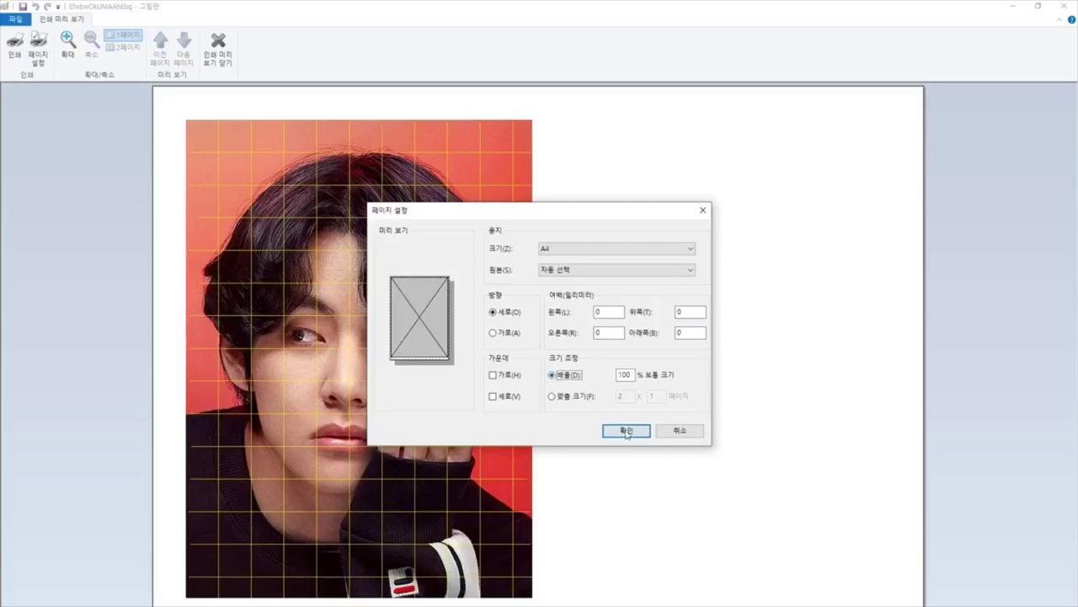
click(626, 432)
Check the black-and-white and colour choices under paper/quality in the Adobe PDF printing preferences, and close the print dialog without printing
click(14, 43)
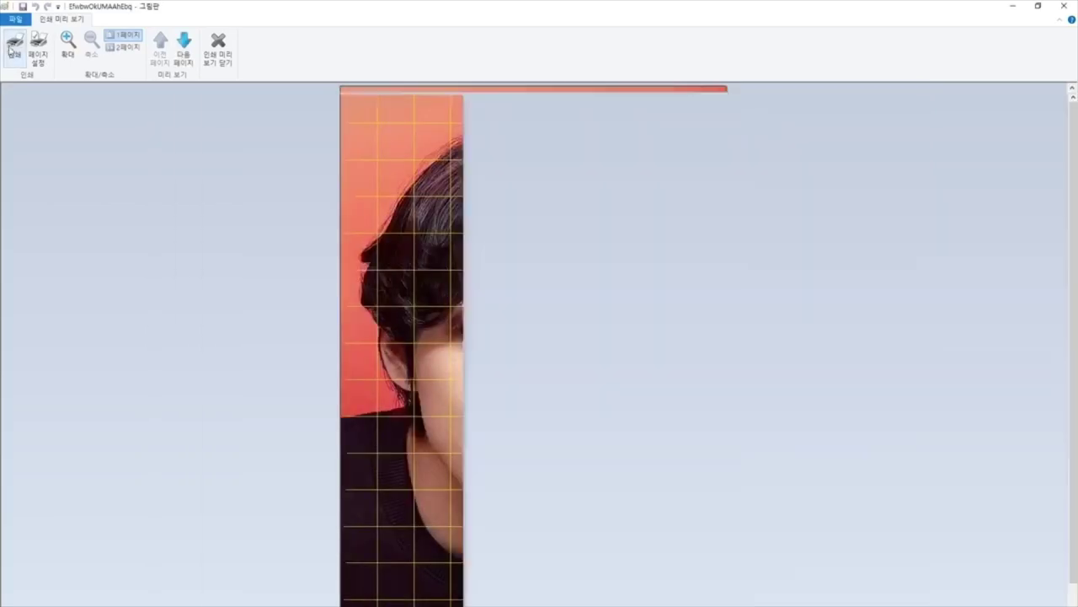
click(224, 129)
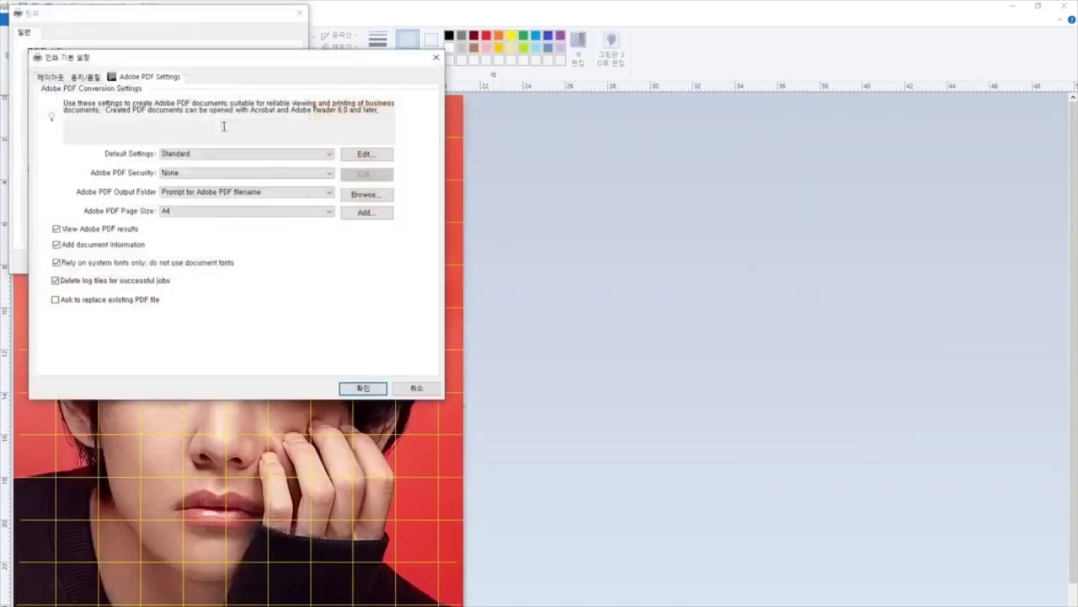
click(91, 80)
click(115, 160)
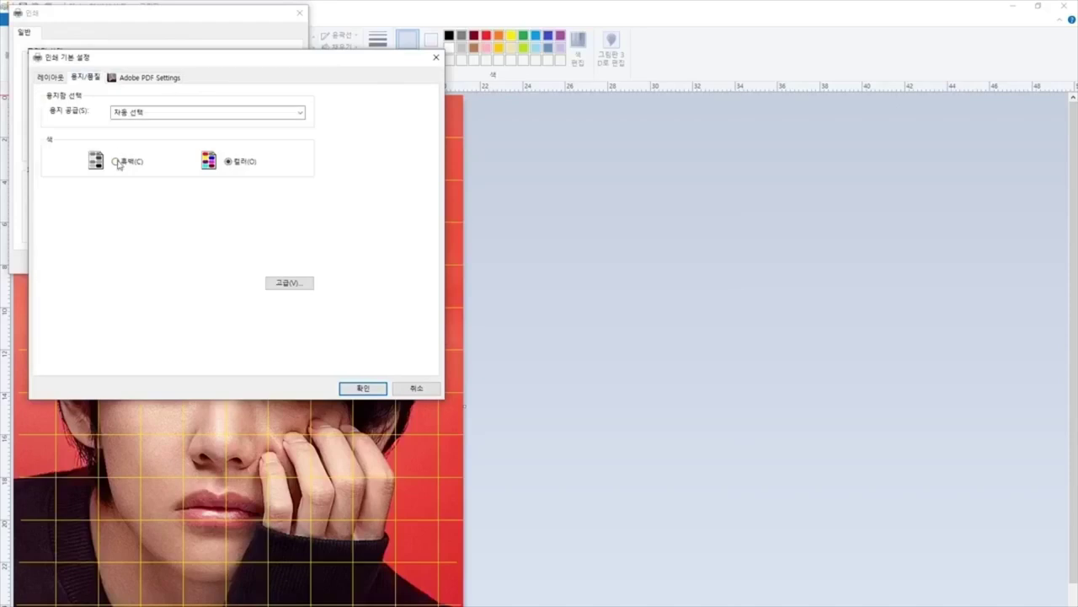
click(362, 389)
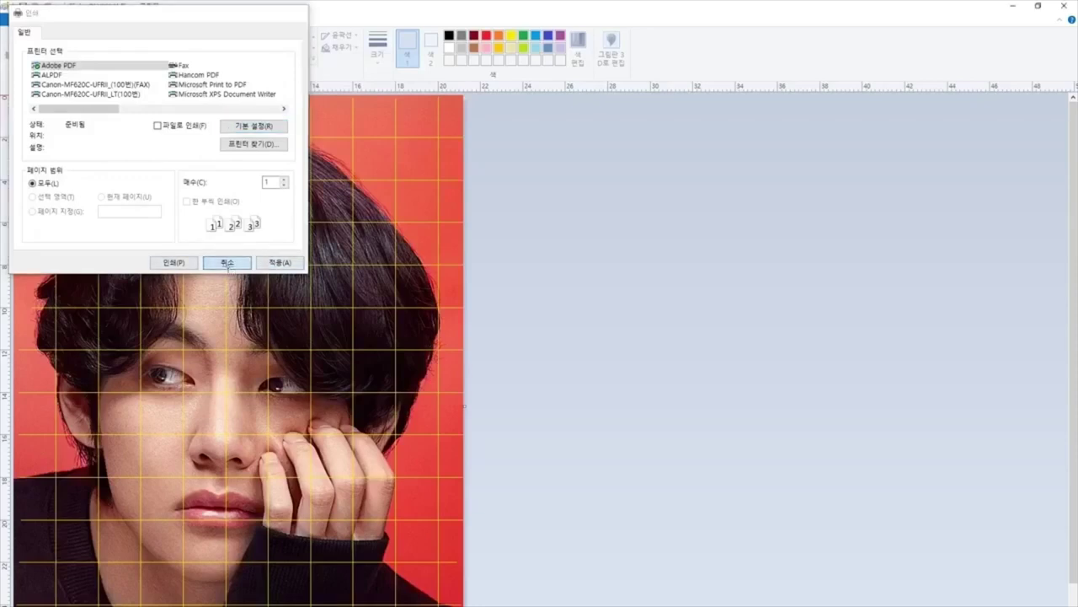
click(227, 264)
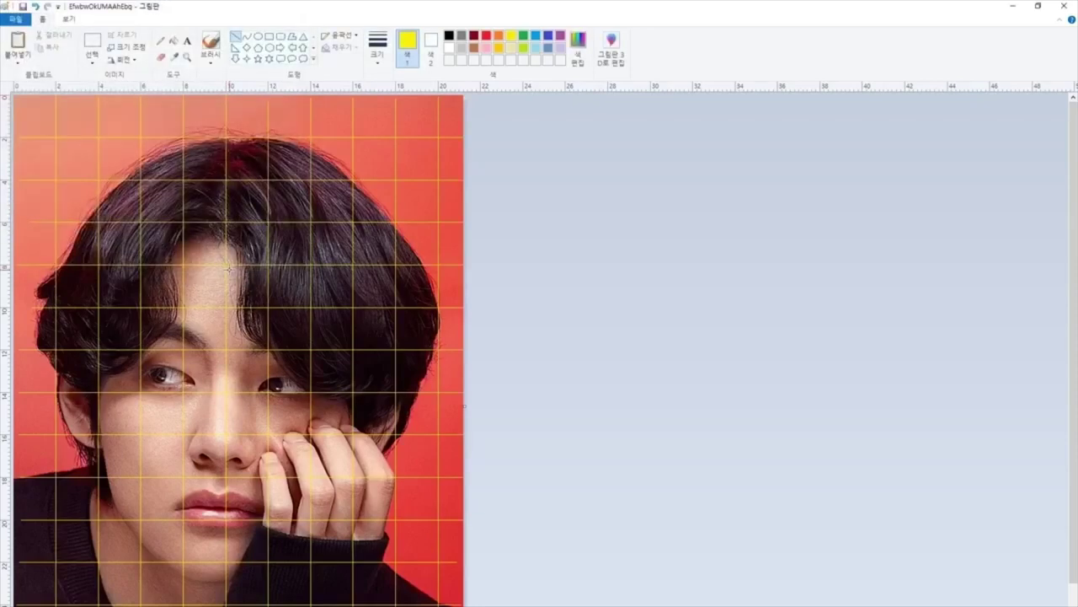